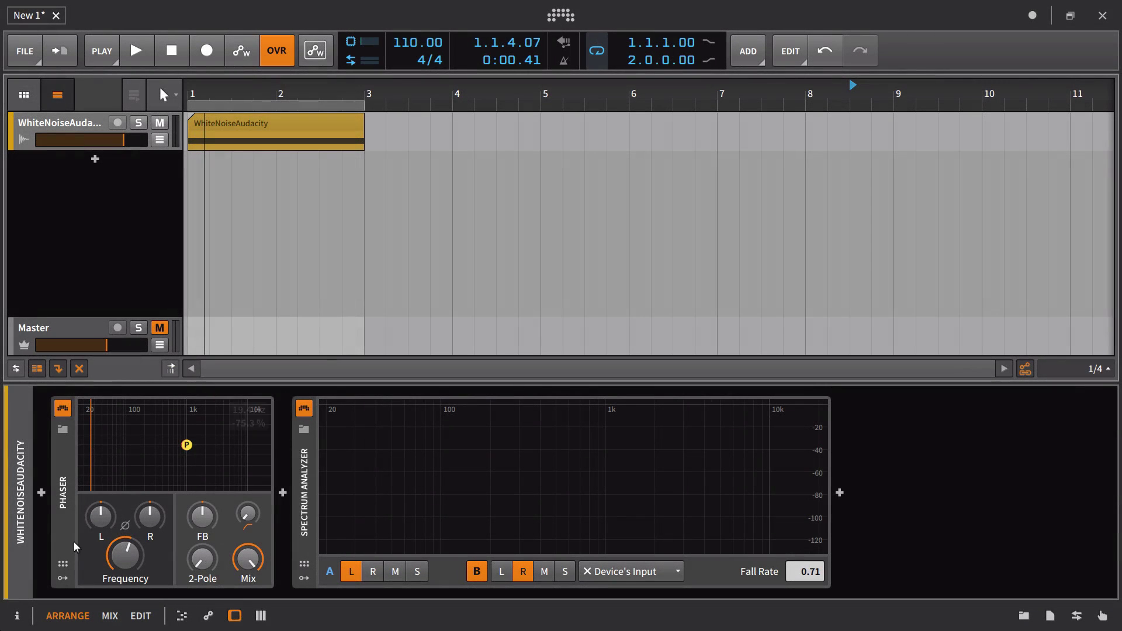
left_click(64, 580)
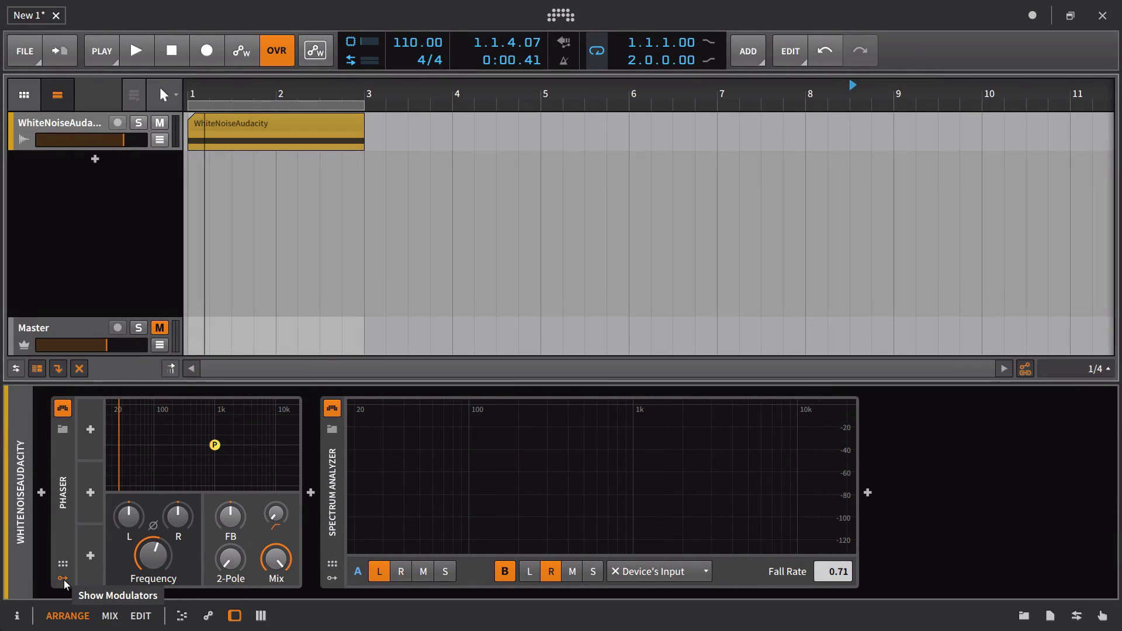
left_click(64, 579)
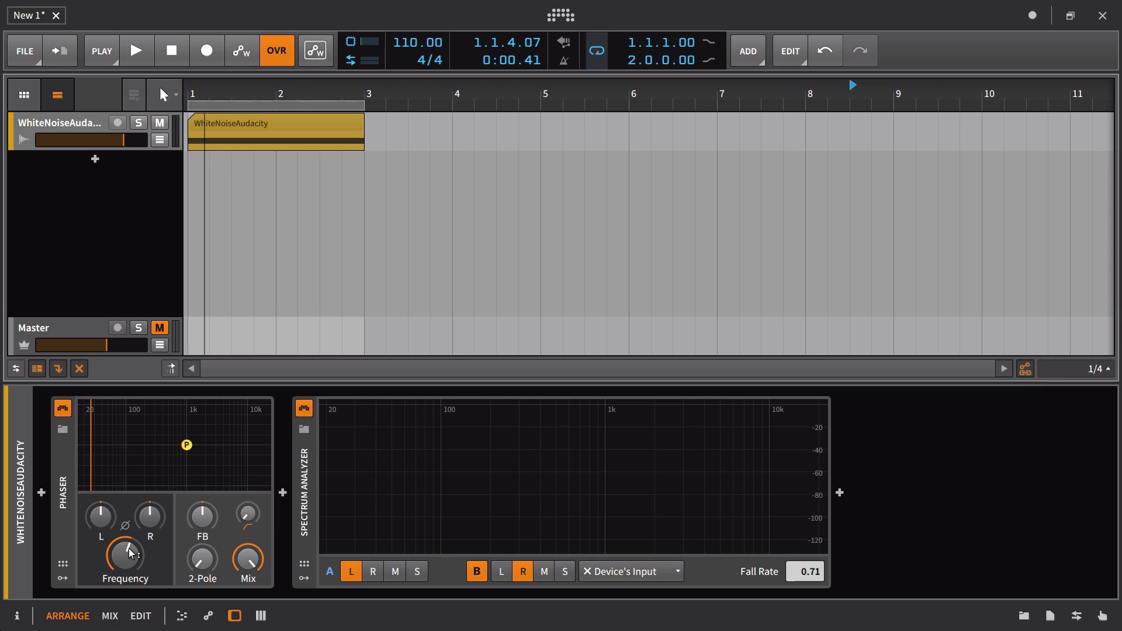
mouse_move(131, 553)
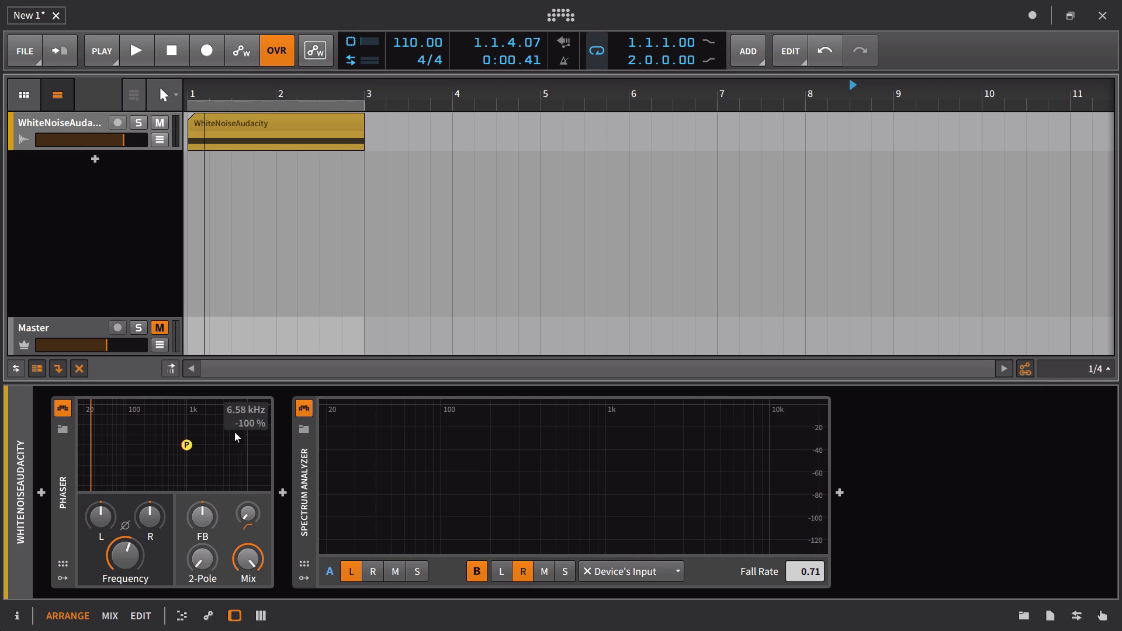
Step: Move the playback start to bar 1 and play the white noise clip through the Phaser
key("space")
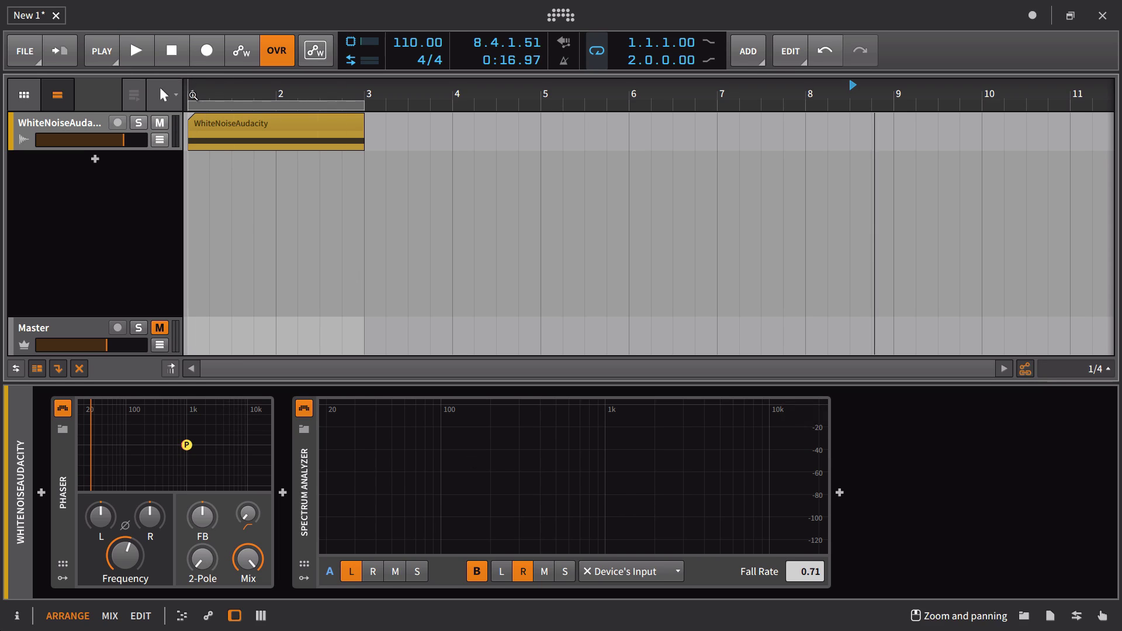
left_click(193, 95)
key("space")
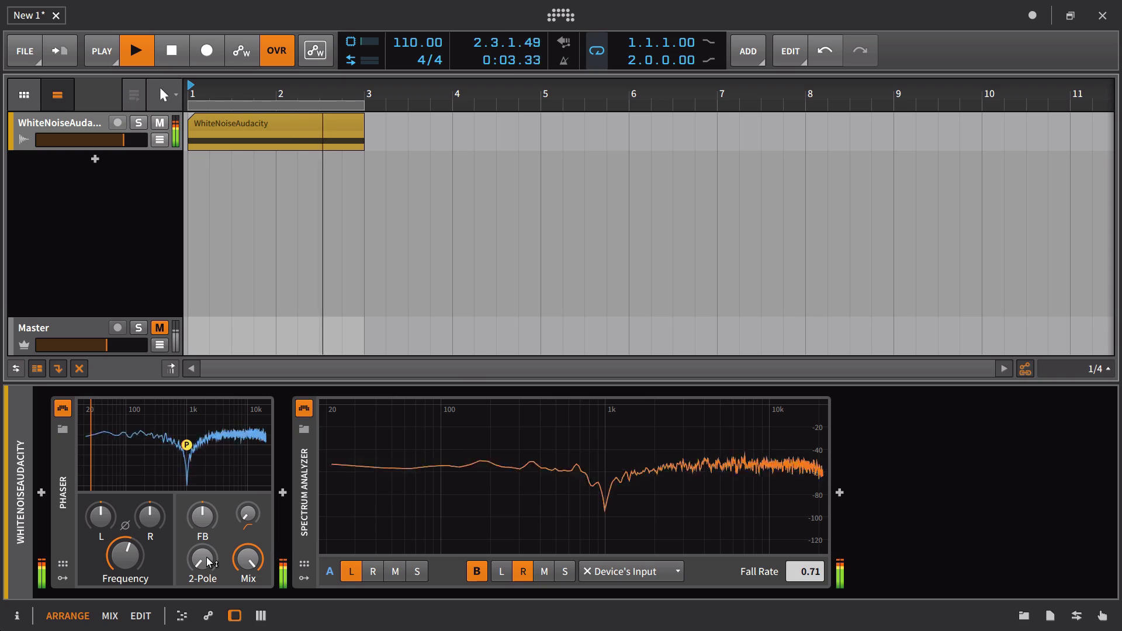
Step: Step the Phaser's pole count through its 3-, 4- and 6-pole settings and return it to 2-Pole
left_click_drag(208, 562, 209, 552)
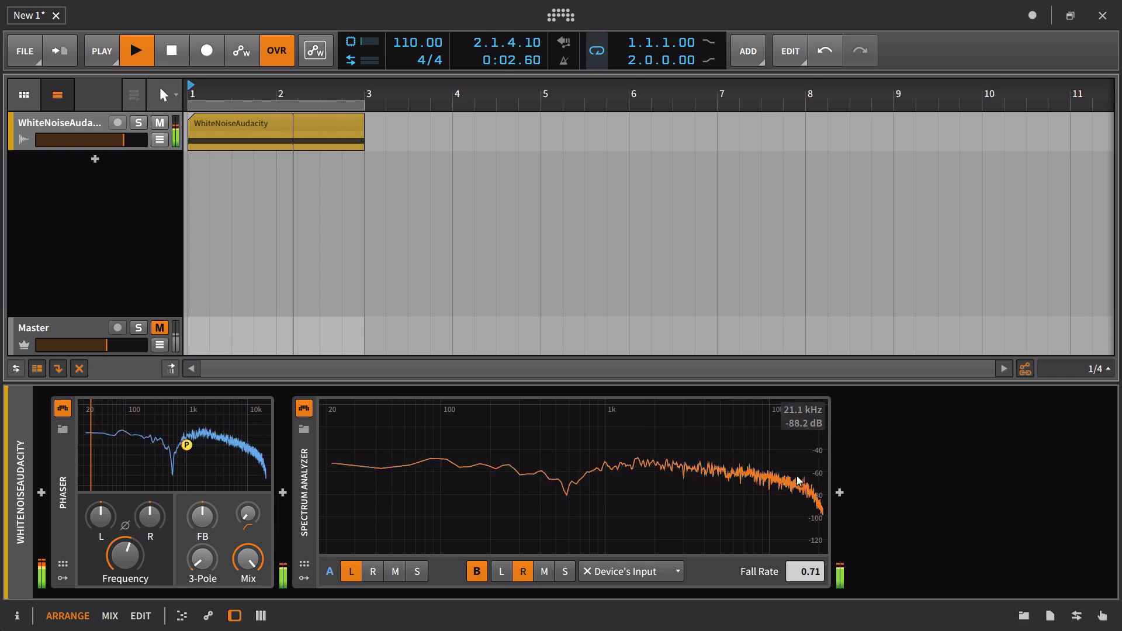
scroll(202, 558, "down", 1)
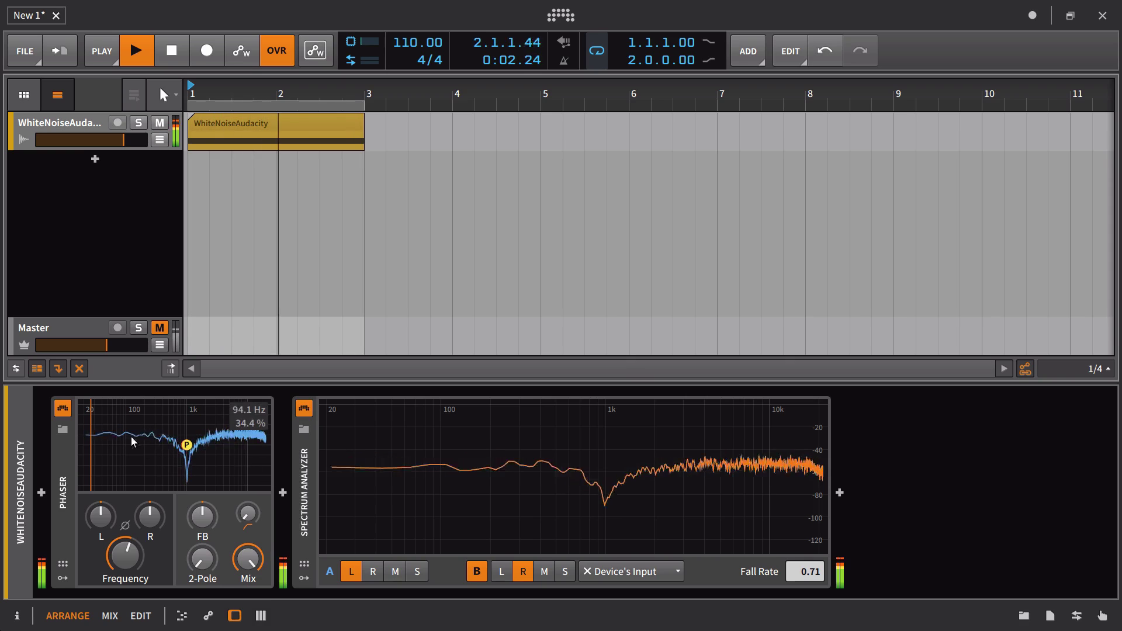
scroll(202, 558, "up", 1)
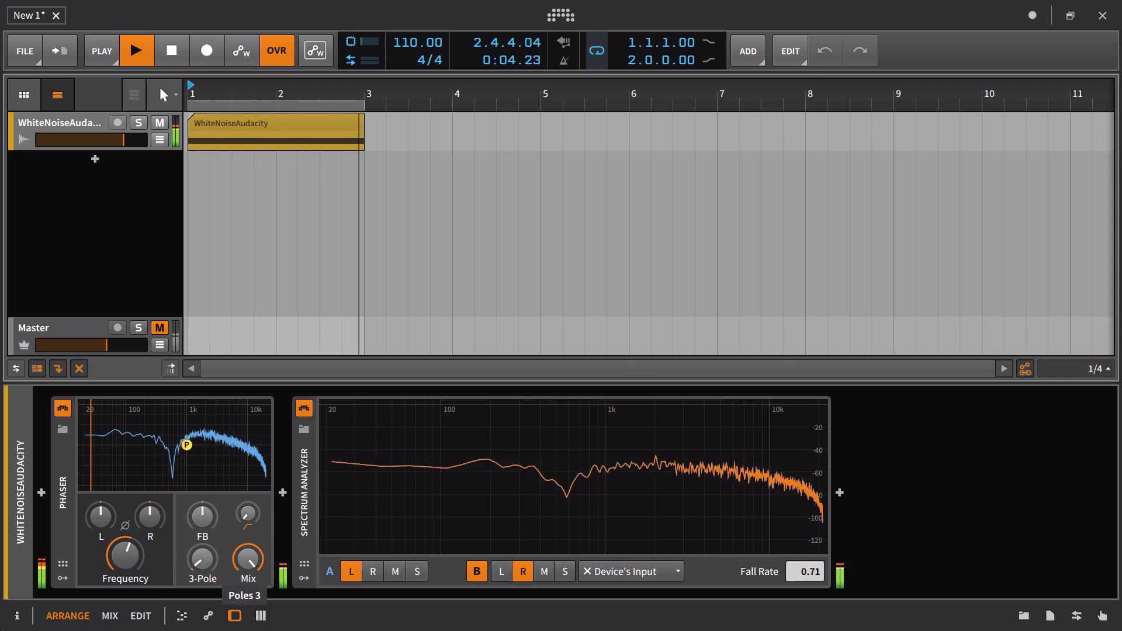
scroll(203, 558, "up", 1)
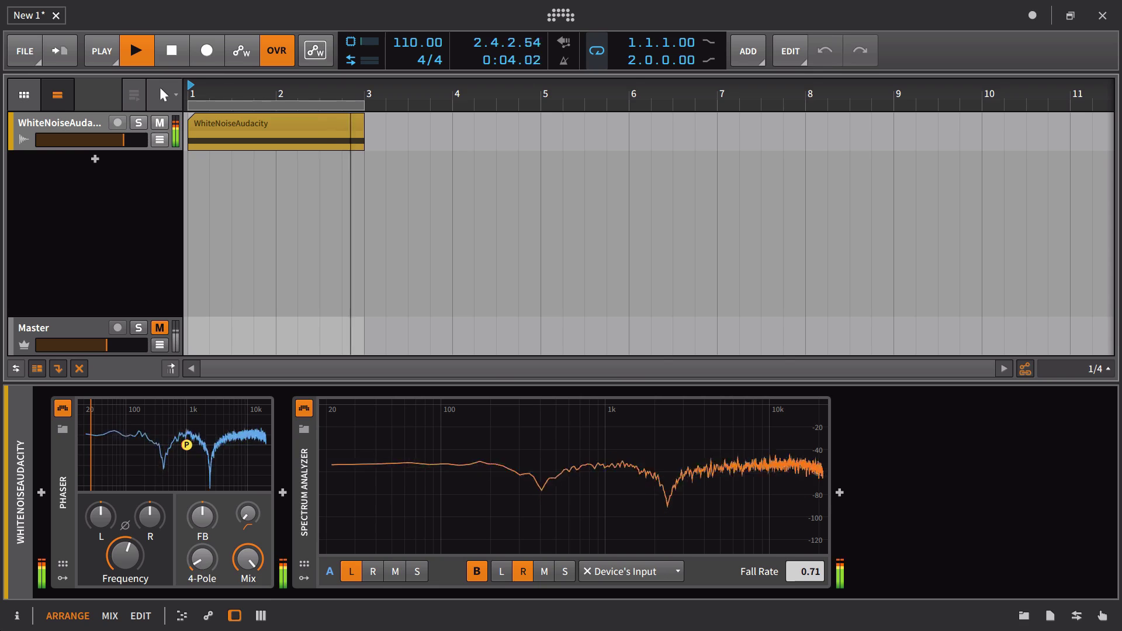
scroll(201, 558, "up", 1)
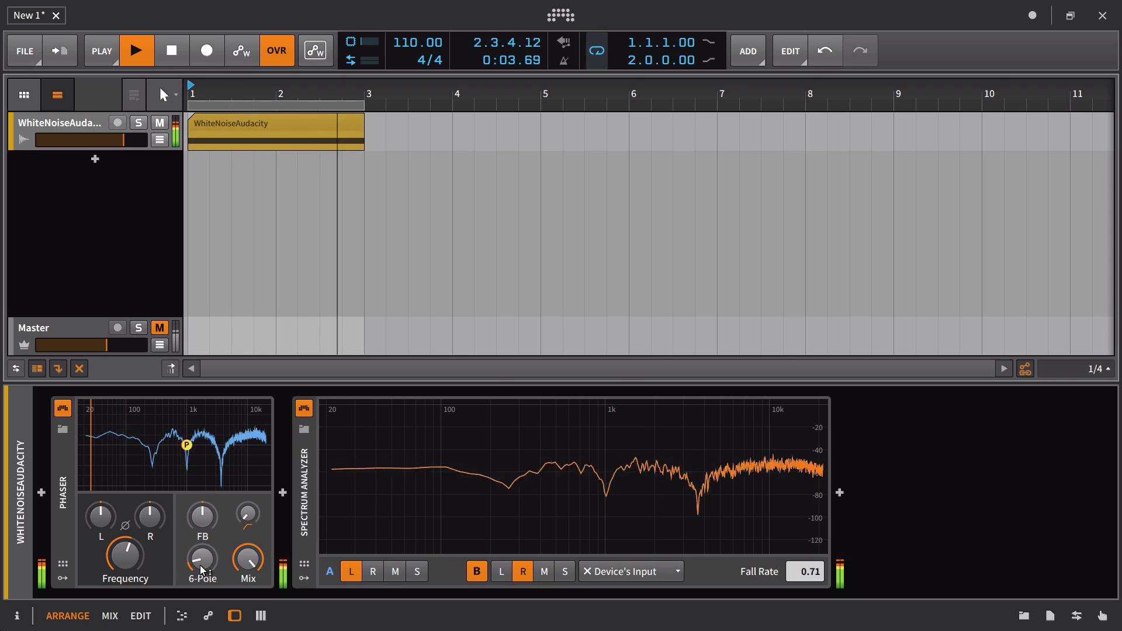
mouse_move(200, 566)
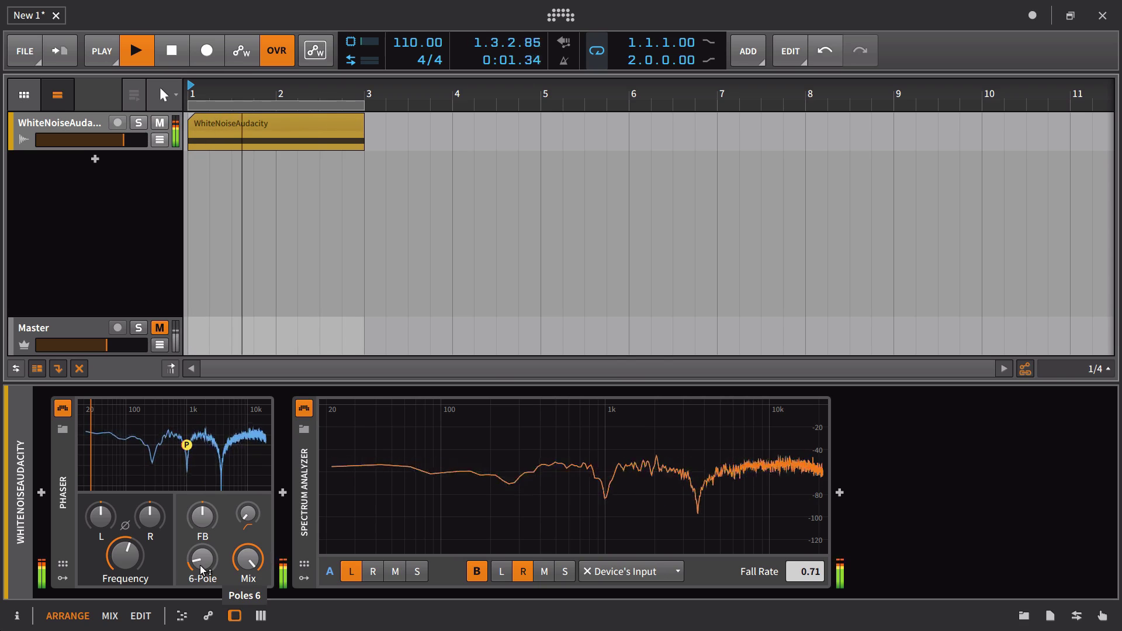
left_click_drag(201, 566, 204, 584)
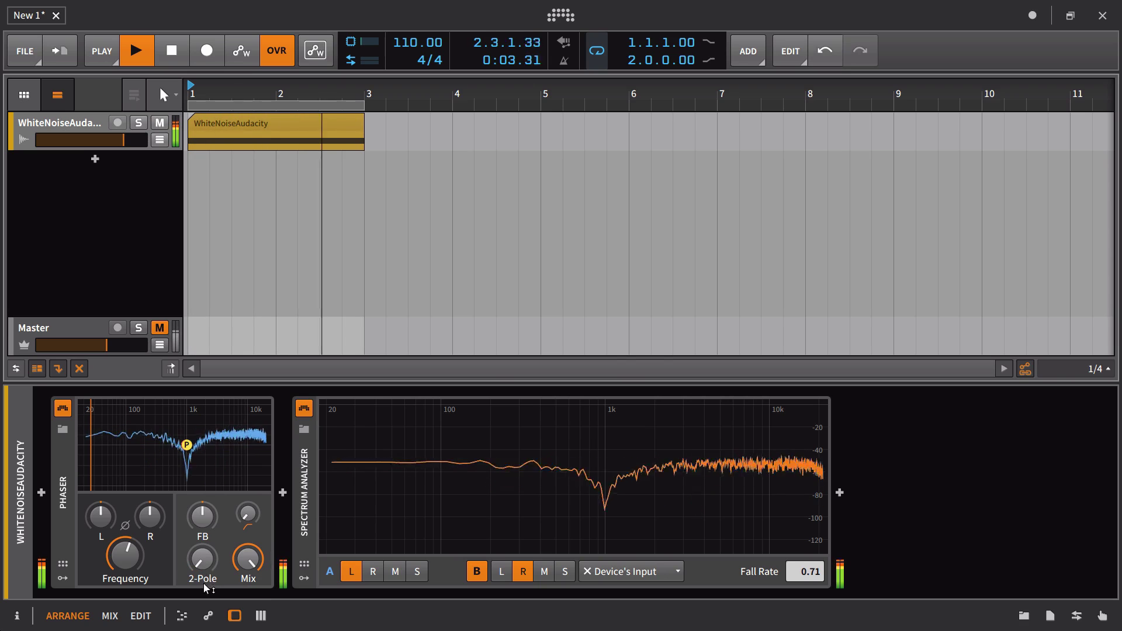
Step: Set the Phaser's frequency to 500 Hz
mouse_move(783, 482)
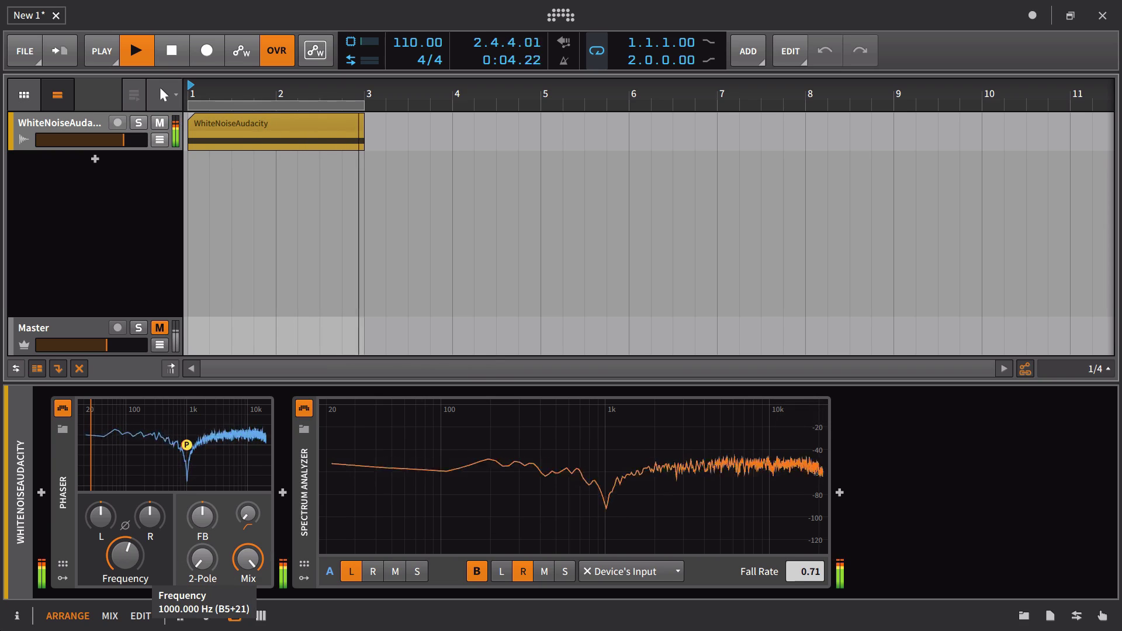
left_click(134, 552)
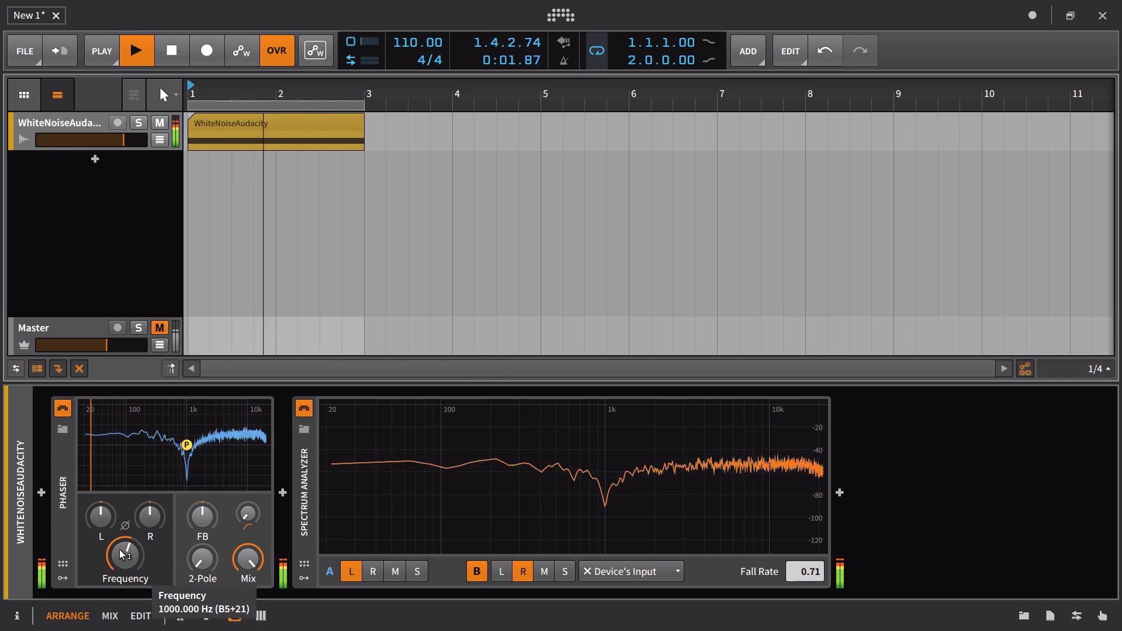
double_click(121, 554)
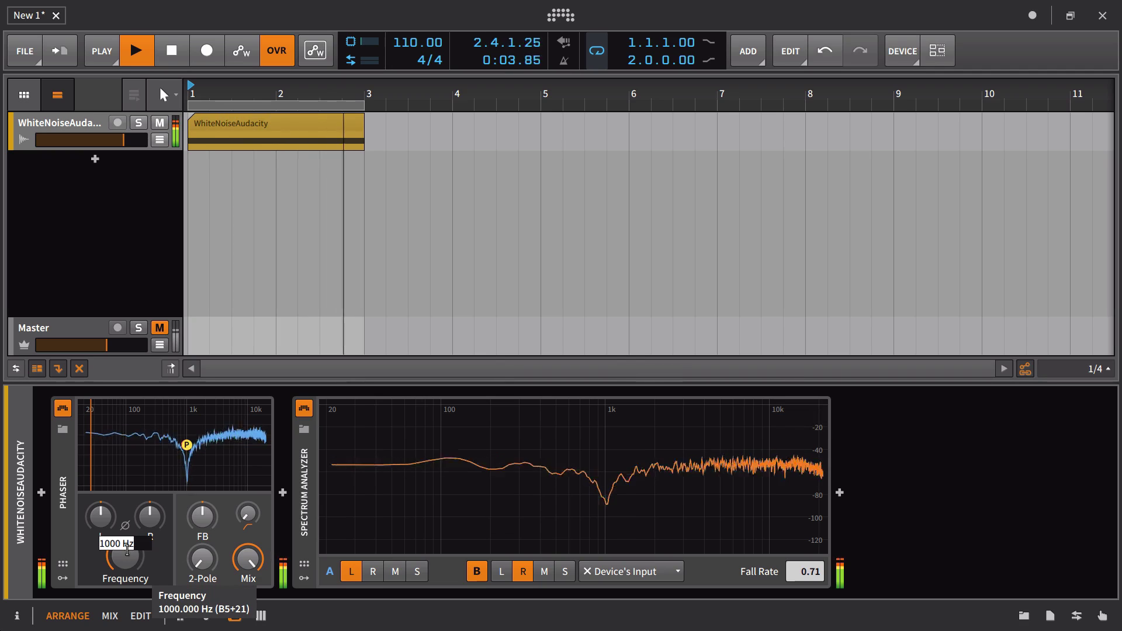
type("500")
key("Return")
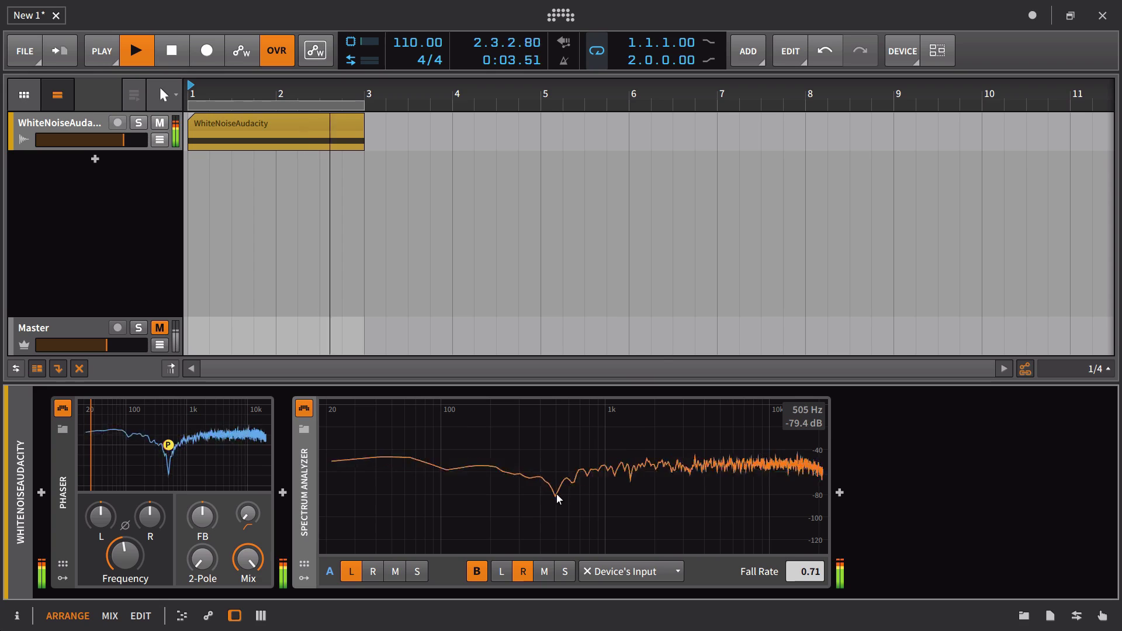
Step: Set the Phaser's frequency to 1500 Hz, and return it to 1000 Hz
double_click(126, 556)
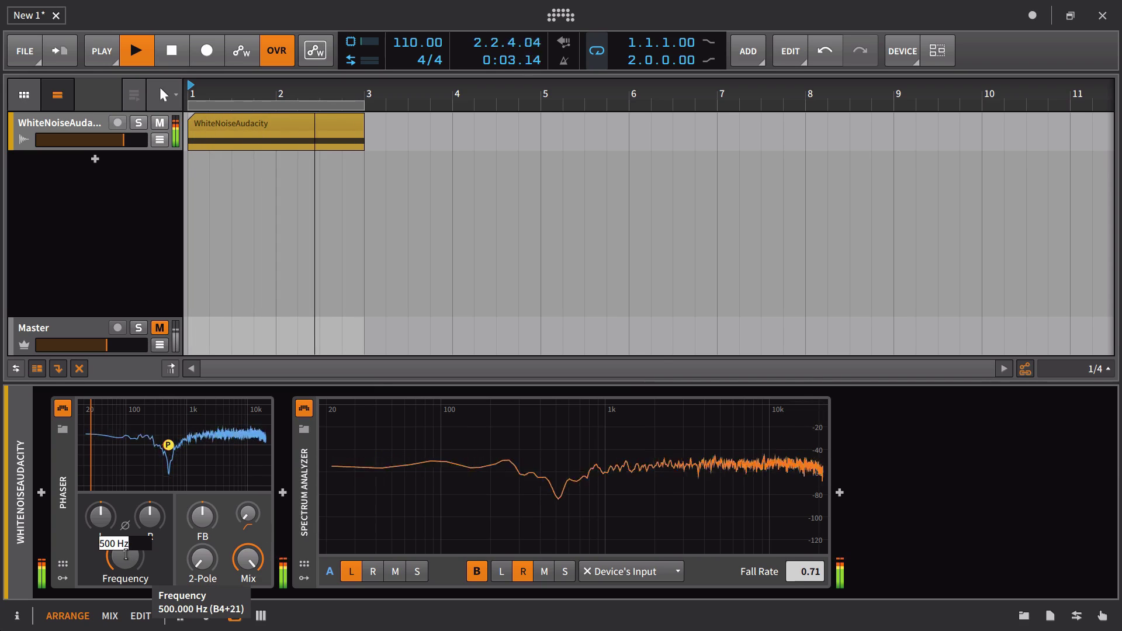
type("1500")
key("Return")
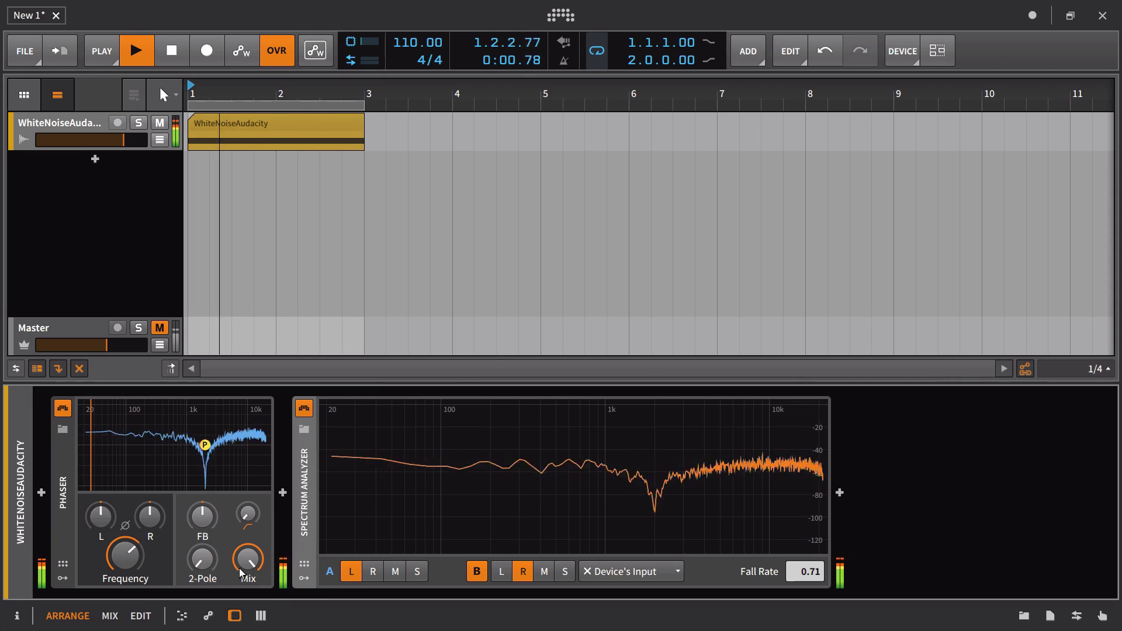
double_click(126, 557)
type("1000")
key("Return")
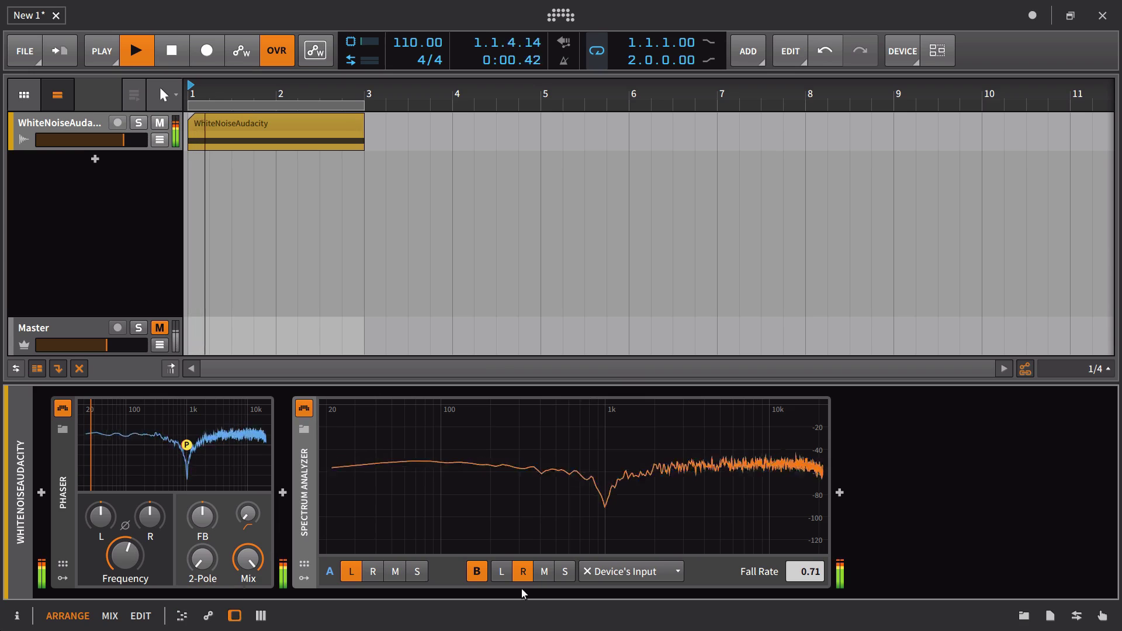
mouse_move(609, 489)
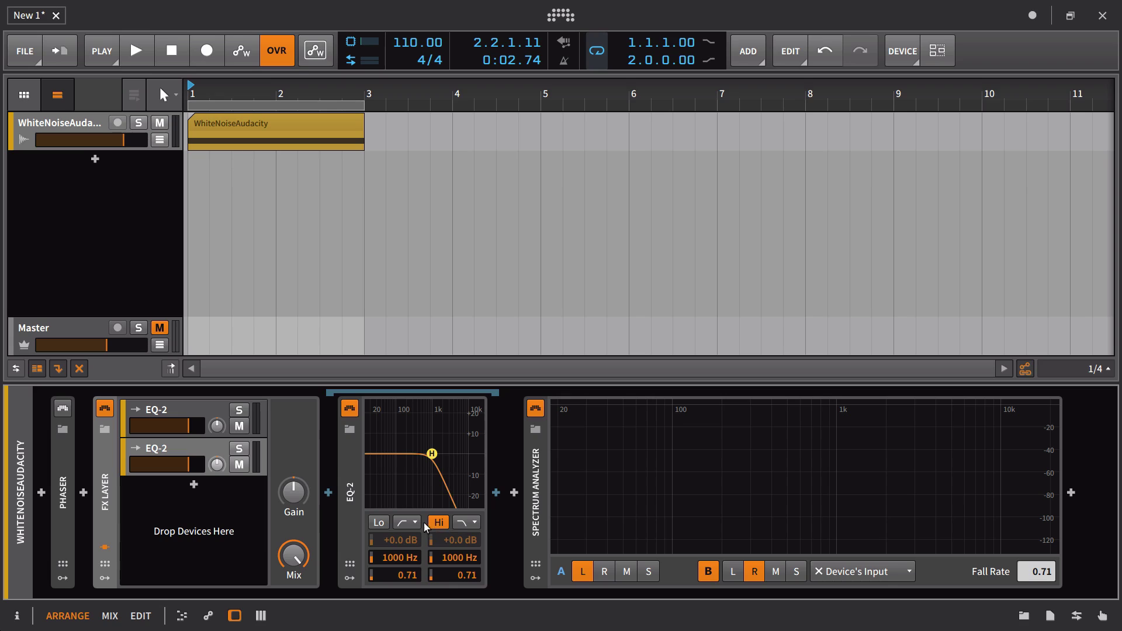
Step: Examine the low-band and high-band filter types of the EQ-2 in the FX Layer's second layer
left_click(405, 522)
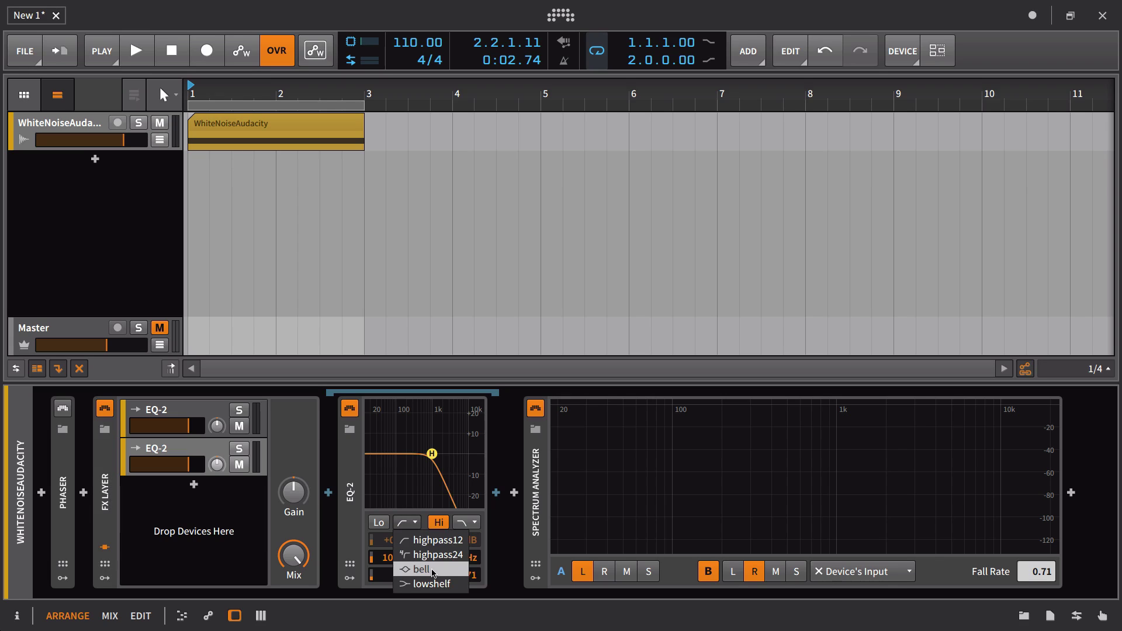
left_click(421, 540)
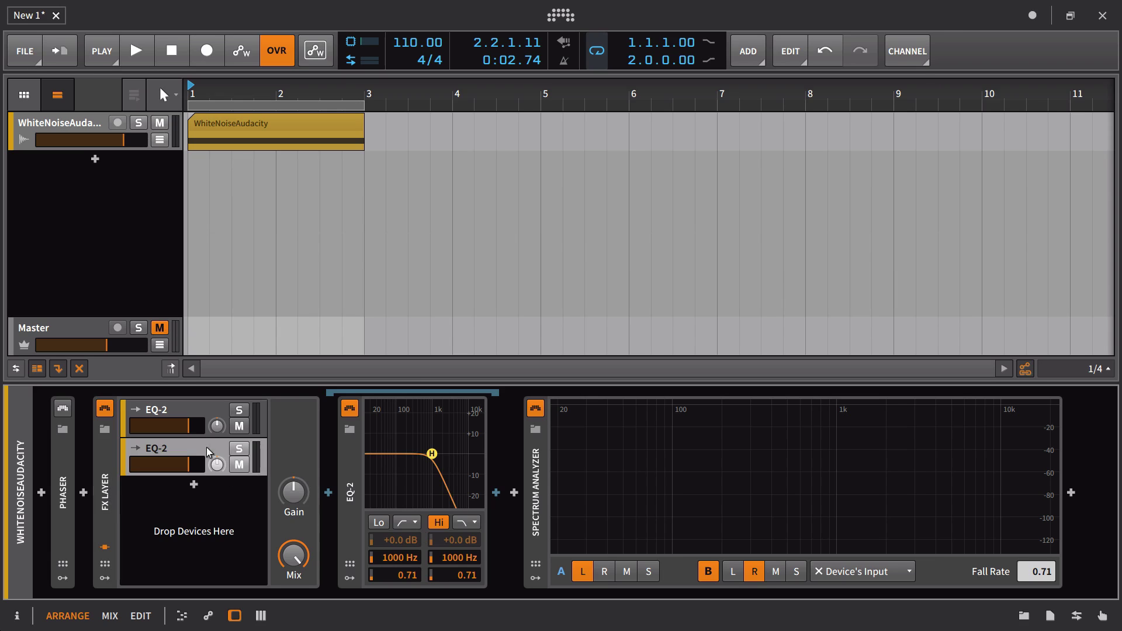
left_click(461, 523)
left_click(460, 522)
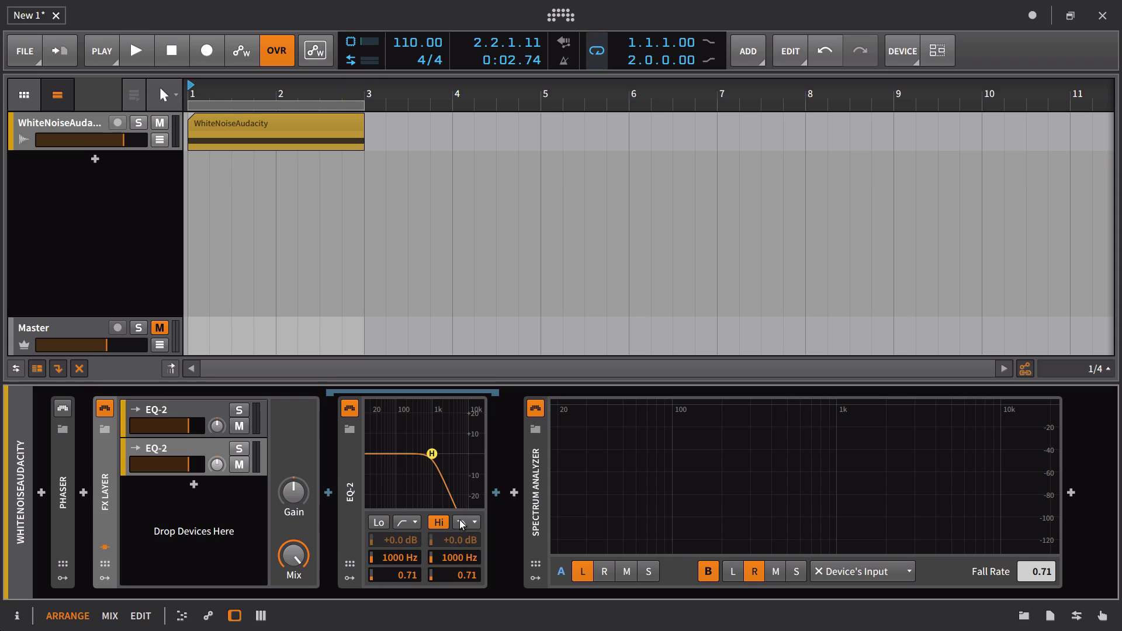
left_click(461, 522)
left_click(461, 522)
Step: Examine the low-band filter type of the first layer's EQ-2 and compare the EQ curves of both layers
left_click(187, 411)
left_click(403, 524)
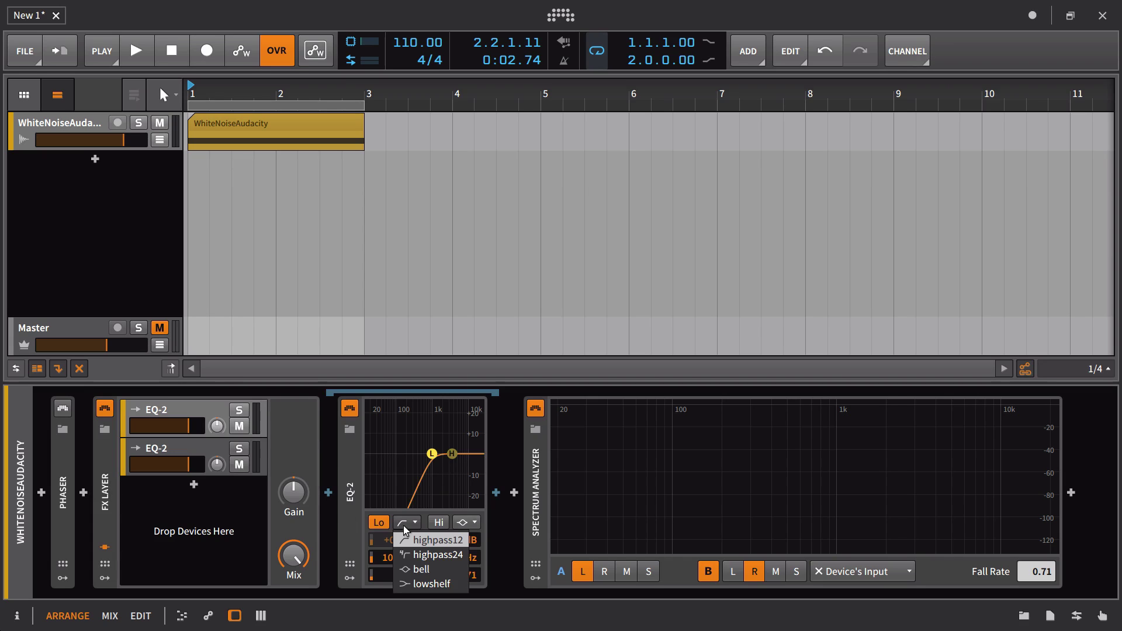
left_click(403, 529)
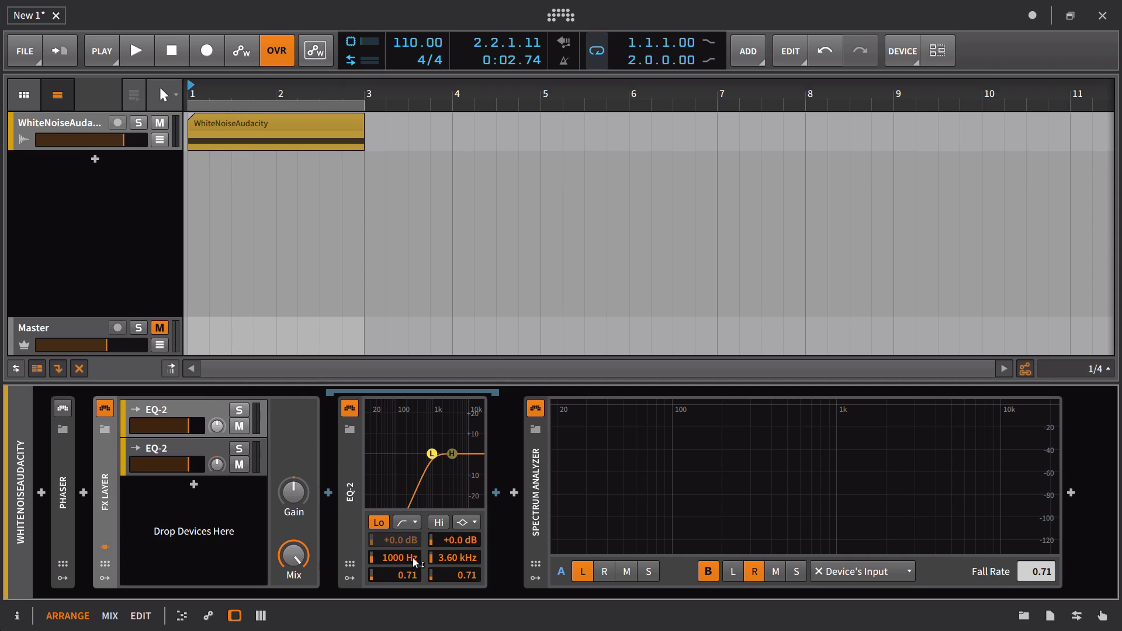
left_click(166, 447)
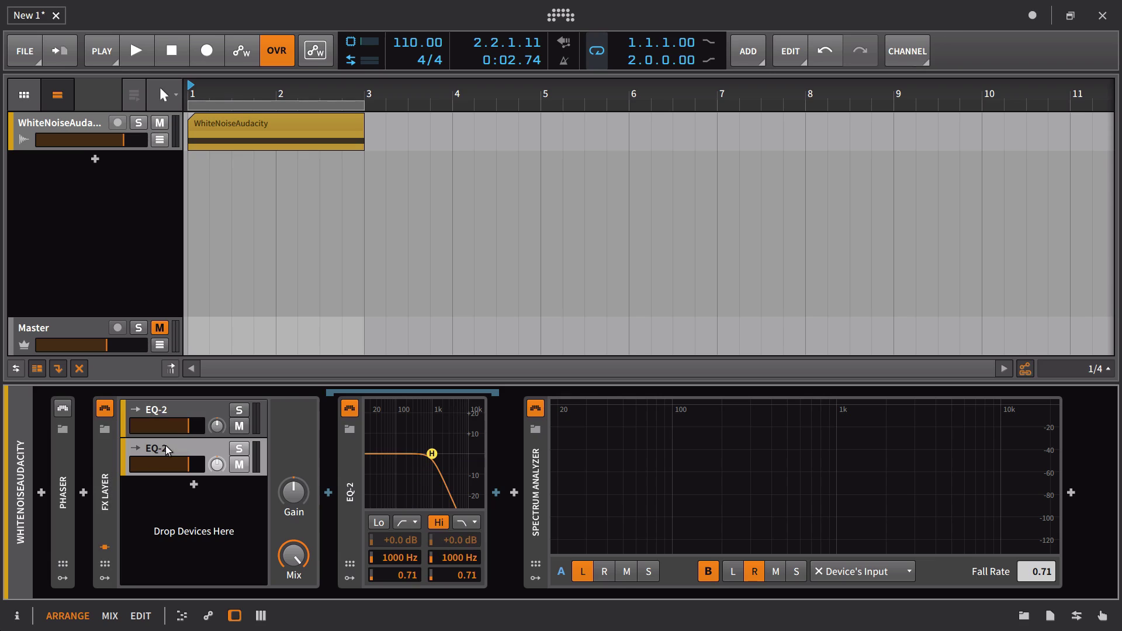
left_click(172, 412)
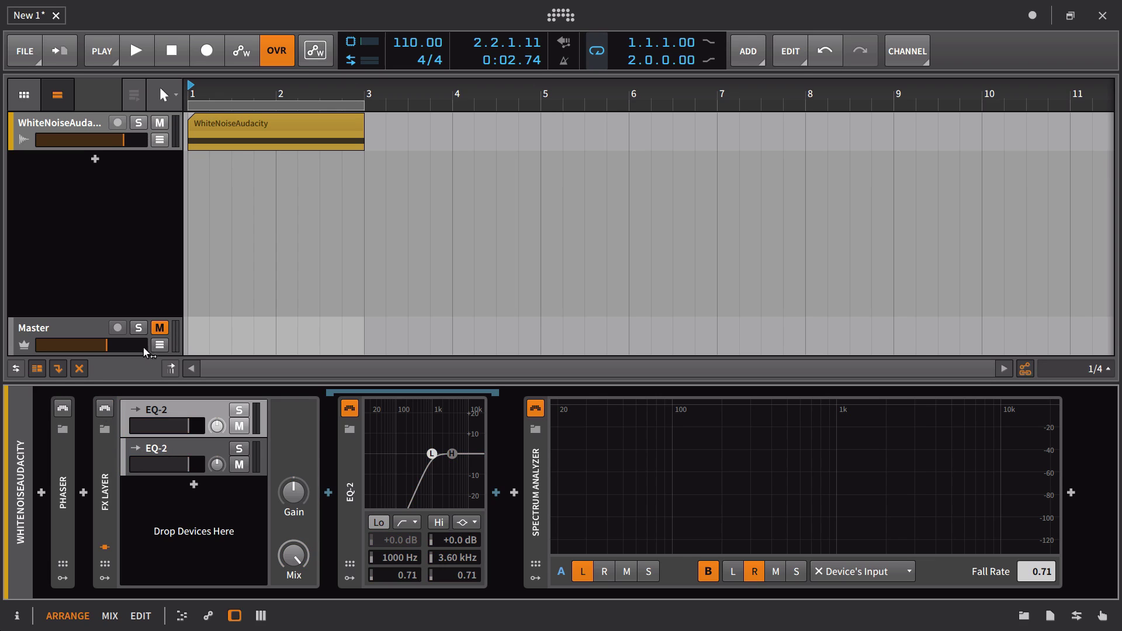
Step: Unmute the Master track and activate the FX Layer while the noise clip plays, and stop playback
left_click(159, 328)
key("space")
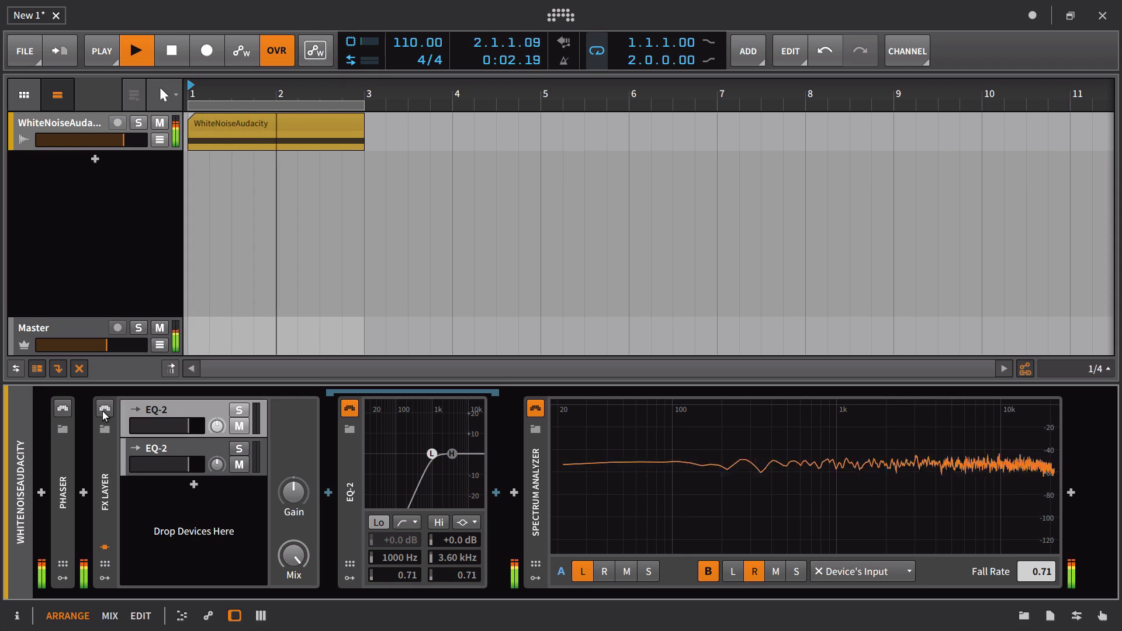
left_click(105, 409)
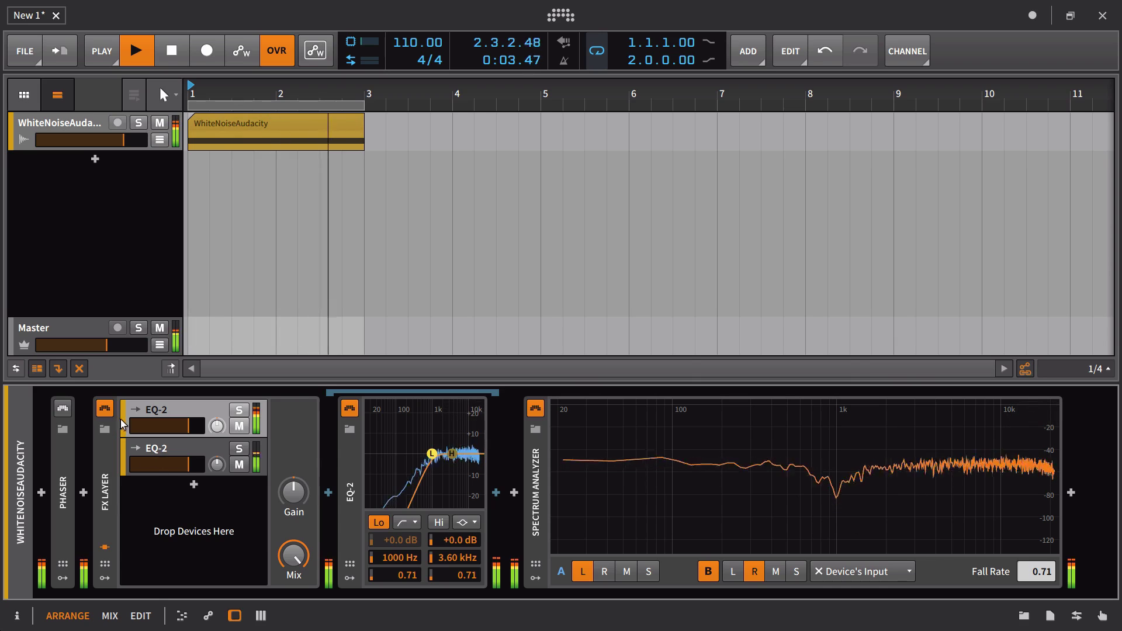
key("space")
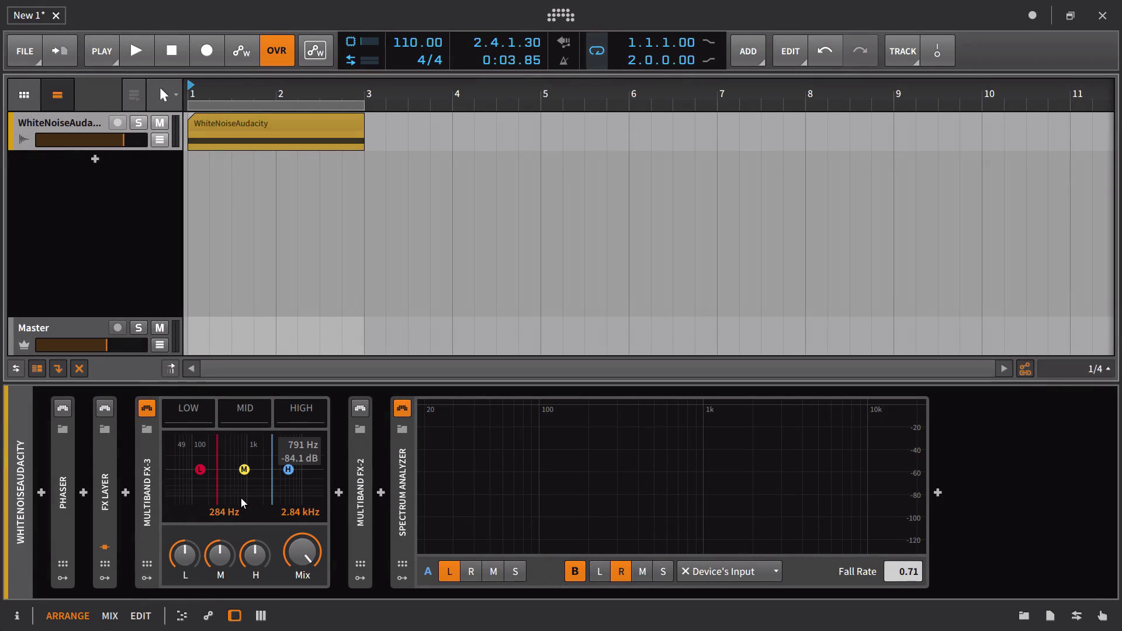
Step: Bypass the Multiband FX-3 during playback and delete it from the device chain
key("space")
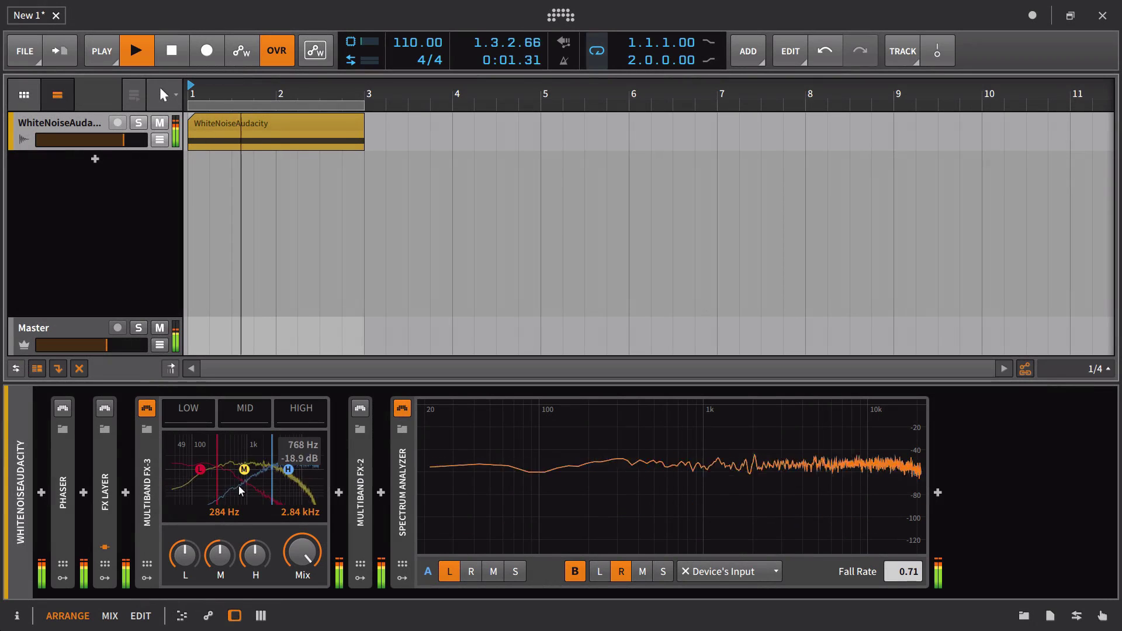
left_click(147, 409)
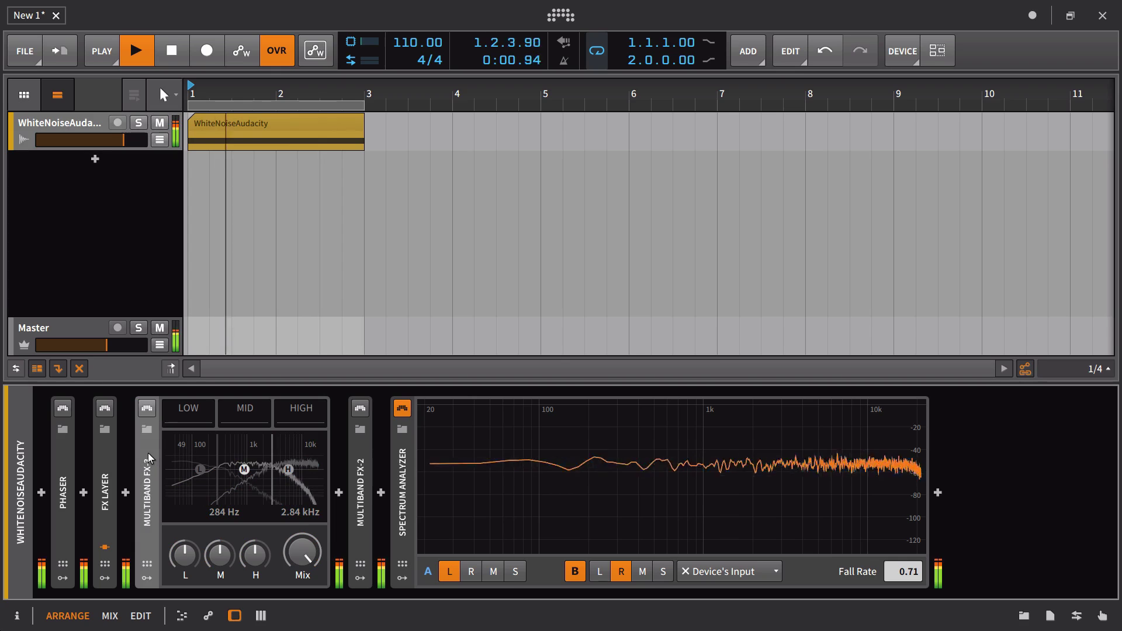
key("Delete")
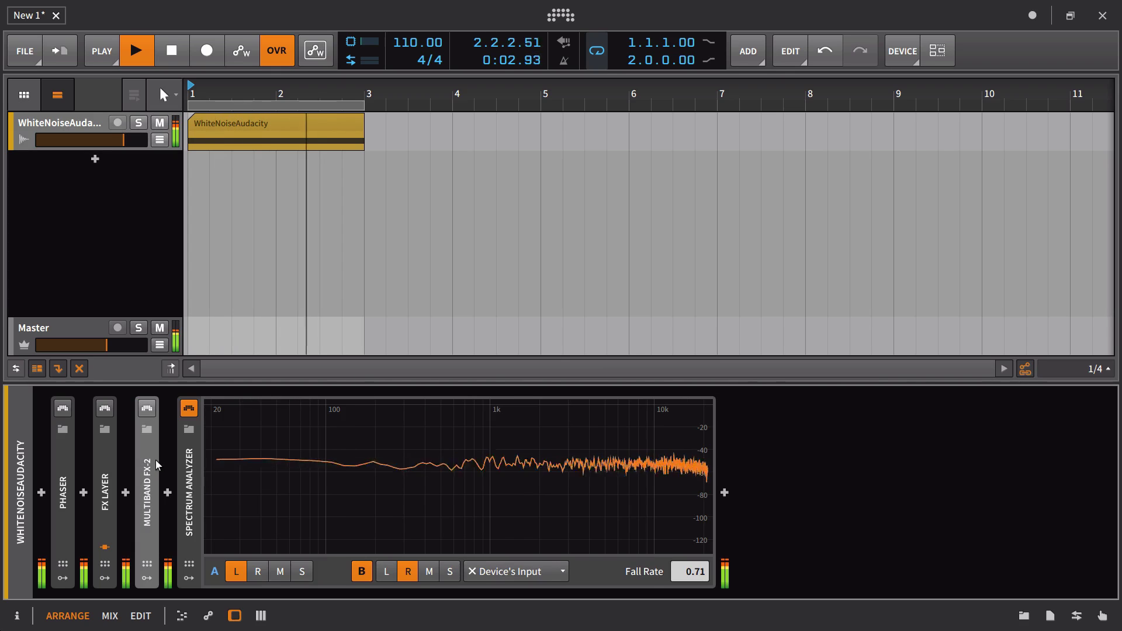
Step: Expand the Multiband FX-2 and compare the spectrum with it active and bypassed, and stop playback
left_click(155, 460)
left_click(142, 411)
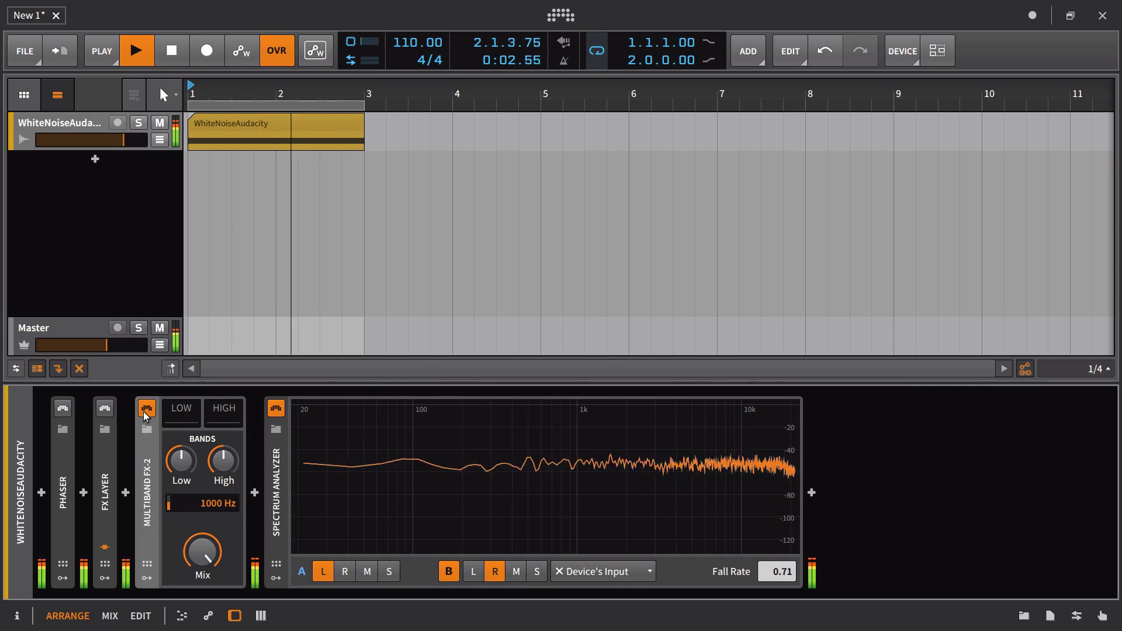
left_click(142, 412)
key("space")
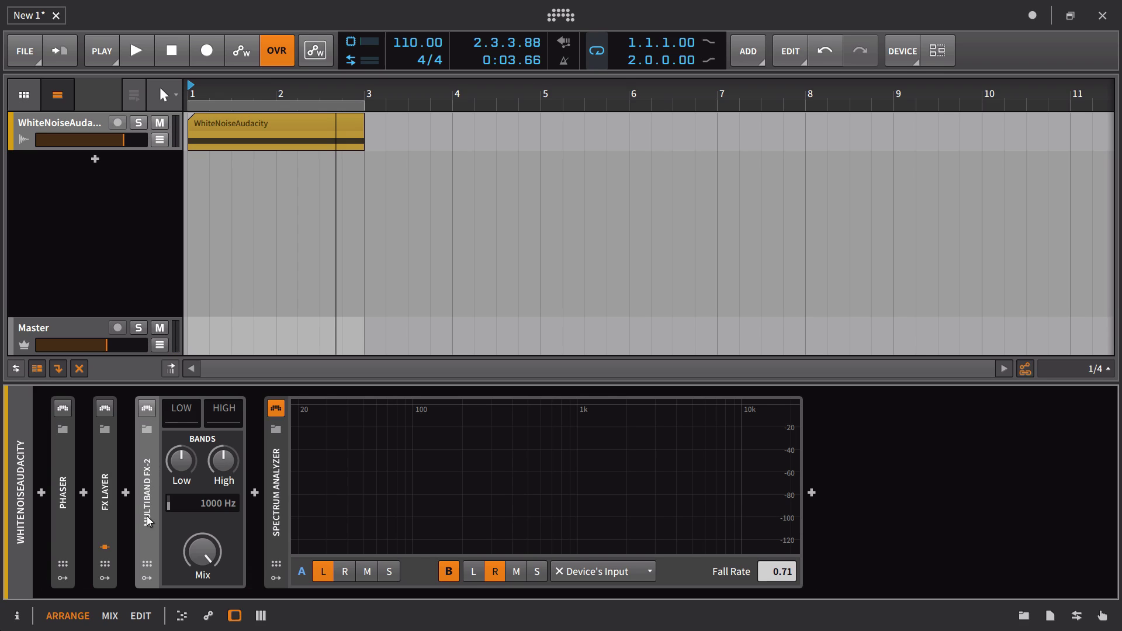
Step: Expand the FX Layer to show its layers and delete the Multiband FX-2 from the device chain
left_click(105, 482)
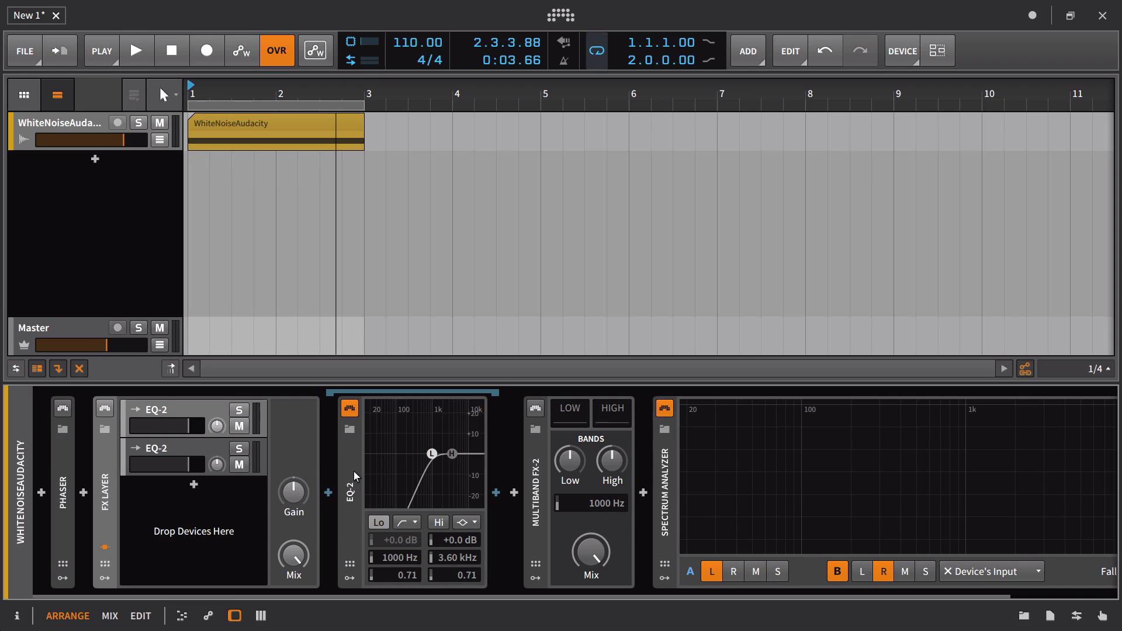
left_click(535, 465)
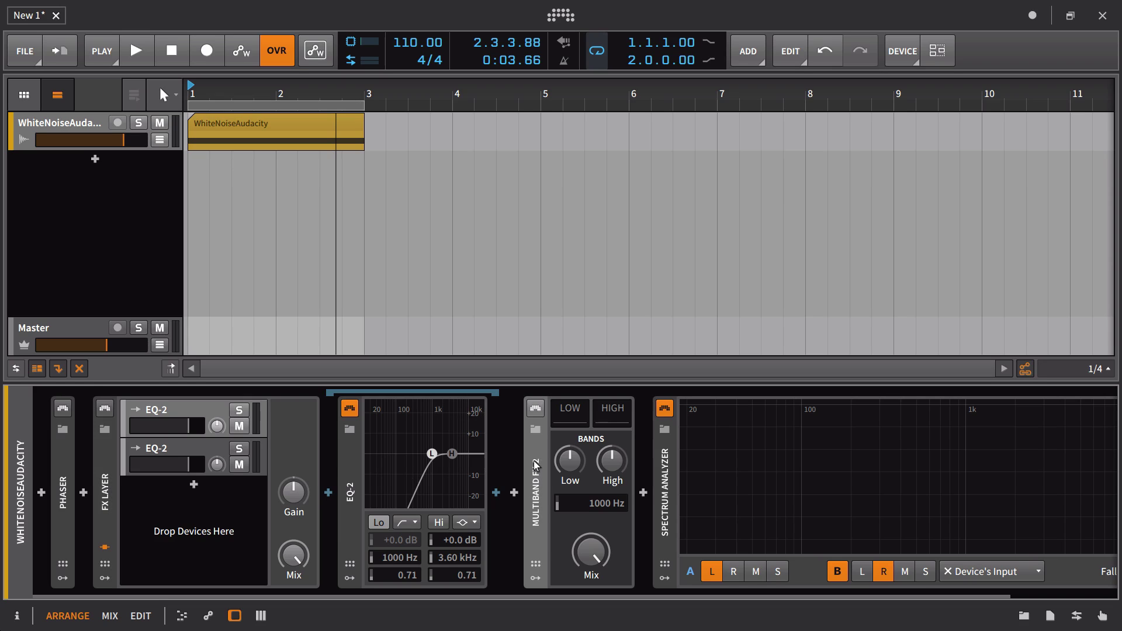
key("Delete")
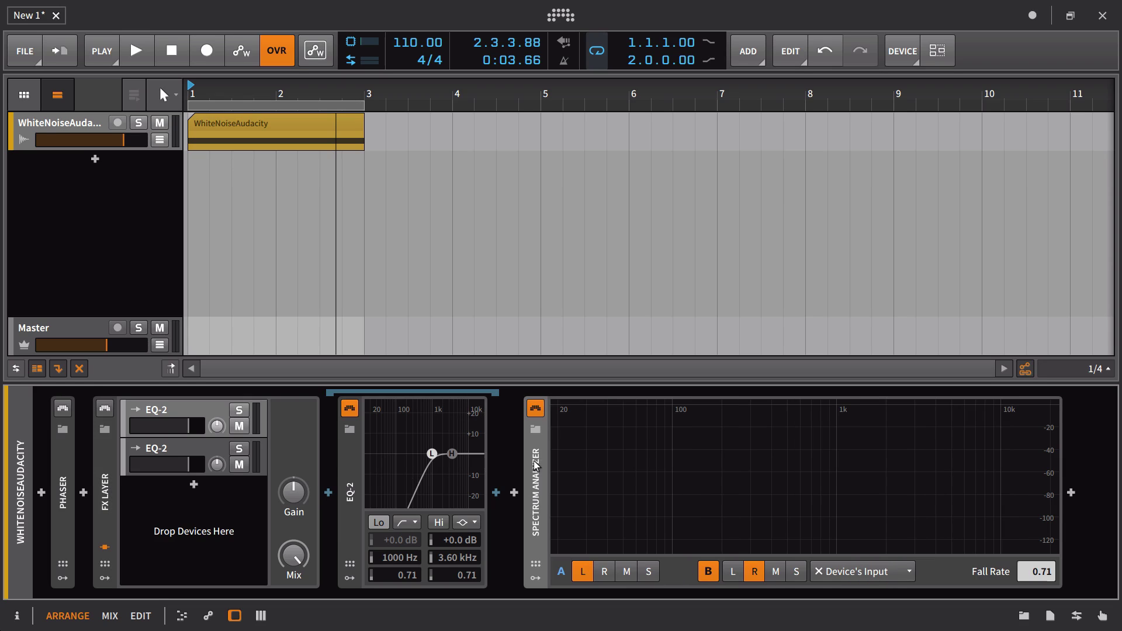
Step: Expand and activate the Phaser, sweep its Frequency while the noise clip plays, and stop playback
double_click(61, 468)
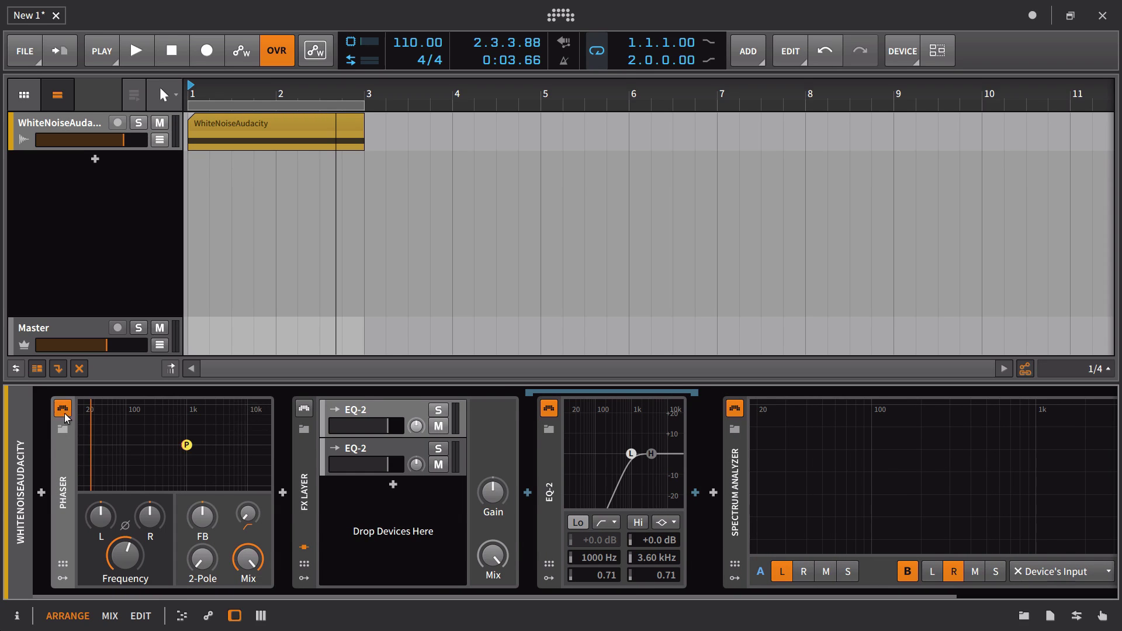
key("space")
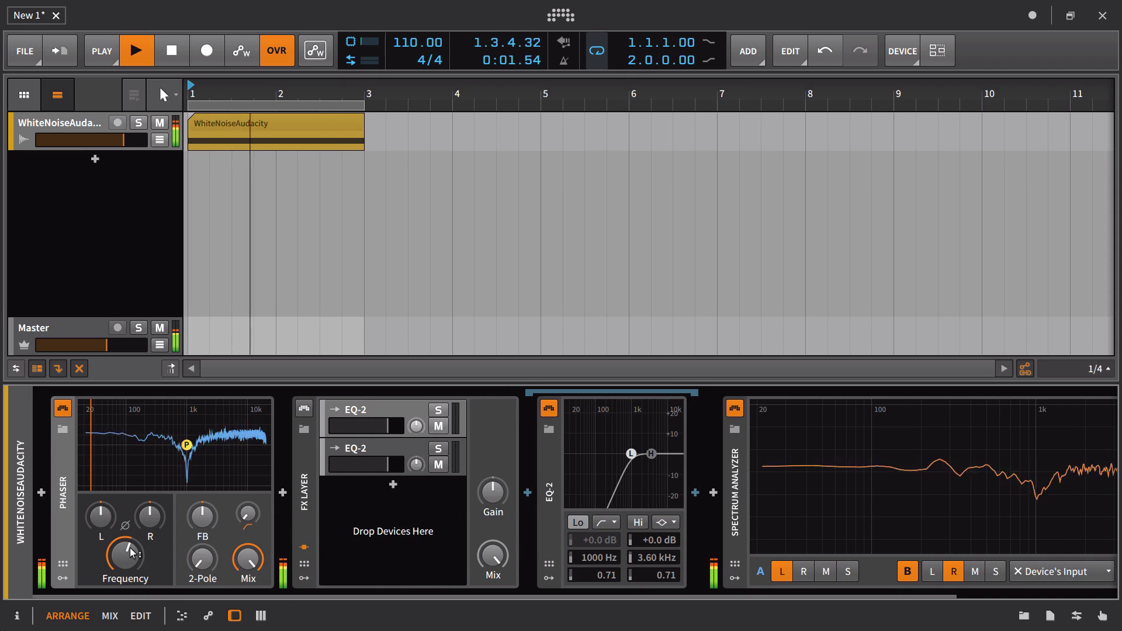
mouse_move(129, 553)
left_mouse_down()
mouse_move(130, 570)
mouse_move(130, 534)
mouse_move(130, 547)
left_mouse_up()
key("space")
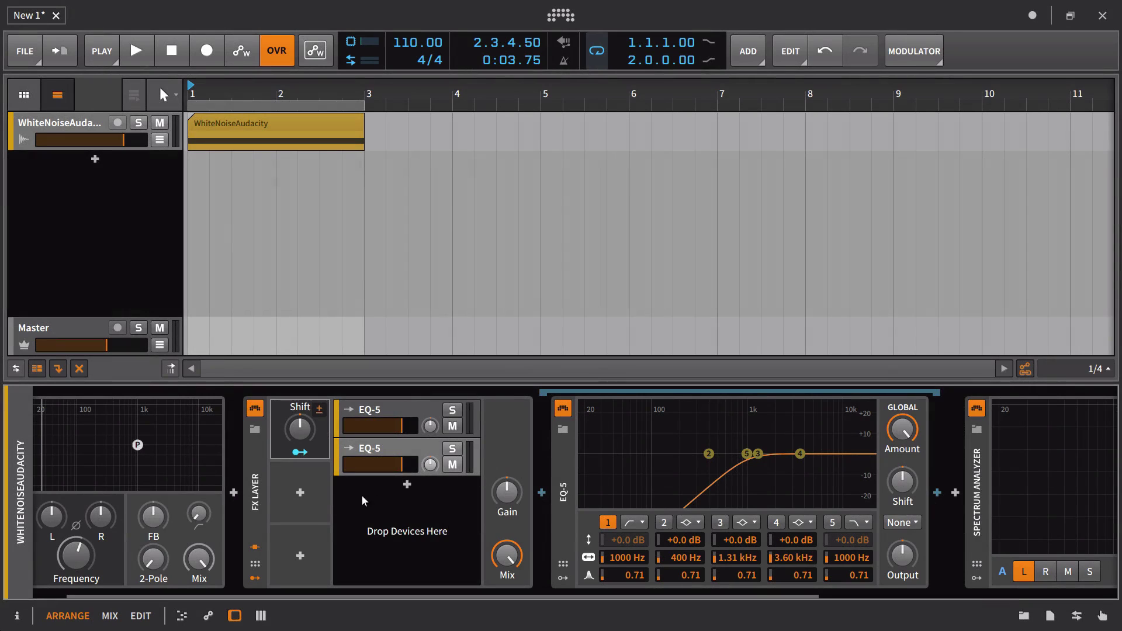
Step: Compare the EQ-5 filter curves of the two layers in the FX Layer, checking band 1 and band 5
scroll(362, 506, "left", 1)
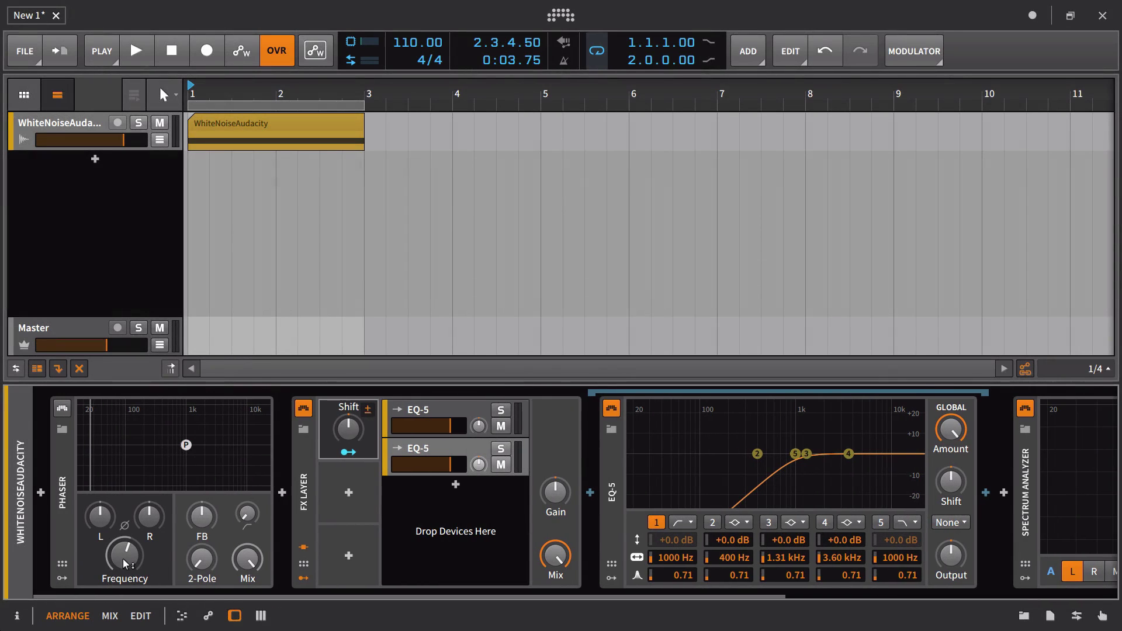
scroll(428, 518, "right", 2)
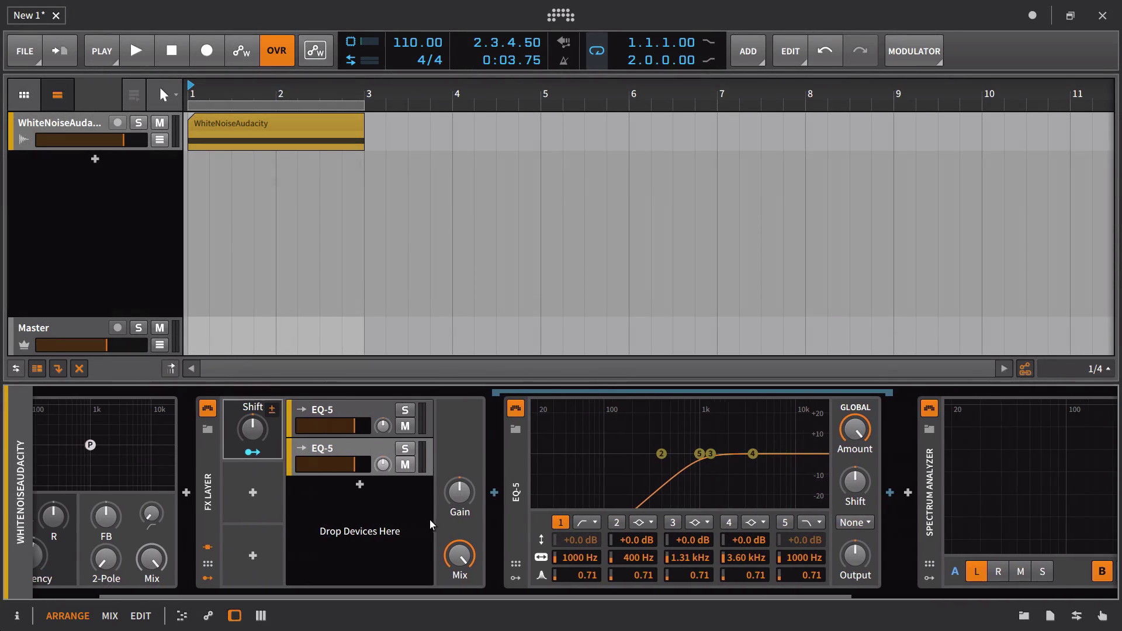
scroll(429, 518, "right", 2)
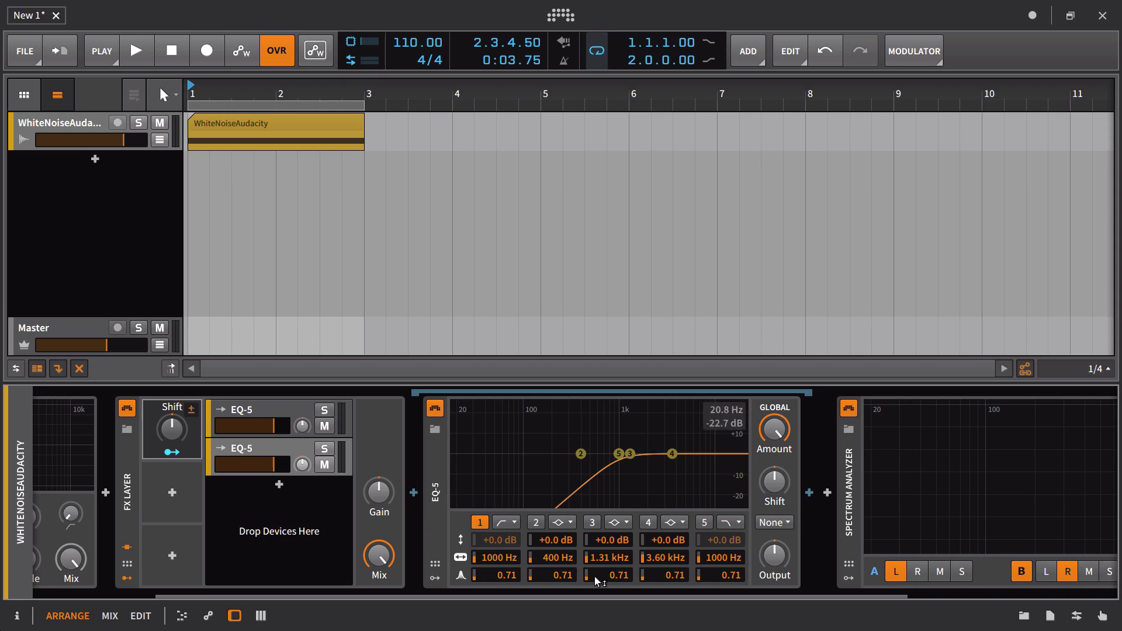
left_click(508, 528)
left_click(481, 525)
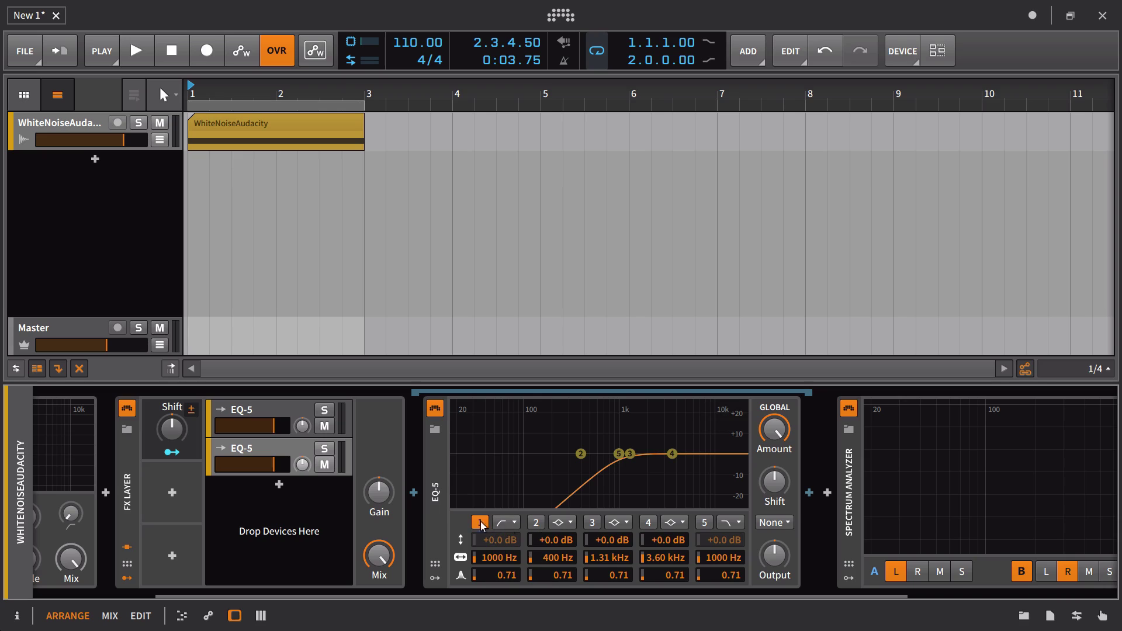
left_click(289, 425)
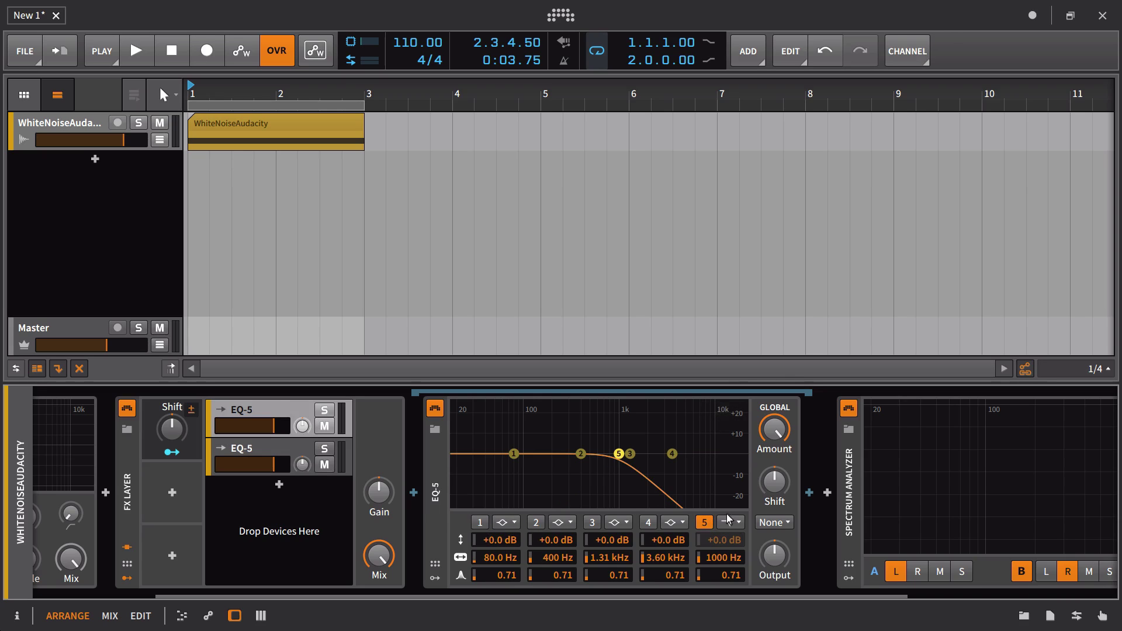
Step: Inspect which parameters the FX Layer's Shift macro modulates in the EQ-5 of each layer
left_click(192, 454)
left_click(193, 458)
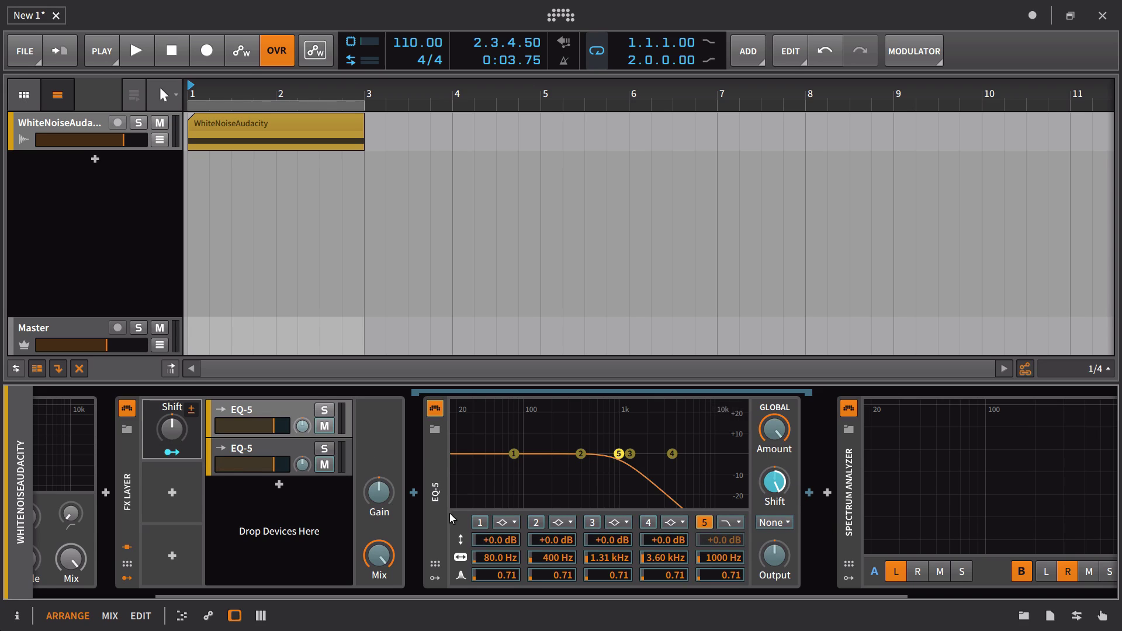
left_click(254, 451)
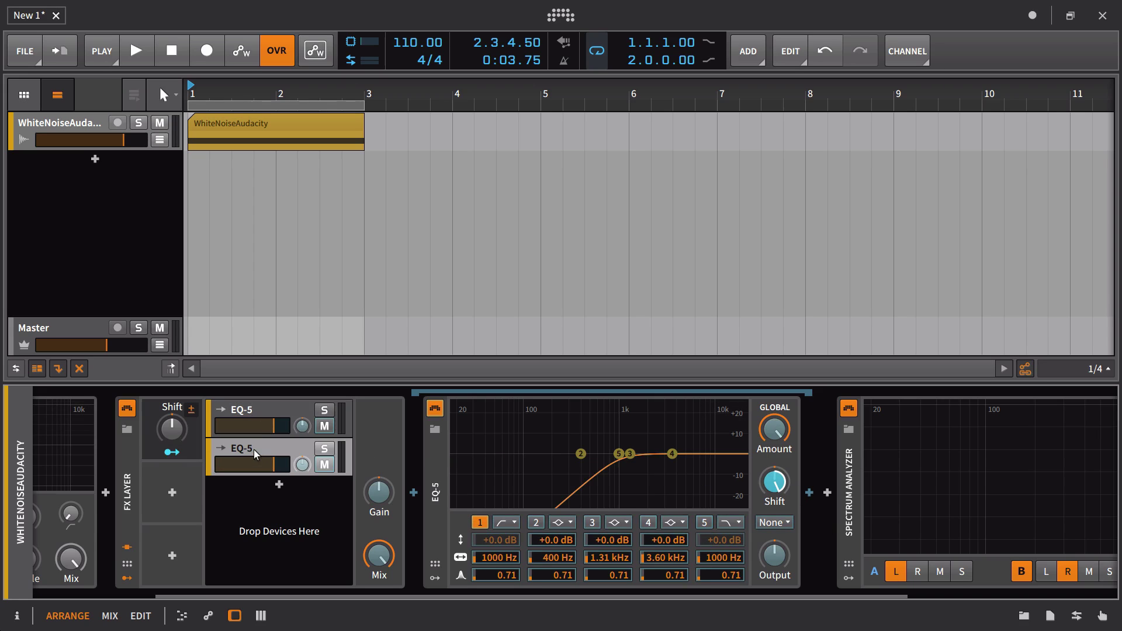
left_click(251, 425)
left_click(186, 445)
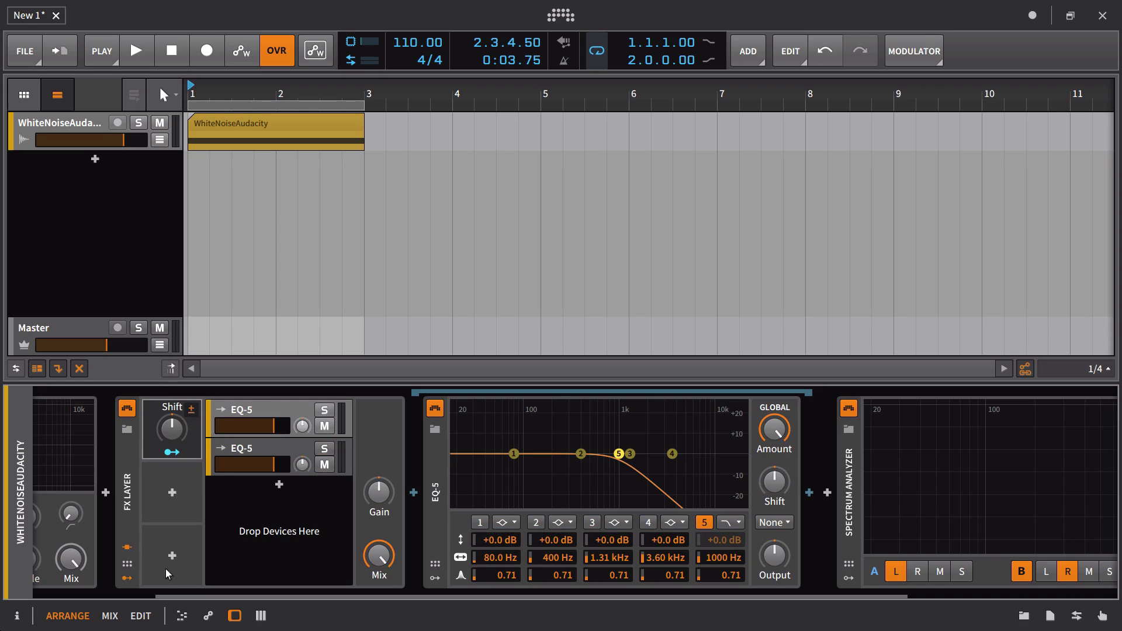
Step: Hide the nested EQ-5, sweep the Shift macro while the noise clip plays, and stop playback
left_click(132, 556)
key("space")
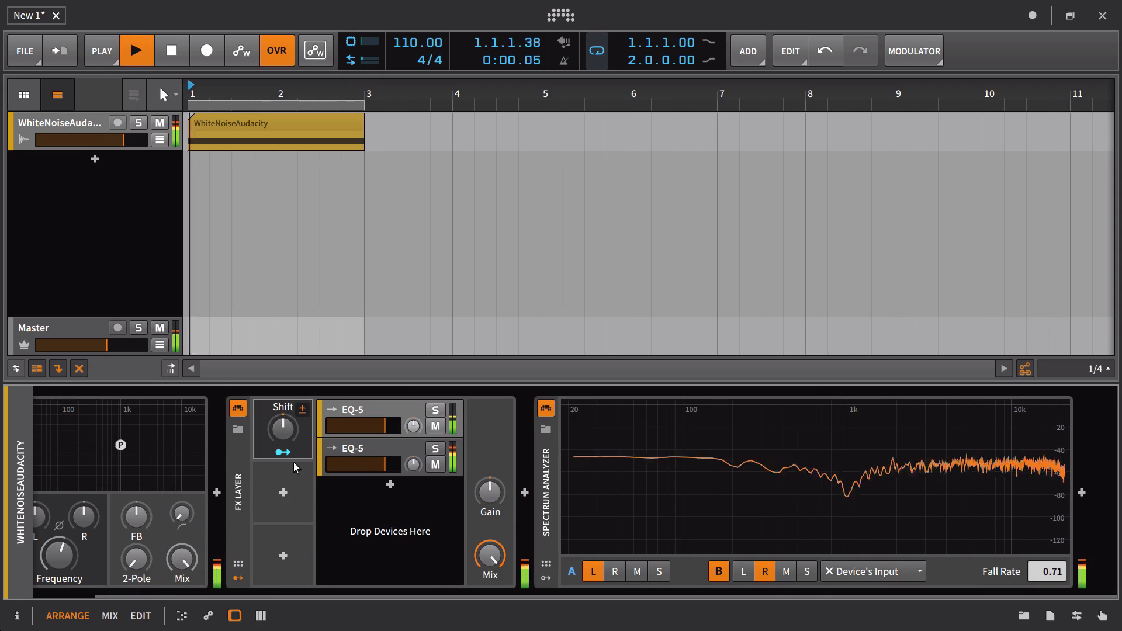
mouse_move(282, 430)
left_mouse_down()
mouse_move(282, 447)
mouse_move(282, 397)
mouse_move(278, 440)
left_mouse_up()
key("space")
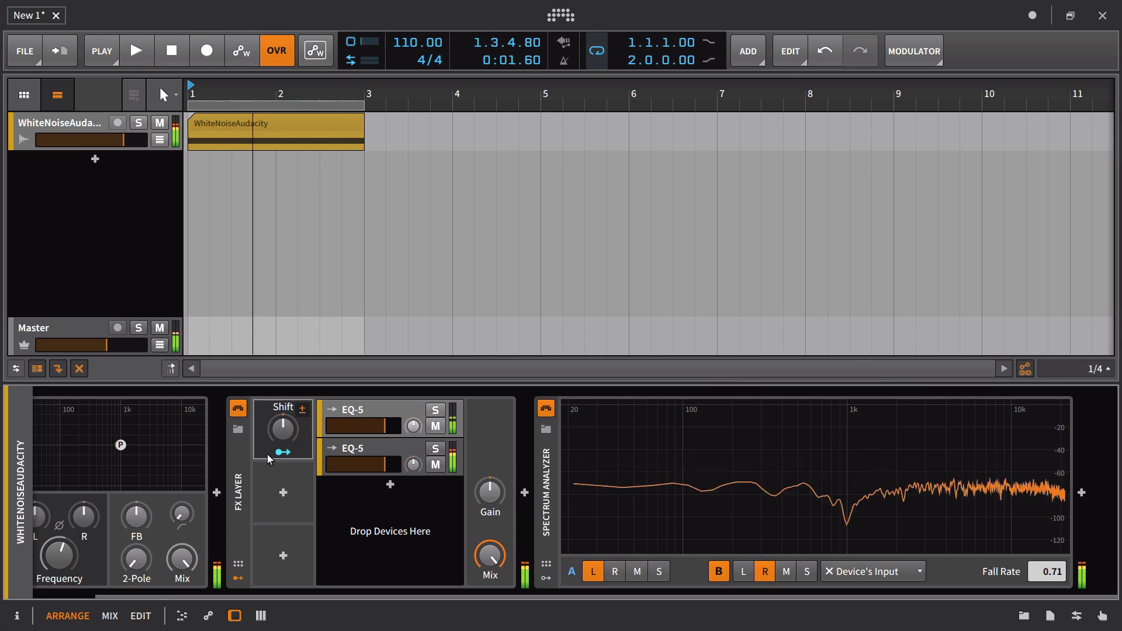
Step: Bypass the FX Layer with the Phaser active, sweep the Phaser's Frequency during playback, reset it to default, and stop playback
scroll(68, 451, "left", 2)
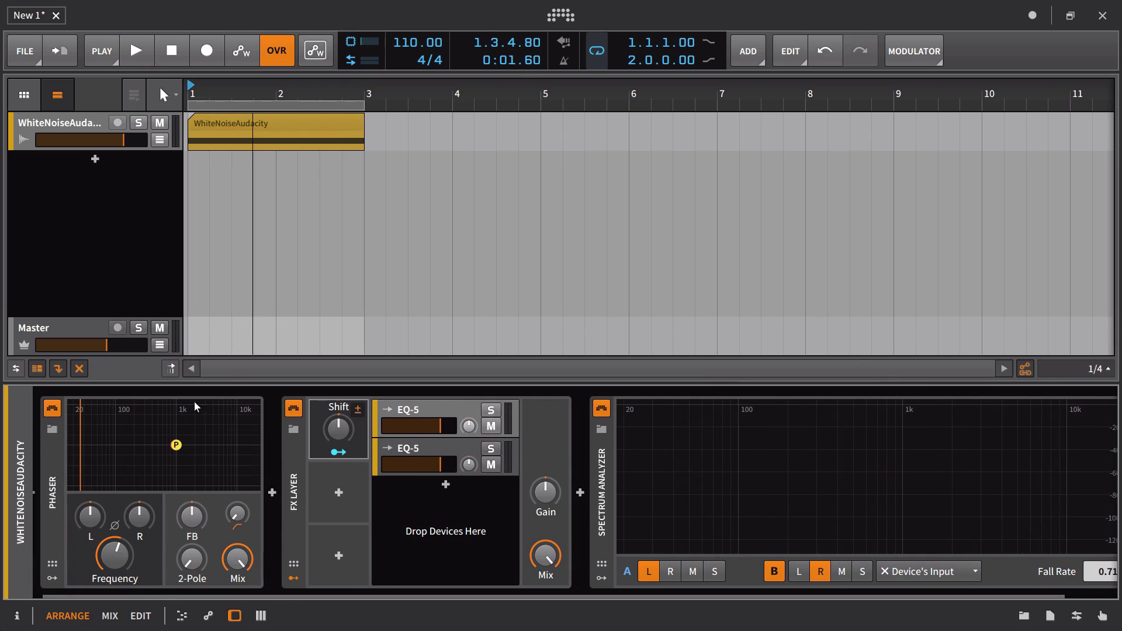
left_click(294, 408)
key("space")
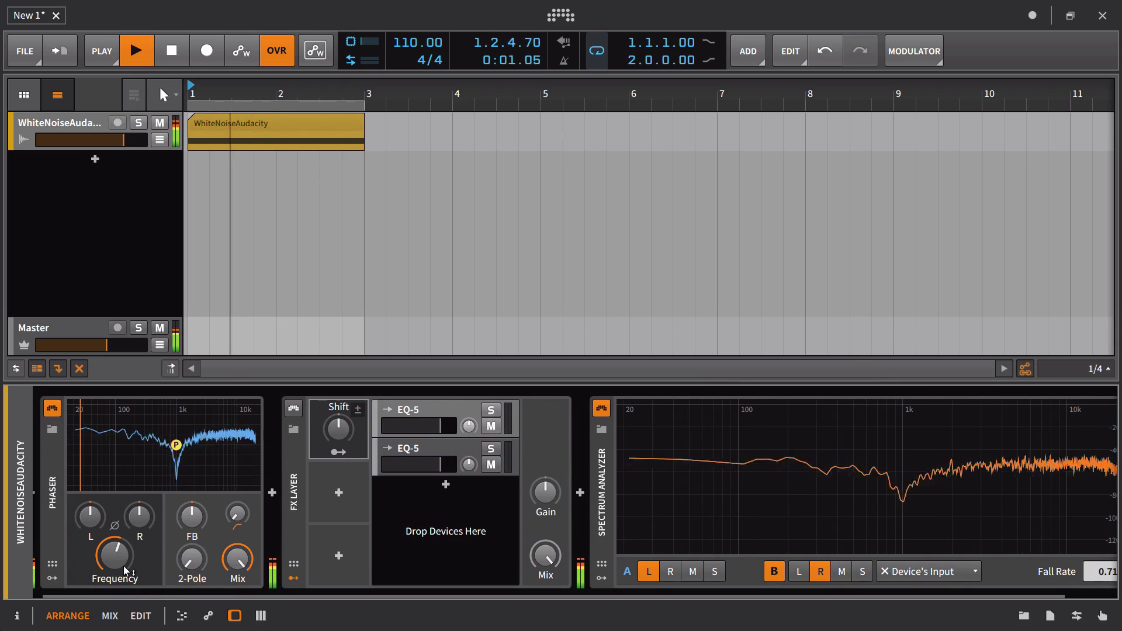
mouse_move(114, 555)
left_mouse_down()
mouse_move(114, 528)
mouse_move(115, 585)
mouse_move(114, 540)
mouse_move(124, 565)
left_mouse_up()
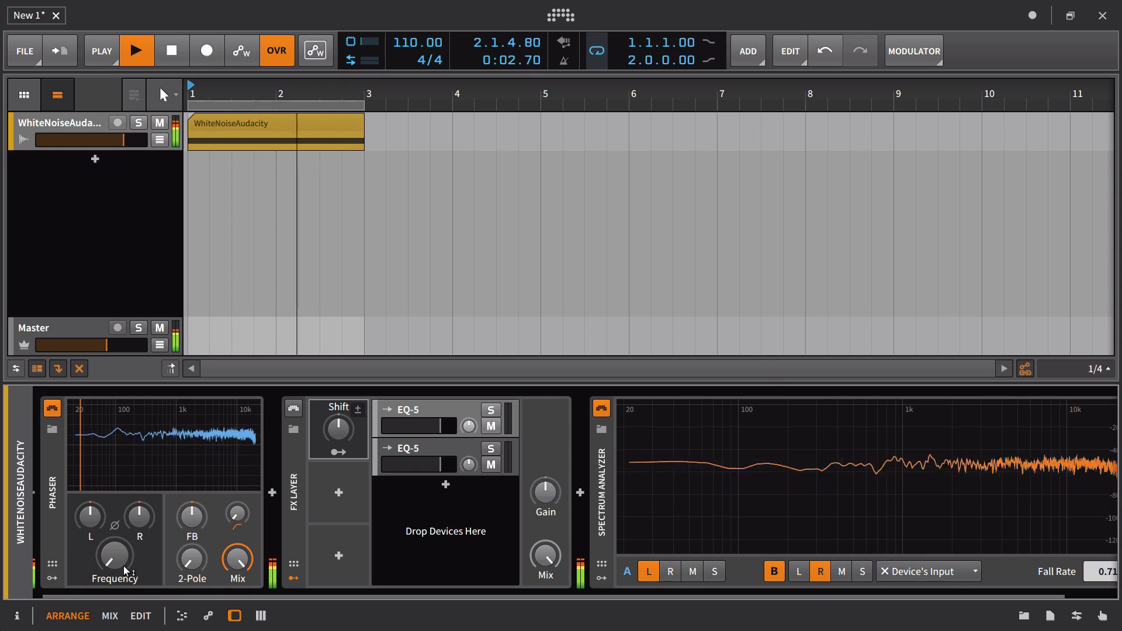
double_click(124, 566)
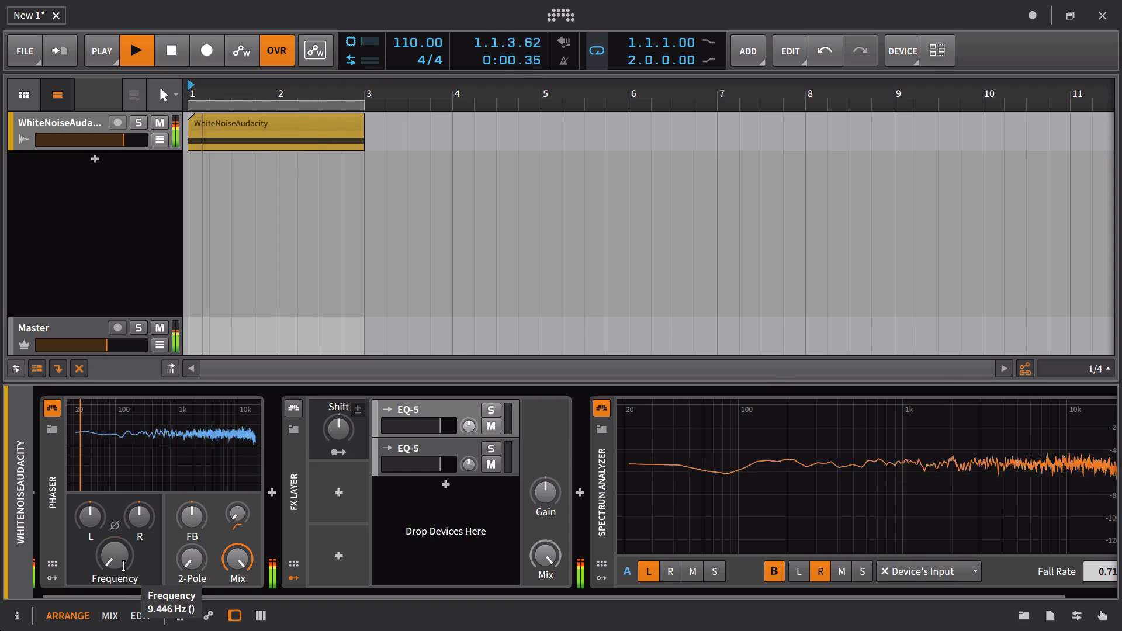
key("space")
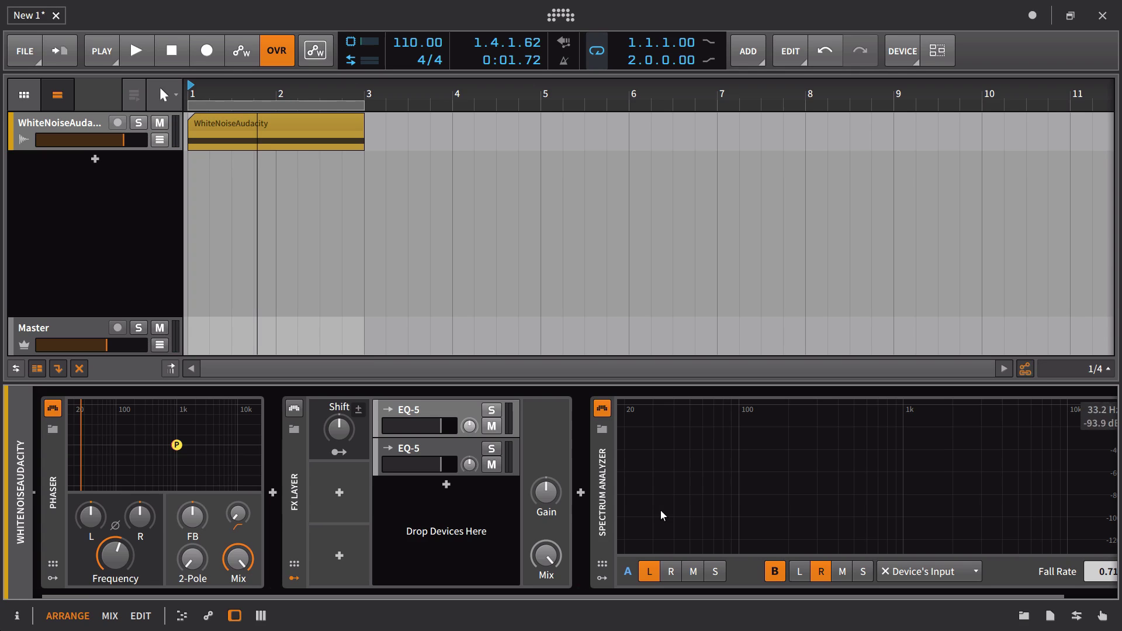
left_click(748, 492)
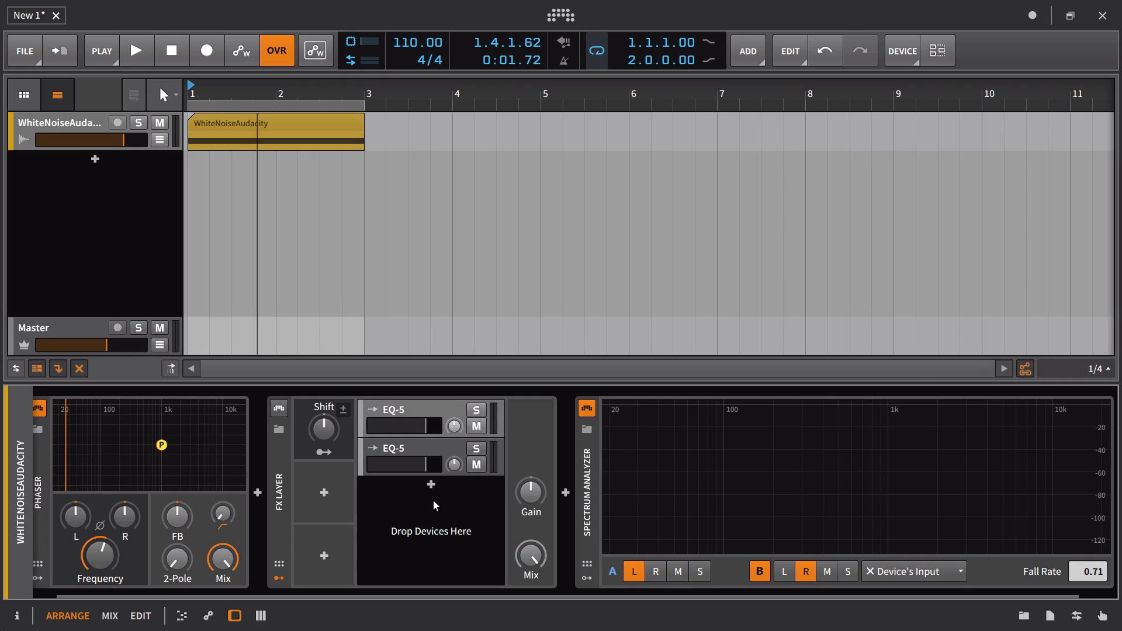
scroll(433, 505, "left", 1)
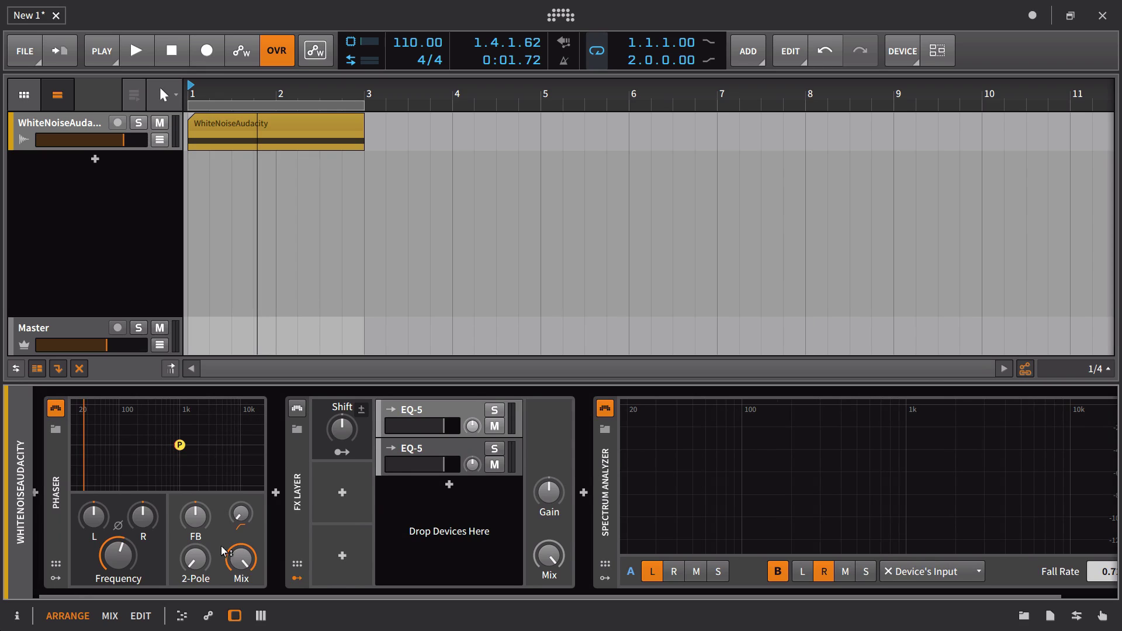
mouse_move(208, 562)
left_mouse_down()
mouse_move(208, 544)
mouse_move(201, 565)
left_mouse_up()
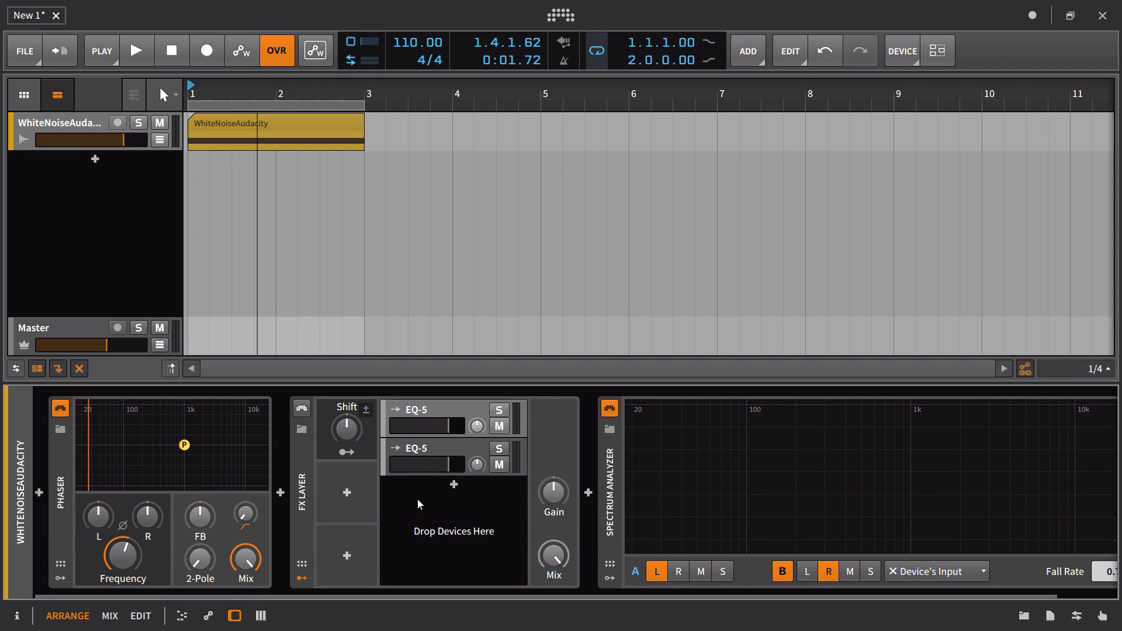
Step: Hide the FX Layer's layer list, raise the Phaser's Feedback during playback, and compare the spectrum with the Phaser bypassed and active
key("space")
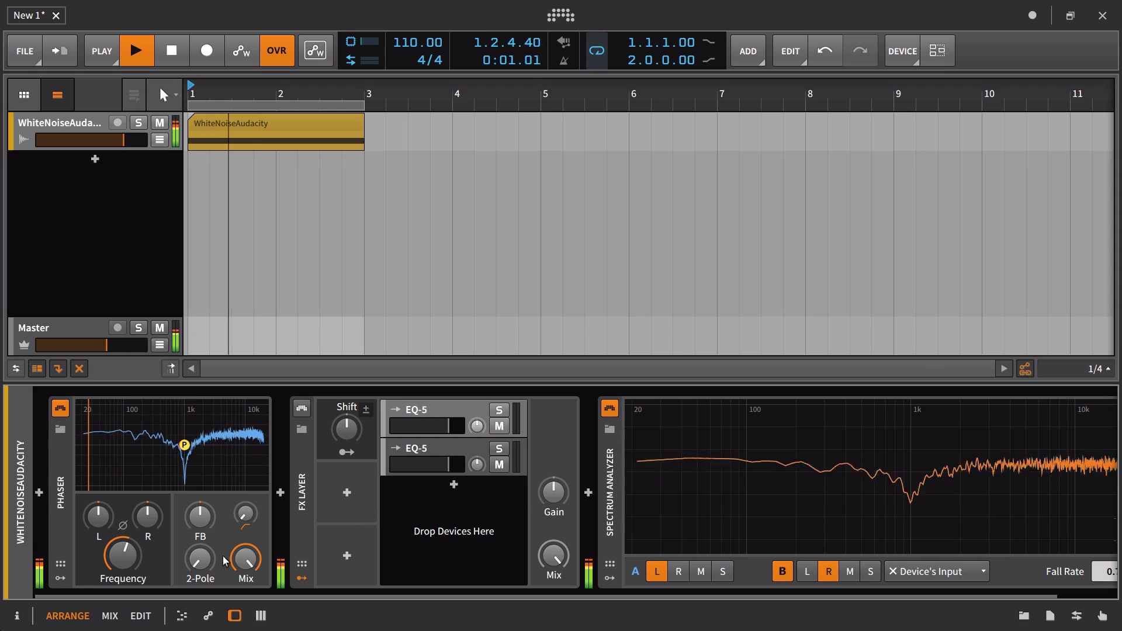
left_click(198, 518)
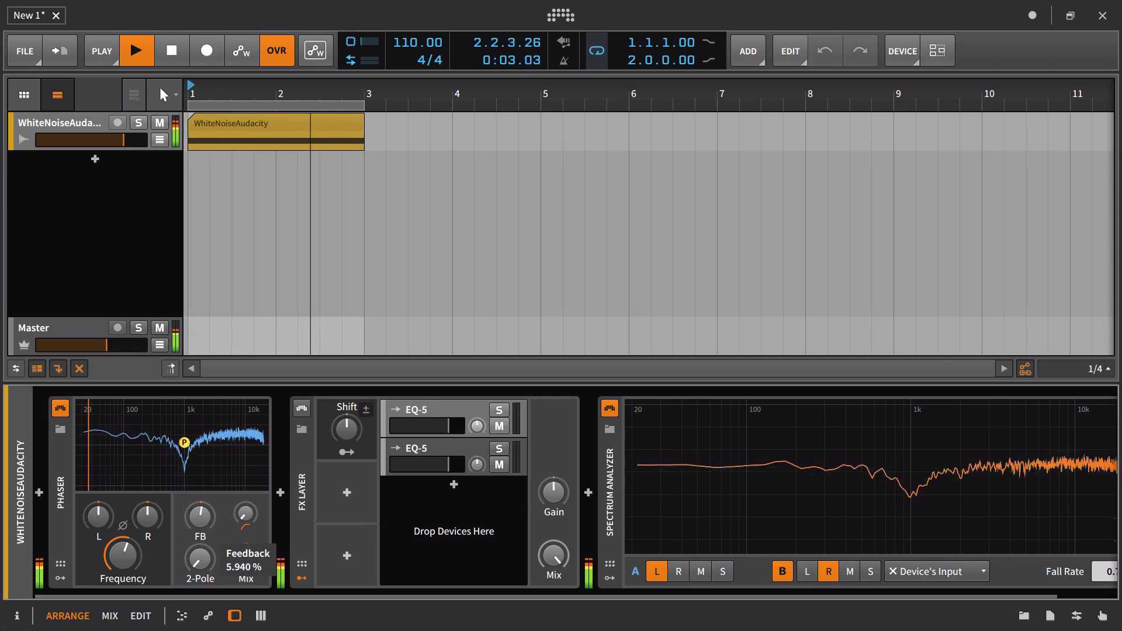
left_click(310, 458)
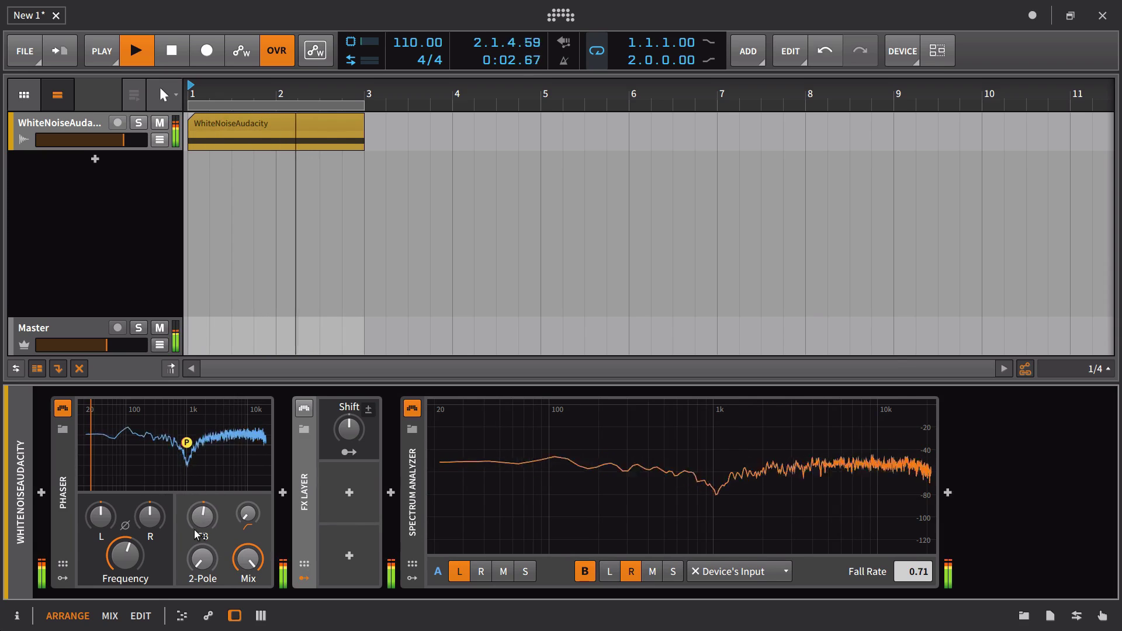
mouse_move(194, 529)
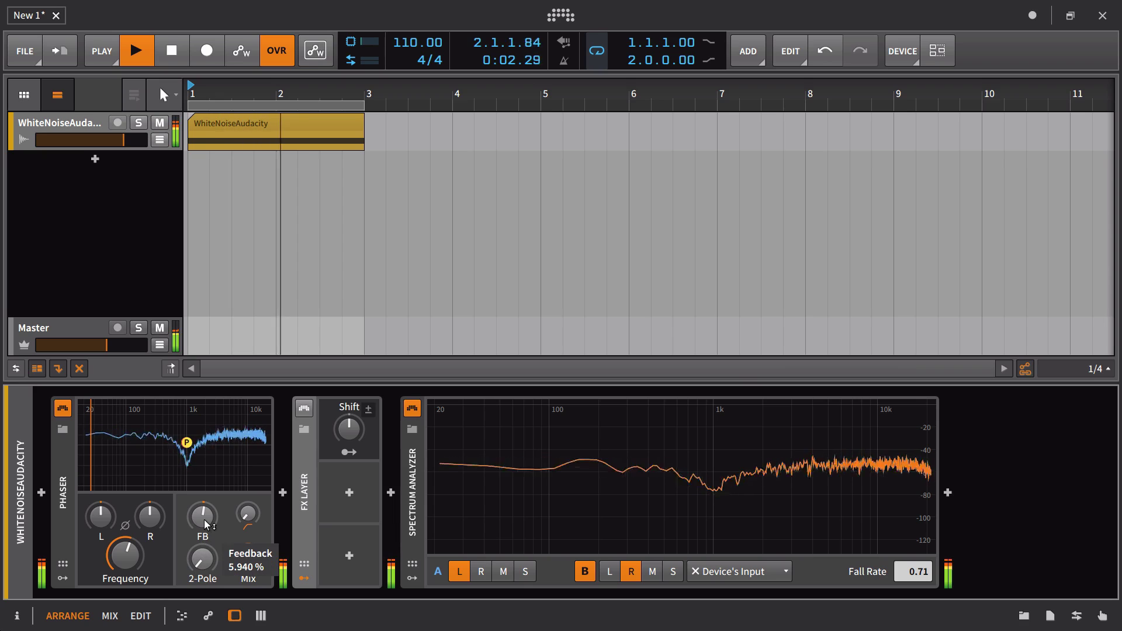
left_click_drag(206, 524, 206, 435)
left_click(63, 407)
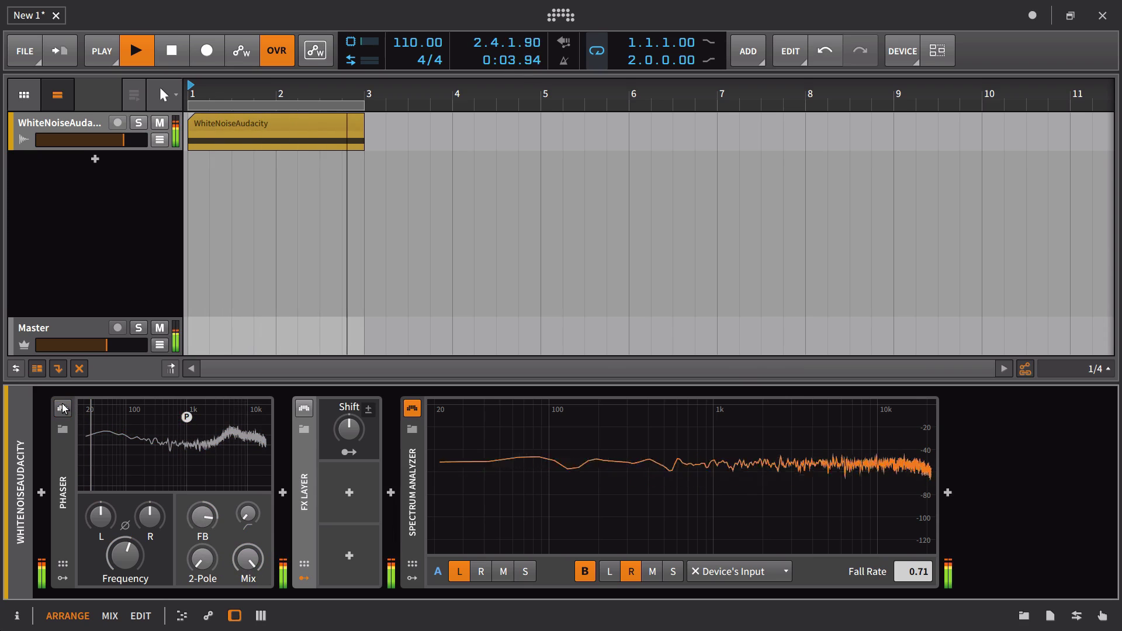
left_click(62, 407)
Step: Push the Phaser's Feedback to its maximum, lower it to -99 %, and reset it to the centre
left_click_drag(202, 515, 202, 507)
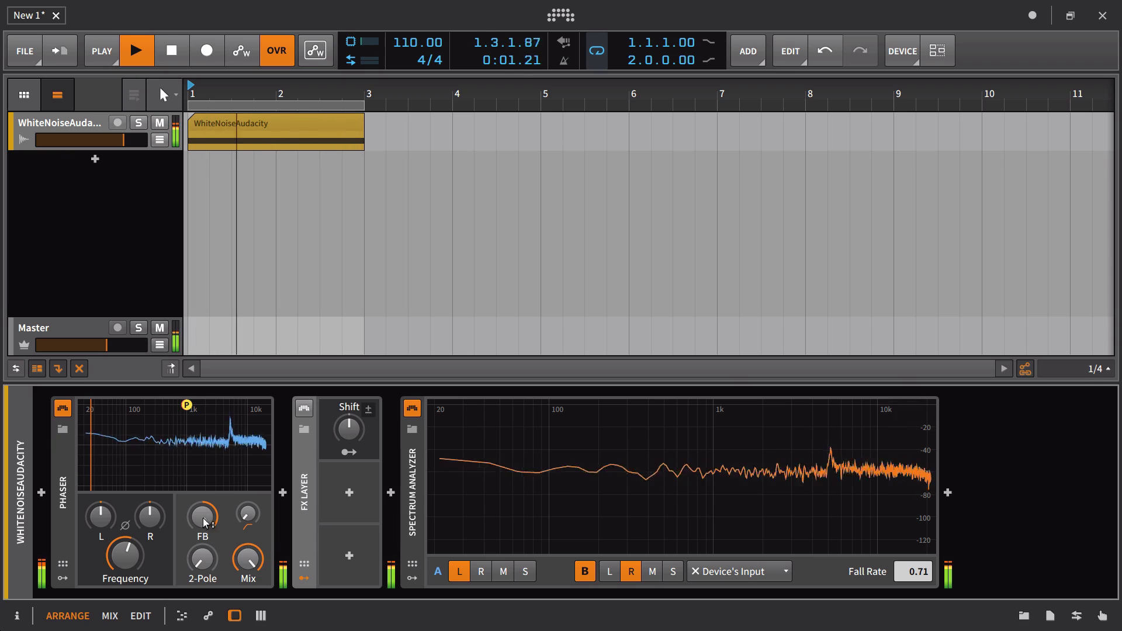
left_click_drag(205, 521, 205, 568)
mouse_move(592, 472)
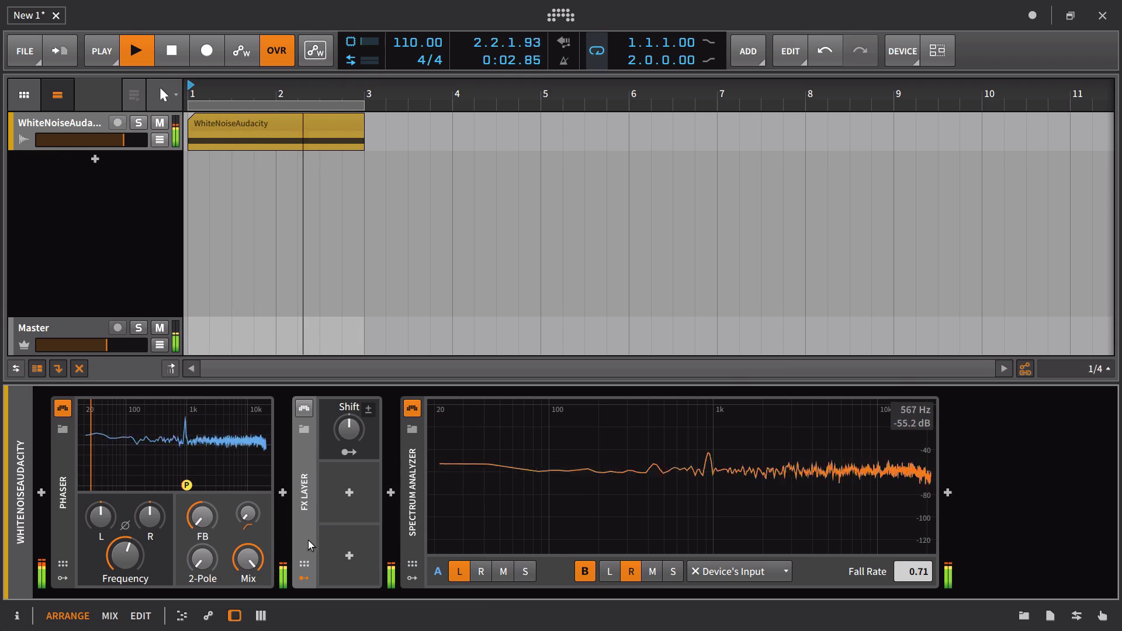
mouse_move(201, 520)
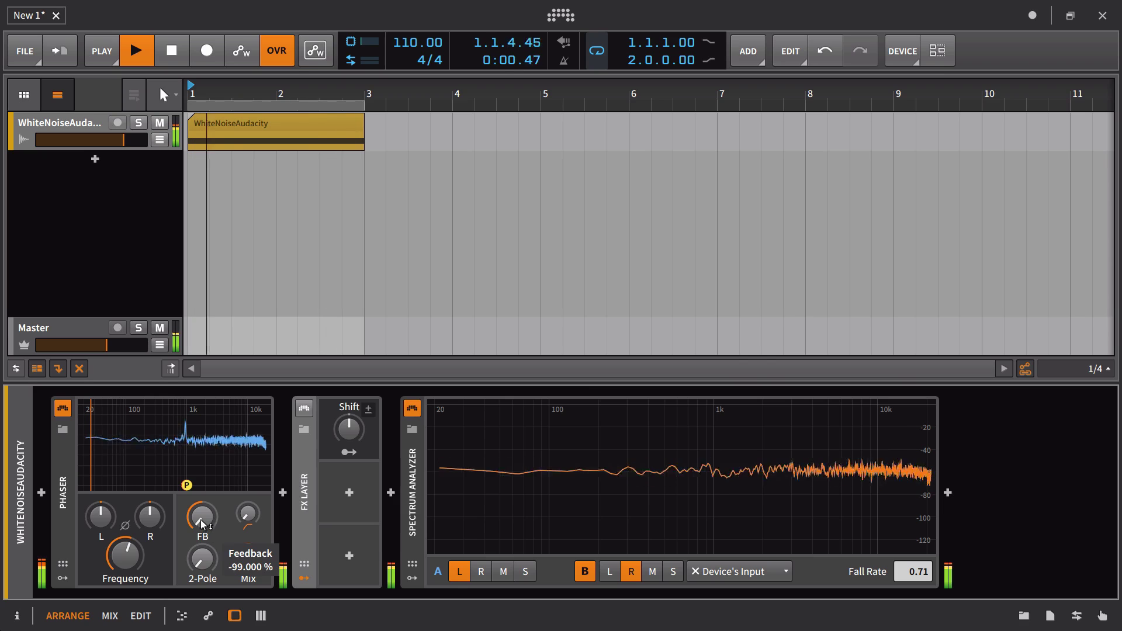
mouse_move(242, 441)
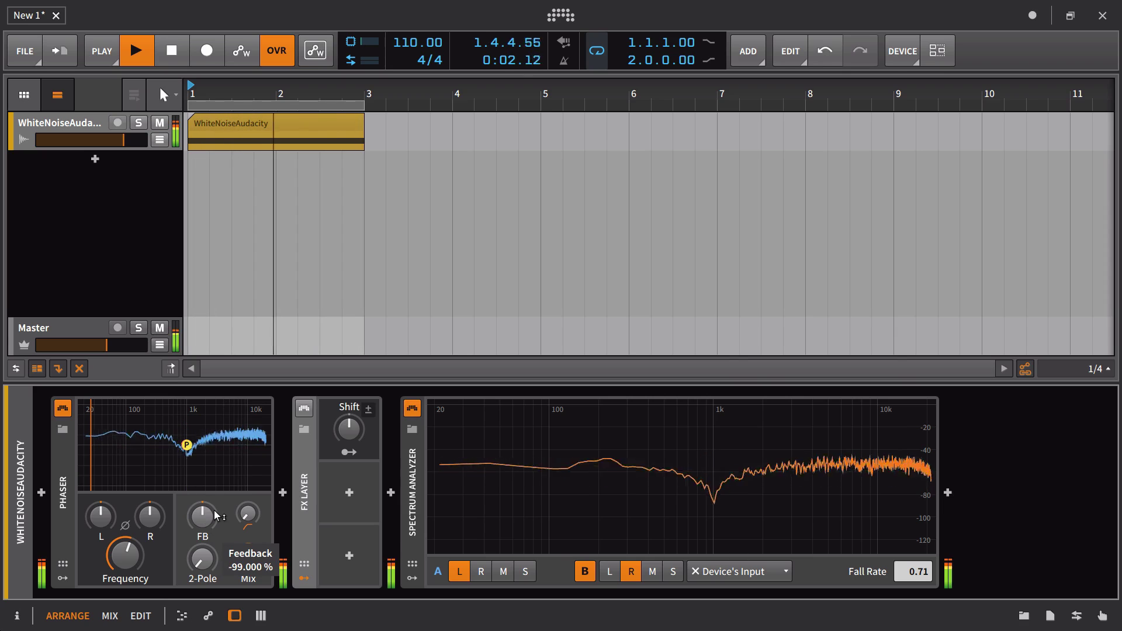
Step: Stop playback, bypass the Phaser, and activate the FX Layer with its layer list shown
key("space")
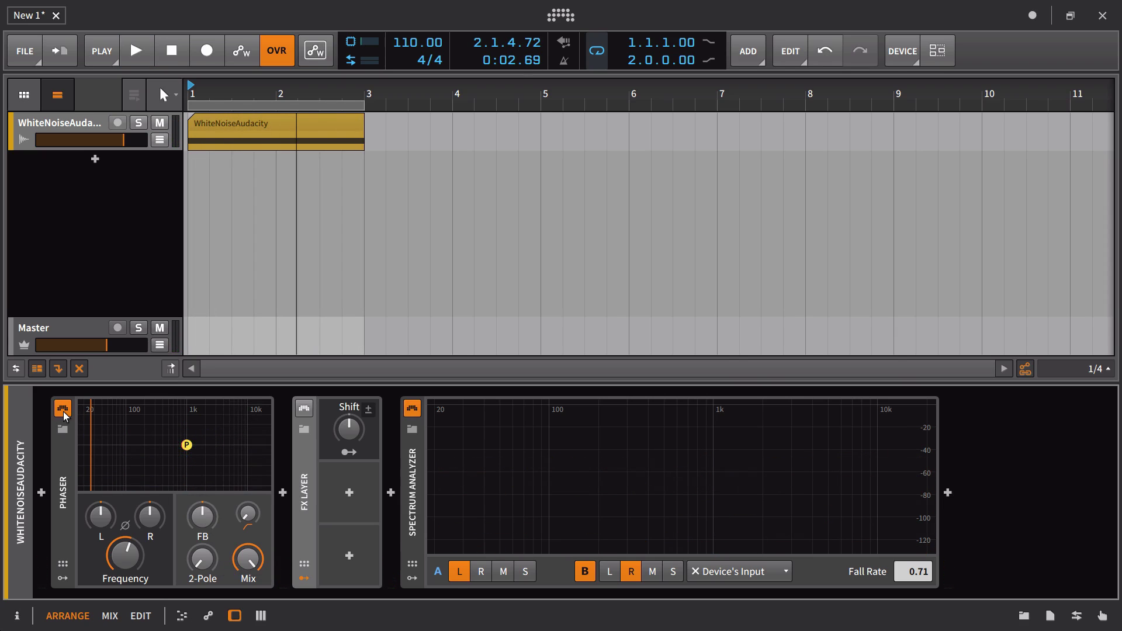
left_click(325, 446)
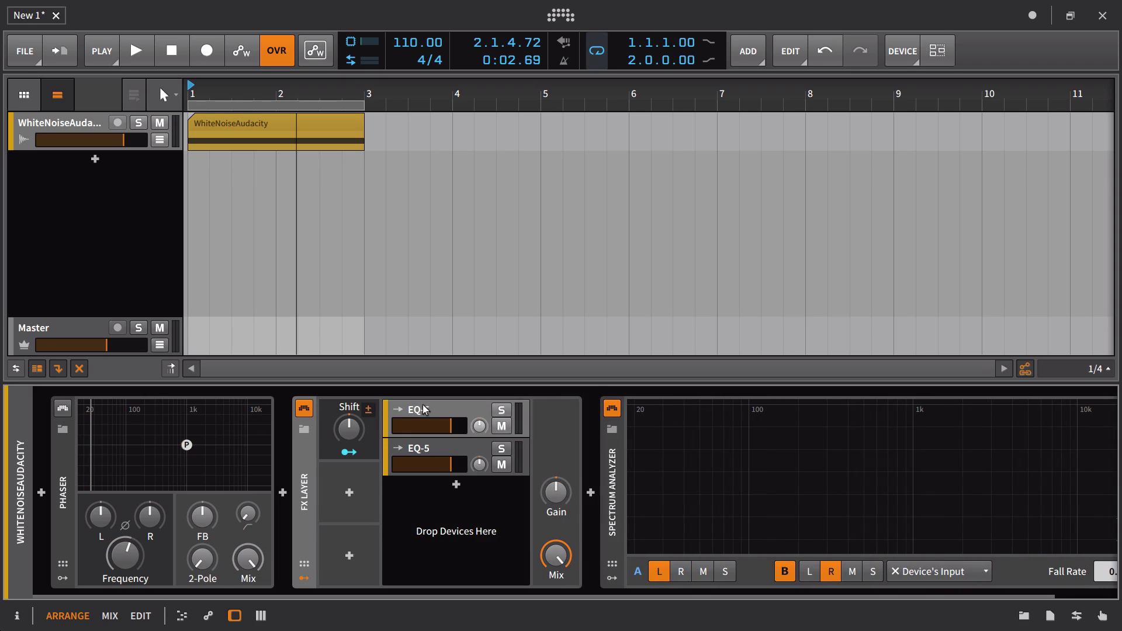
Step: Show the first EQ-5 layer's device and add a Macro modulator to the FX Layer
left_click(425, 410)
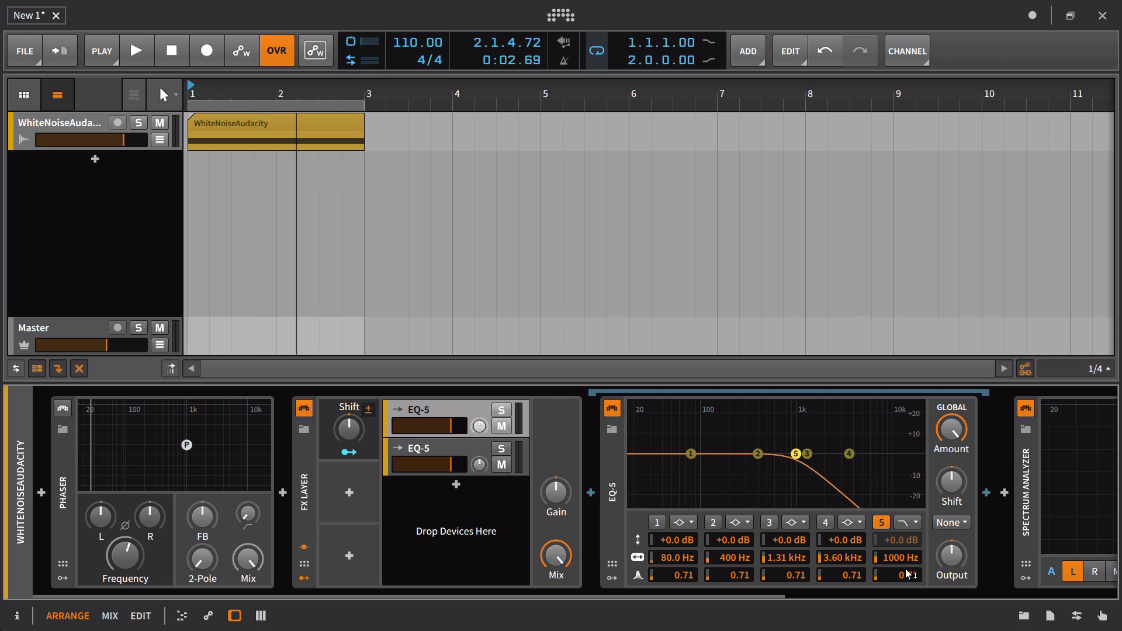
scroll(905, 570, "right", 1)
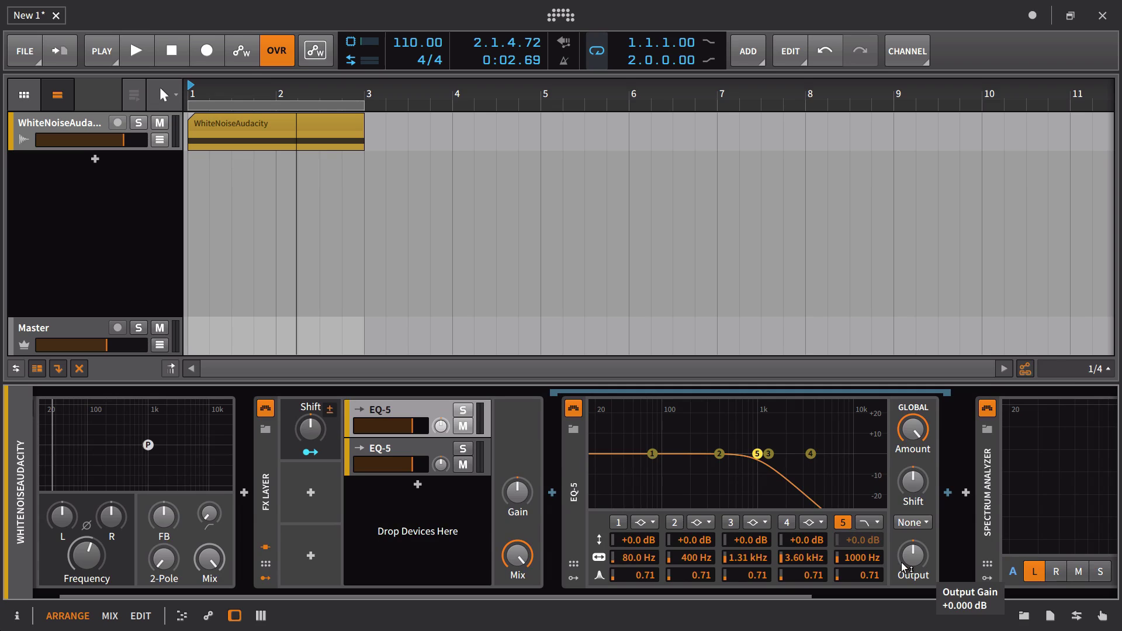
left_click(314, 494)
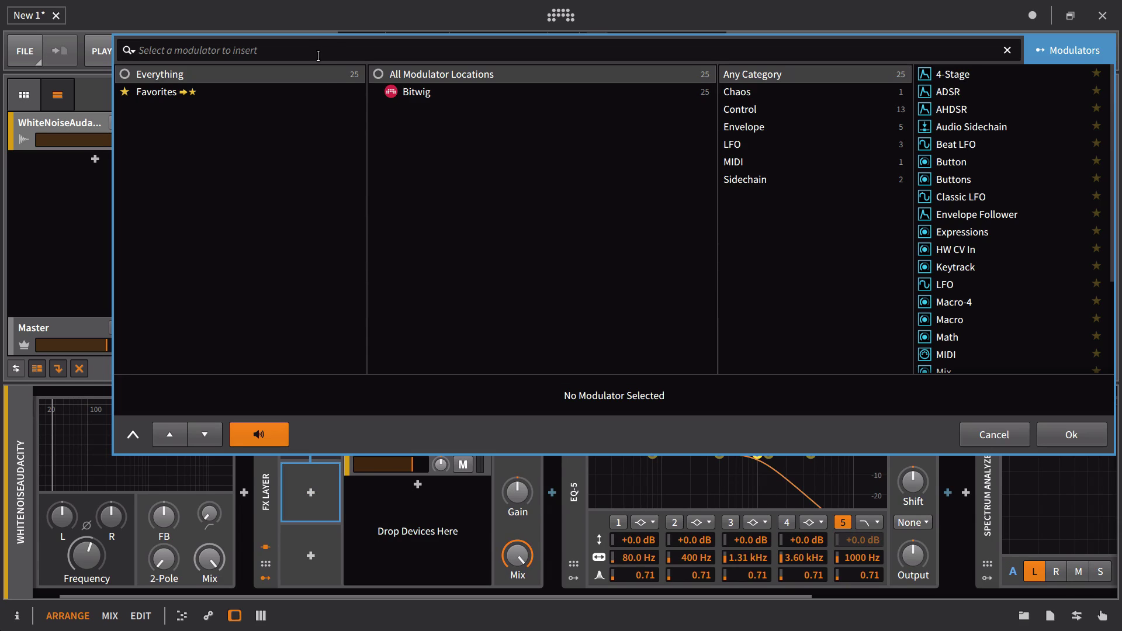
type("macro")
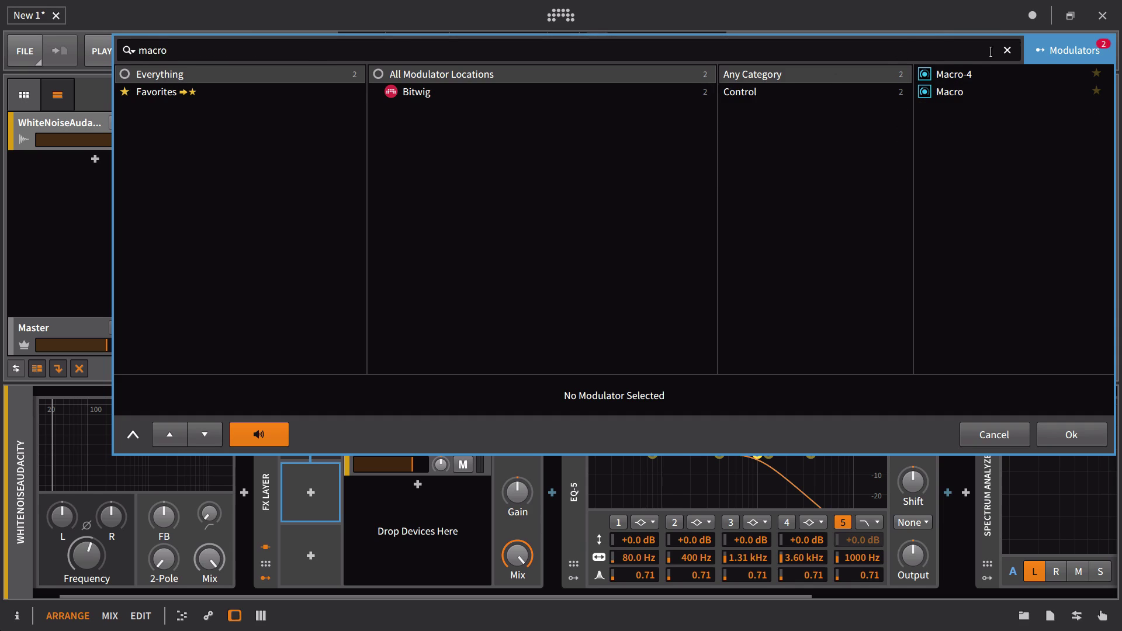
left_click(993, 94)
left_click(1078, 429)
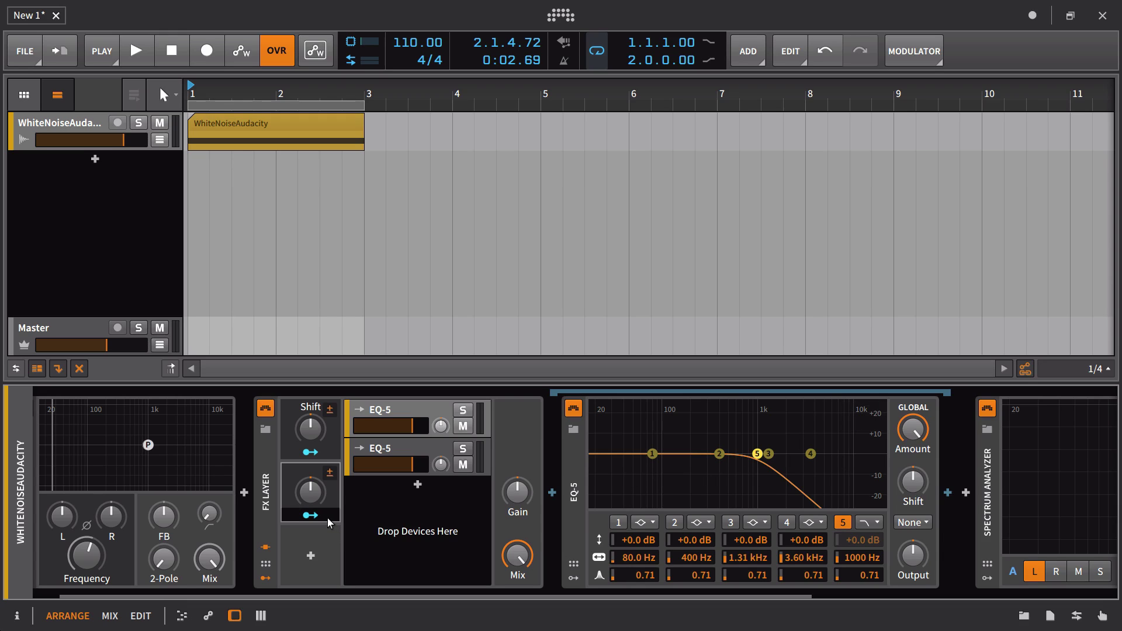
Step: Map the new macro to band 5's Q in the first EQ-5 and start its mapping for the second EQ-5
scroll(327, 517, "left", 1)
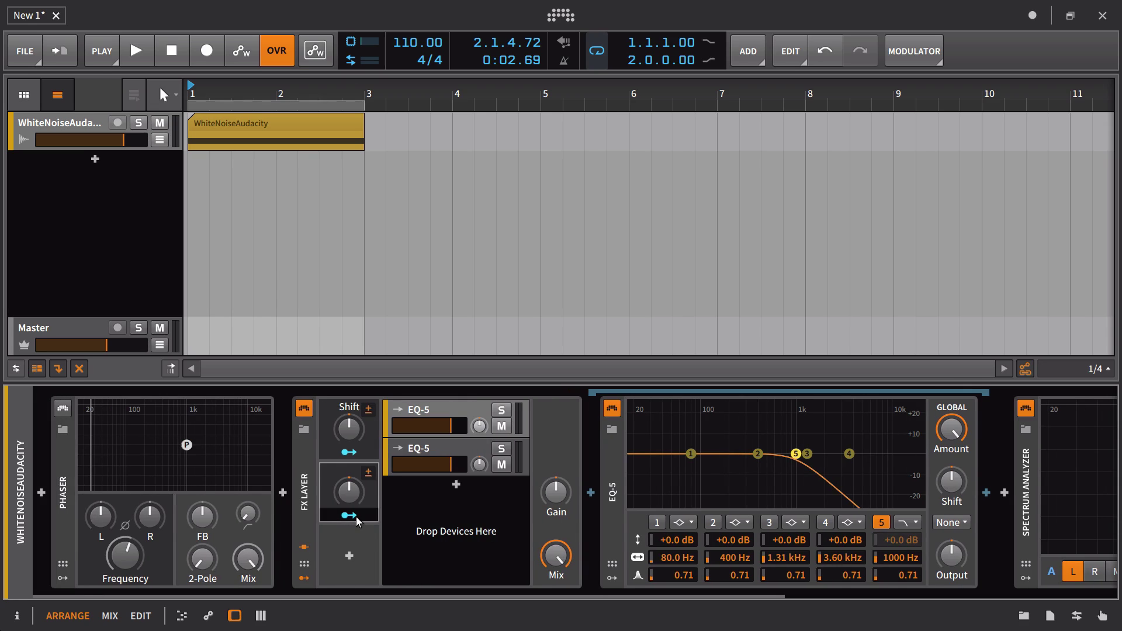
scroll(687, 539, "right", 3)
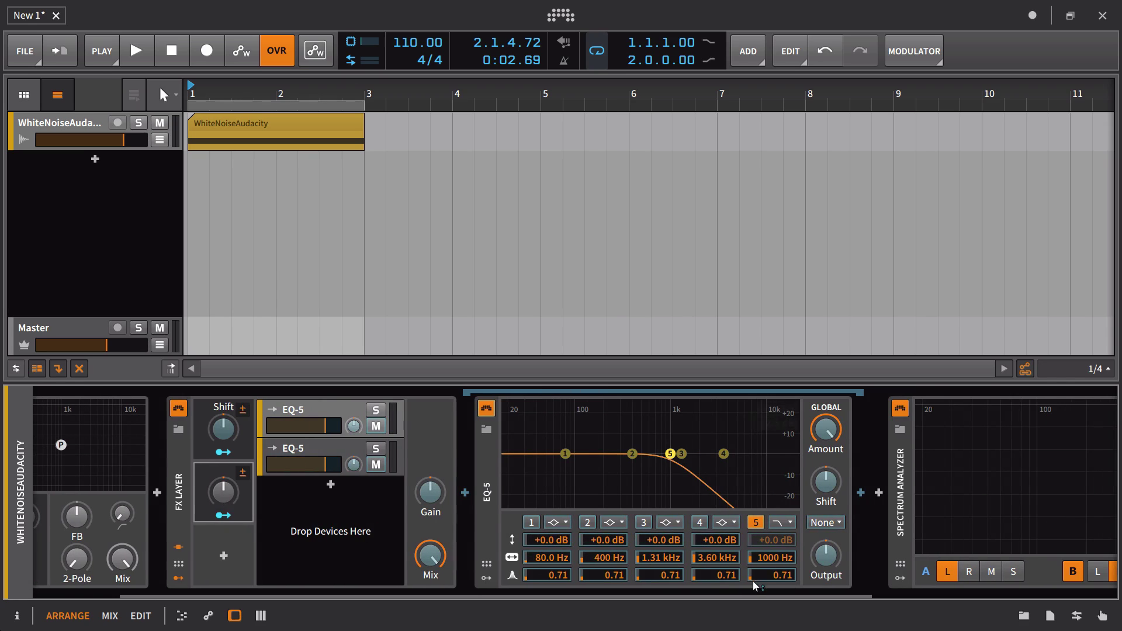
left_click_drag(786, 579, 786, 561)
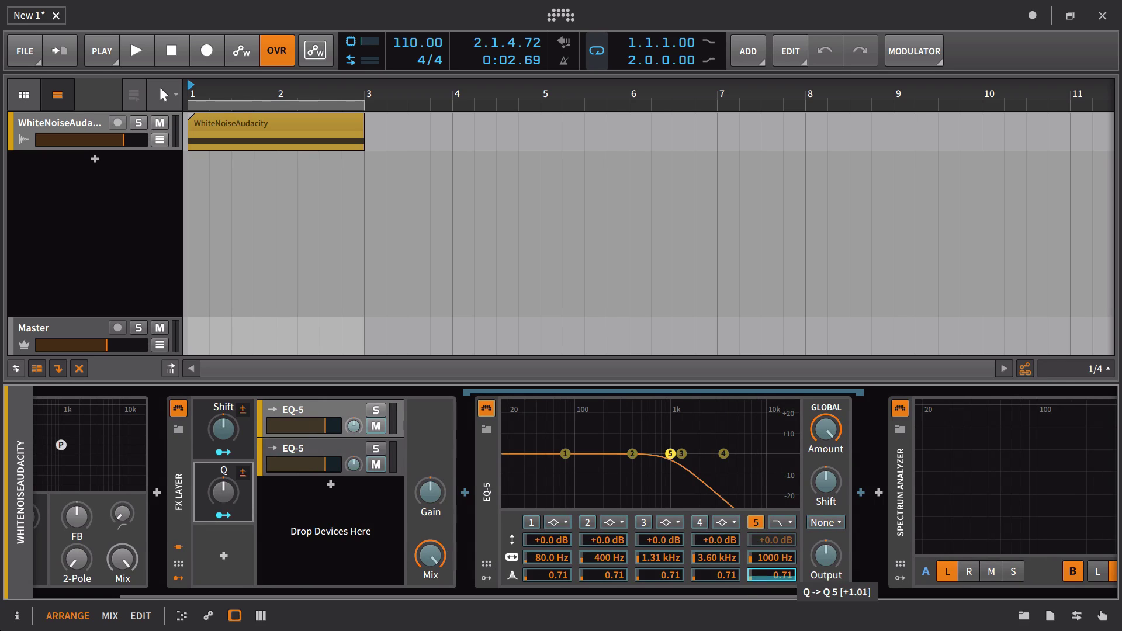
mouse_move(785, 561)
left_mouse_down()
mouse_move(786, 541)
mouse_move(783, 571)
left_mouse_up()
left_click(333, 450)
left_click(235, 515)
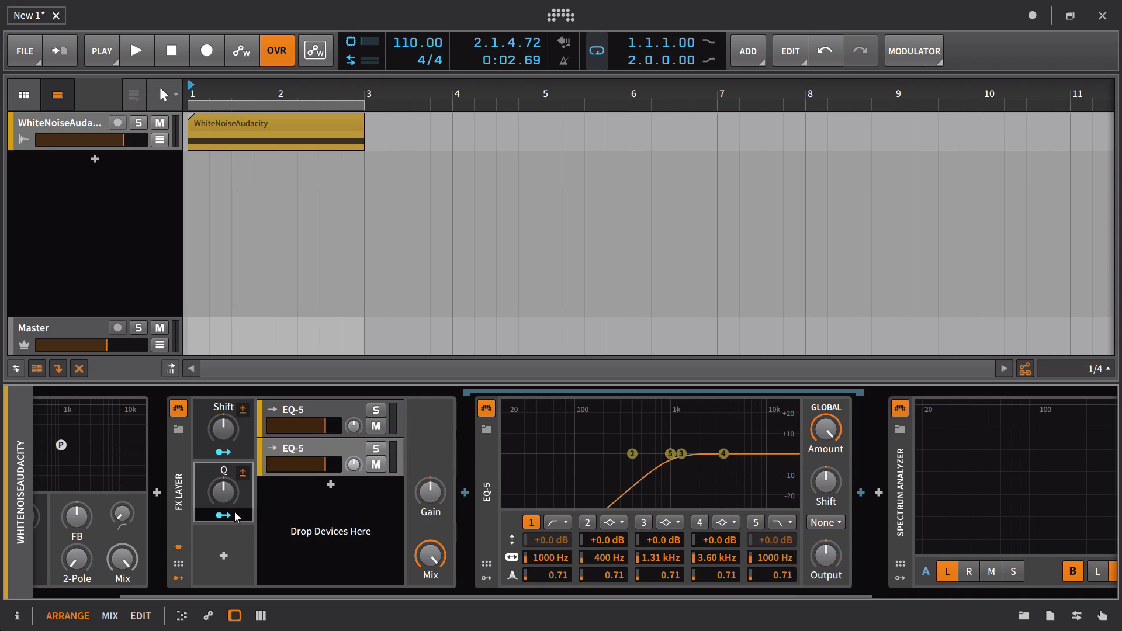
Step: Start playback and raise the FX Layer's Q macro to 100 % with the spectrum analyzer in view
scroll(117, 483, "up", 3)
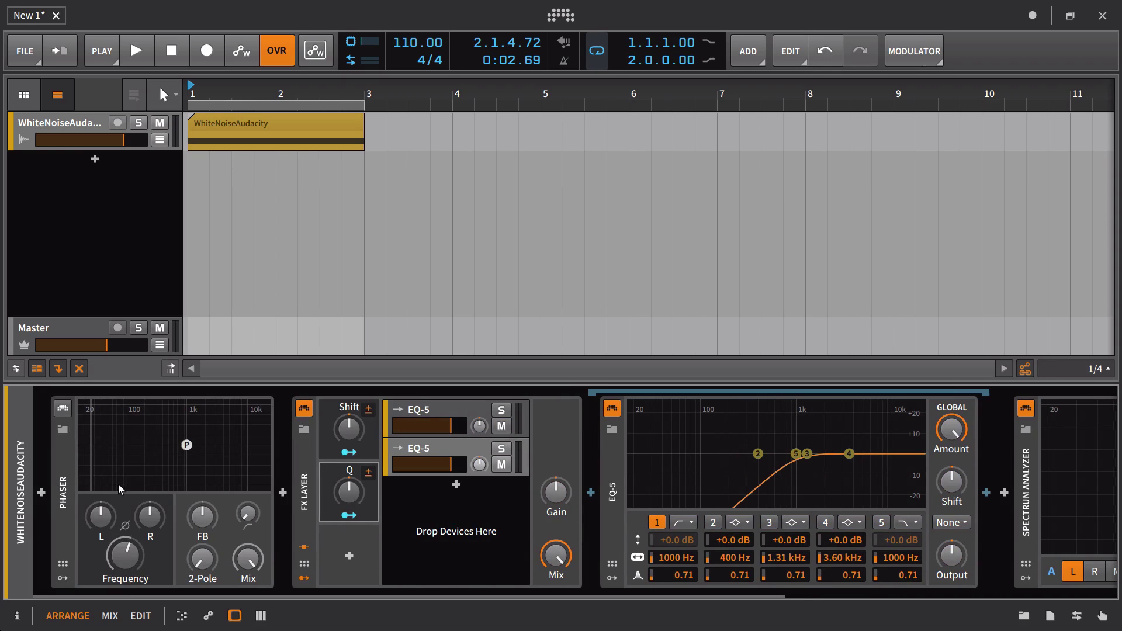
scroll(506, 535, "down", 3)
key("space")
scroll(506, 535, "down", 4)
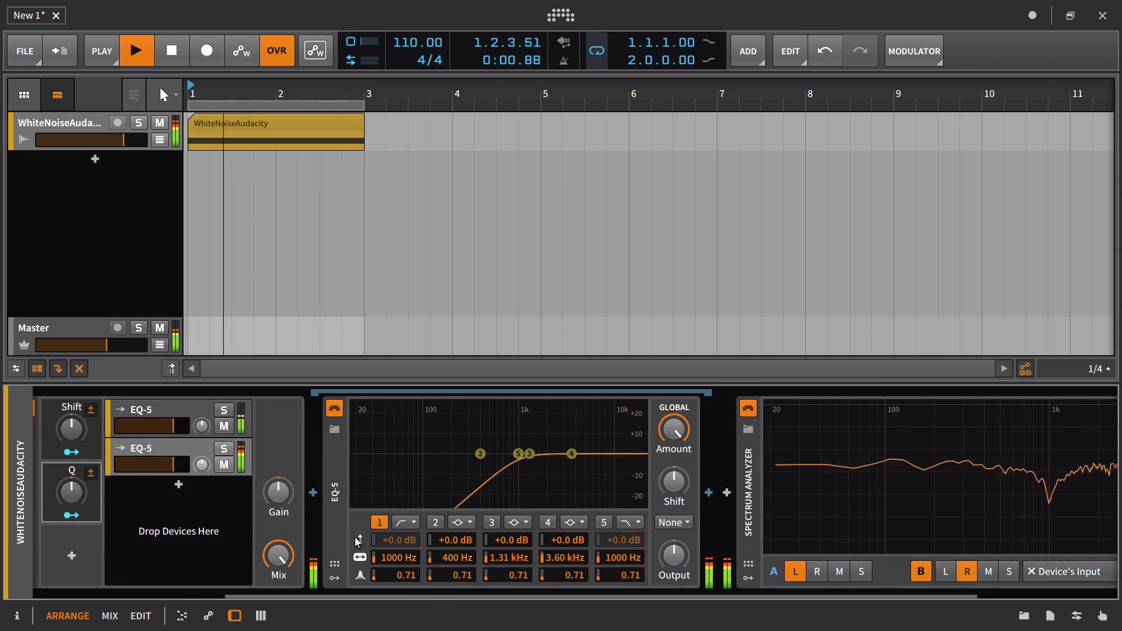
scroll(281, 552, "down", 2)
scroll(153, 559, "down", 2)
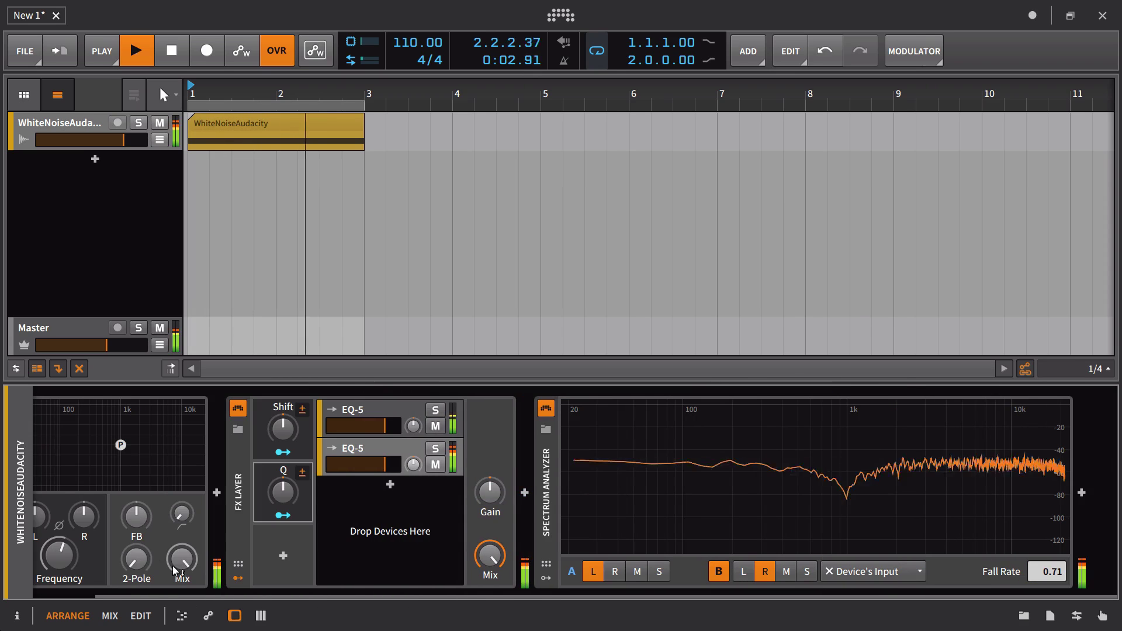
left_click_drag(282, 492, 282, 435)
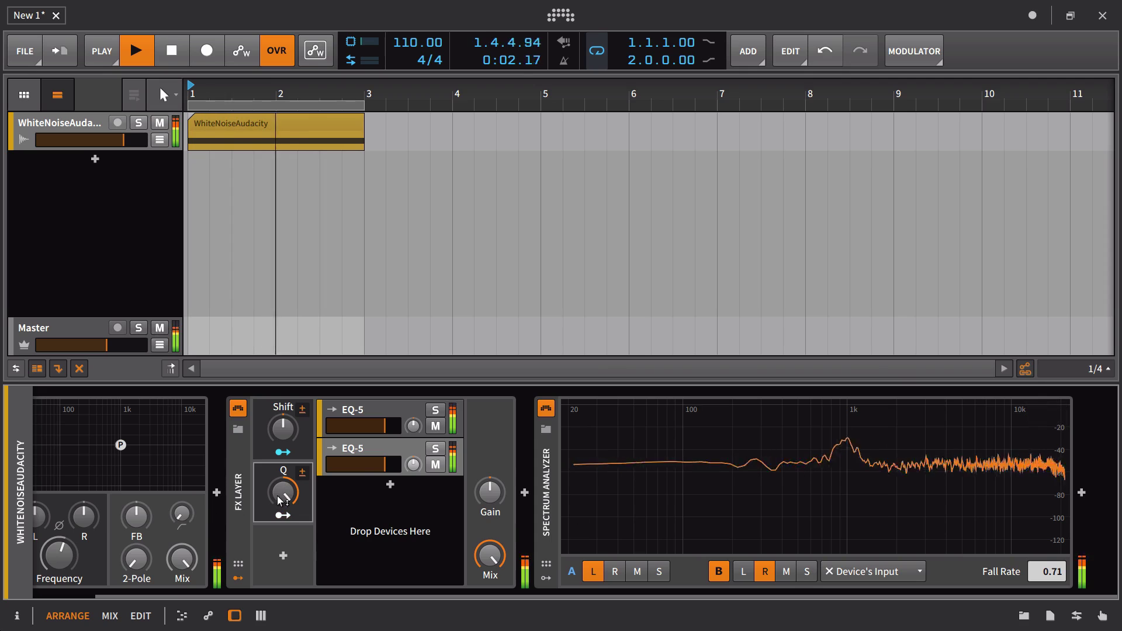
mouse_move(301, 504)
left_mouse_down()
mouse_move(301, 621)
mouse_move(301, 504)
left_mouse_up()
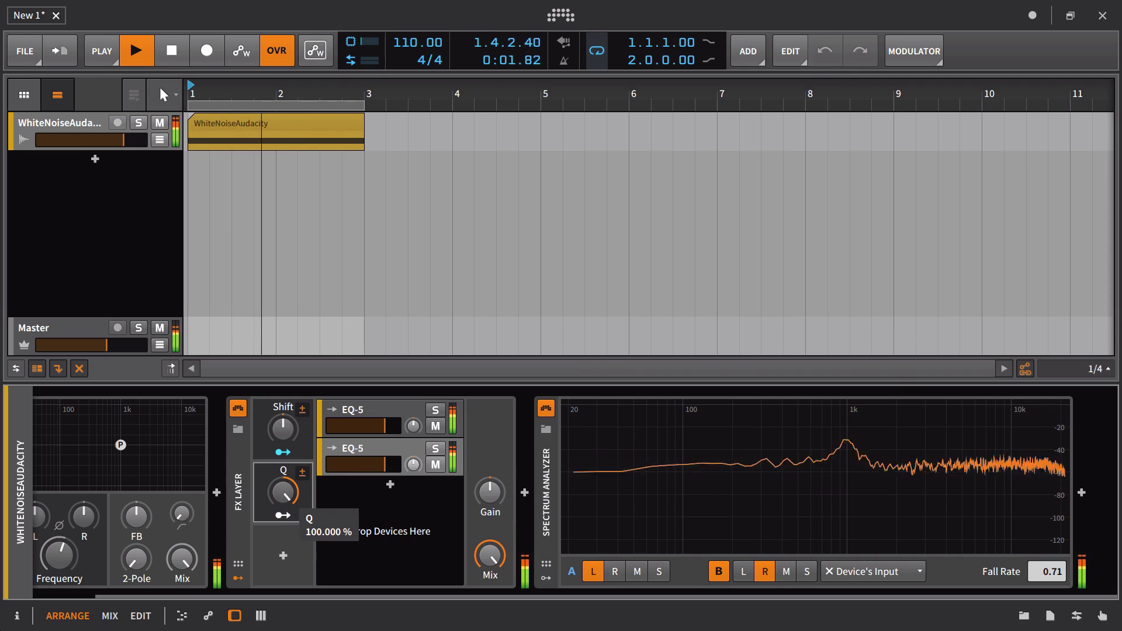
Step: Sweep the FX Layer's Shift macro down and up during playback, and stop playback
left_click_drag(282, 428, 282, 454)
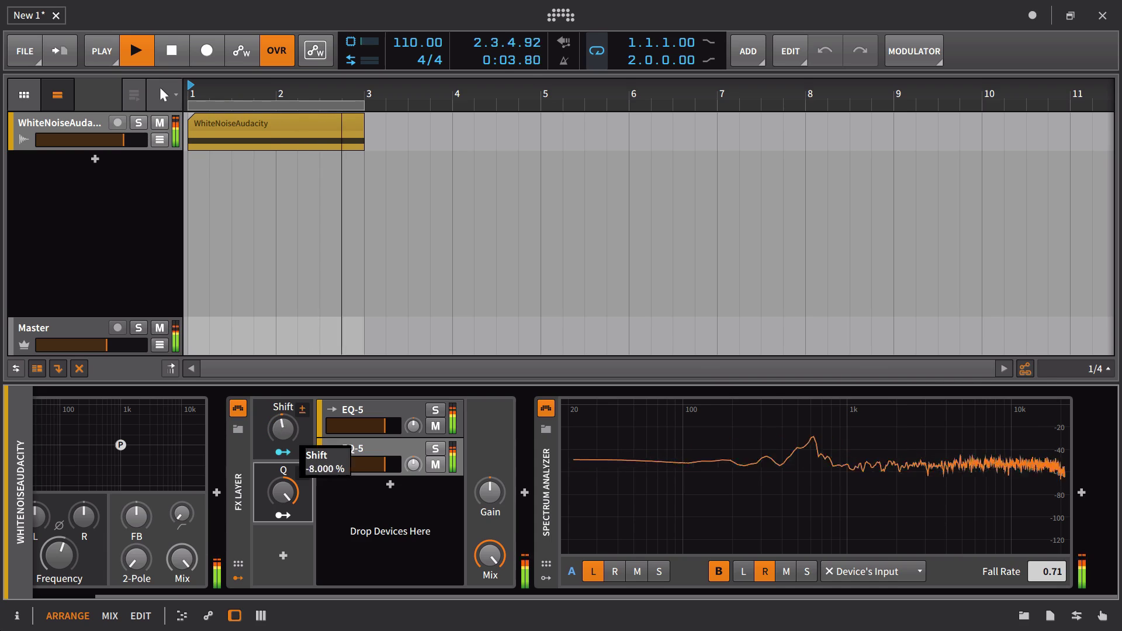
left_click_drag(283, 429, 283, 398)
key("space")
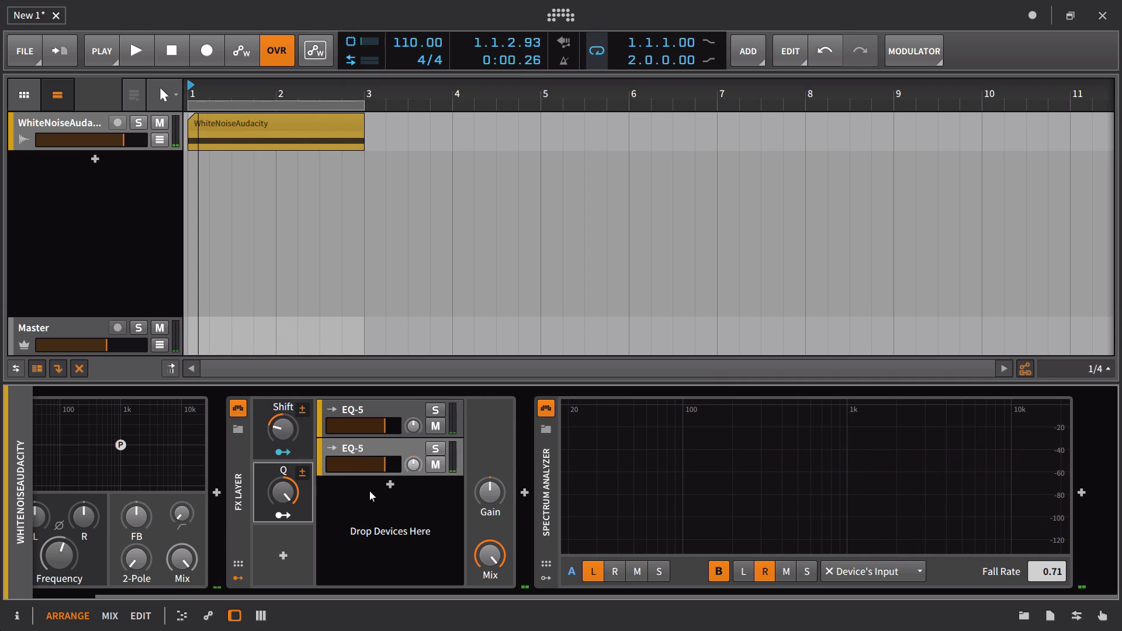
Step: Reset the FX Layer's Shift and Q macros to their default values
double_click(282, 429)
double_click(297, 490)
scroll(379, 502, "left", 1)
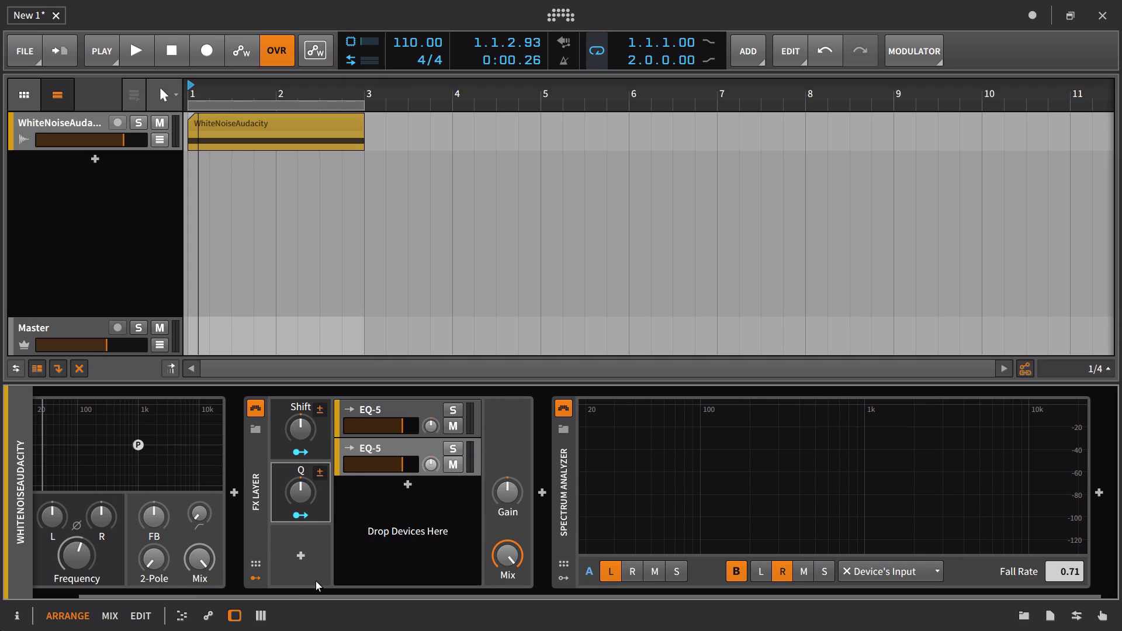
scroll(315, 581, "left", 2)
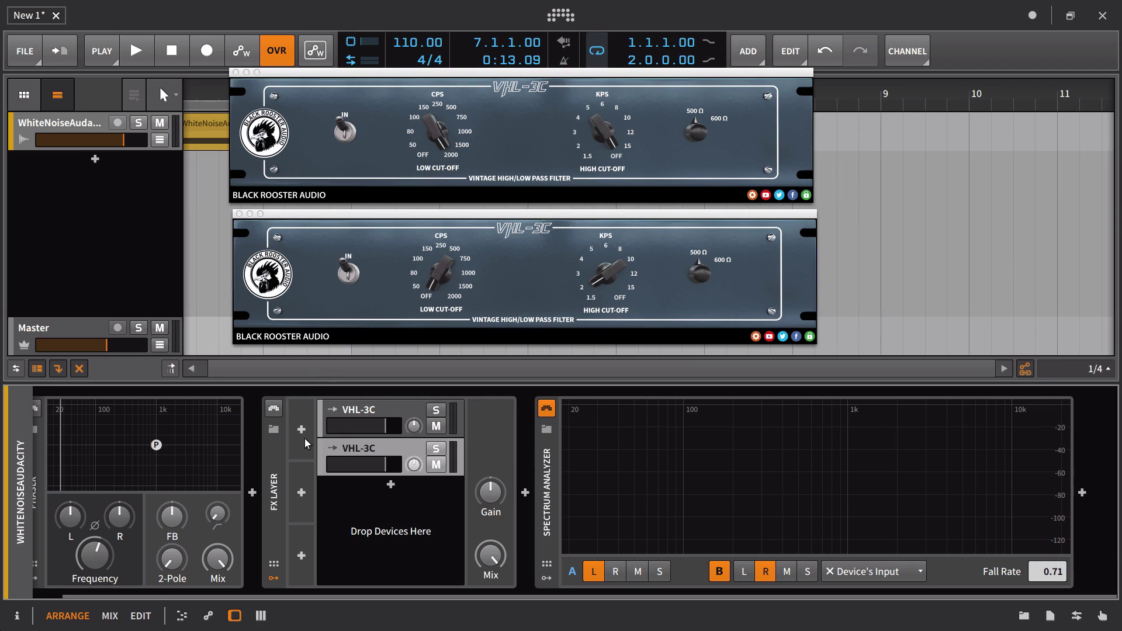
Step: Play the white noise from the start and activate the FX Layer holding the two VHL-3C filters
key("space")
key("space")
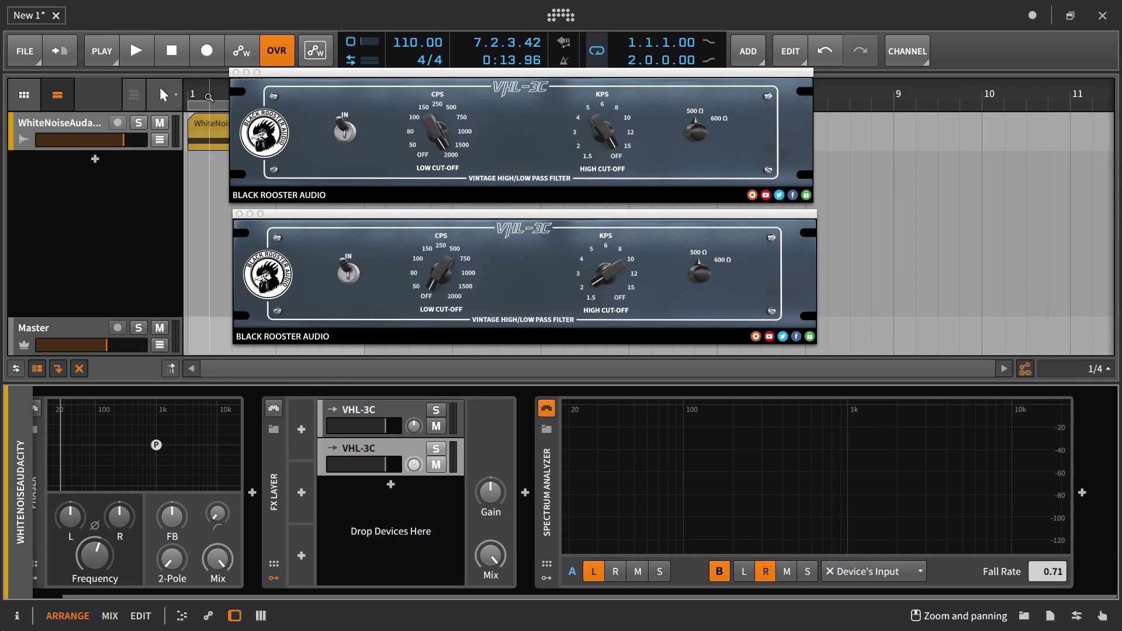
key("Home")
key("space")
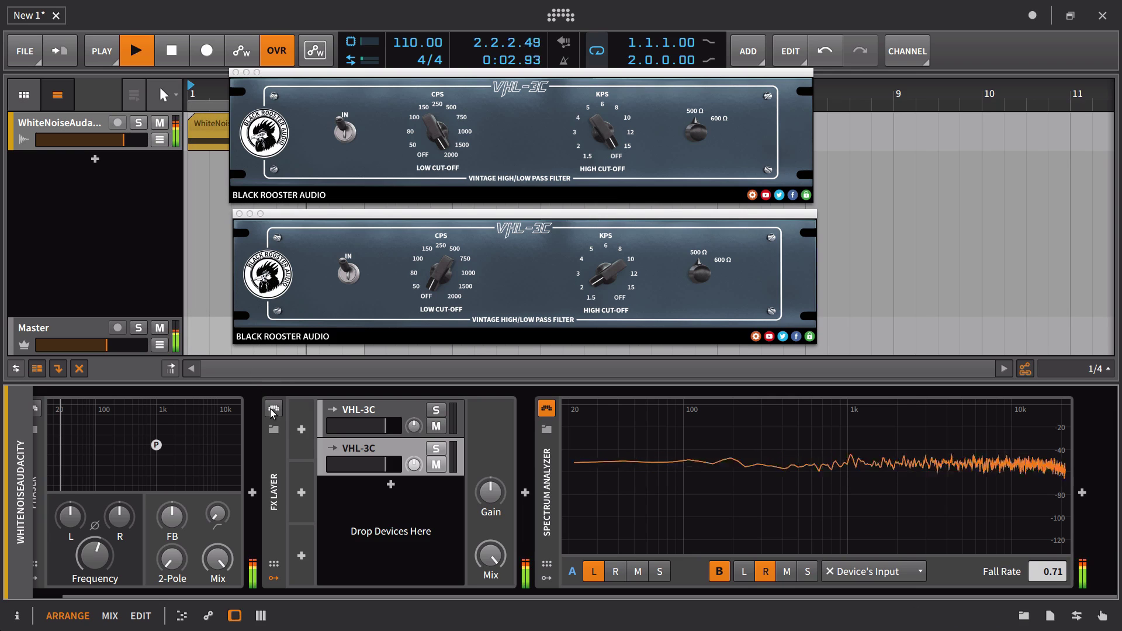
left_click(273, 409)
key("Home")
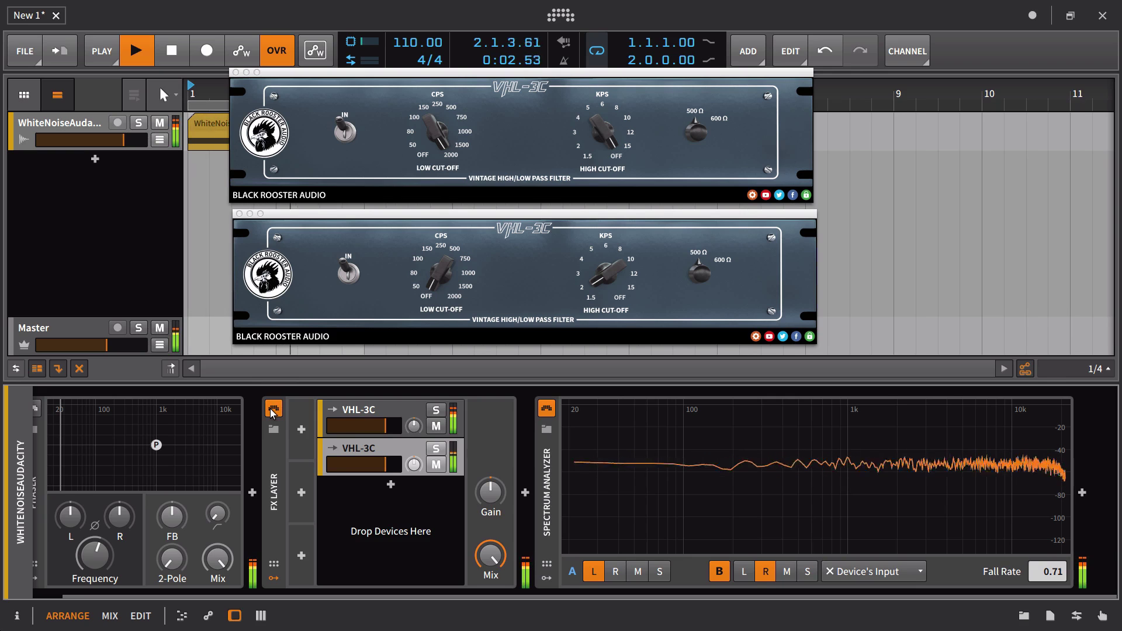
Step: Compare the spectrum with the VHL-3C FX Layer bypassed and active, stop playback, and select the first VHL-3C layer
left_click(273, 408)
key("Home")
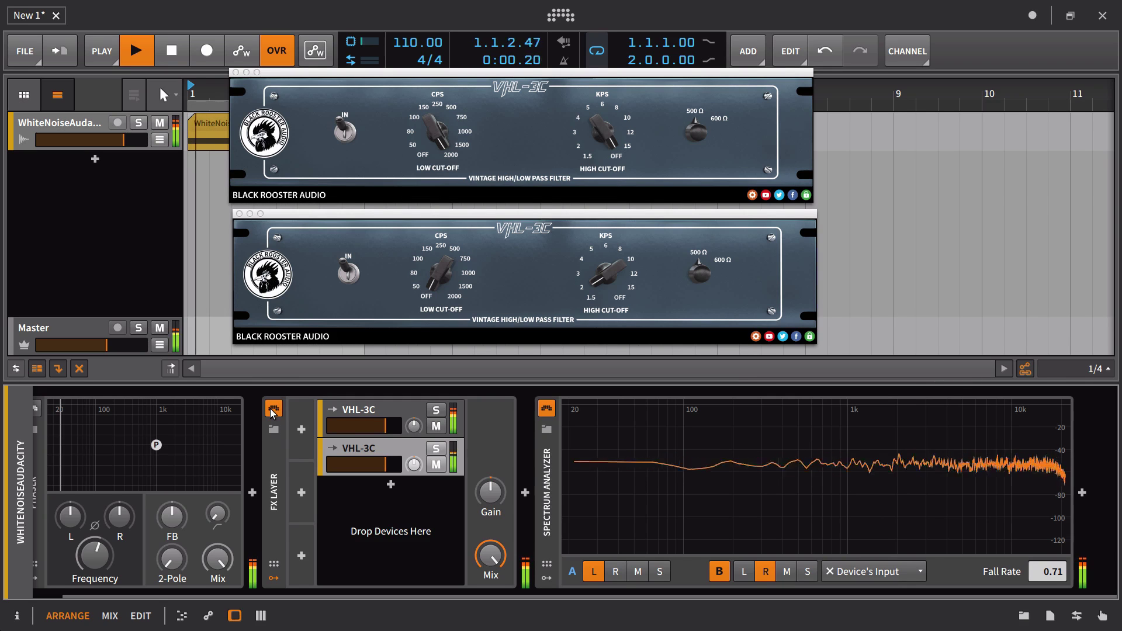
left_click(273, 409)
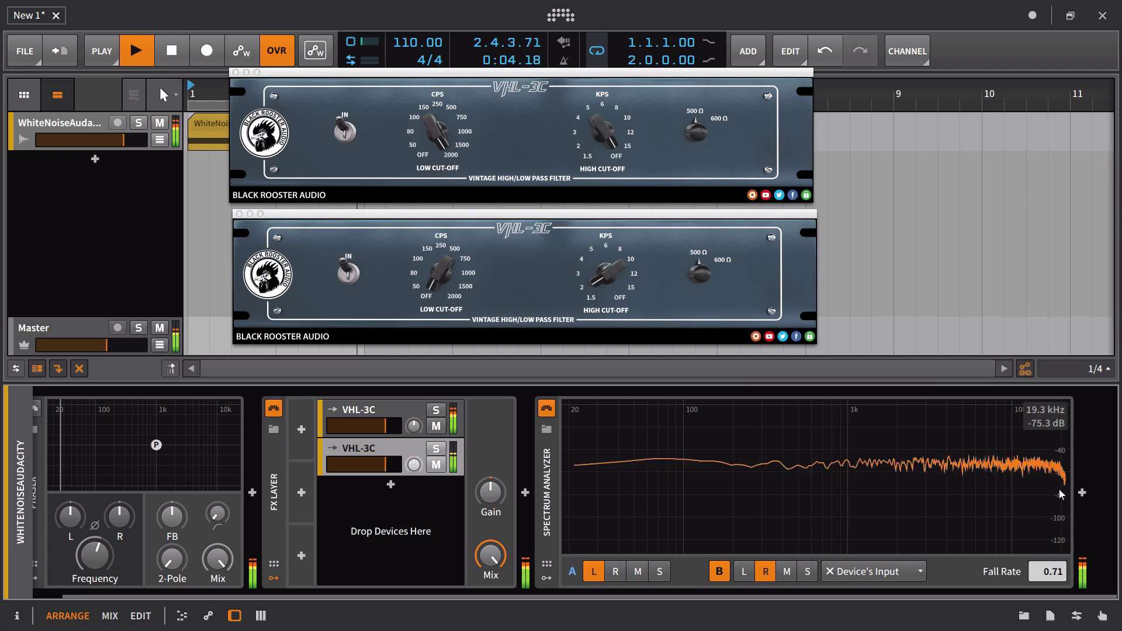
key("Home")
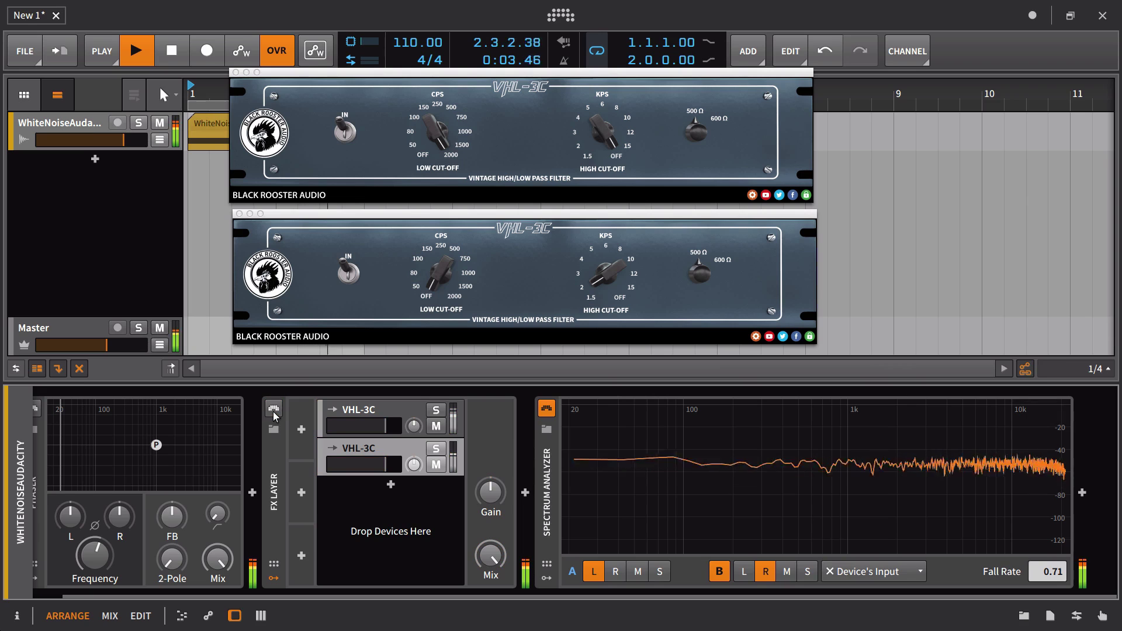
key("space")
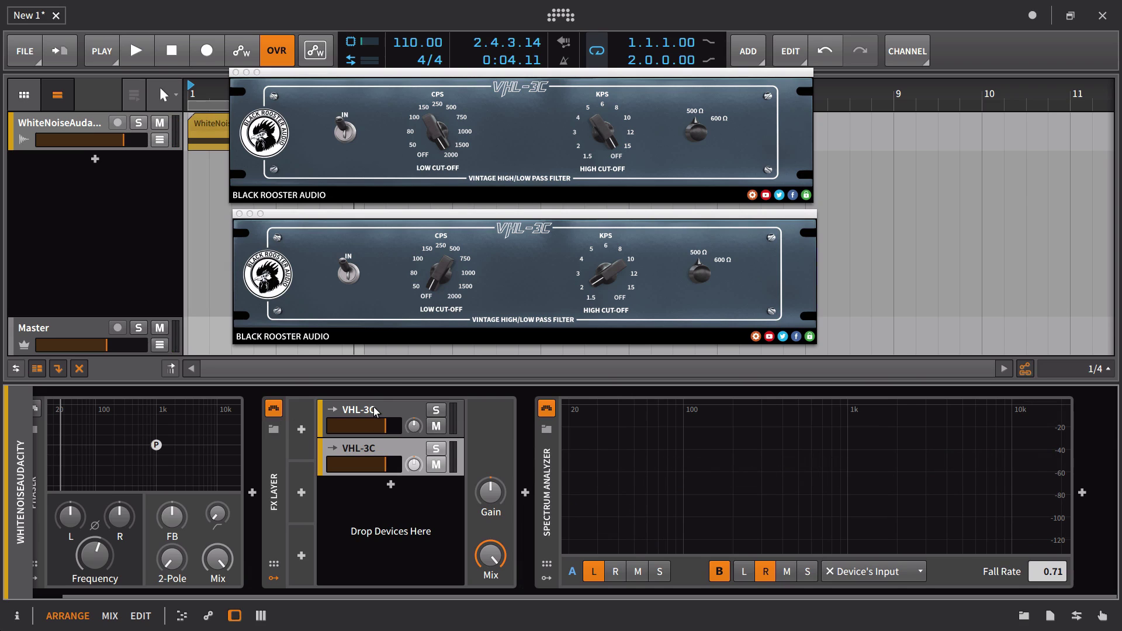
left_click(374, 411)
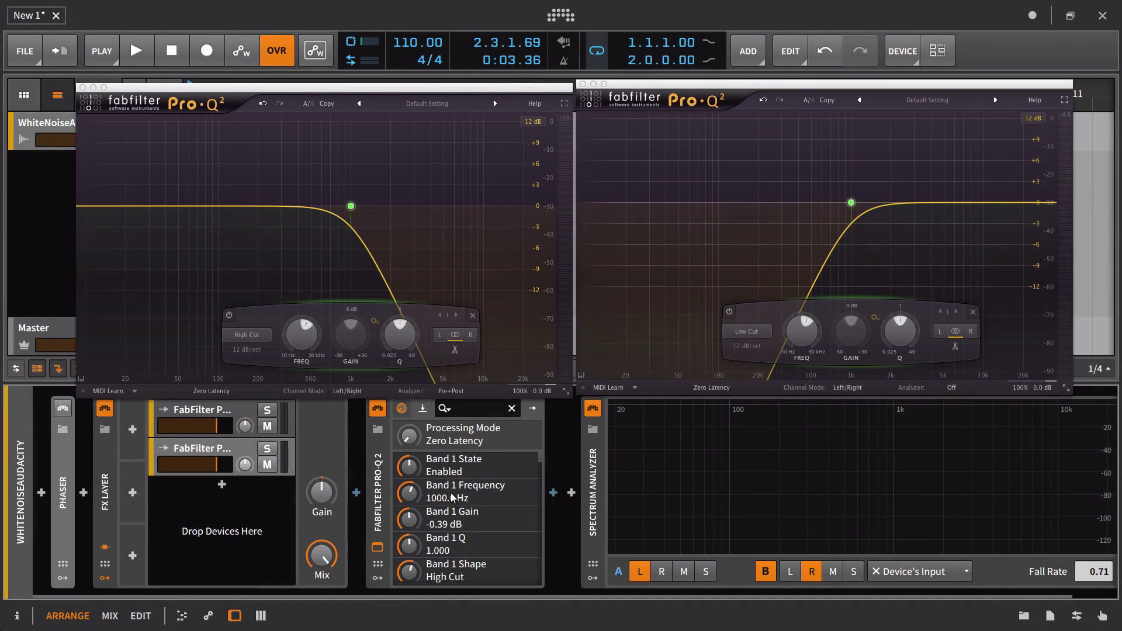
Step: Play the noise through the two FabFilter Pro-Q 2 layers and compare the spectrum with the FX Layer bypassed and active
scroll(108, 584, "down", 1)
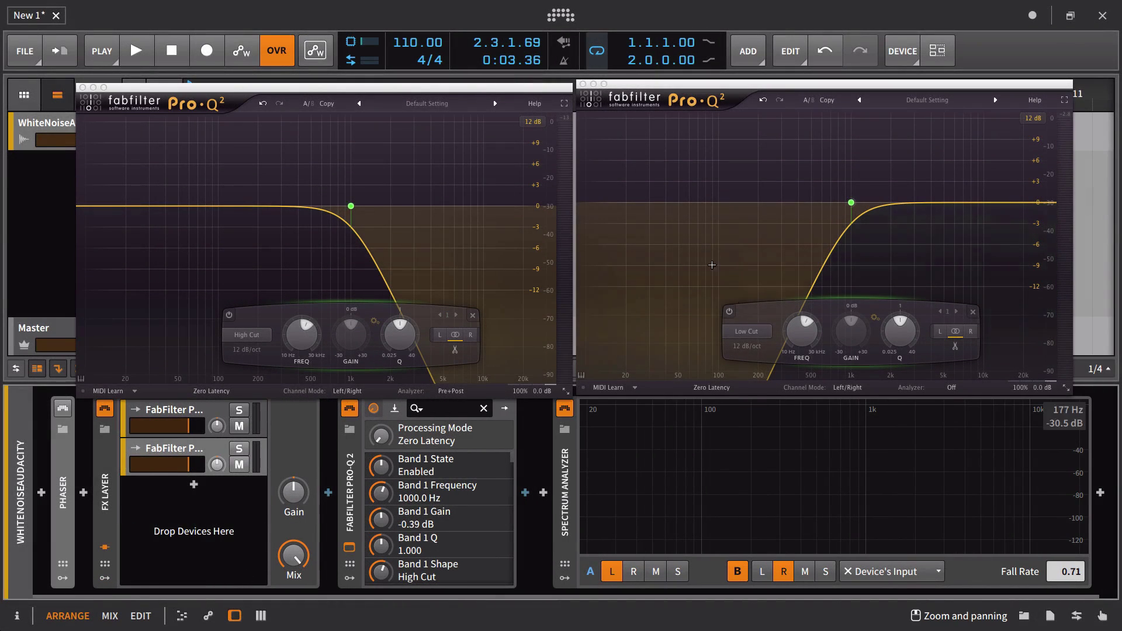
left_click(306, 174)
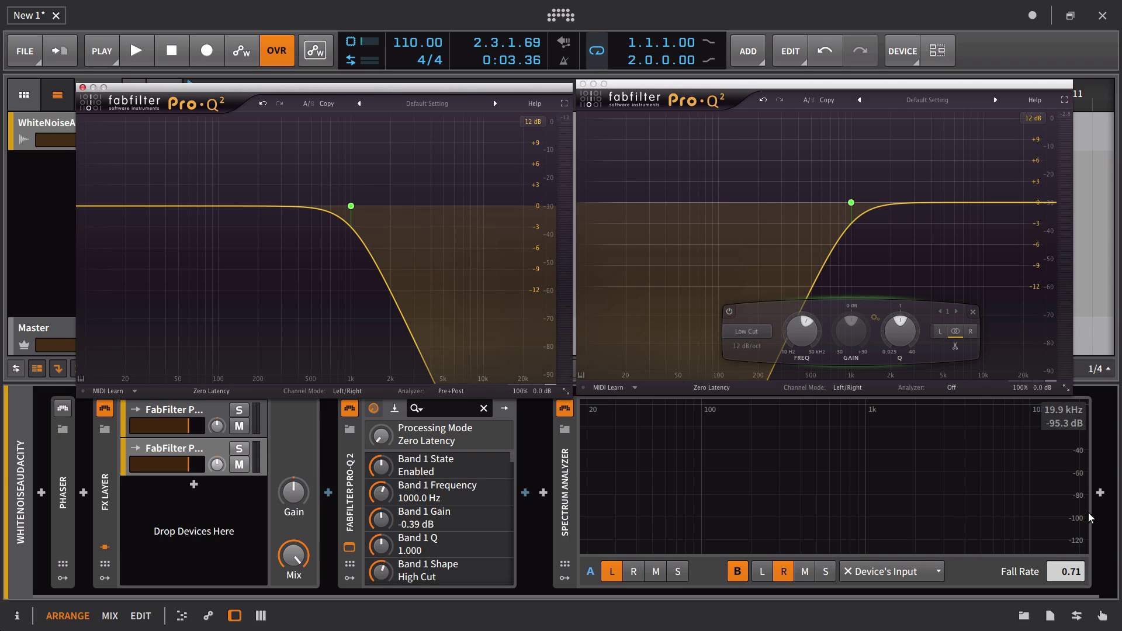
key("space")
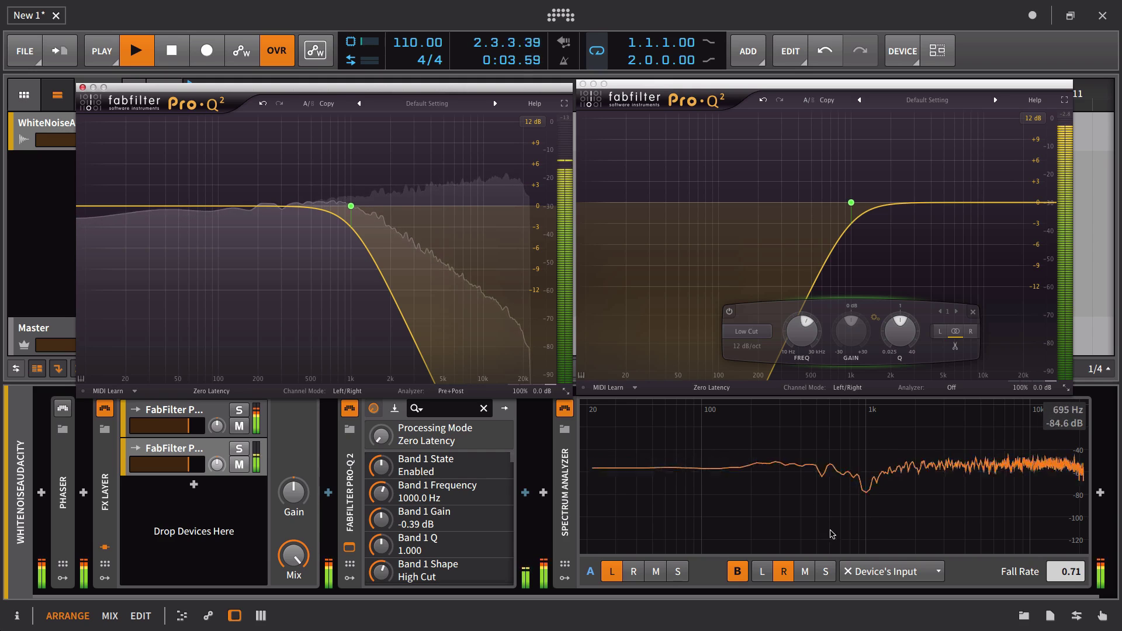
left_click(105, 410)
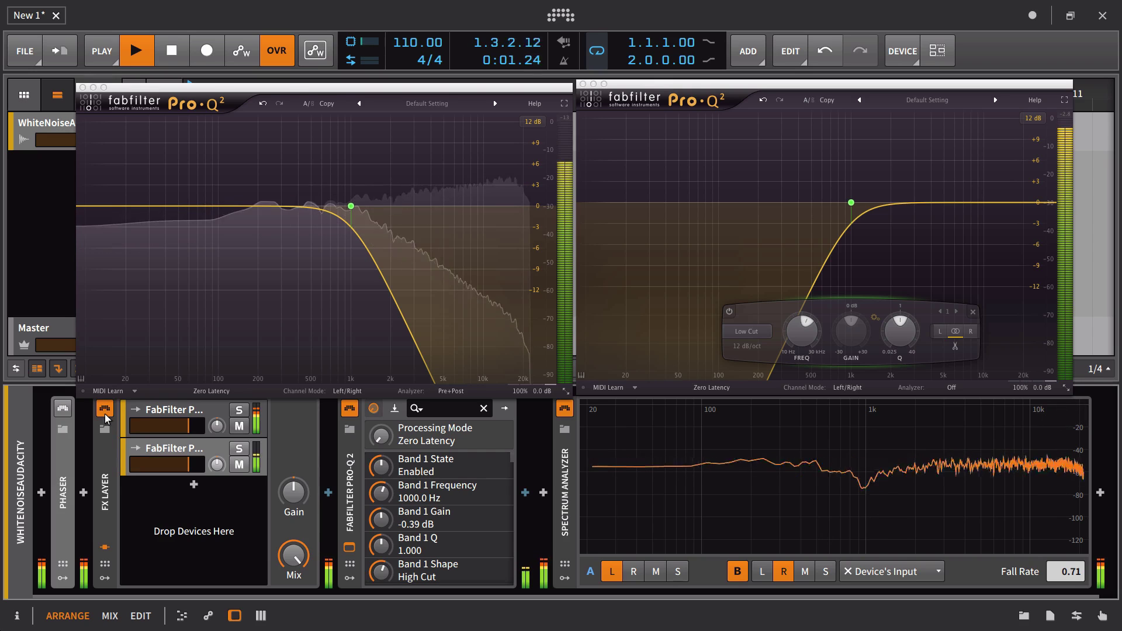
left_click(106, 410)
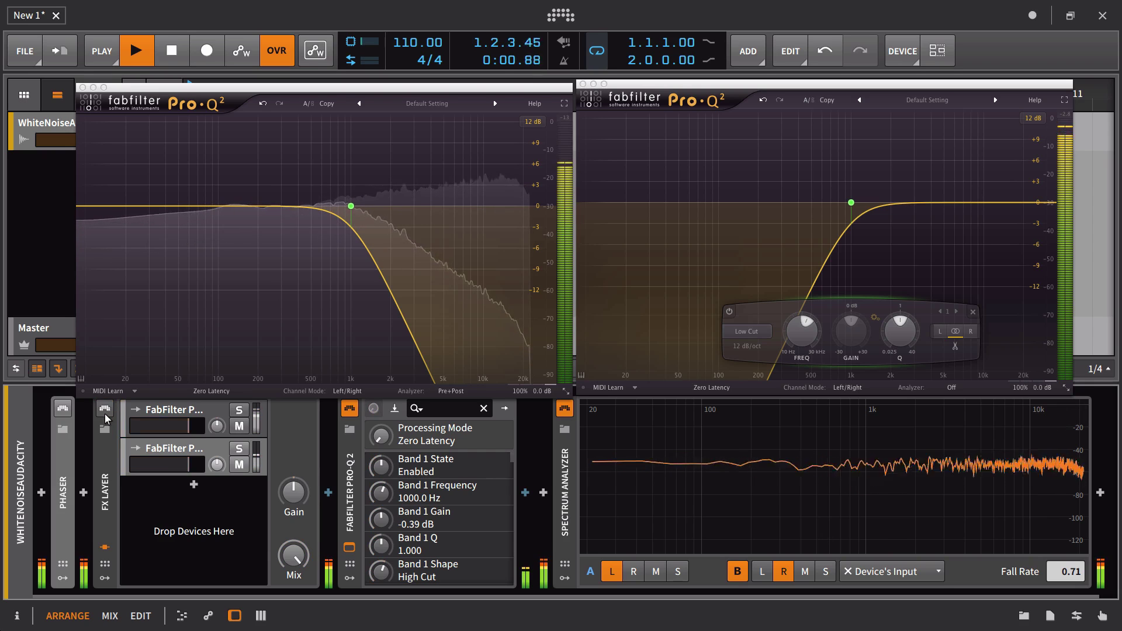
key("space")
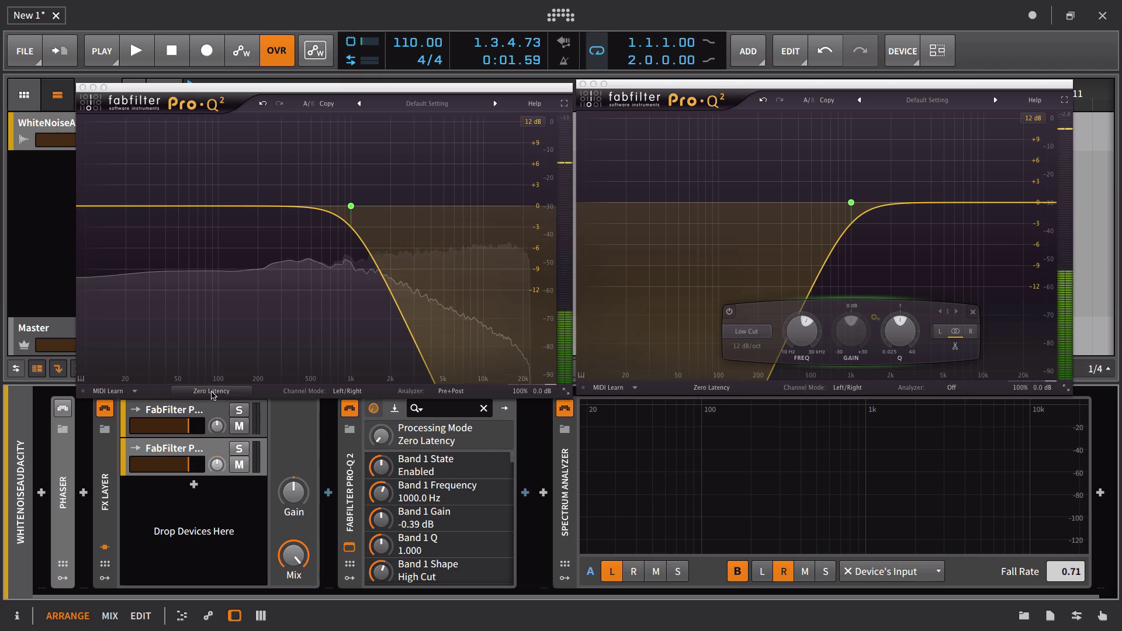
Step: Set the processing mode of both Pro-Q 2 instances to Natural Phase and restart playback
left_click(209, 393)
left_click(218, 413)
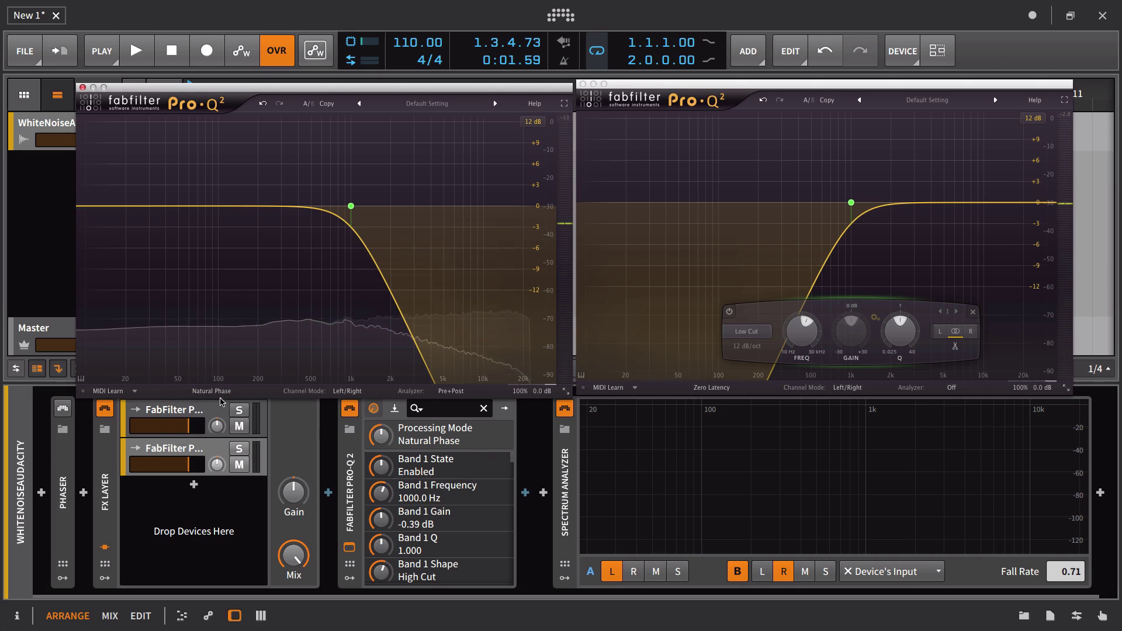
left_click(218, 394)
left_click(219, 414)
left_click(712, 400)
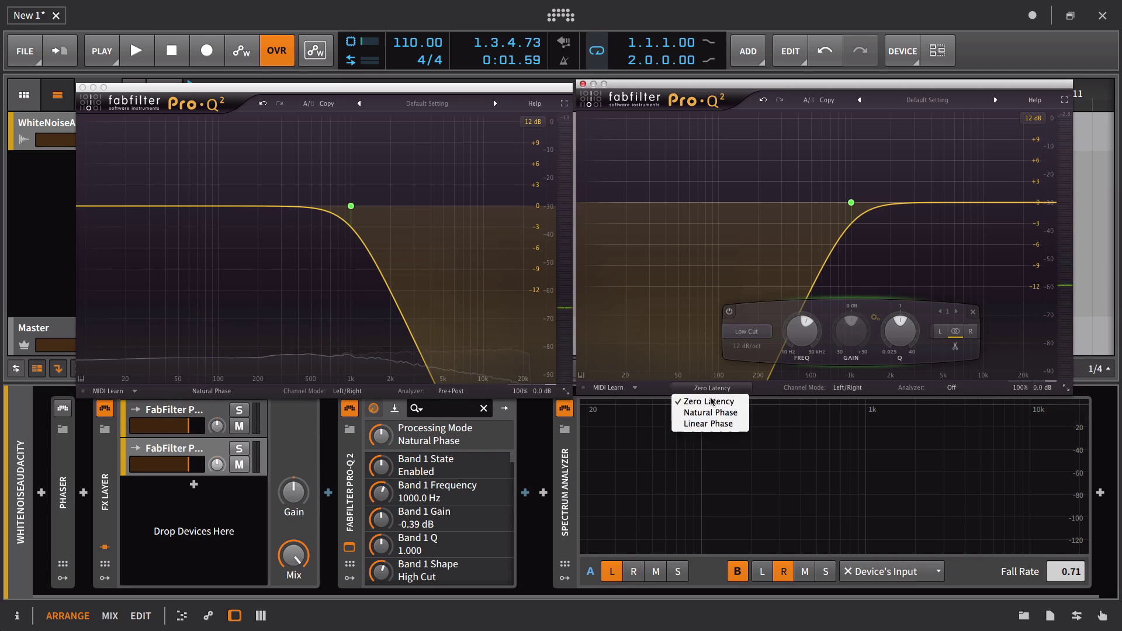
left_click(712, 414)
key("space")
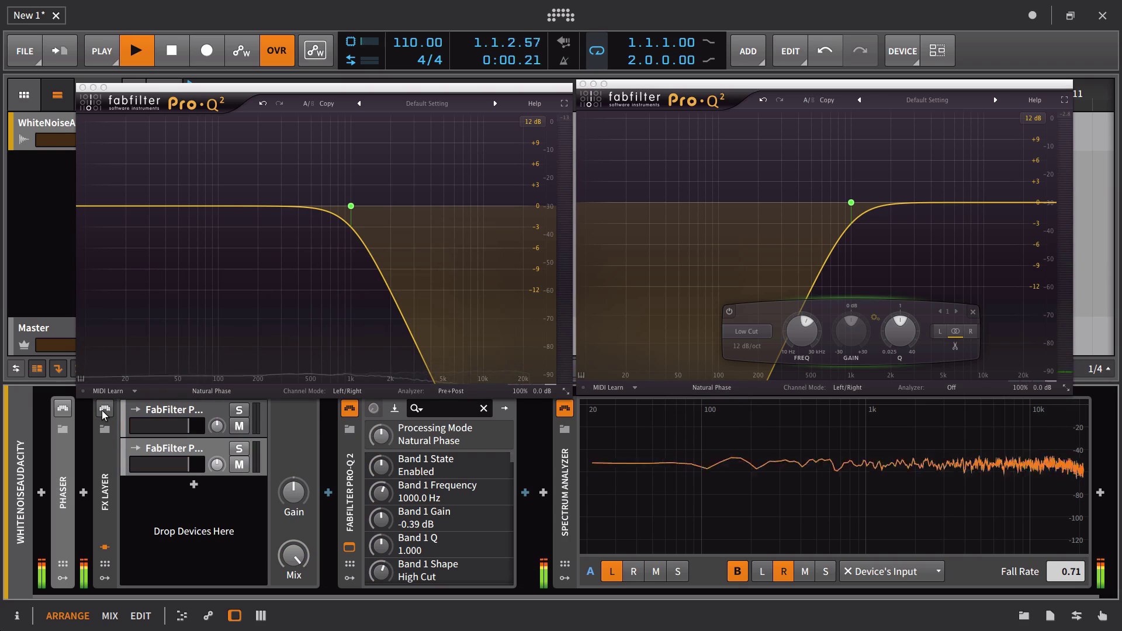
Step: Activate the FX Layer to check the spectrum in Natural Phase mode, and stop playback
left_click(103, 412)
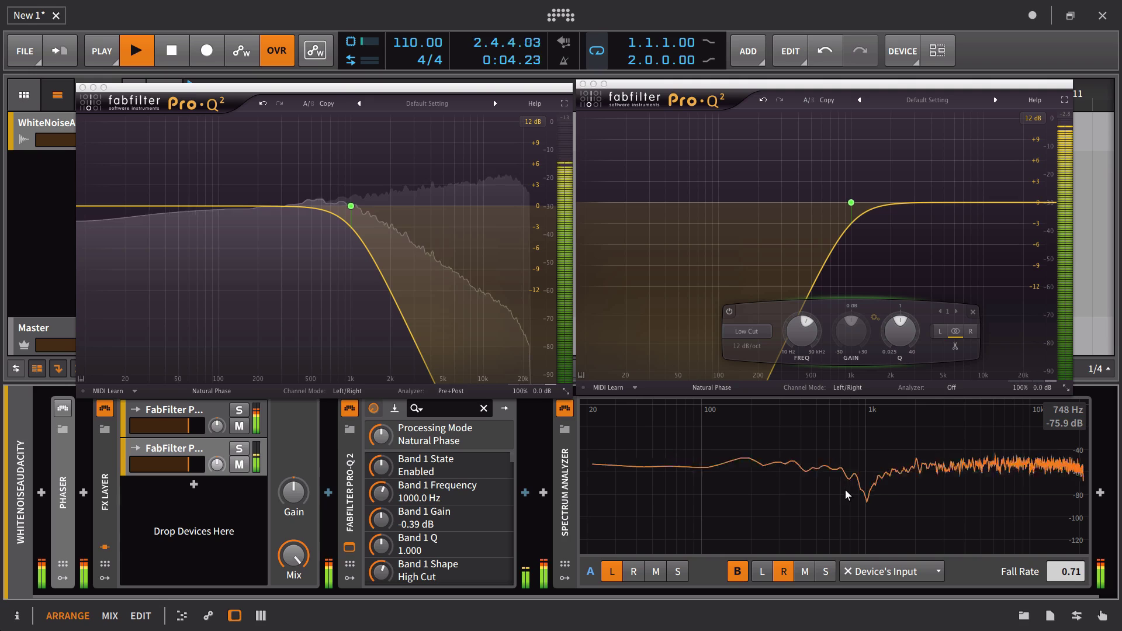
key("space")
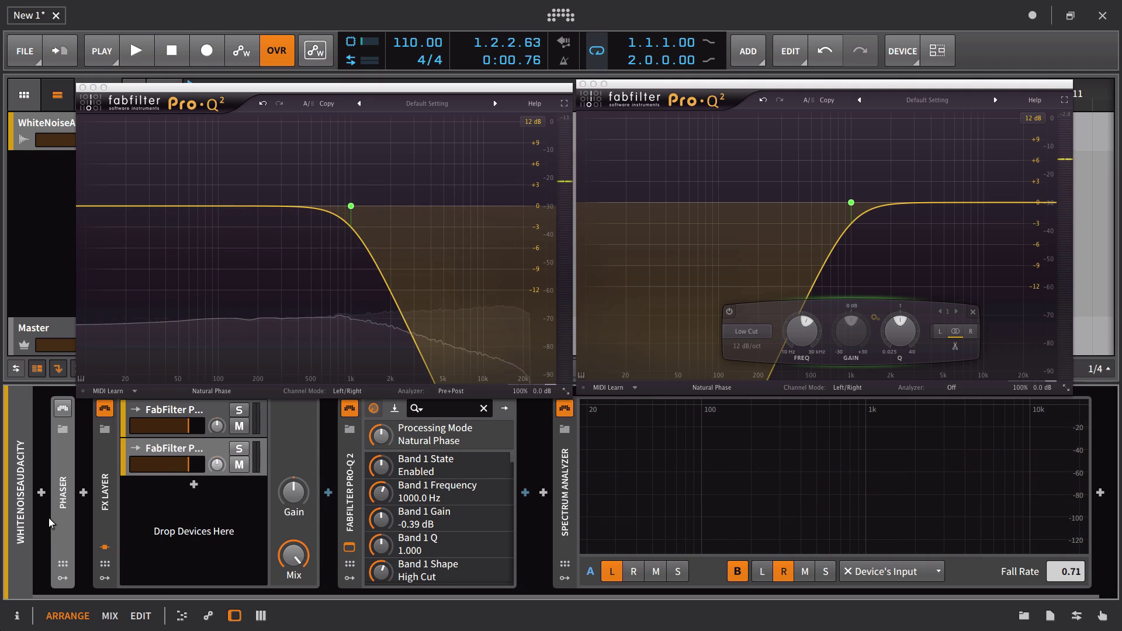
Step: Set the processing mode of both Pro-Q 2 instances to Linear Phase, keeping the processing resolution at Medium
left_click(220, 392)
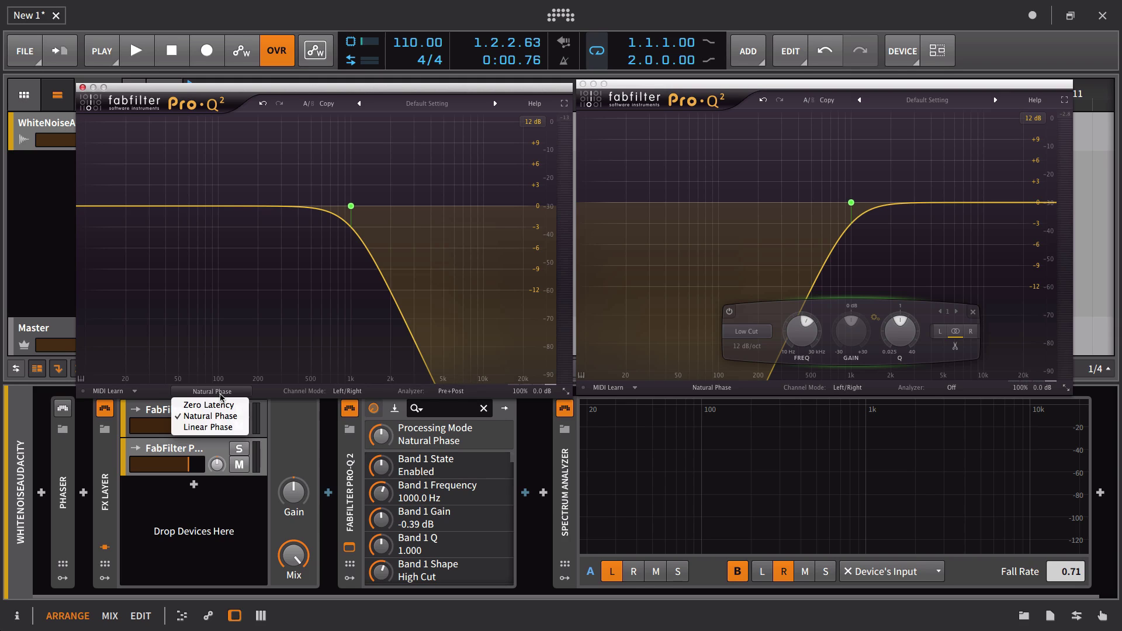
left_click(208, 427)
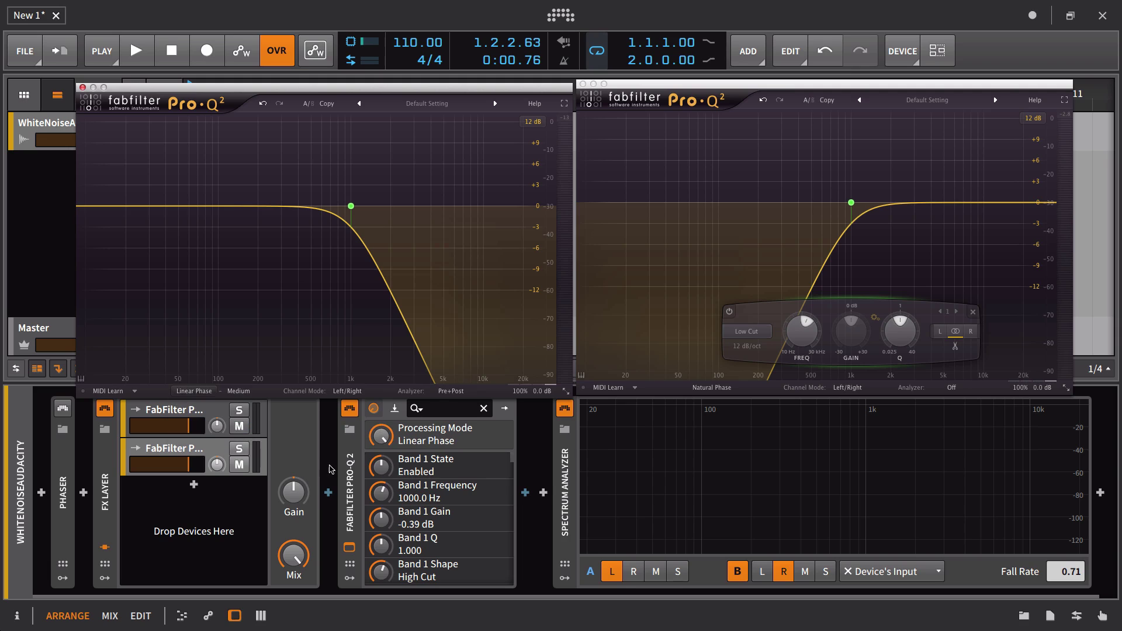
left_click(719, 389)
left_click(708, 424)
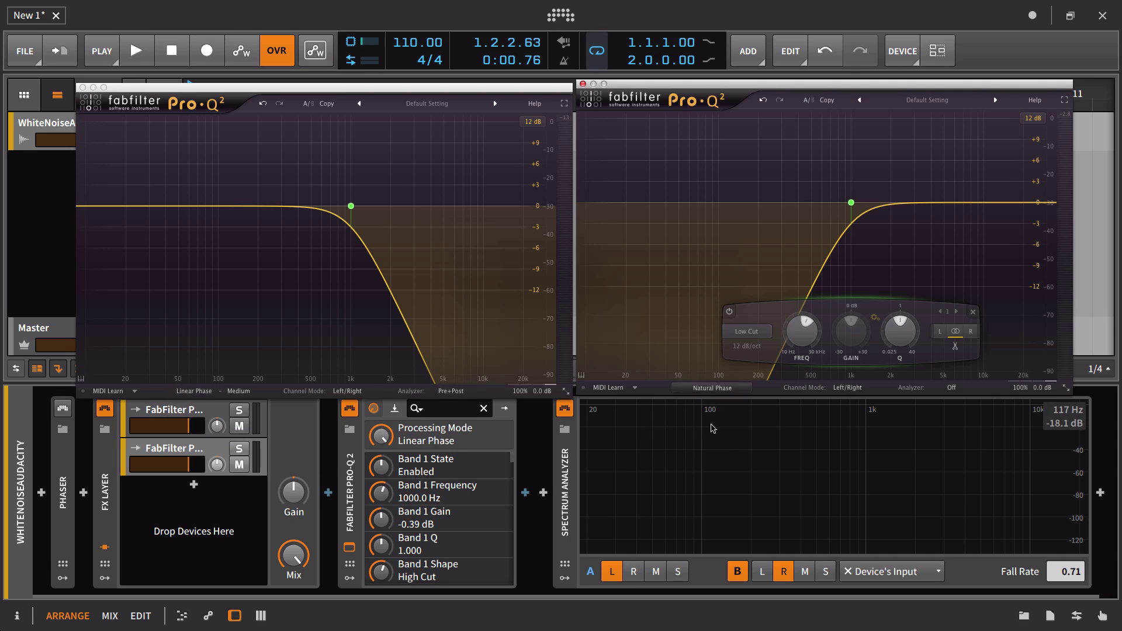
left_click(245, 393)
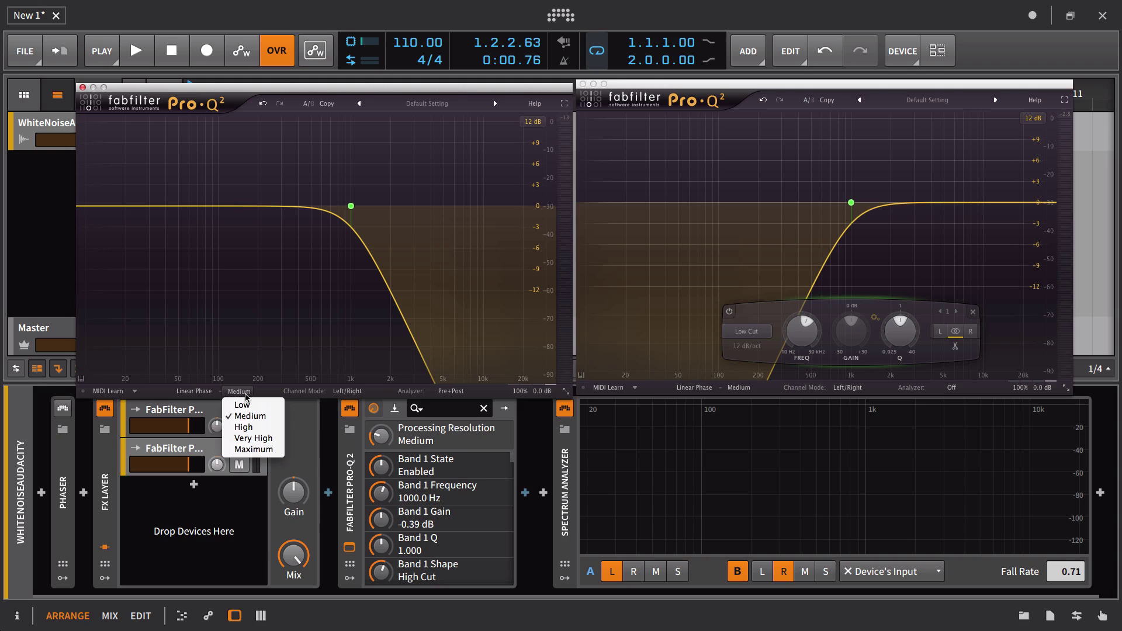
left_click(245, 394)
left_click(245, 393)
left_click(245, 393)
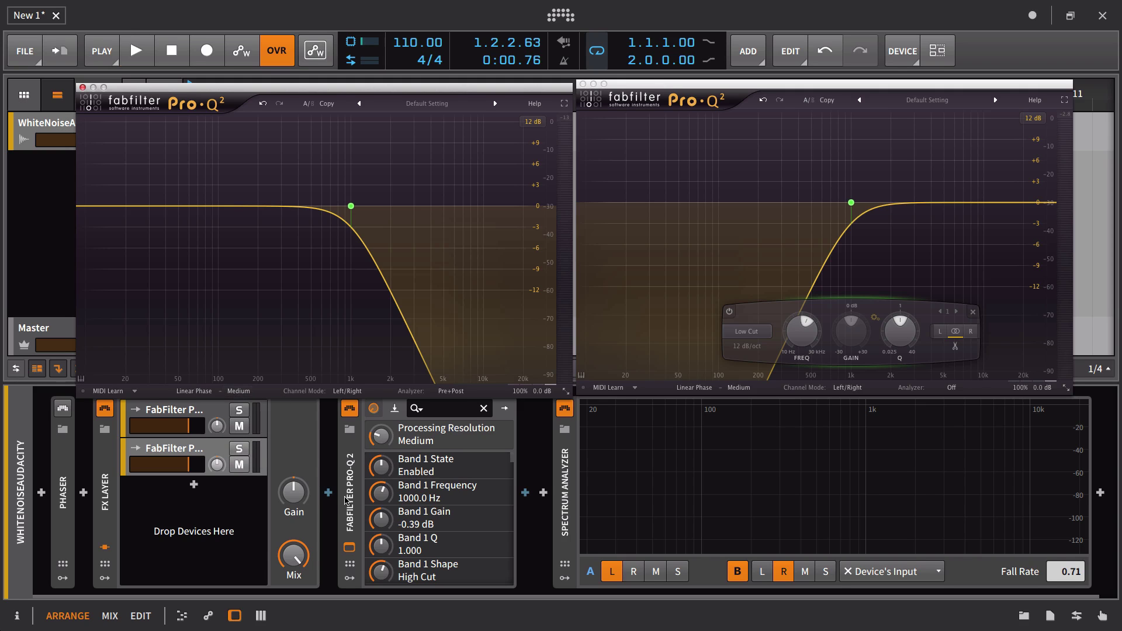
Step: Play the noise in Linear Phase mode and compare the spectrum with the FX Layer bypassed and active
key("space")
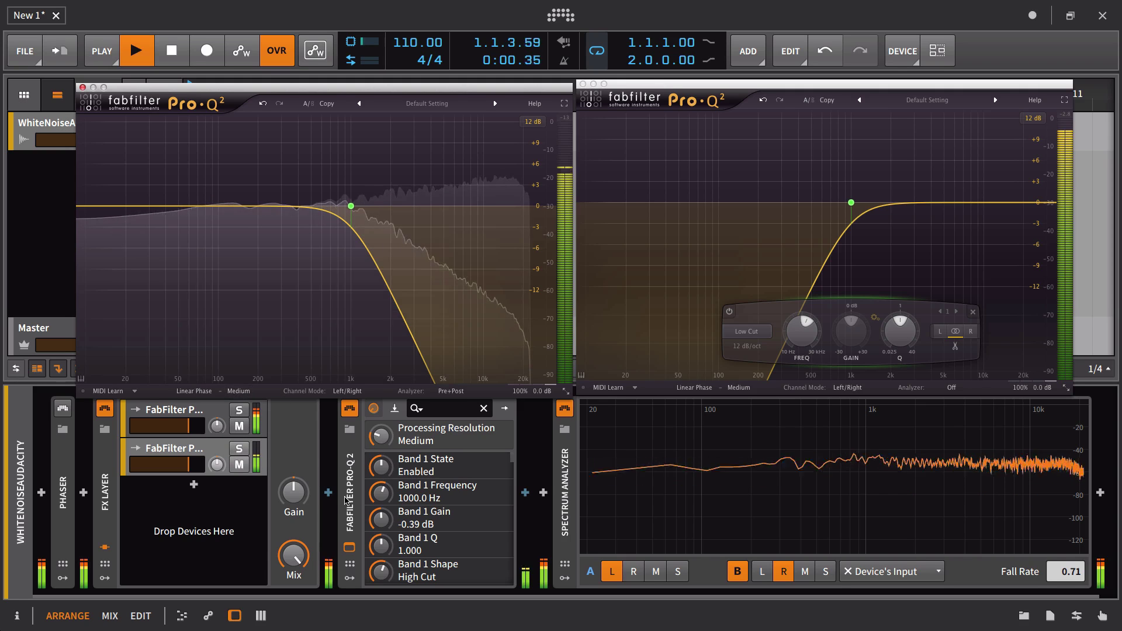
left_click(105, 408)
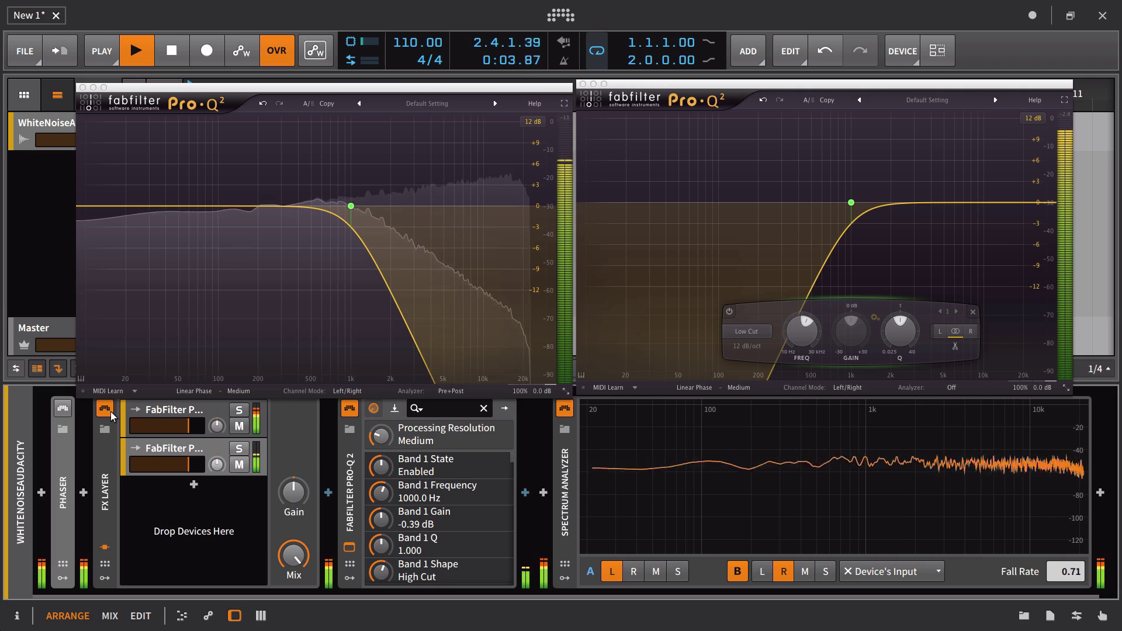
left_click(105, 409)
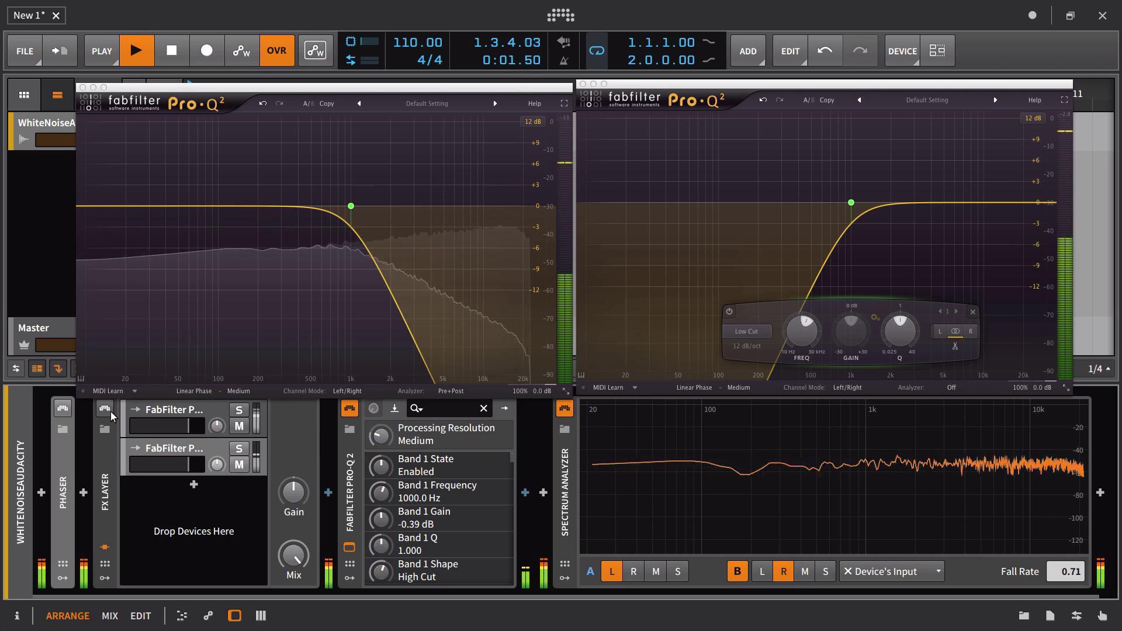
left_click(111, 413)
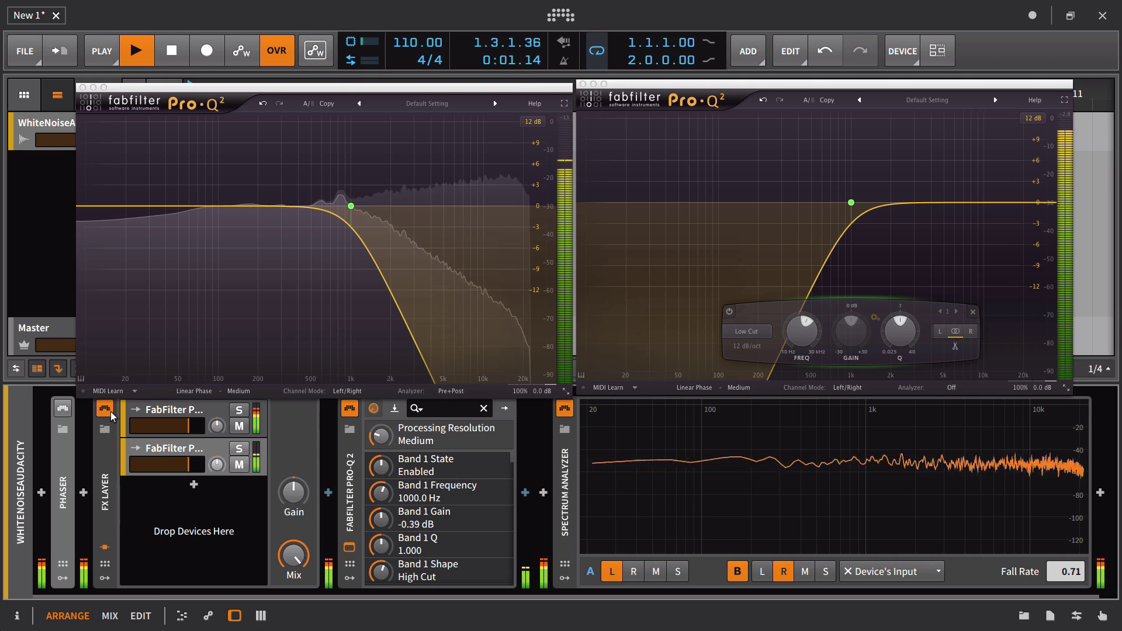
Step: Turn off the high-cut Pro-Q 2's built-in analyzer and recheck the spectrum with the FX Layer bypassed and active
left_click(462, 393)
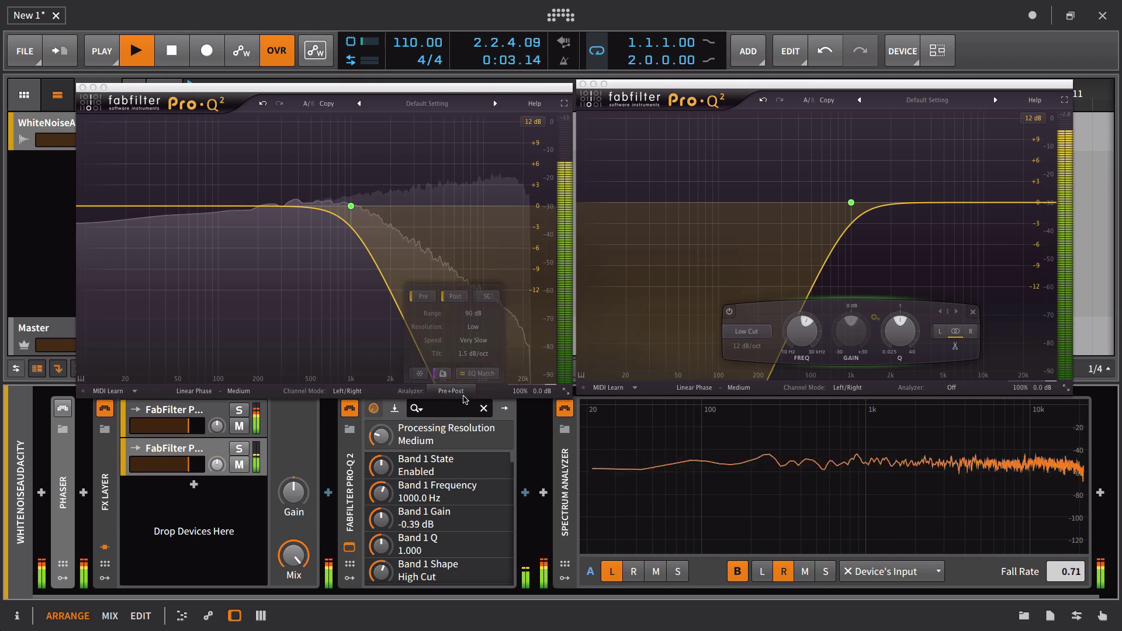
left_click(423, 296)
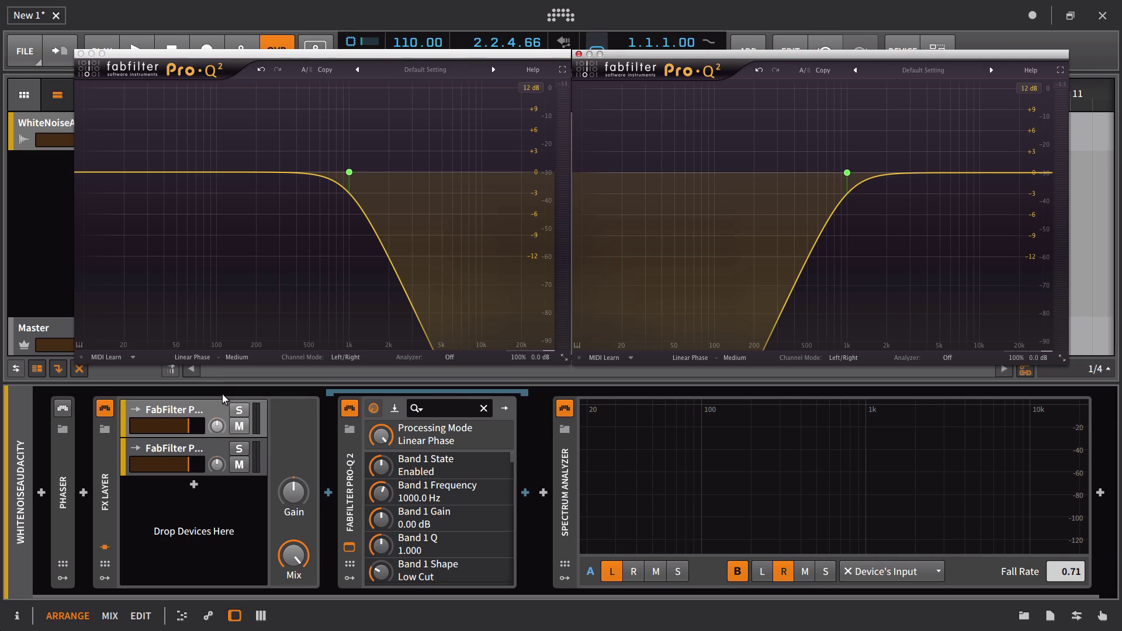
key("space")
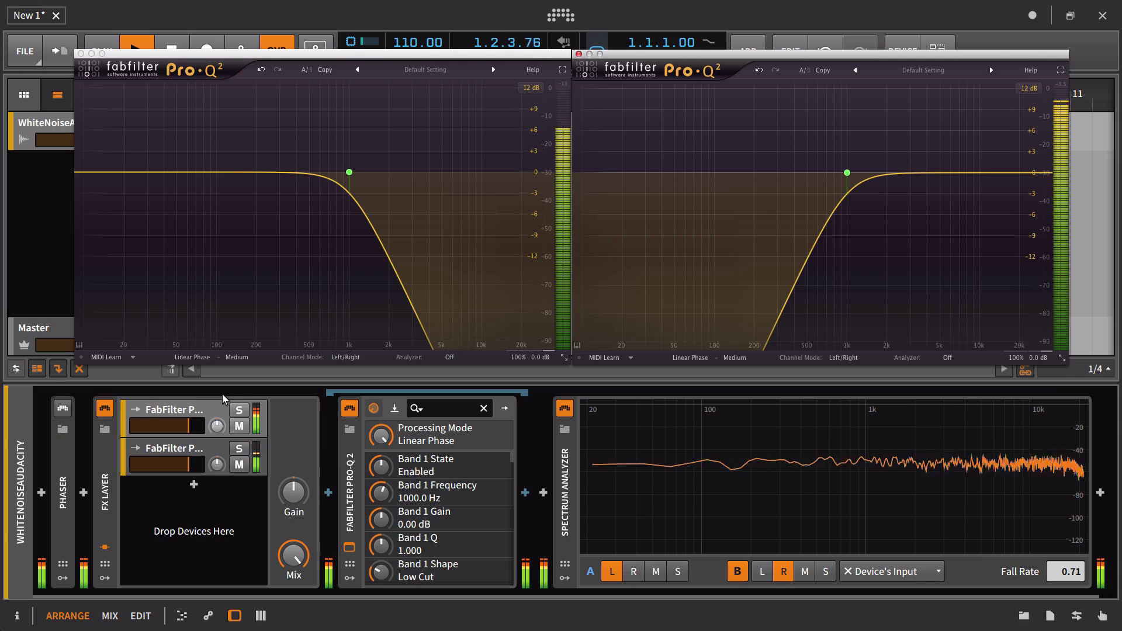
left_click(109, 410)
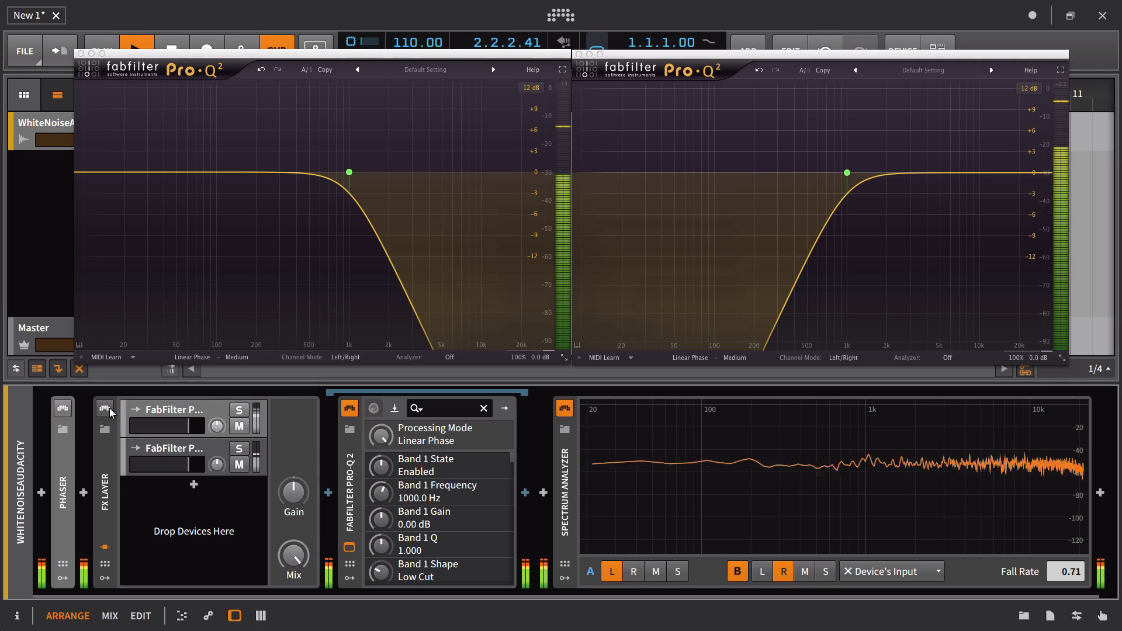
left_click(110, 410)
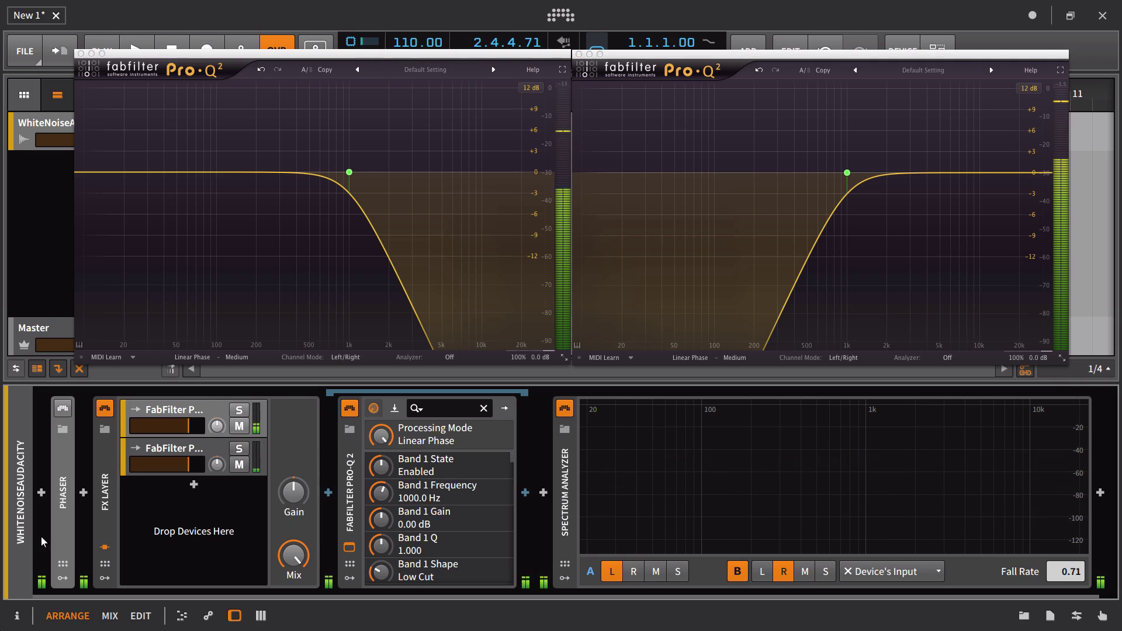
Step: Show the inspector, close the high-cut Pro-Q 2 window, and select the WhiteNoiseAudacity track to examine its latency at Medium resolution
left_click(16, 619)
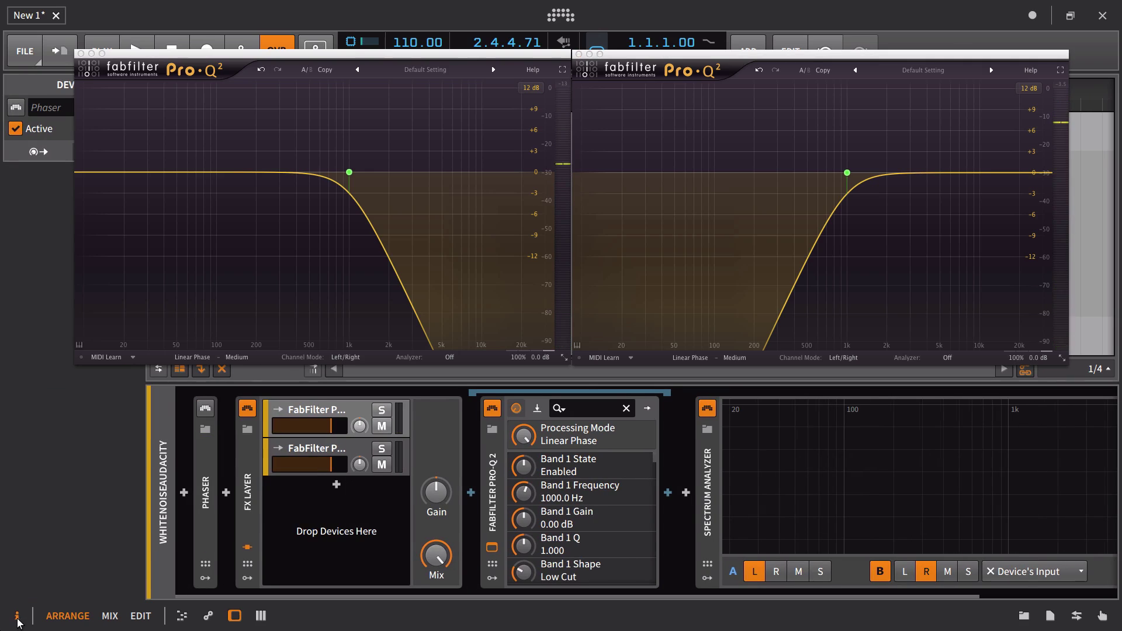
left_click(17, 619)
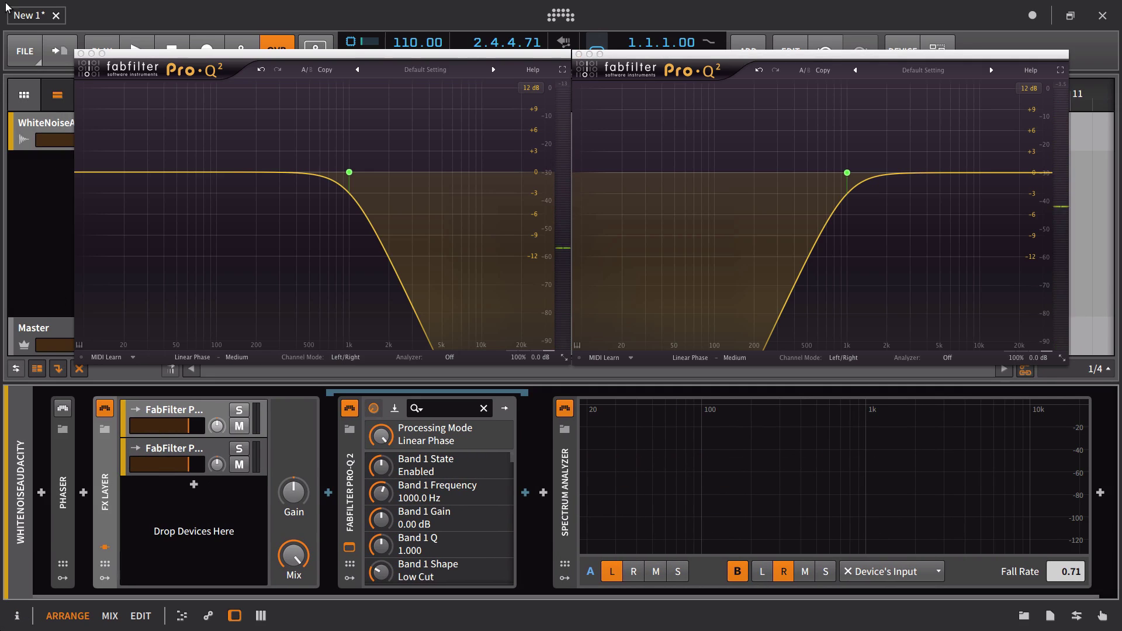
left_click(18, 618)
left_click(81, 53)
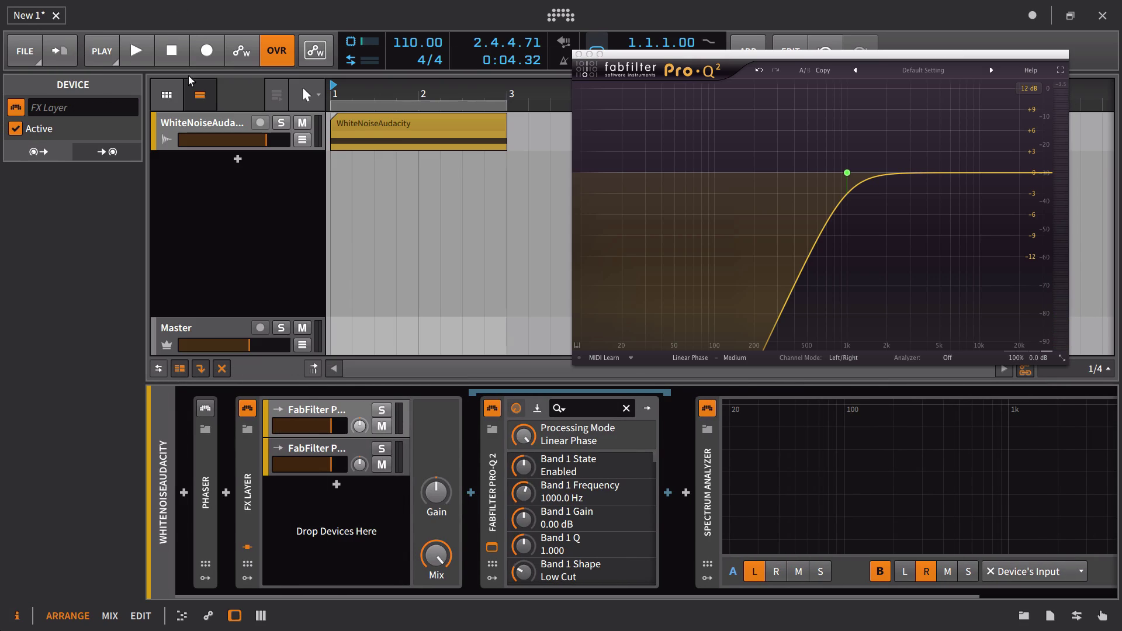
left_click(188, 128)
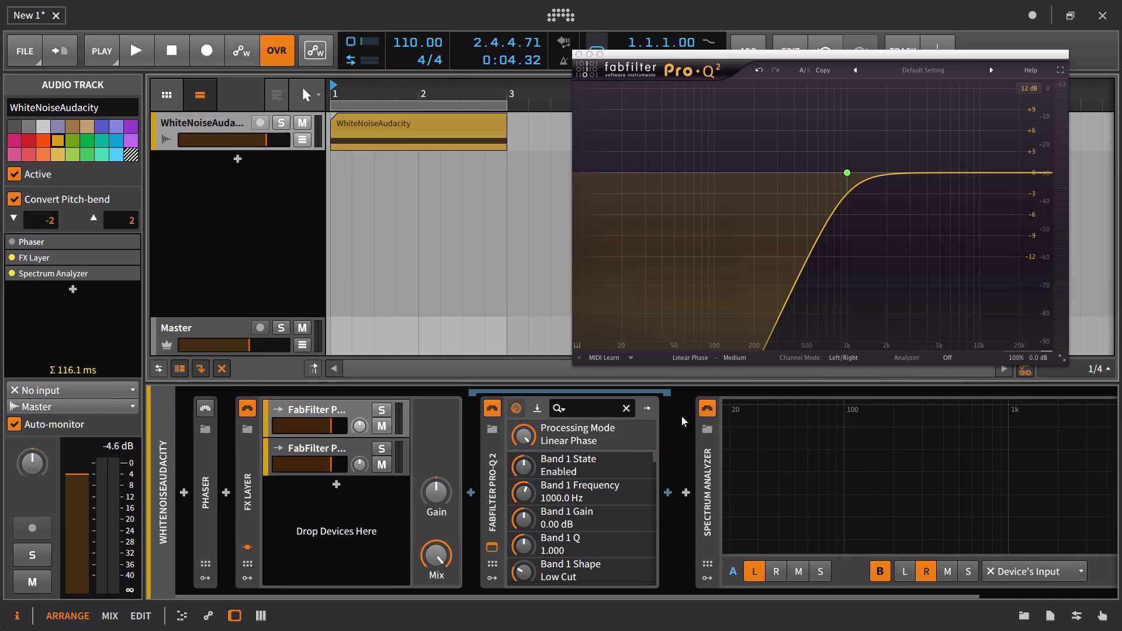
left_click(735, 358)
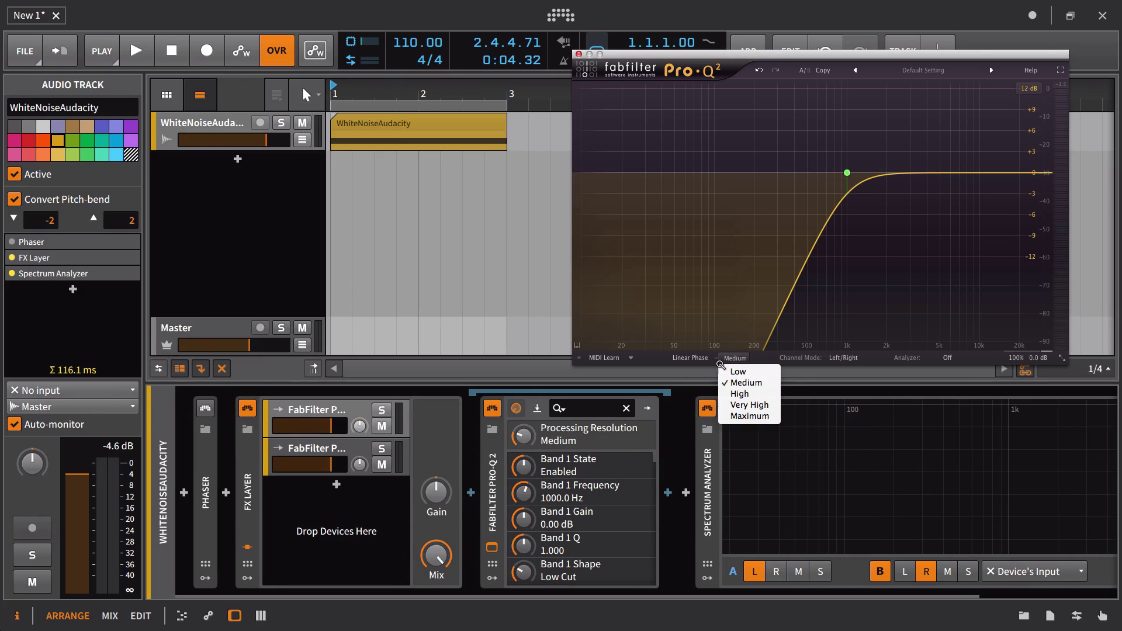
left_click(697, 363)
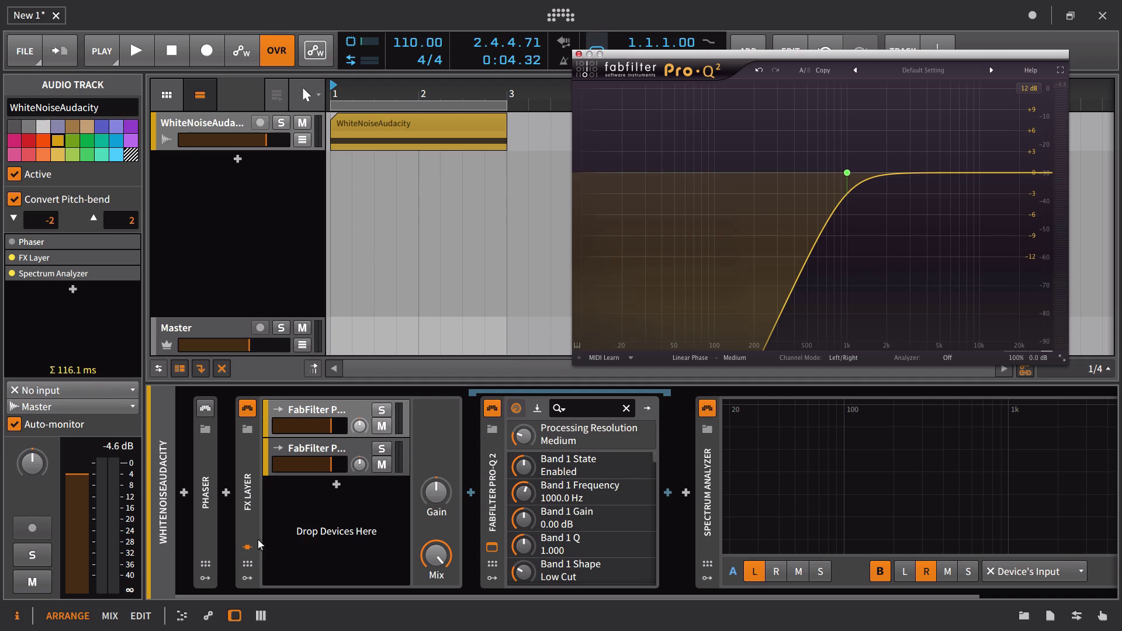
Step: Reopen the high-cut Pro-Q 2, set both instances' processing resolution to Very High, and compare the spectrum with the FX Layer bypassed and active
left_click(309, 452)
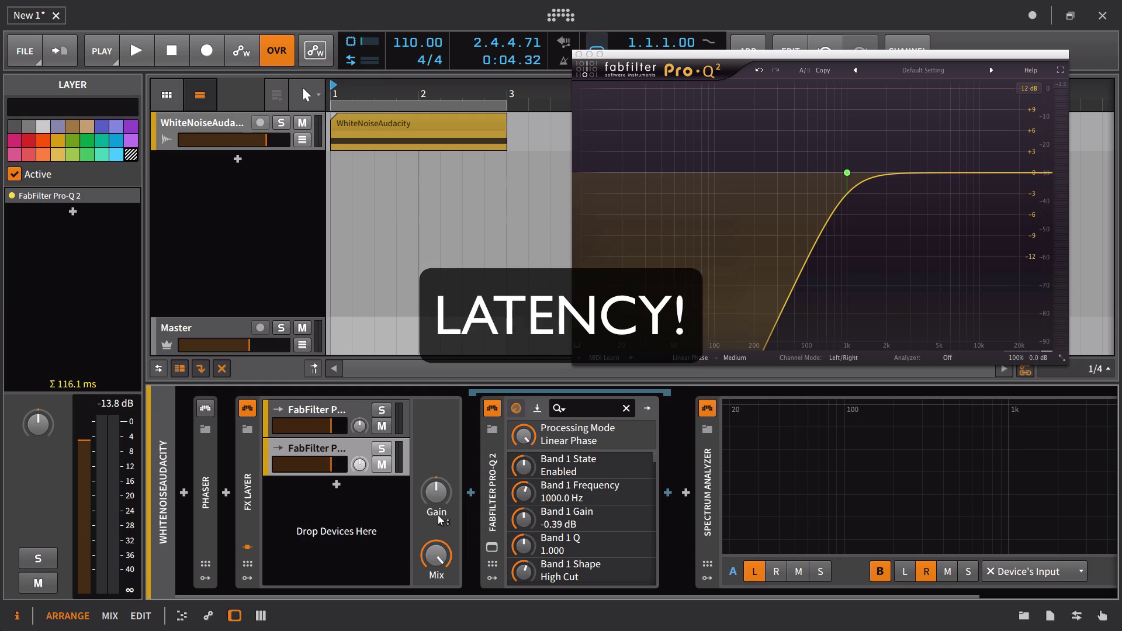
left_click(492, 547)
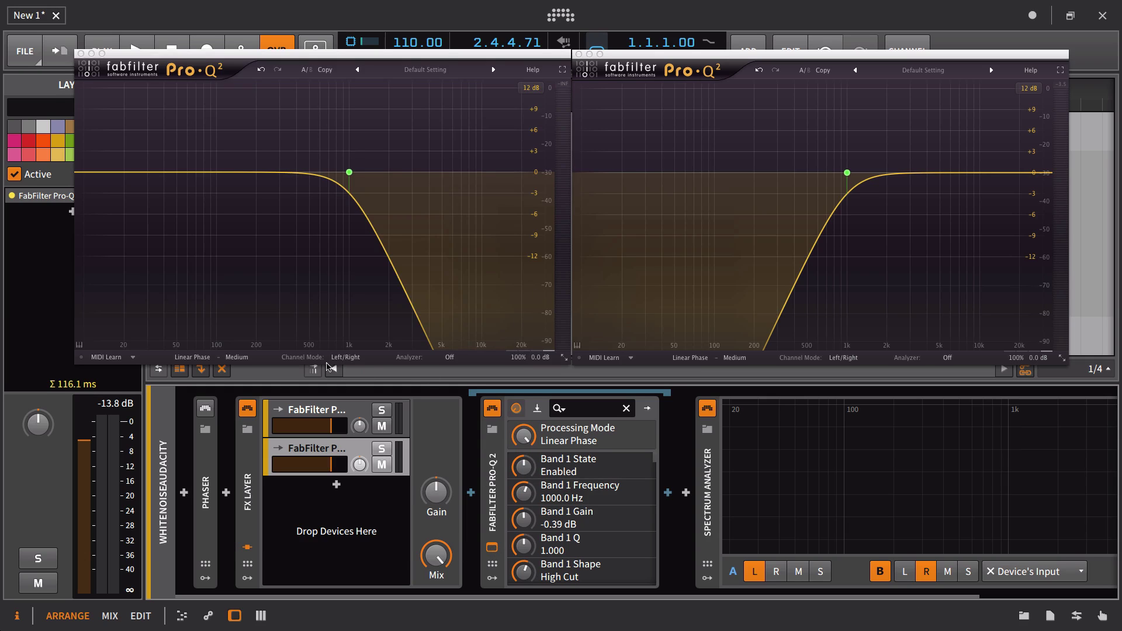
left_click(237, 358)
left_click(261, 404)
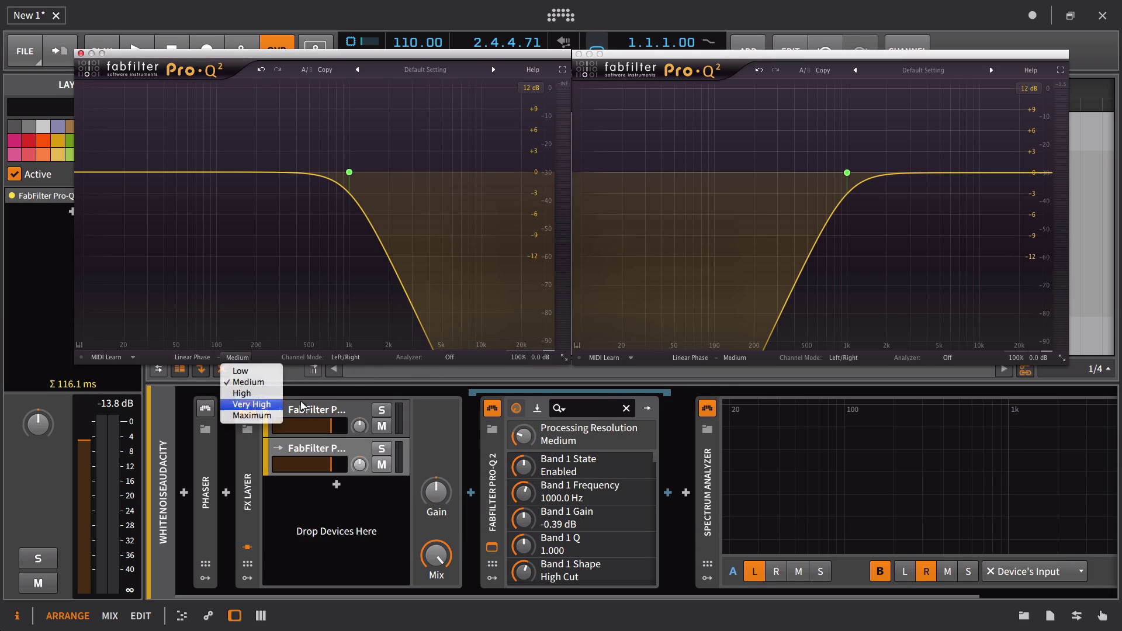
left_click(735, 358)
left_click(744, 406)
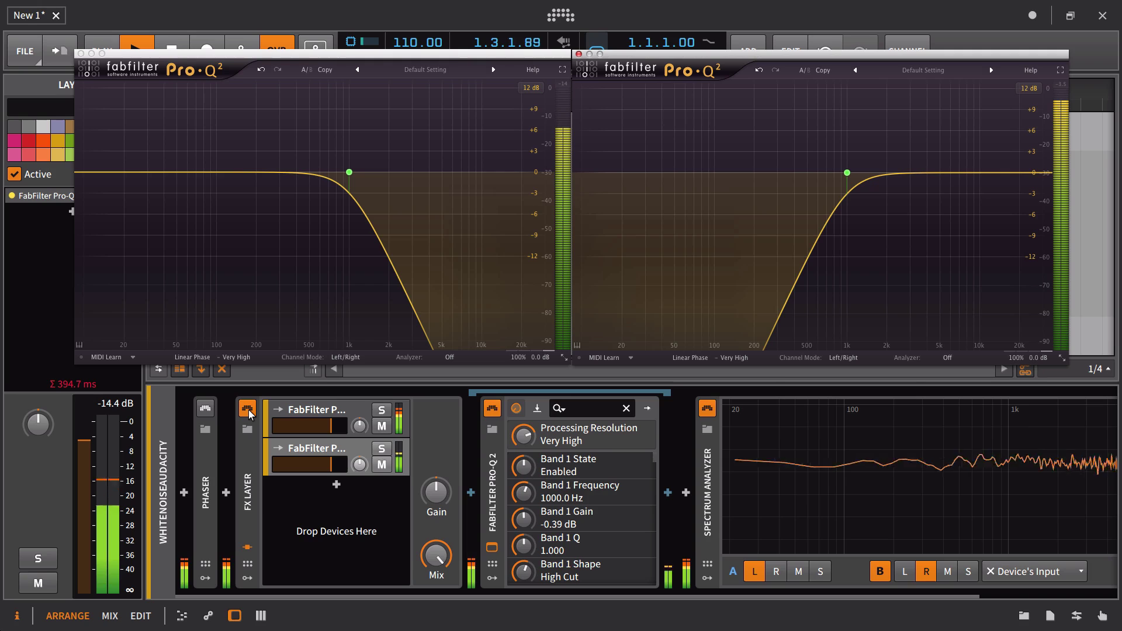
left_click(249, 414)
left_click(249, 413)
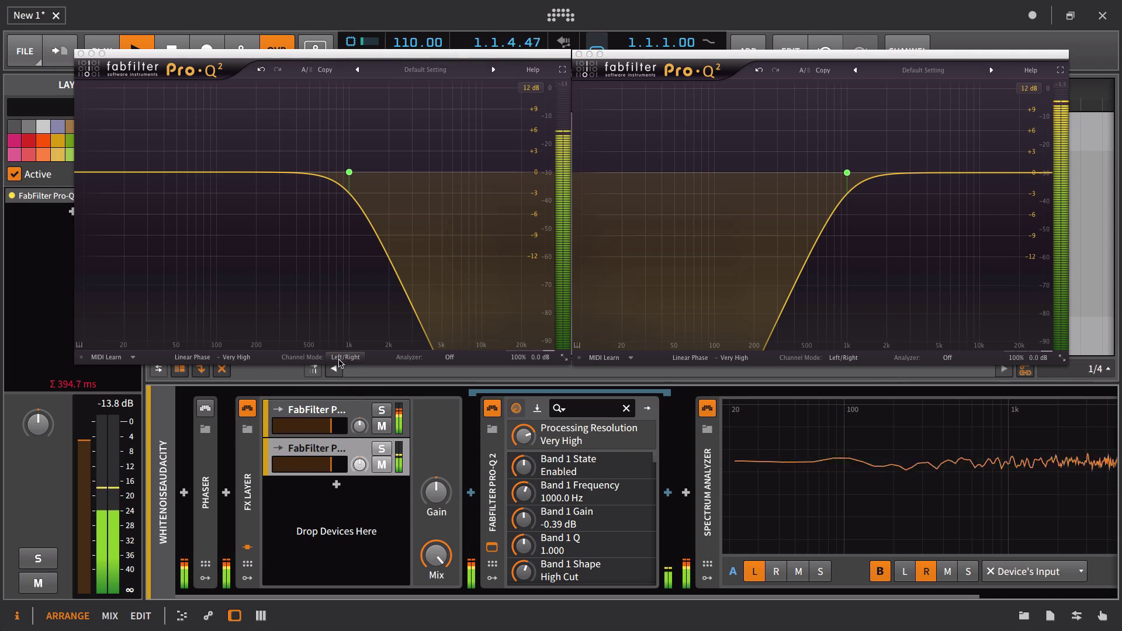
Step: Set both Pro-Q 2 instances' processing resolution to Maximum and compare the spectrum with the FX Layer bypassed and active
left_click(246, 362)
left_click(252, 416)
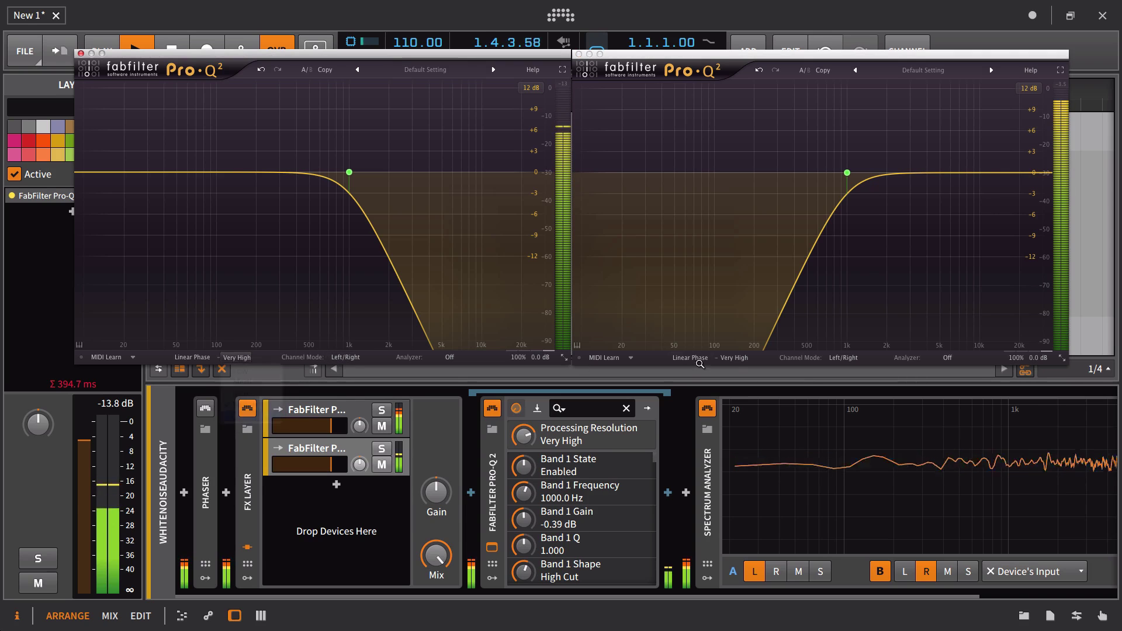
left_click(743, 362)
left_click(745, 416)
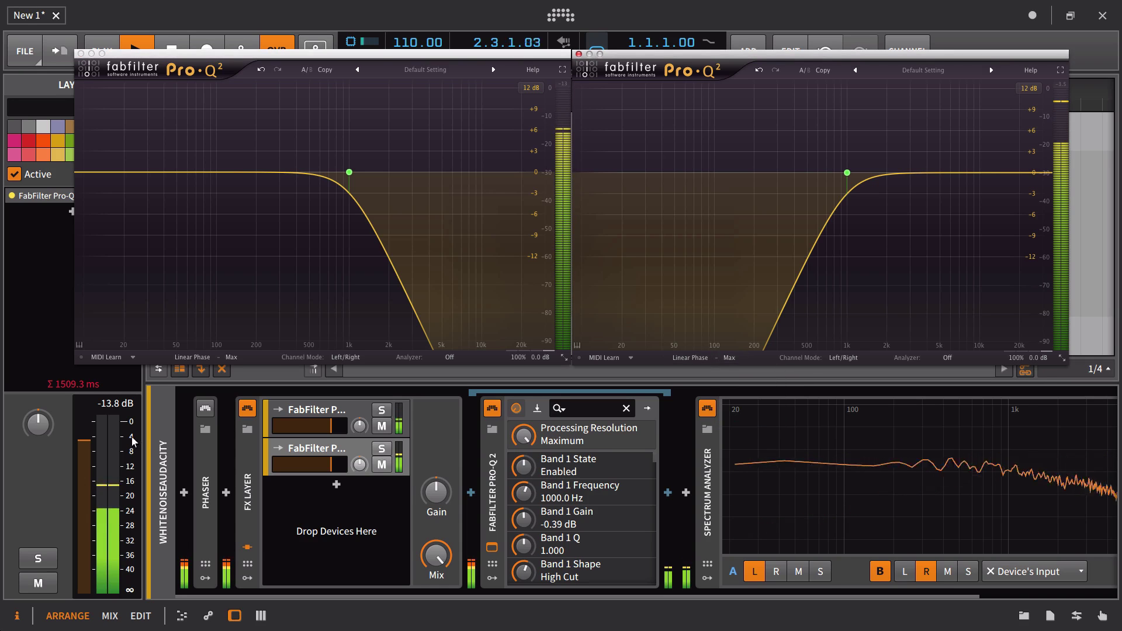
left_click(247, 416)
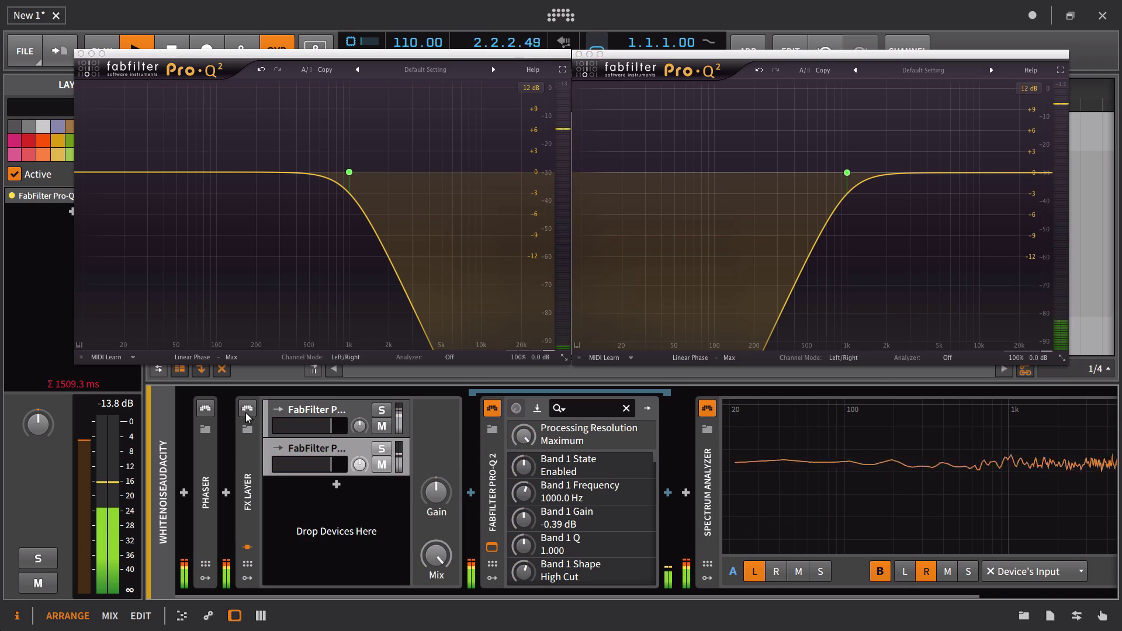
left_click(246, 412)
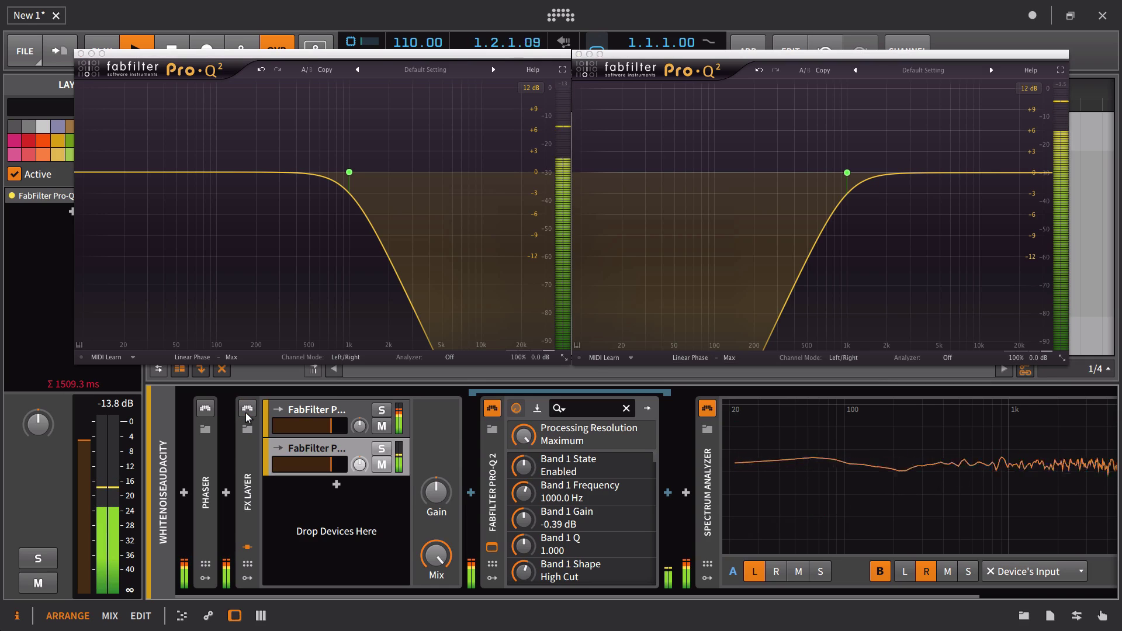
left_click(246, 412)
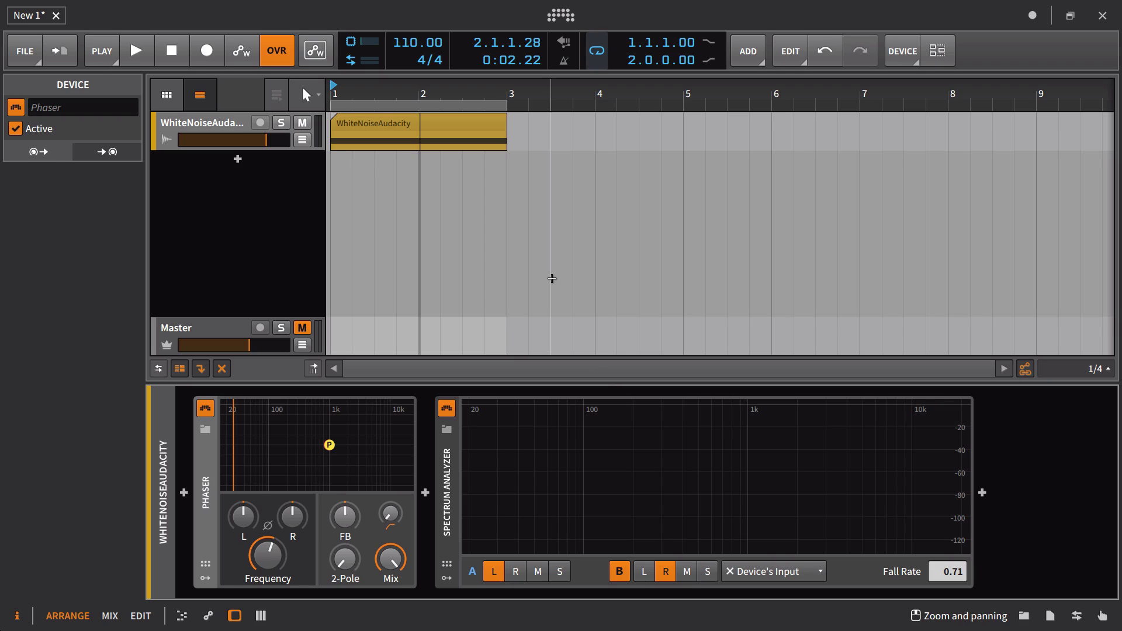
Step: Play the white noise through the Phaser and set its number of poles to 4
key("space")
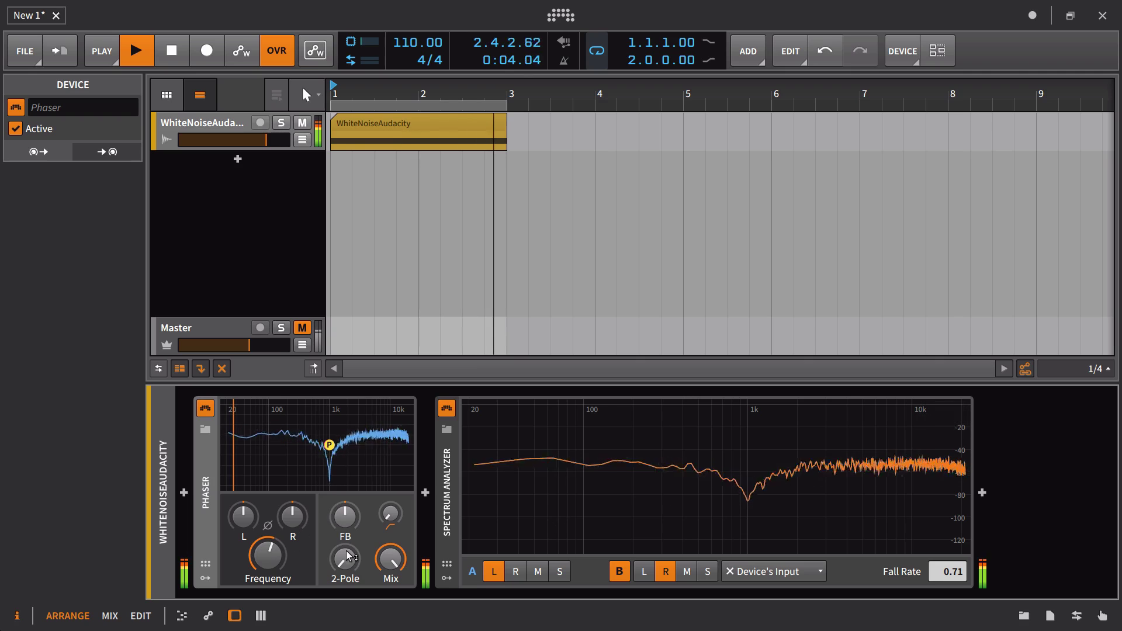
left_click_drag(345, 559, 345, 532)
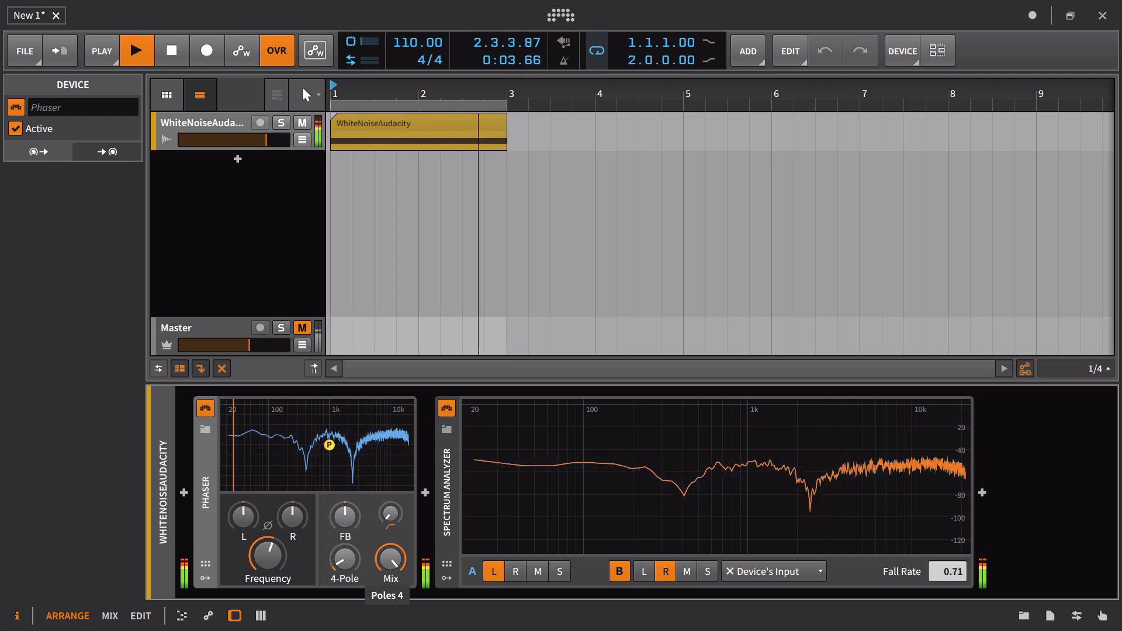
mouse_move(756, 516)
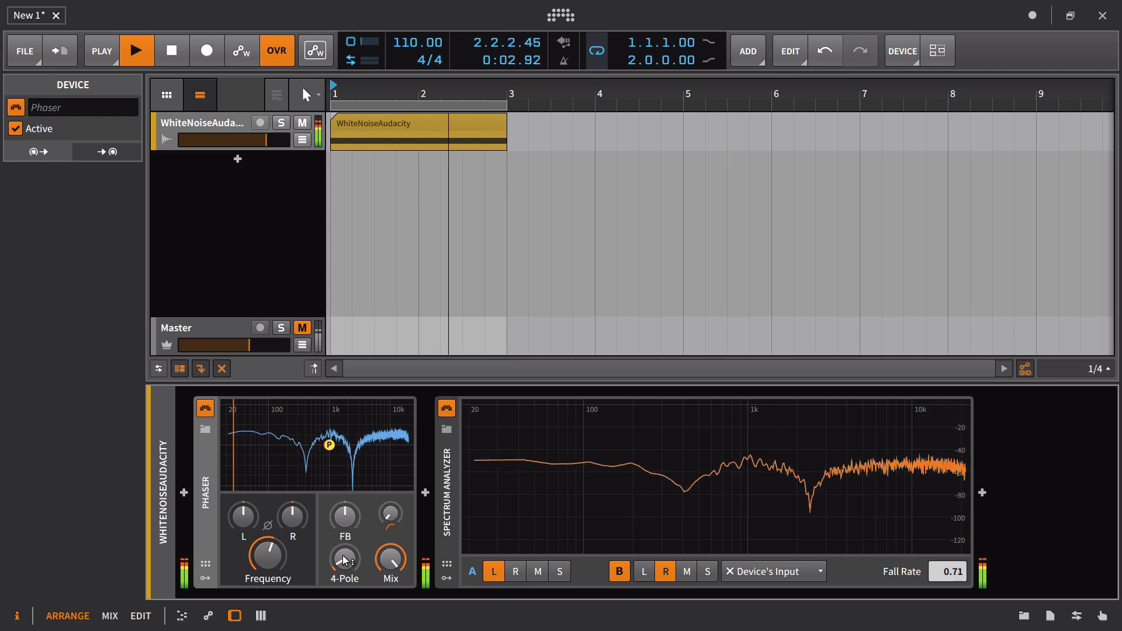
Step: Set the Phaser to 6 poles, then sweep its frequency upward and set it back to 1 kHz
mouse_move(341, 563)
left_mouse_down()
mouse_move(341, 546)
mouse_move(344, 561)
left_mouse_up()
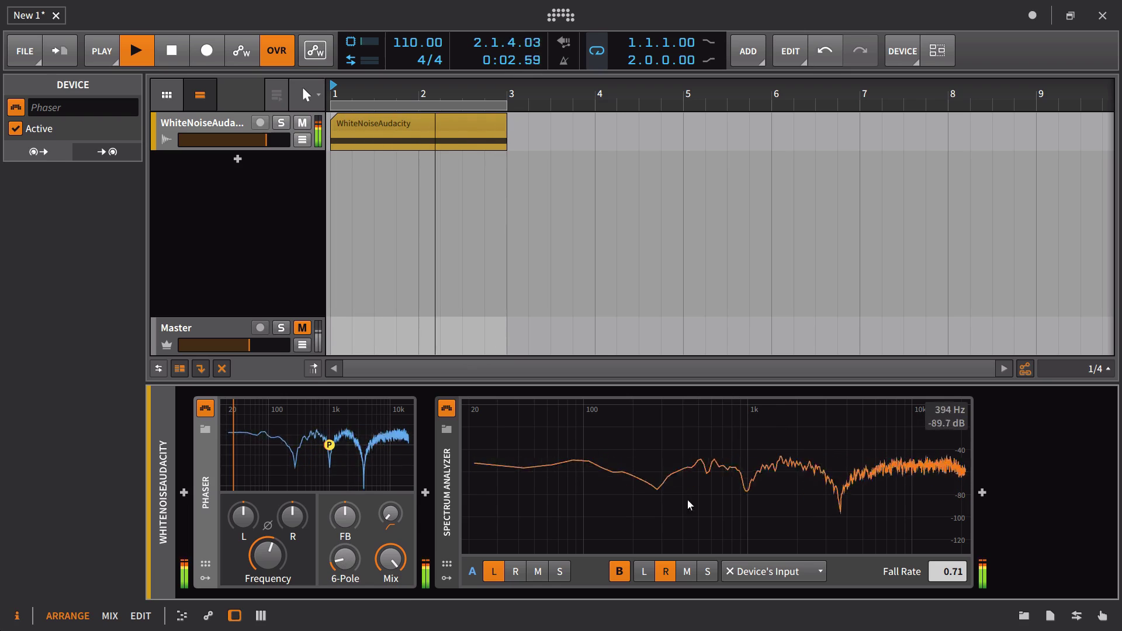
mouse_move(748, 491)
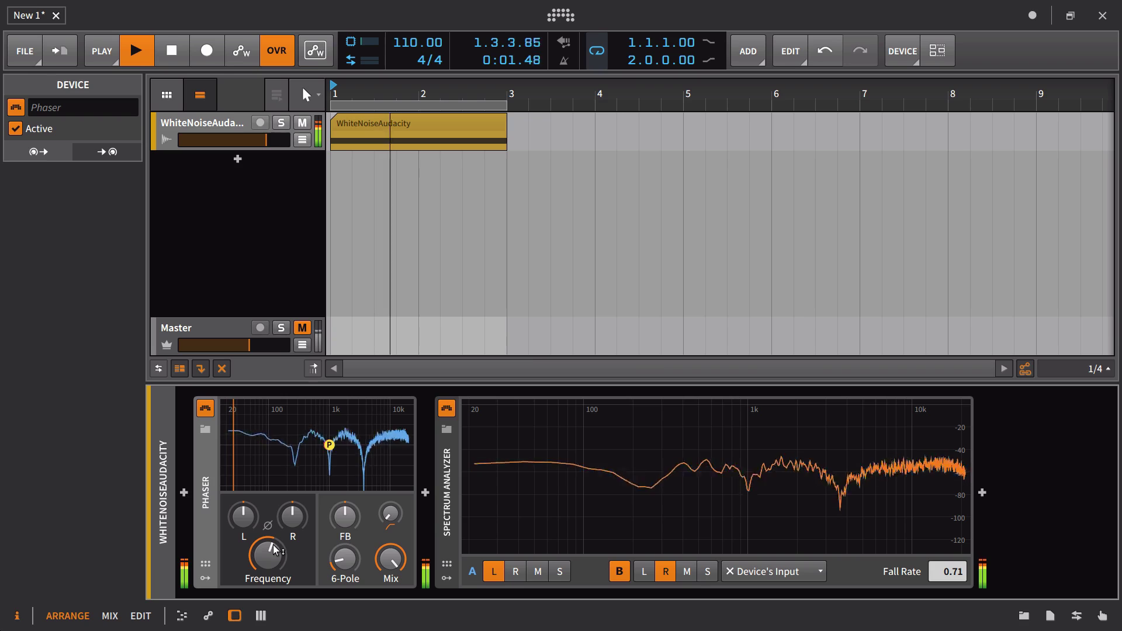
mouse_move(281, 563)
left_mouse_down()
mouse_move(281, 579)
mouse_move(281, 558)
left_mouse_up()
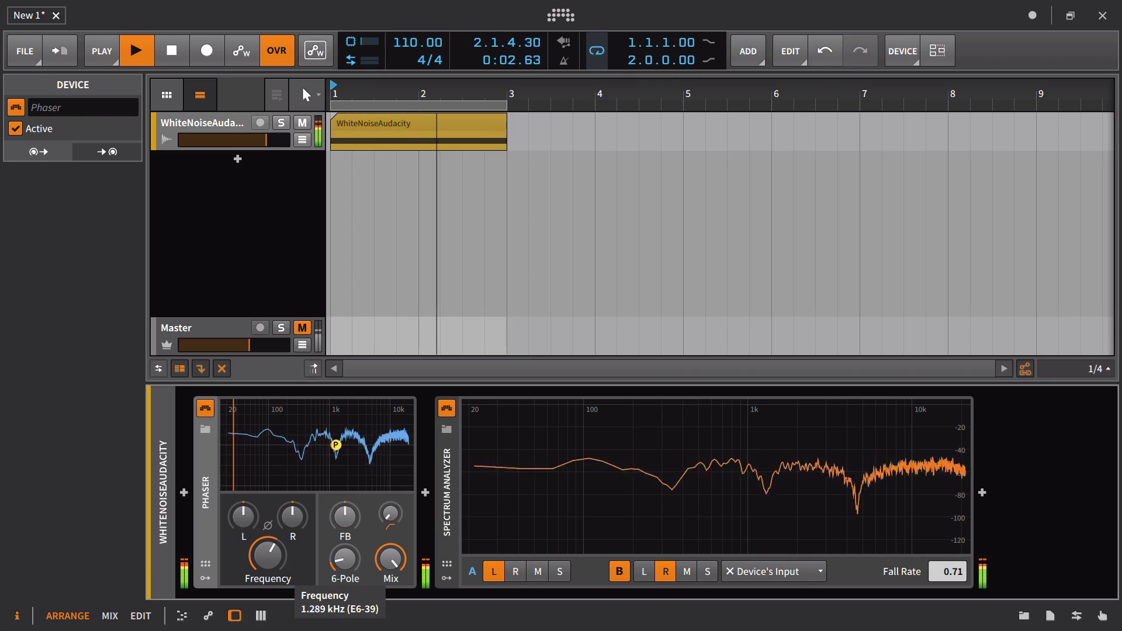
double_click(268, 545)
type("1k")
key("Return")
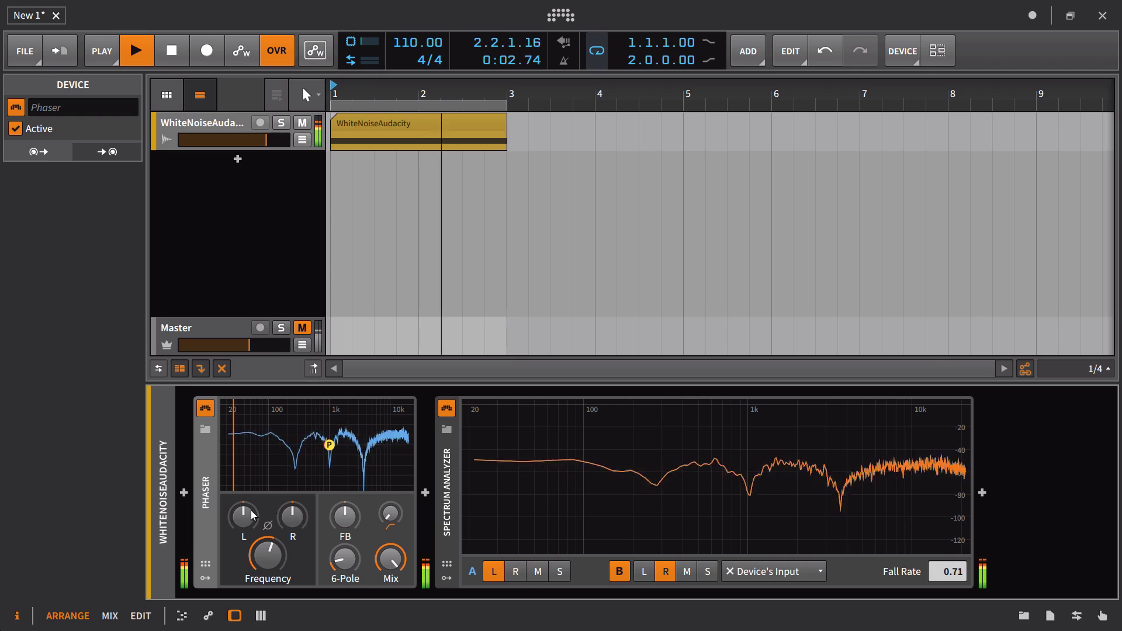
Step: Raise the Phaser's feedback to compare the response, and return it to the centre setting
mouse_move(351, 512)
left_click_drag(351, 516, 351, 468)
double_click(351, 515)
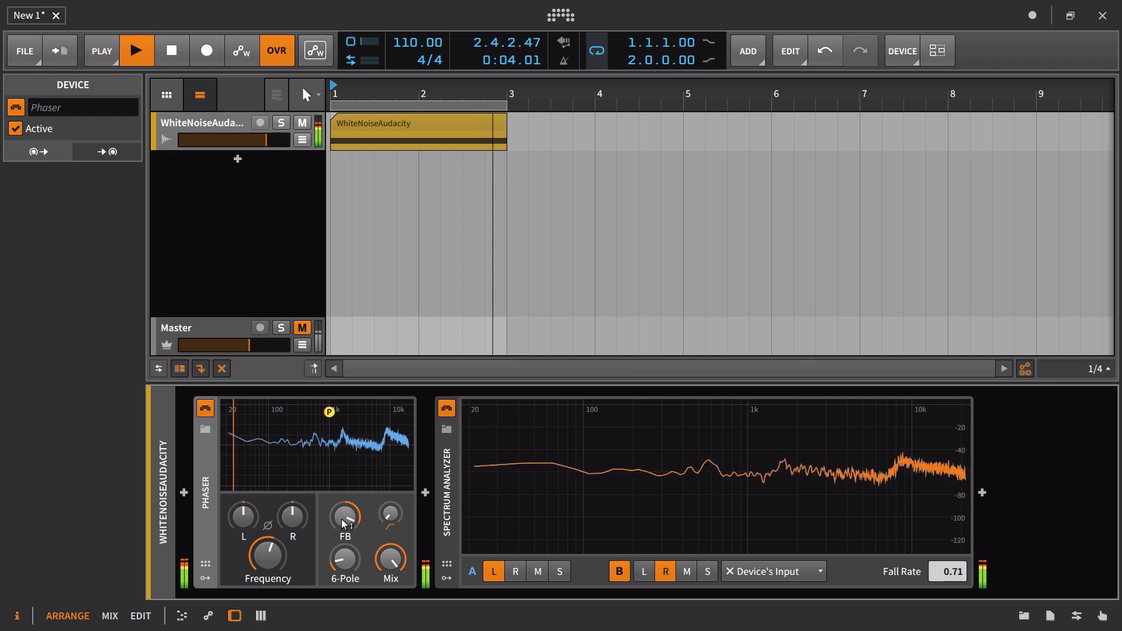
left_click(824, 51)
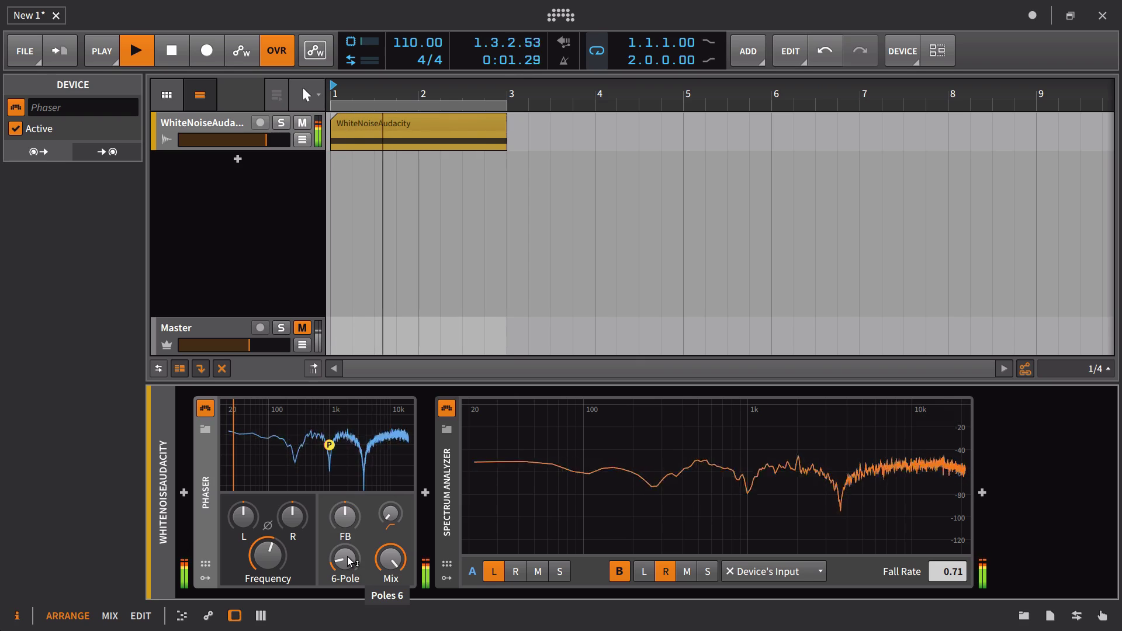
Step: Raise the Phaser's number of poles to 10 and on to 14 while observing the notches in the spectrum
left_click_drag(345, 559, 344, 541)
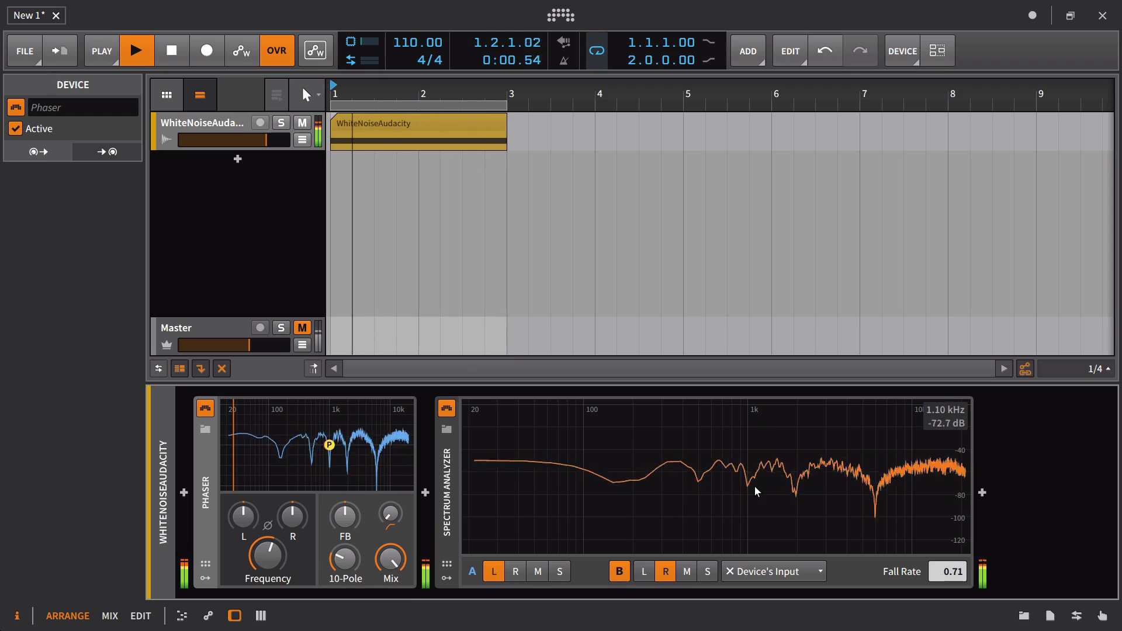
mouse_move(348, 565)
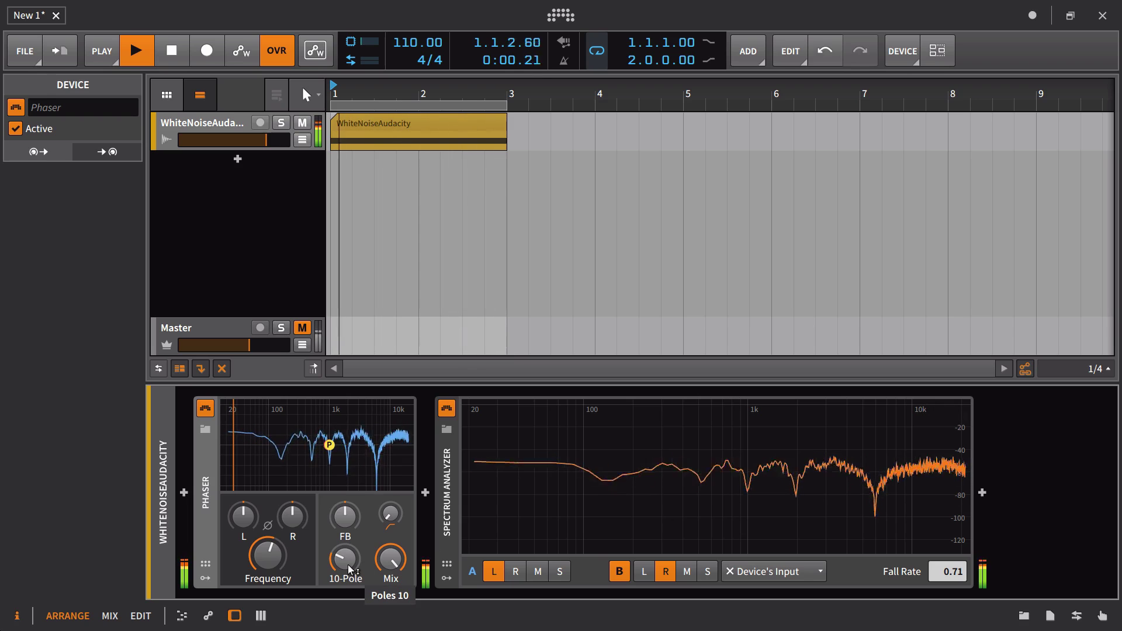
scroll(345, 557, "up", 2)
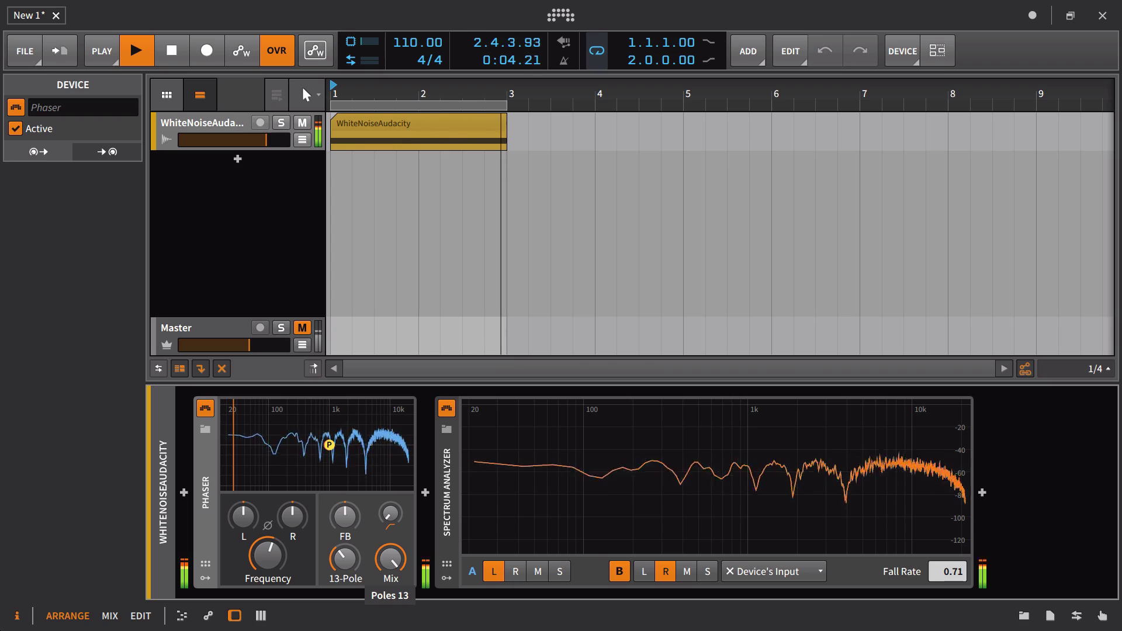
scroll(344, 558, "up", 1)
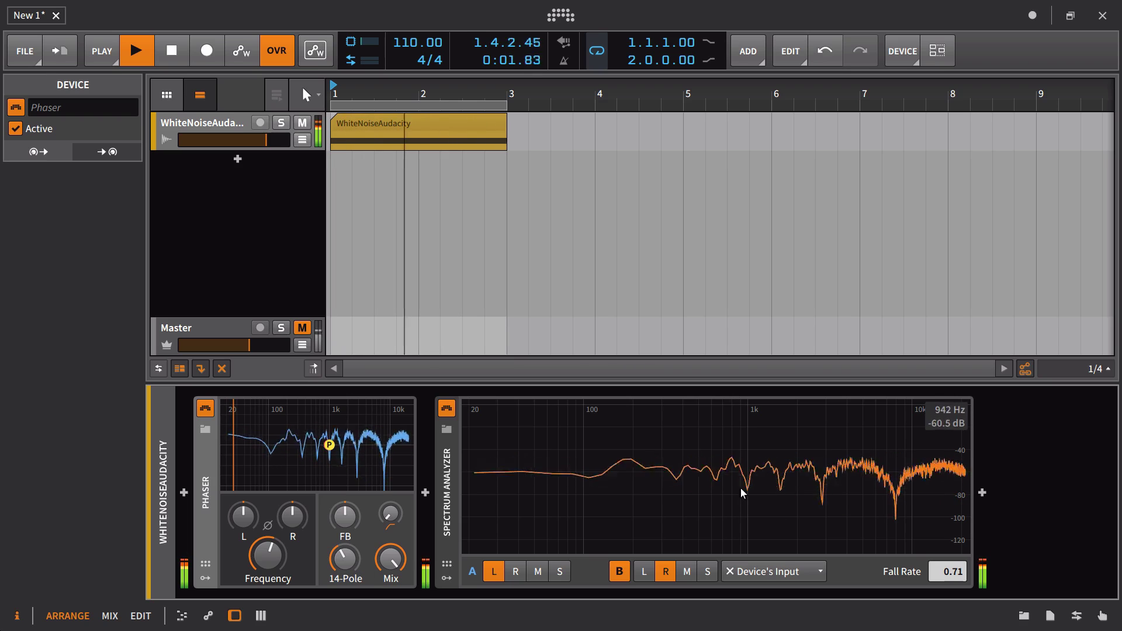
Step: Reduce the Phaser to 2 poles, observe the spectrum, and stop playback
mouse_move(358, 559)
left_mouse_down()
mouse_move(358, 541)
mouse_move(344, 556)
mouse_move(345, 543)
mouse_move(345, 570)
left_mouse_up()
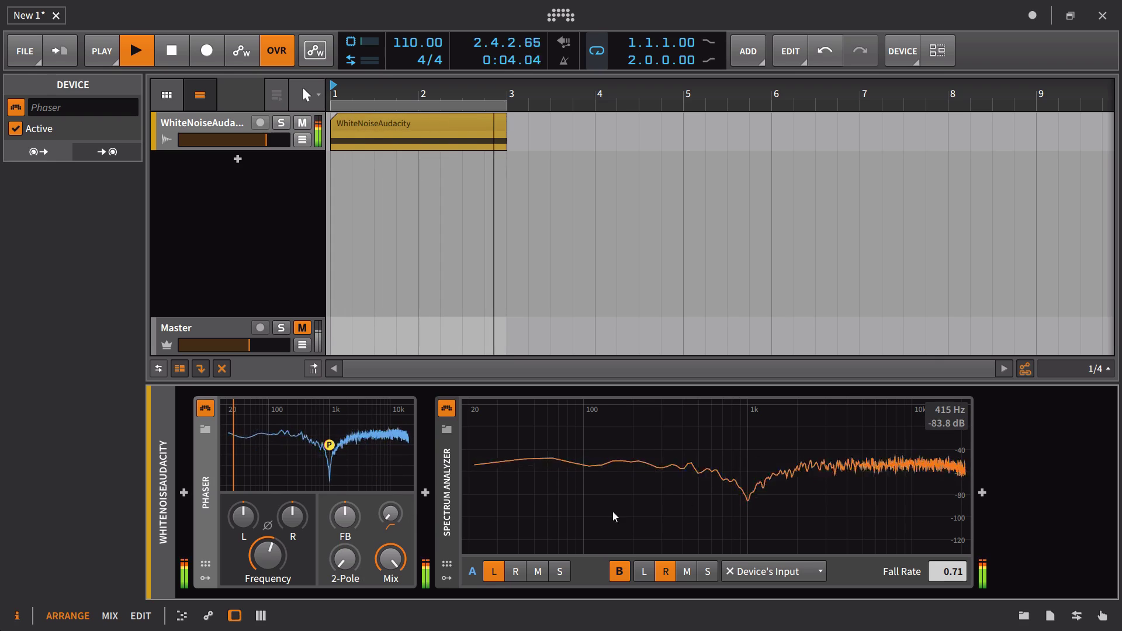
key("space")
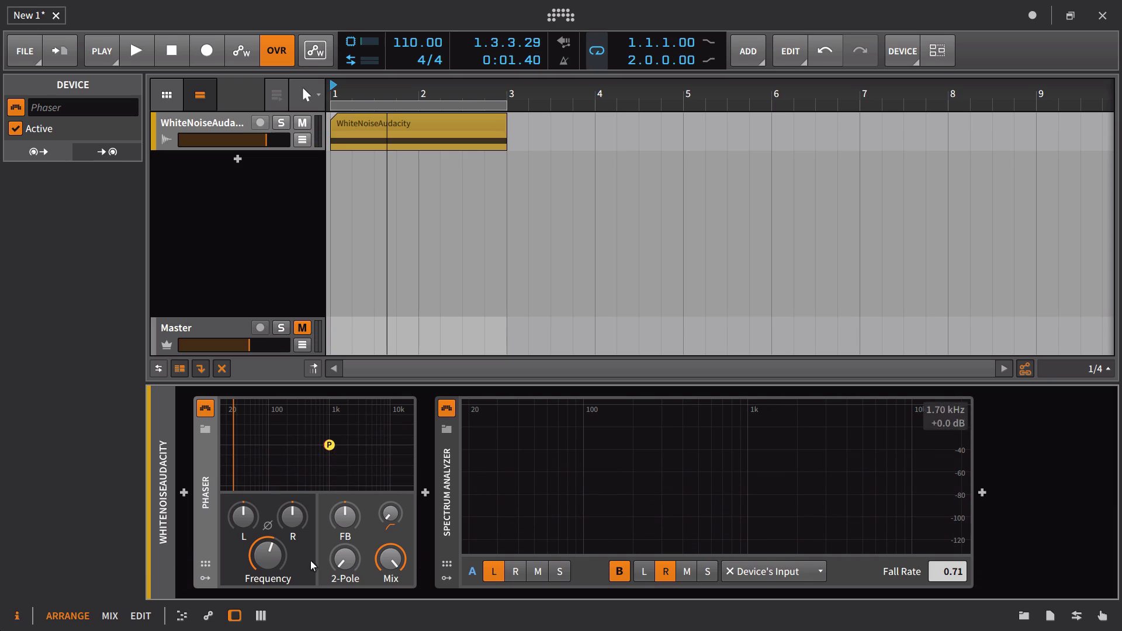
mouse_move(261, 565)
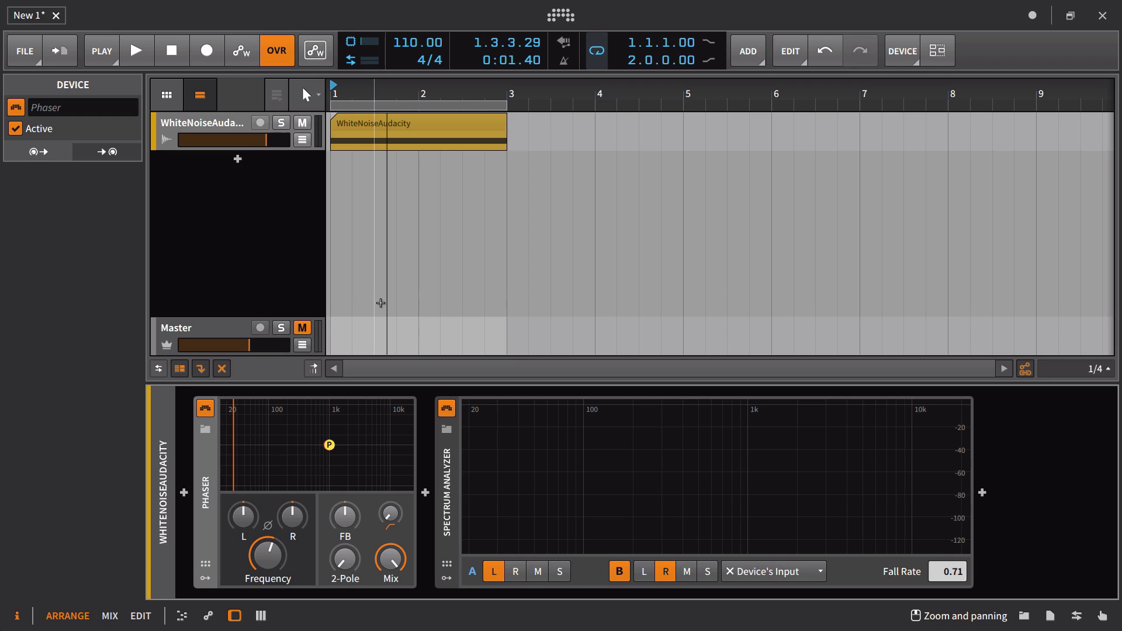
Step: Set the Phaser's number of poles to 14 and play the white noise
left_click_drag(351, 561, 351, 528)
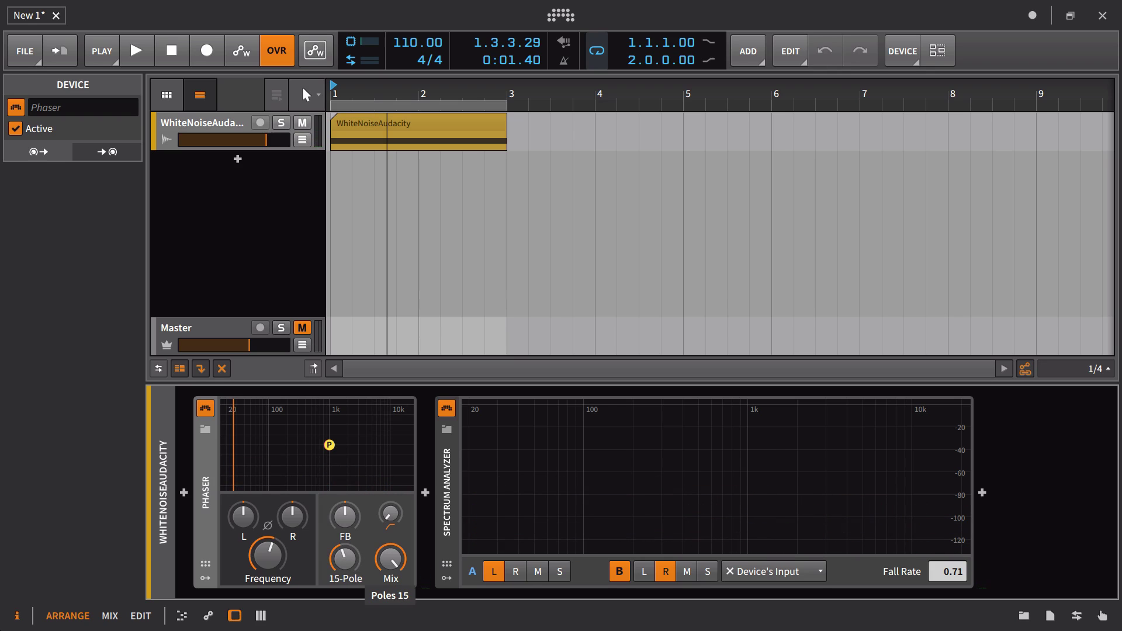
key("space")
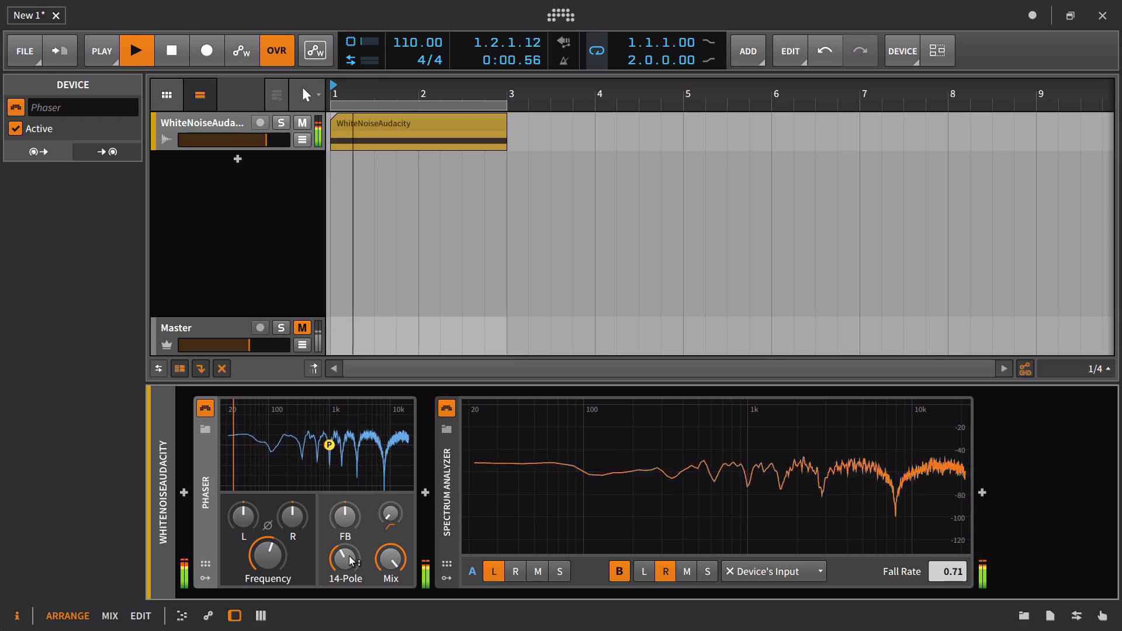
Step: Stop playback, show the Phaser's modulators, and insert a Classic LFO in the first slot
left_click(209, 580)
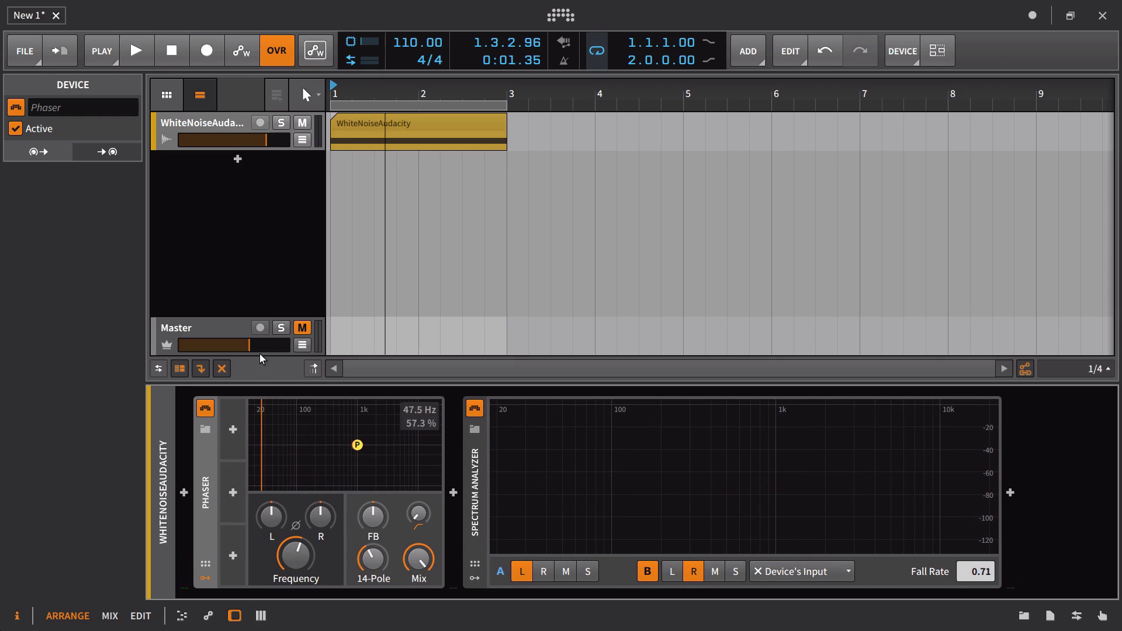
left_click(233, 430)
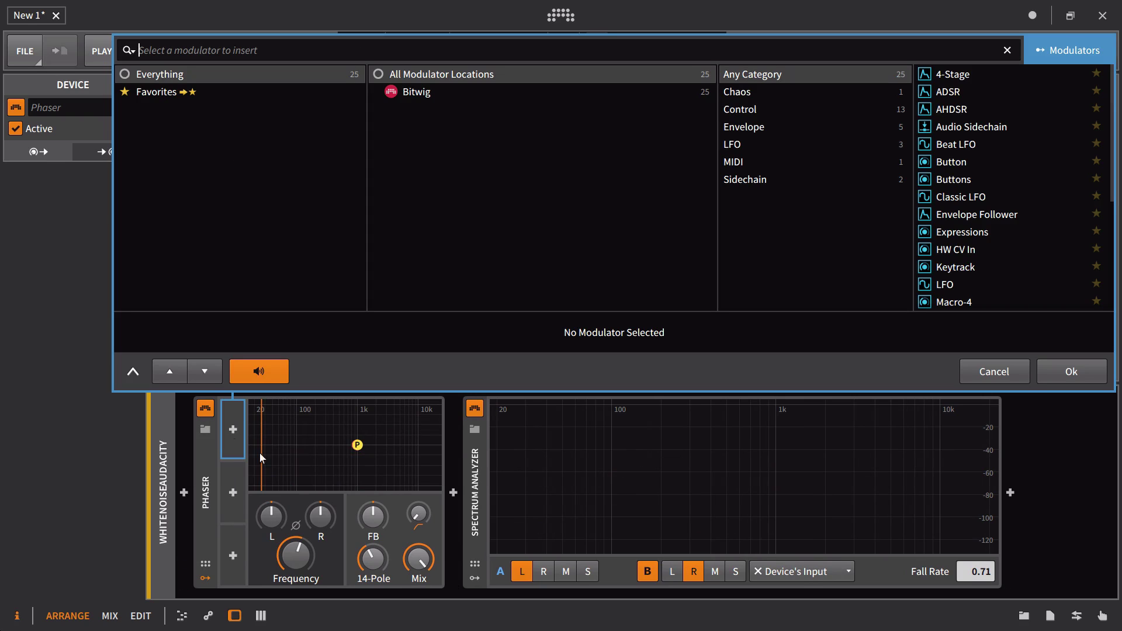
left_click(777, 144)
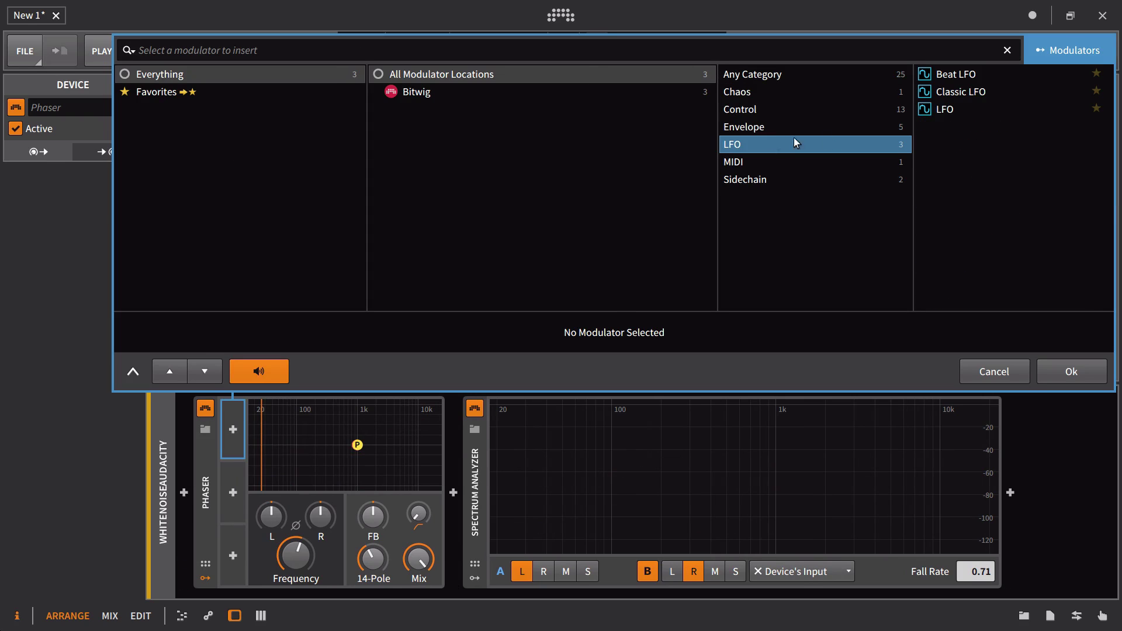
left_click(983, 98)
left_click(1056, 377)
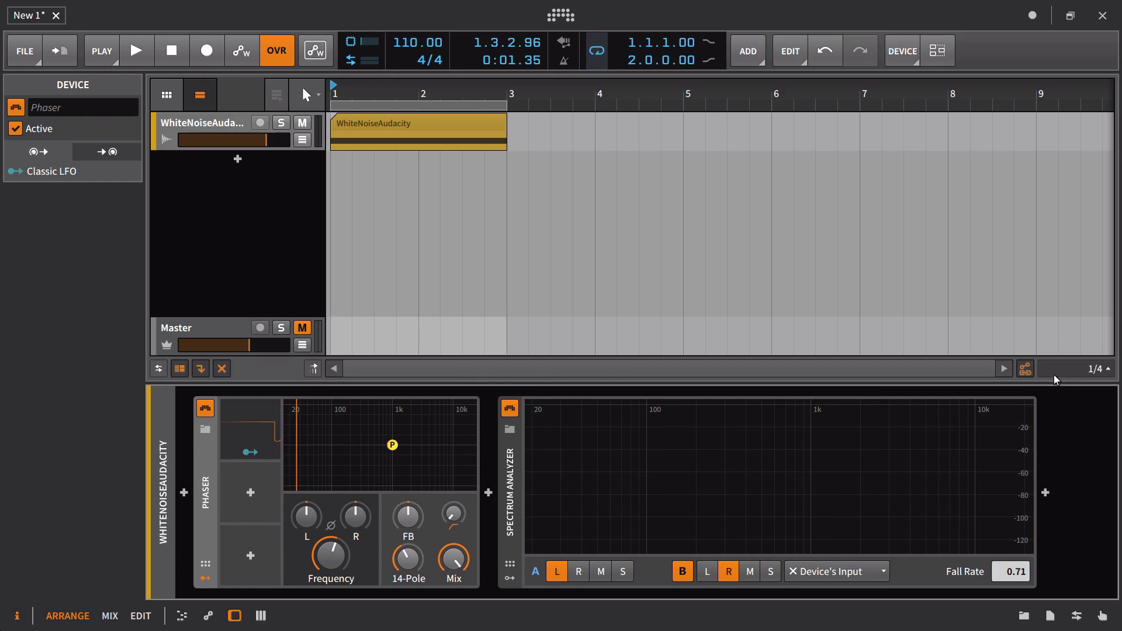
Step: Assign the Classic LFO to the Phaser's Frequency with a modulation amount of 27.20
left_click(256, 419)
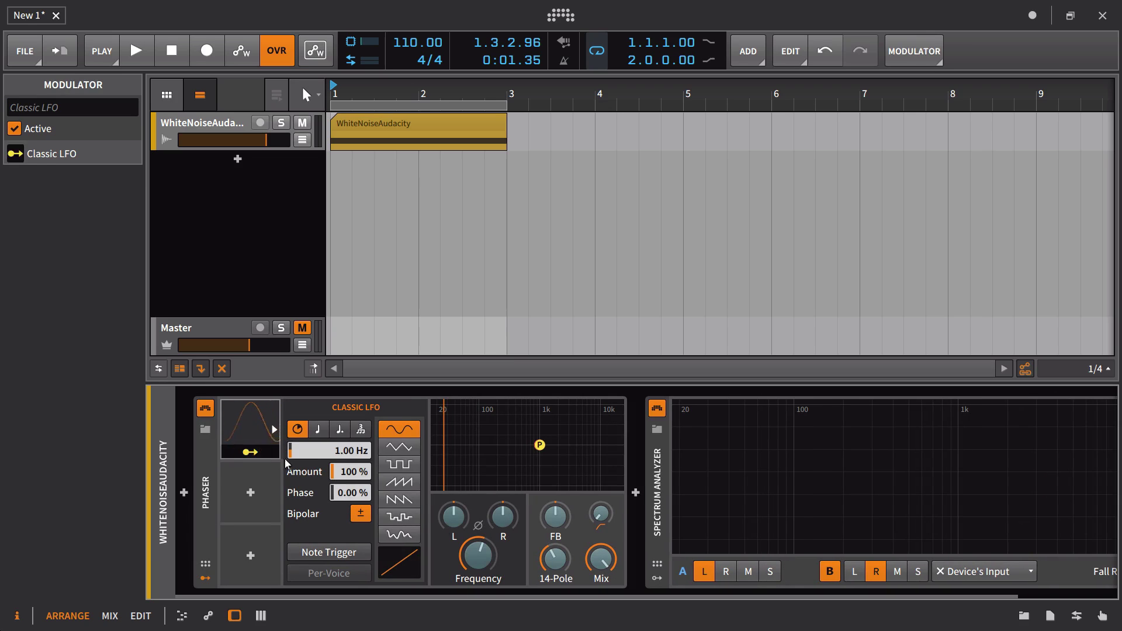
left_click_drag(478, 549, 477, 538)
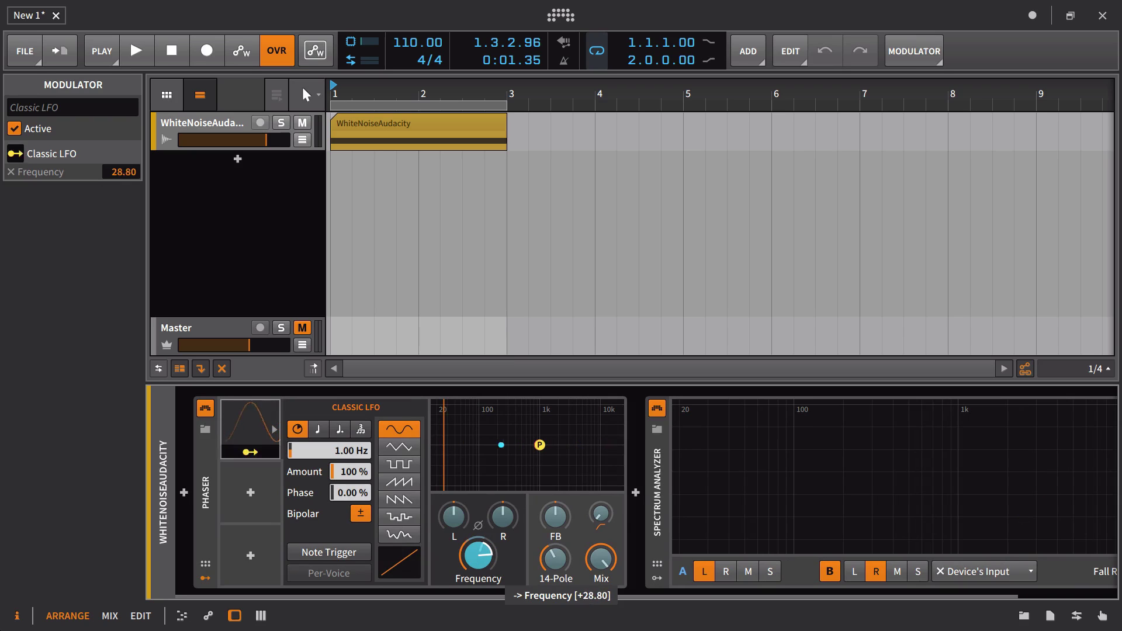
left_click(304, 490)
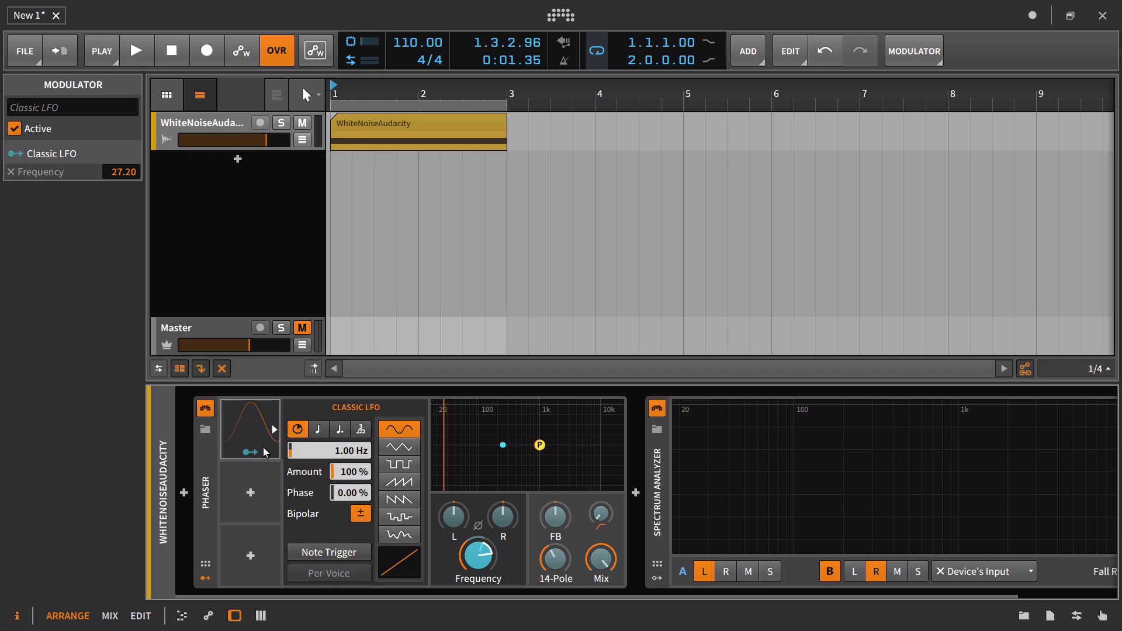
Step: Play the white noise with the Master track unmuted and slow the Classic LFO's rate to 0.14 Hz
key("space")
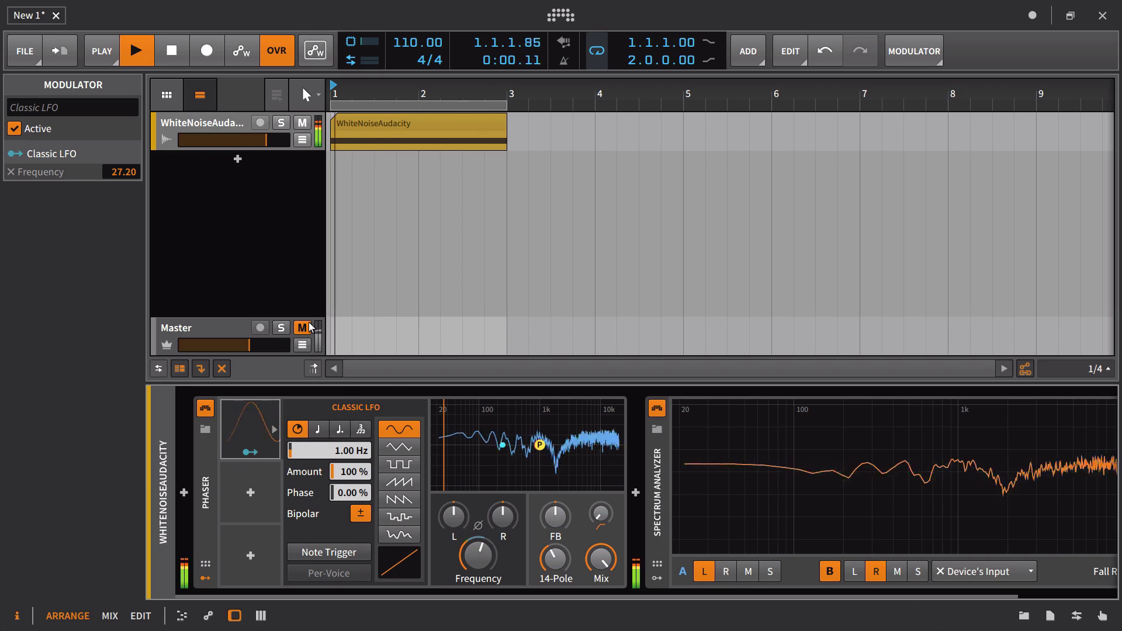
scroll(520, 549, "right", 3)
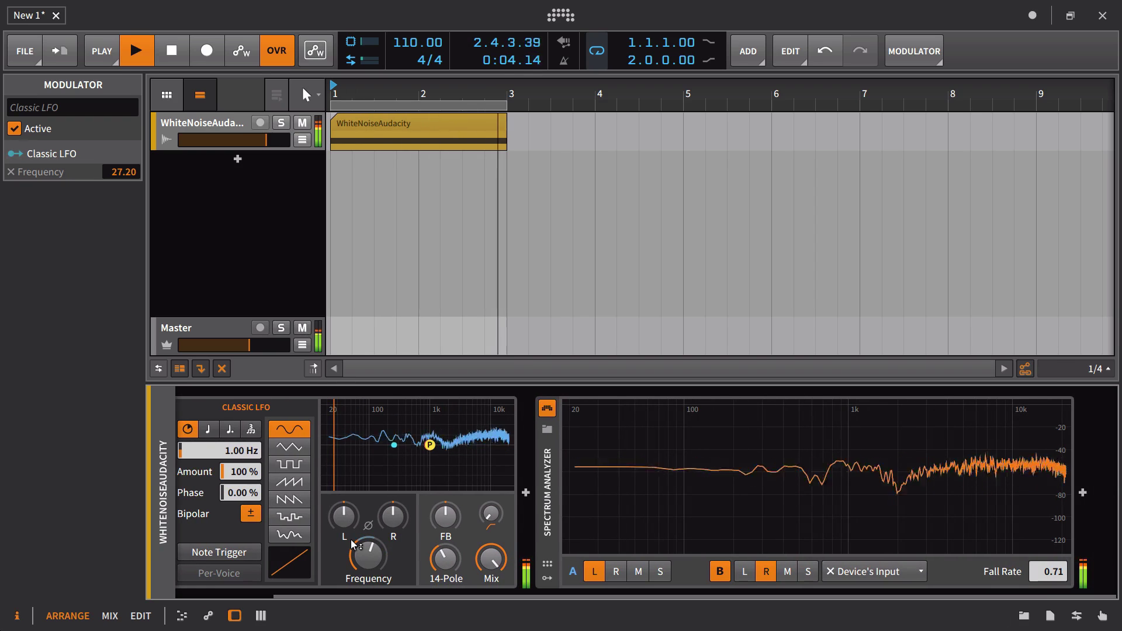
mouse_move(351, 538)
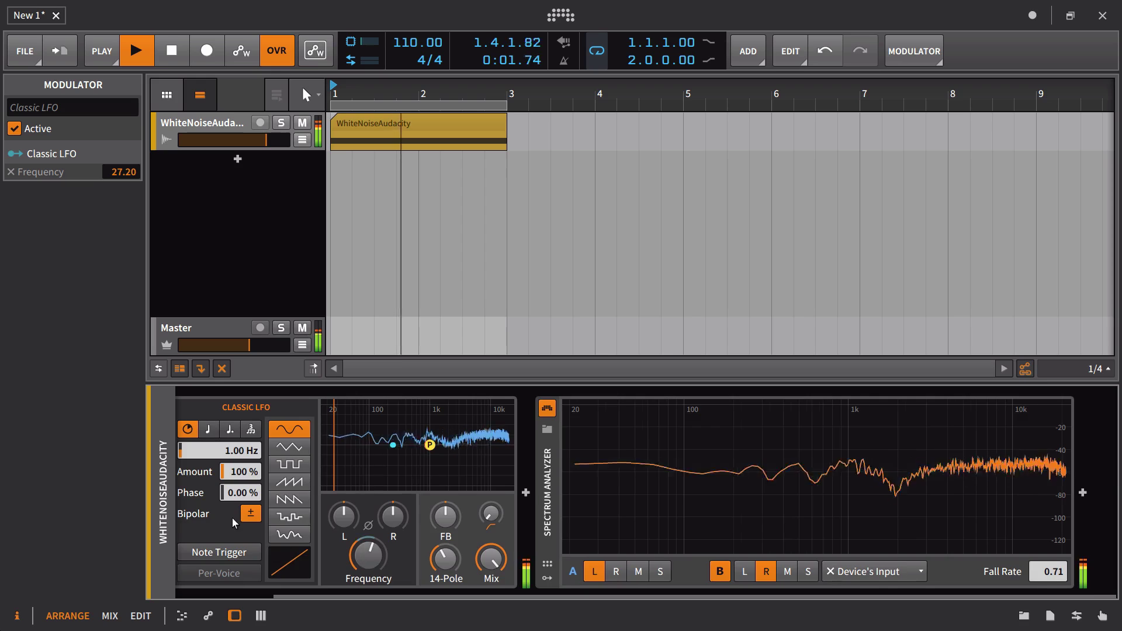
scroll(233, 518, "left", 3)
left_click_drag(328, 450, 327, 491)
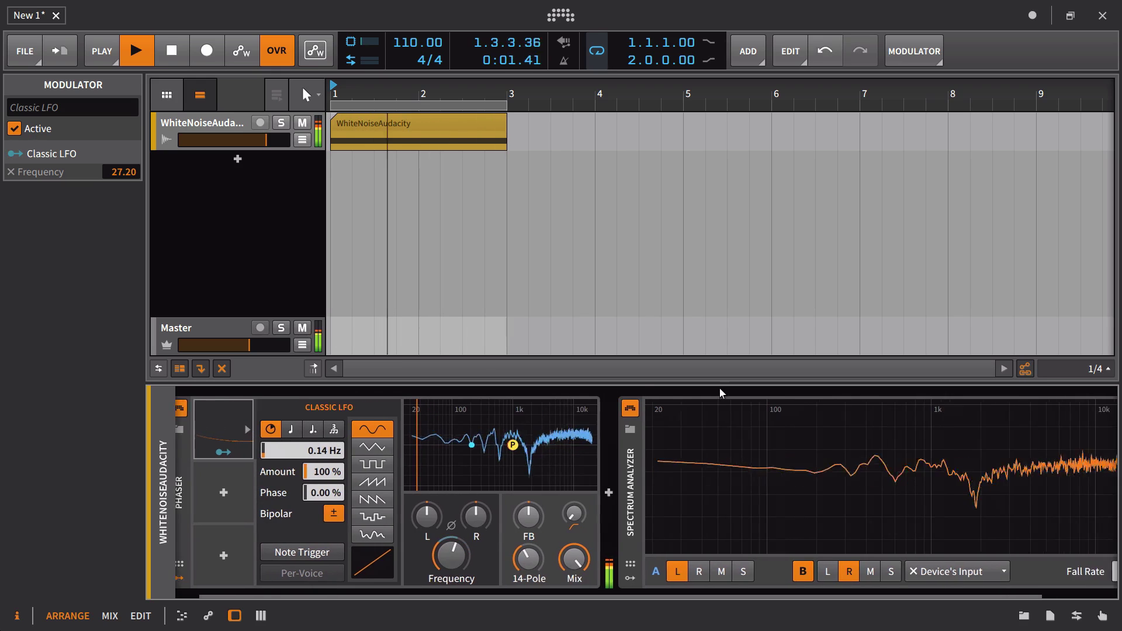
scroll(719, 392, "right", 3)
mouse_move(594, 462)
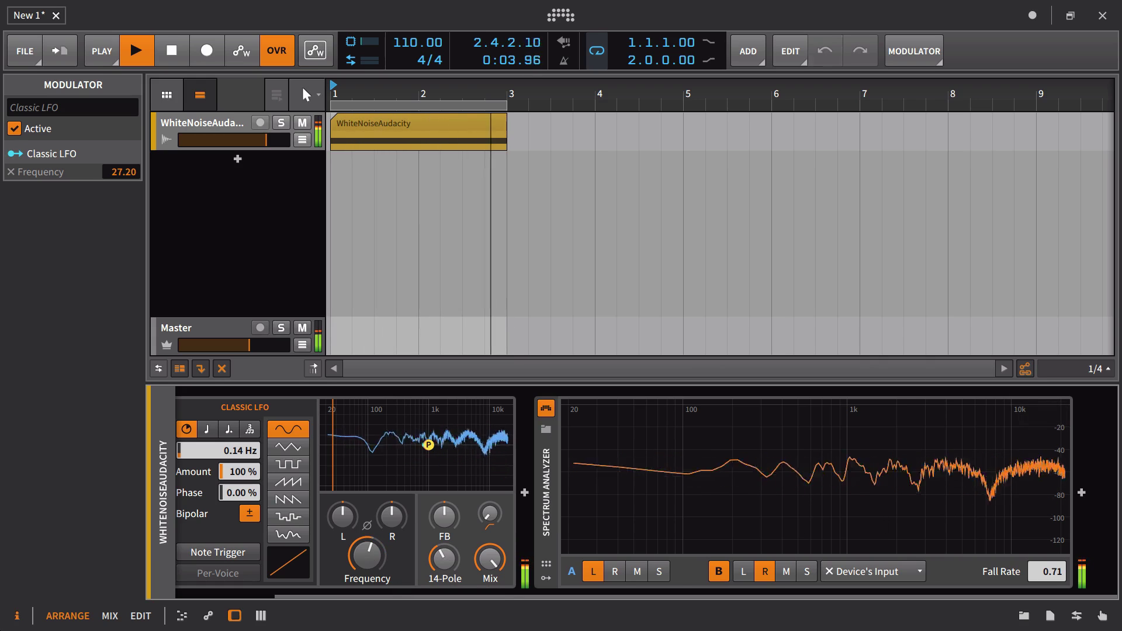
Step: Set the Phaser to 18 poles and the Classic LFO's rate to 1.03 Hz, ending with playback stopped
scroll(444, 560, "up", 3)
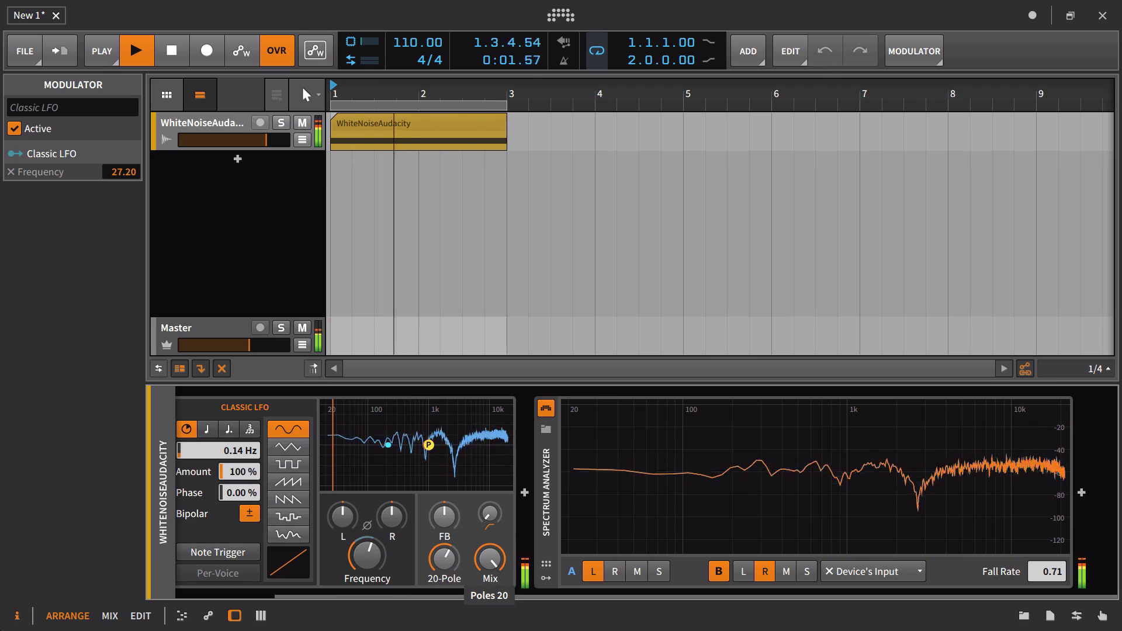
scroll(444, 559, "down", 1)
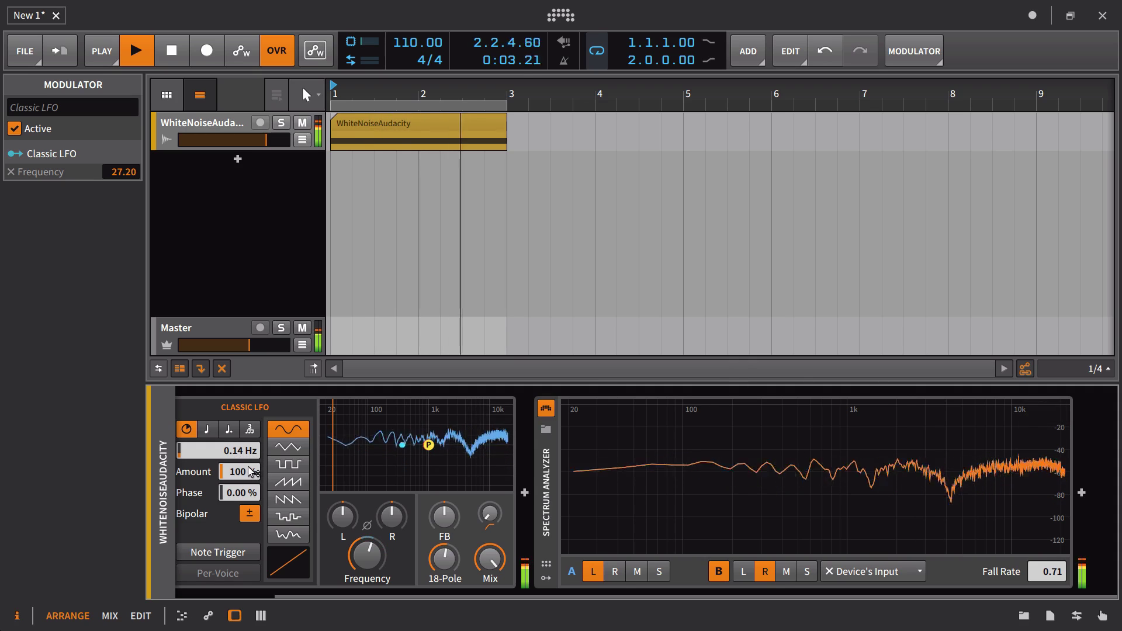
left_click_drag(252, 451, 251, 400)
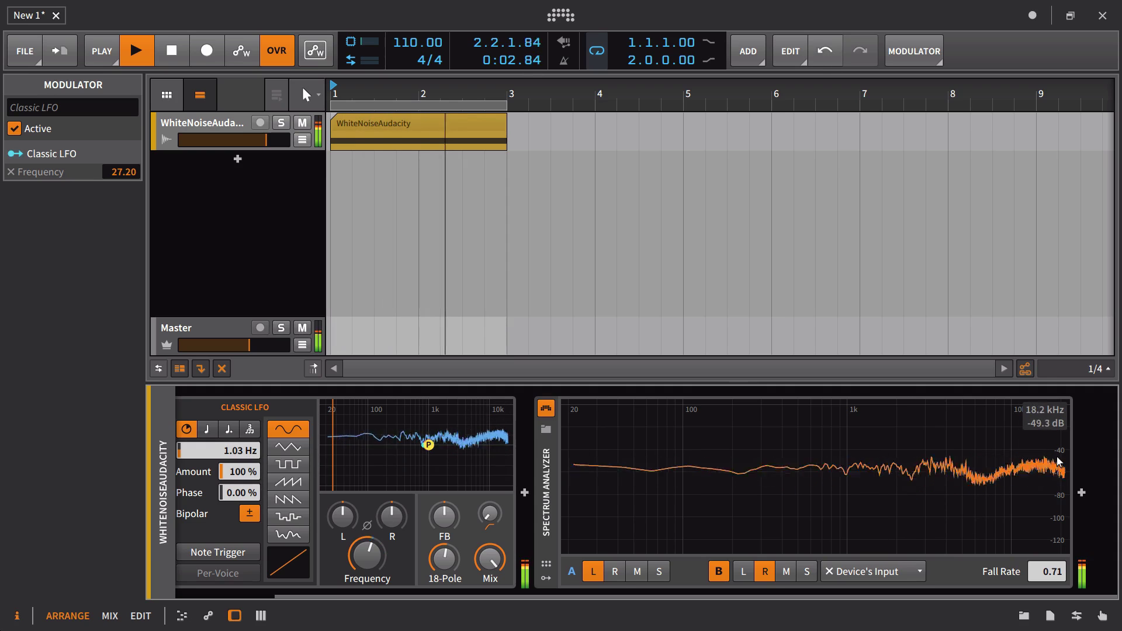
key("space")
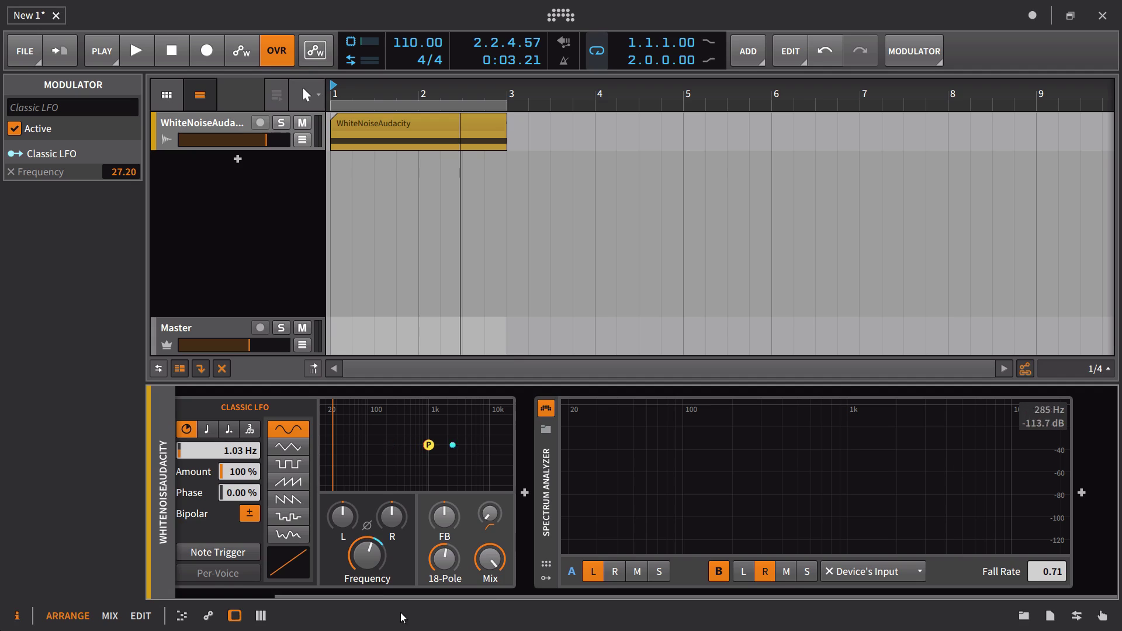
Step: Set the Phaser's Low-skip Freq to about 466 Hz and play the white noise
left_click_drag(495, 510, 496, 523)
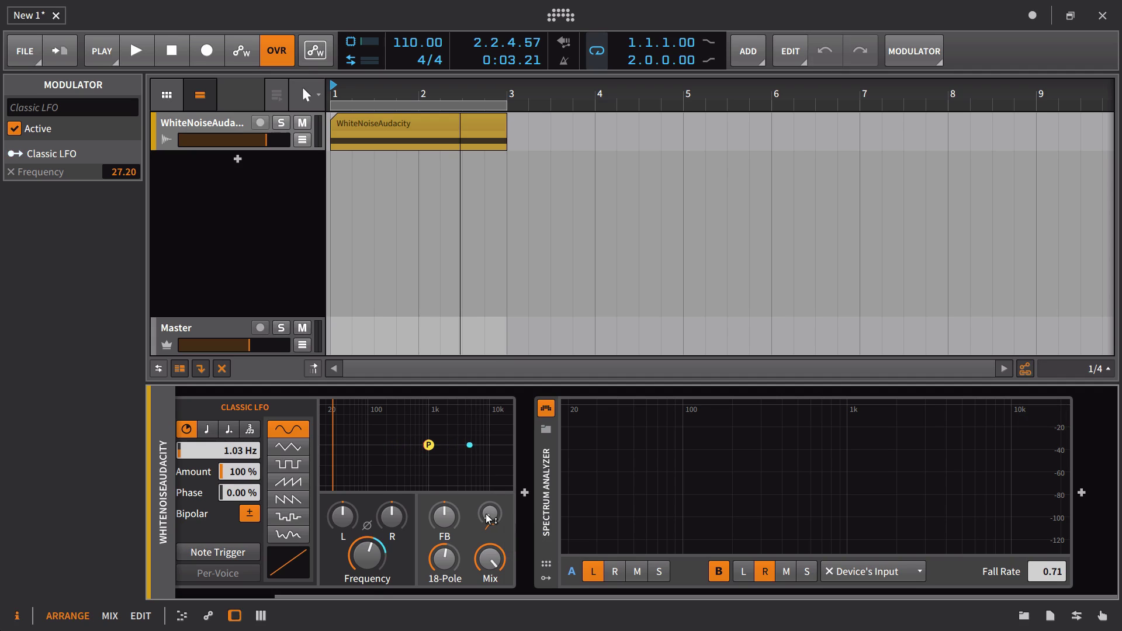
left_click_drag(488, 517, 488, 493)
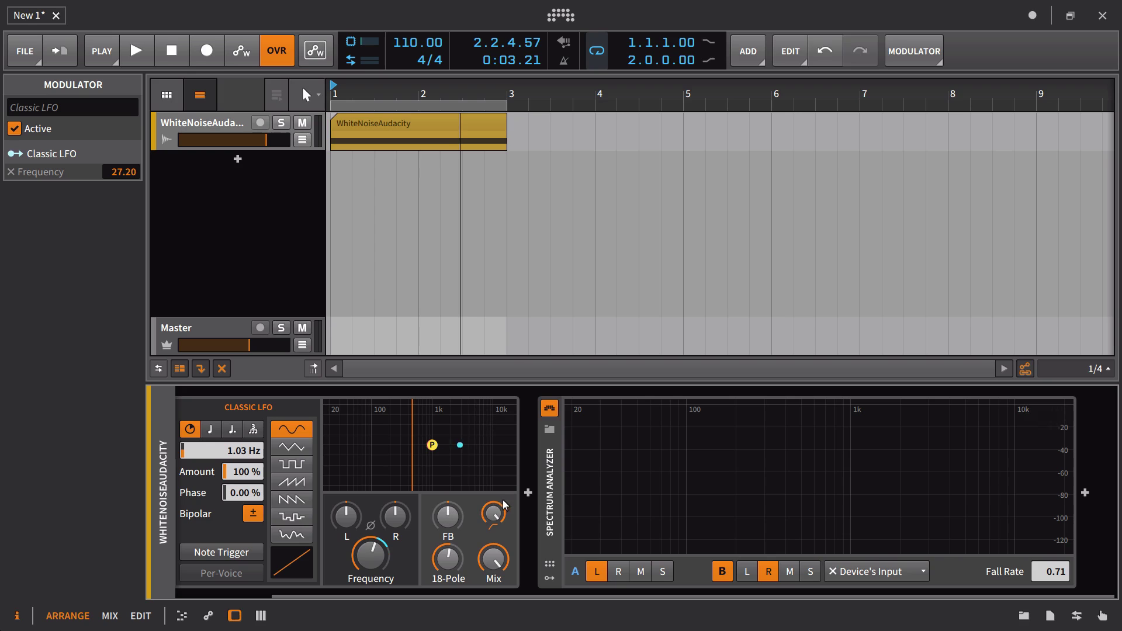
left_click_drag(504, 505, 504, 505)
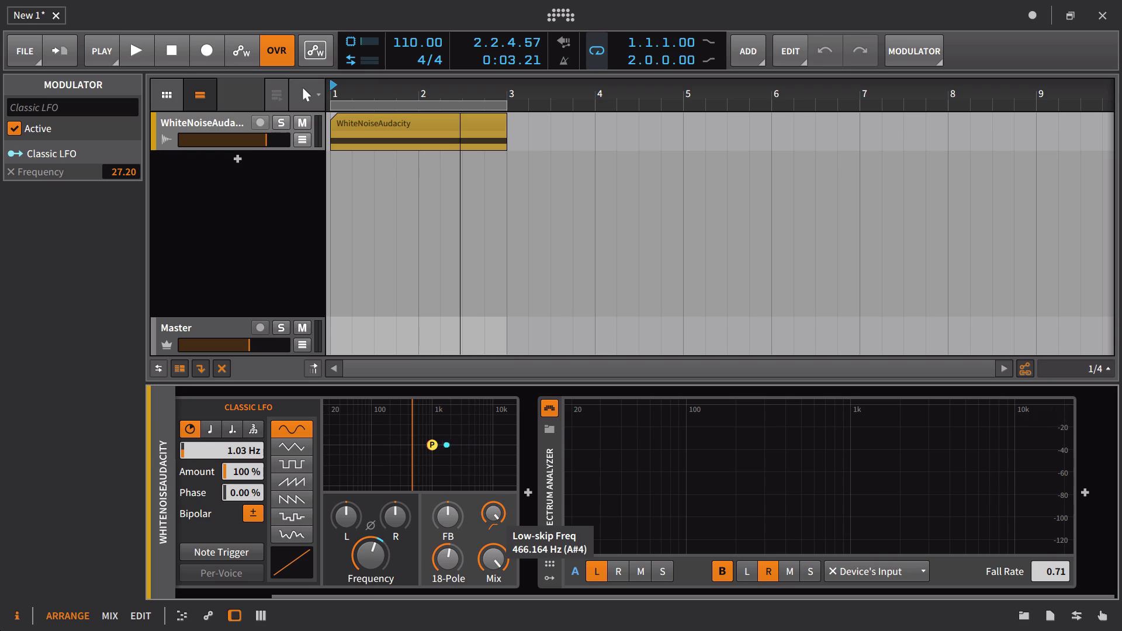
key("space")
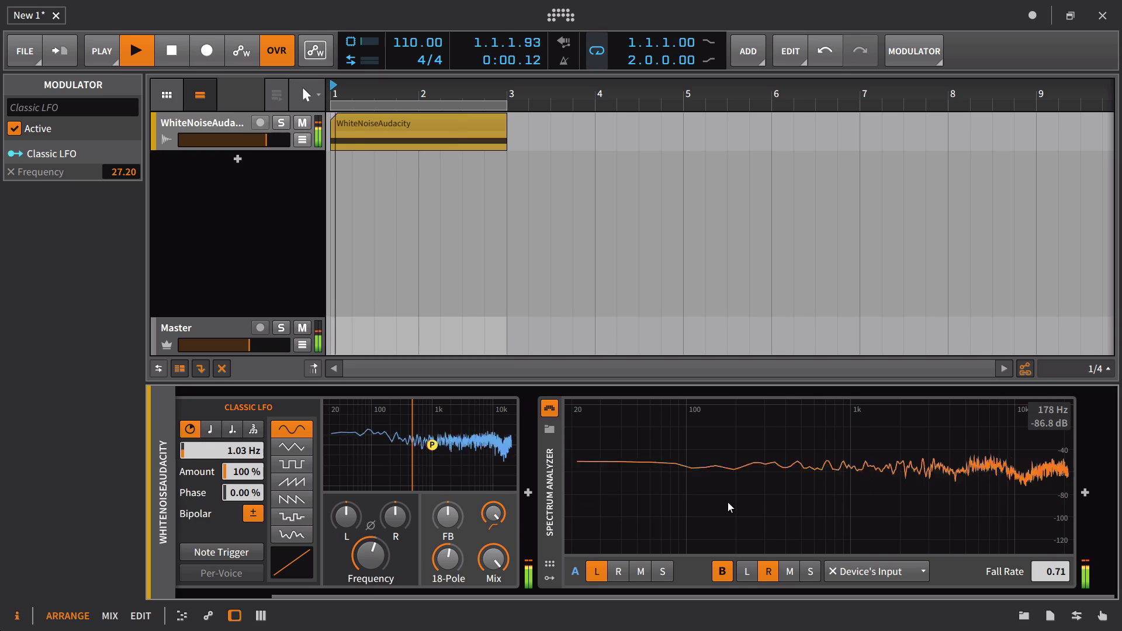
Step: Lower the Phaser's Frequency to about 147 Hz and its Low-skip Freq to about 26 Hz
mouse_move(347, 563)
left_mouse_down()
mouse_move(347, 596)
mouse_move(347, 581)
left_mouse_up()
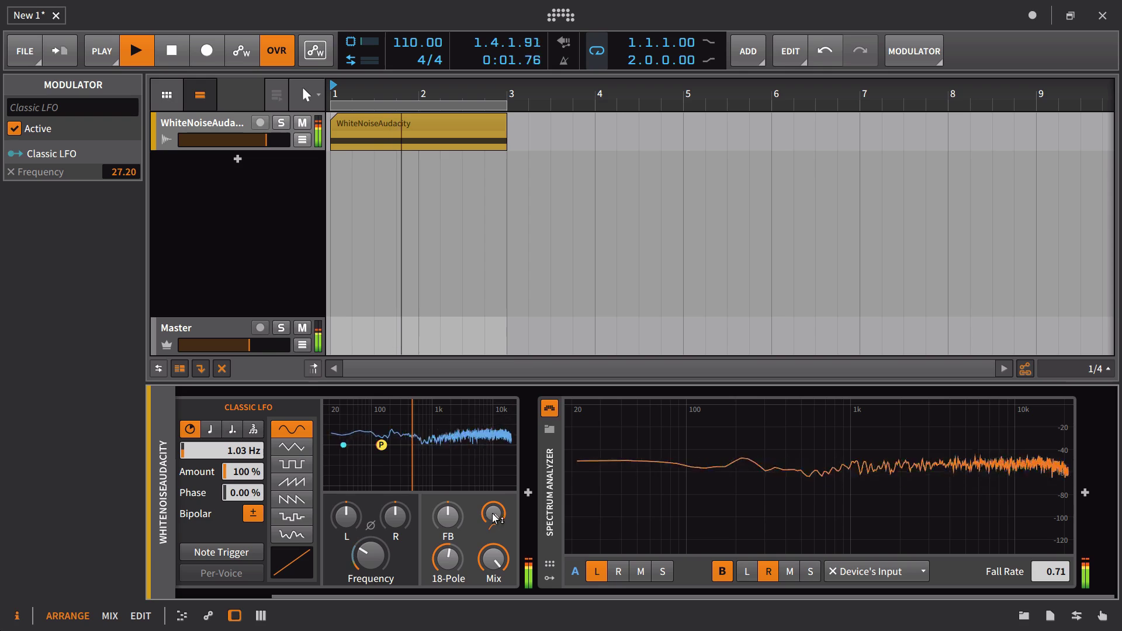
left_click_drag(492, 514, 492, 544)
Step: Slow the Classic LFO's rate to 0.30 Hz and lower the Phaser's Frequency further
left_click_drag(251, 448, 426, 535)
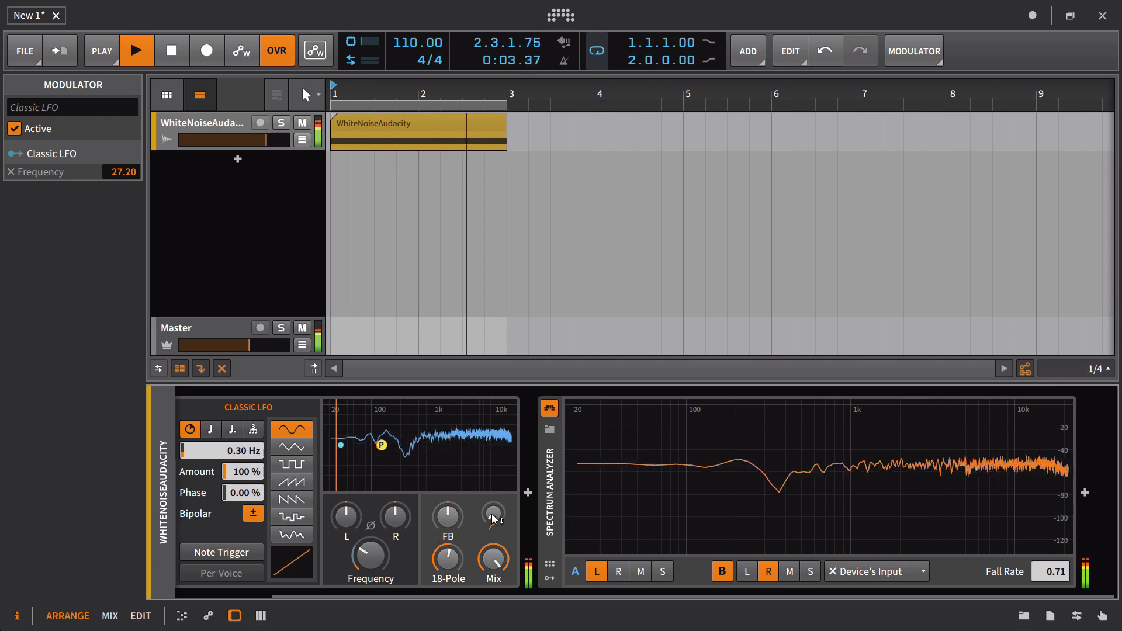
mouse_move(492, 513)
left_click_drag(371, 555, 370, 573)
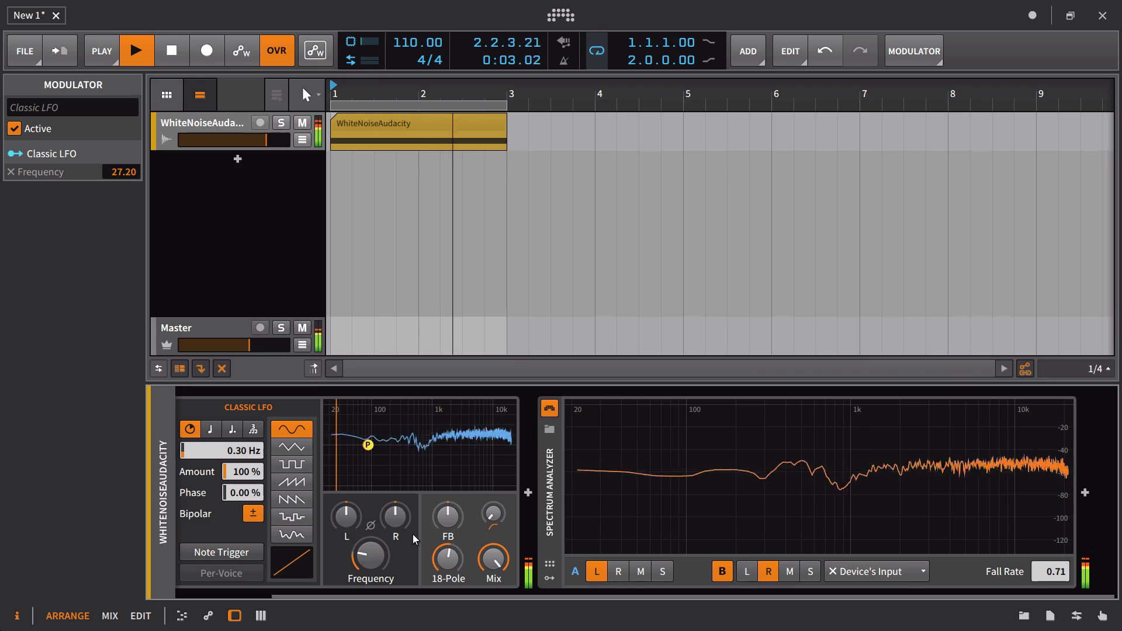
Step: Try the Phaser at 28, 30 and 25 poles during playback, settling on 22 poles with positive feedback
left_click_drag(447, 558, 448, 560)
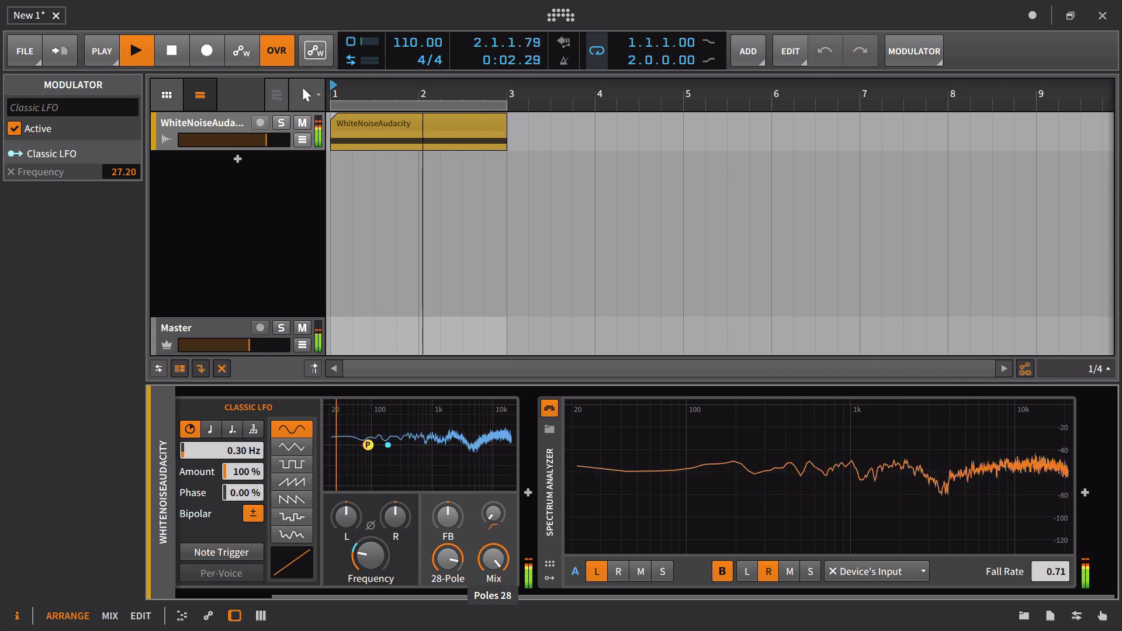
left_click_drag(448, 558, 448, 556)
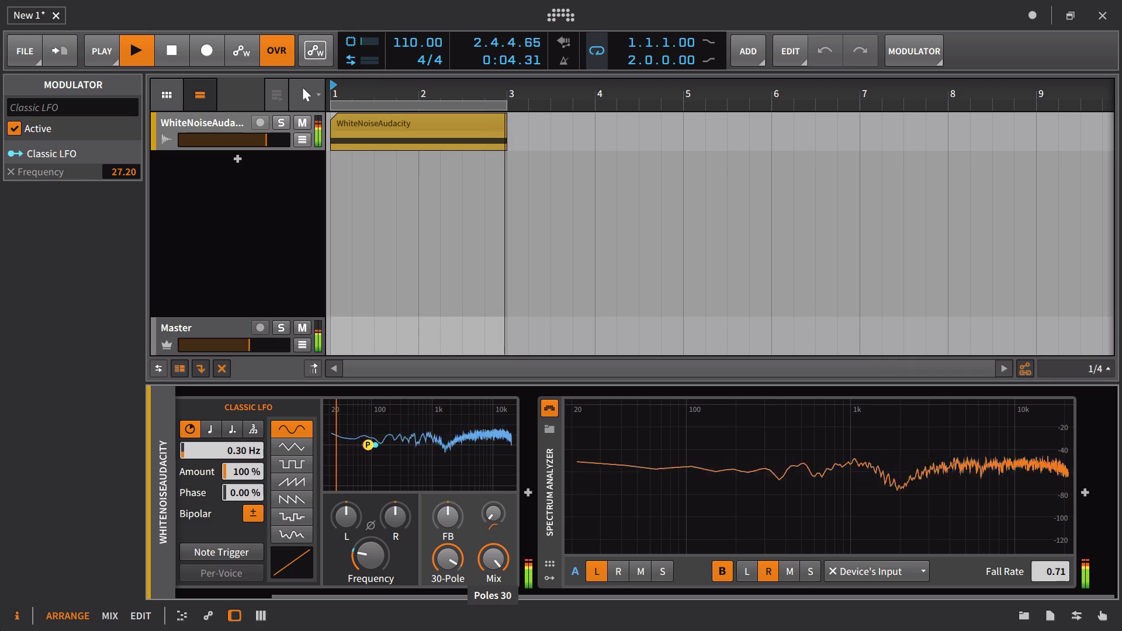
left_click_drag(447, 556, 448, 558)
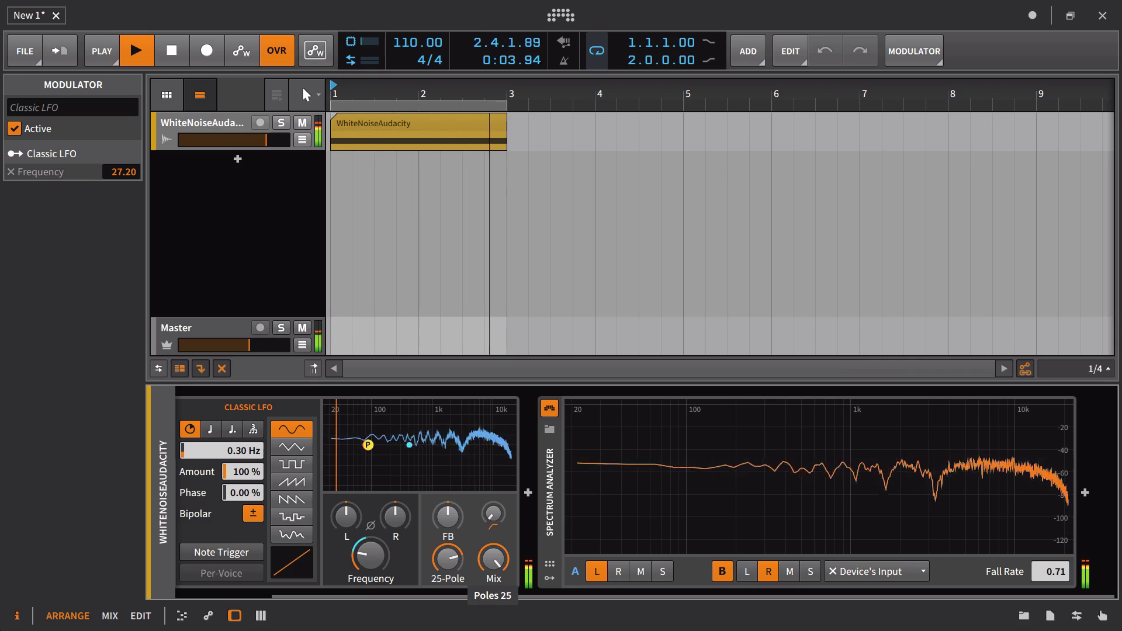
mouse_move(448, 559)
left_mouse_down()
mouse_move(452, 494)
mouse_move(448, 579)
left_mouse_up()
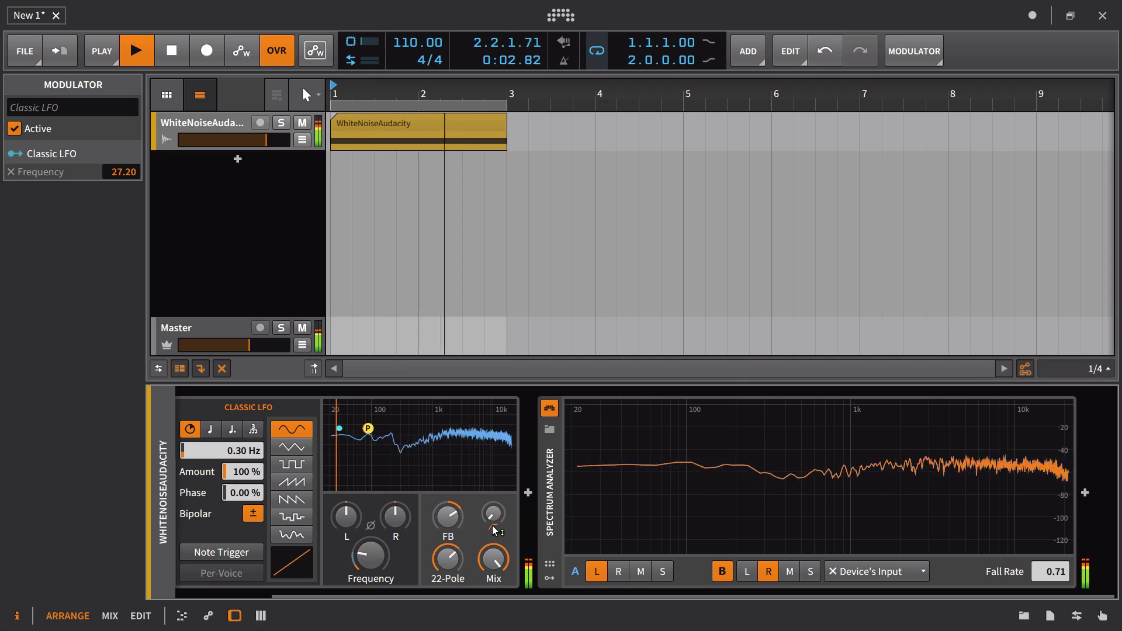
Step: Raise the Phaser's Frequency to about 147 Hz and its Low-skip Freq to just above that point, ending with playback stopped
mouse_move(492, 522)
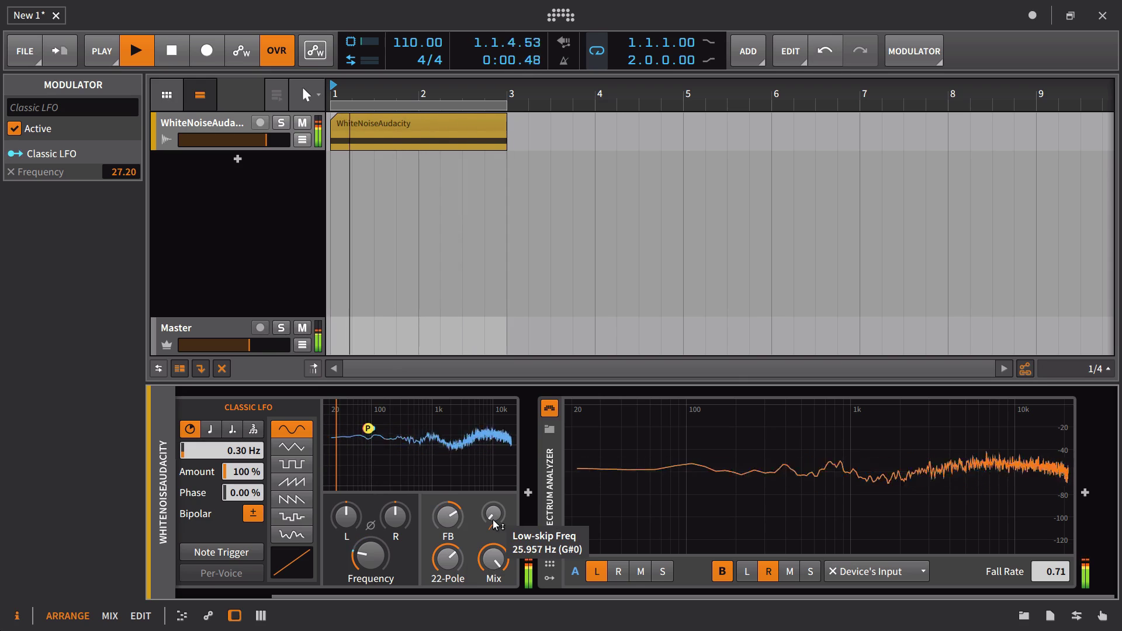
left_click_drag(370, 555, 370, 533)
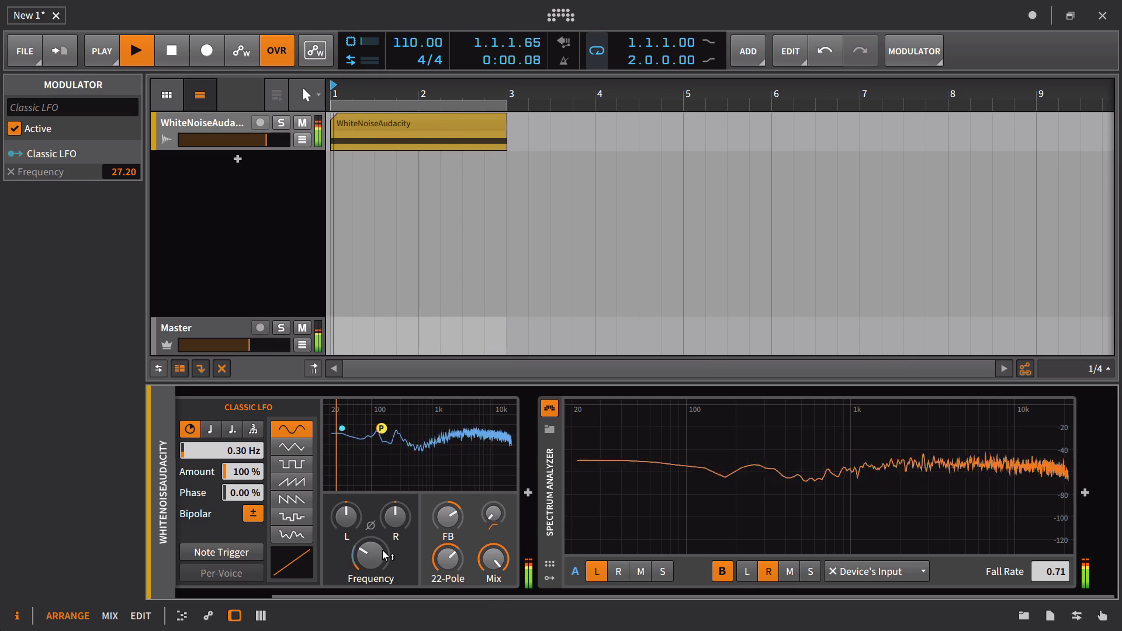
left_click_drag(493, 514, 492, 500)
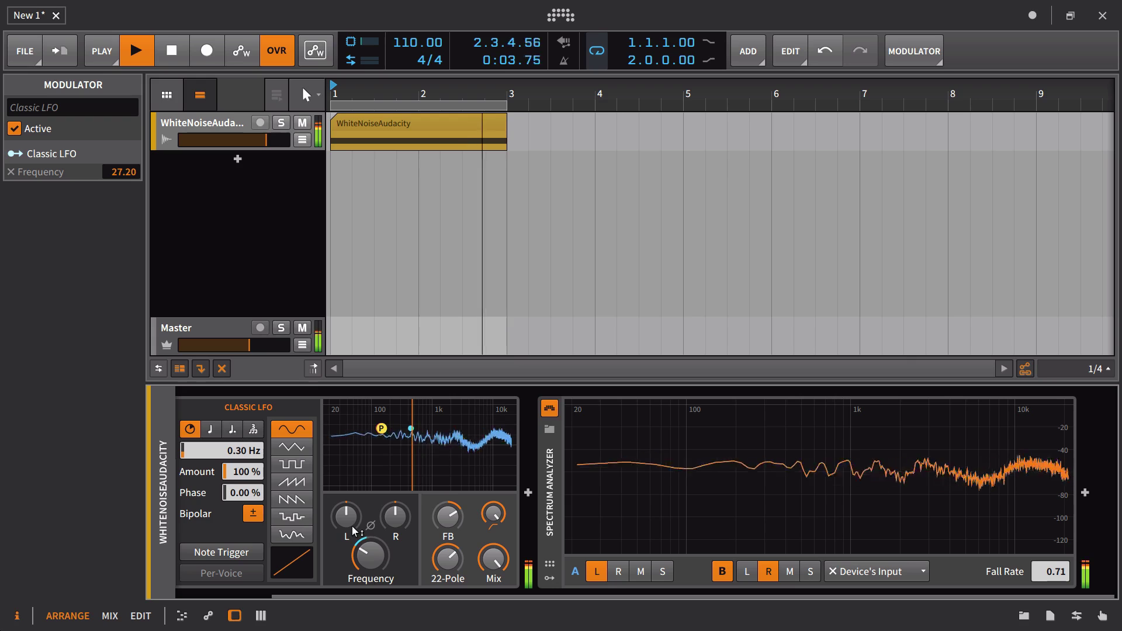
left_click_drag(492, 514, 472, 534)
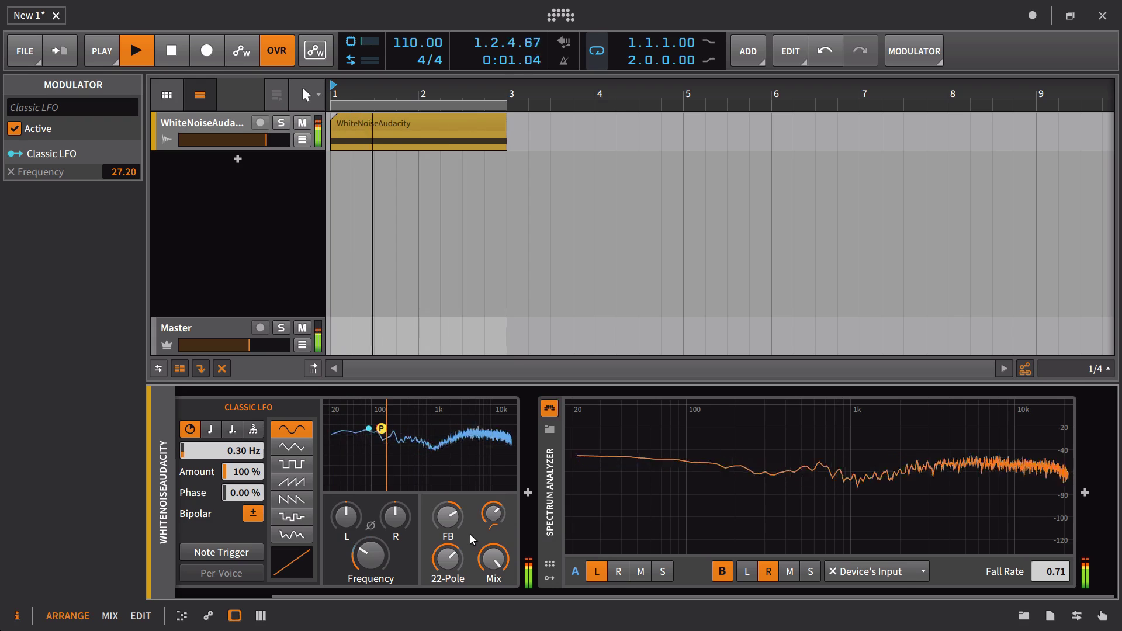
scroll(470, 534, "up", 2)
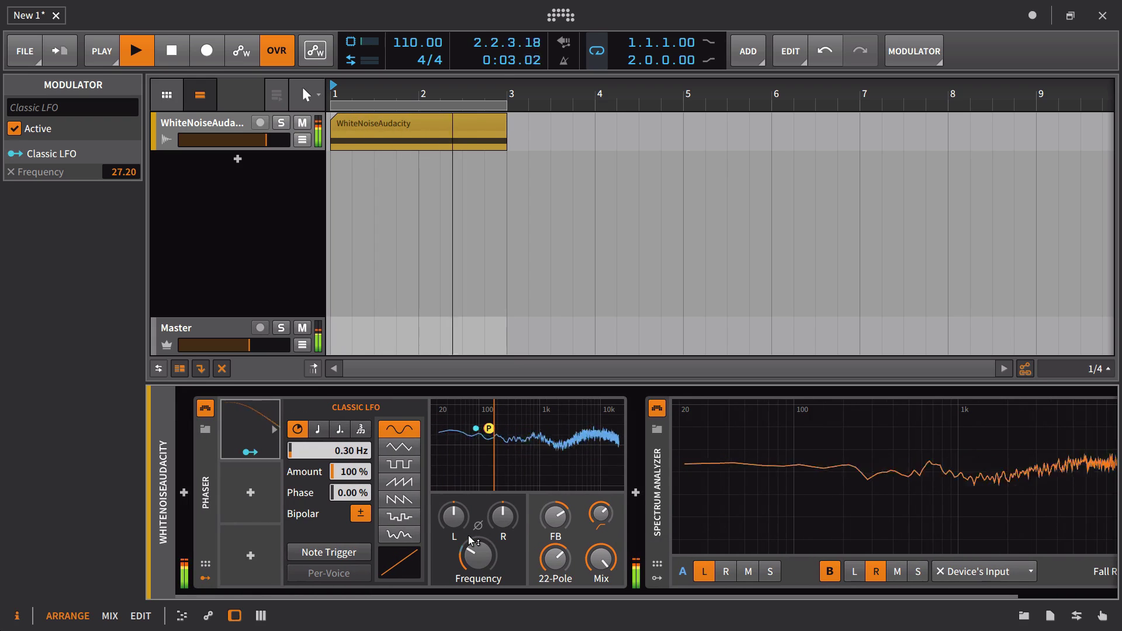
key("space")
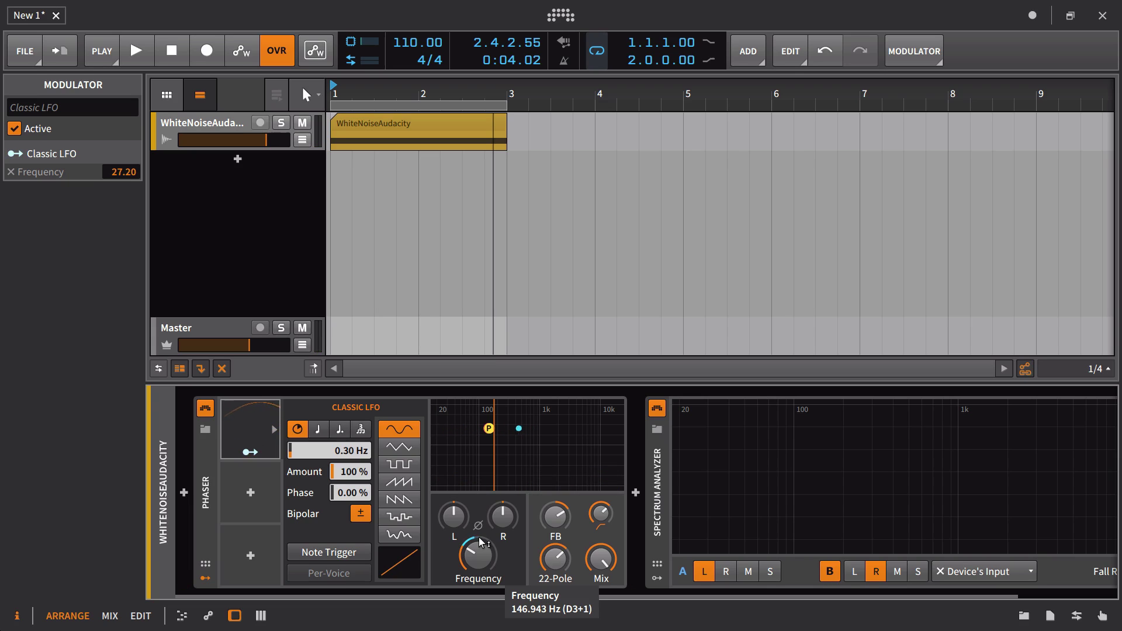
Step: Sync the Classic LFO's rate to the beat at 4/1 and toggle its Note Trigger while the white noise plays
left_click(315, 431)
left_click(329, 449)
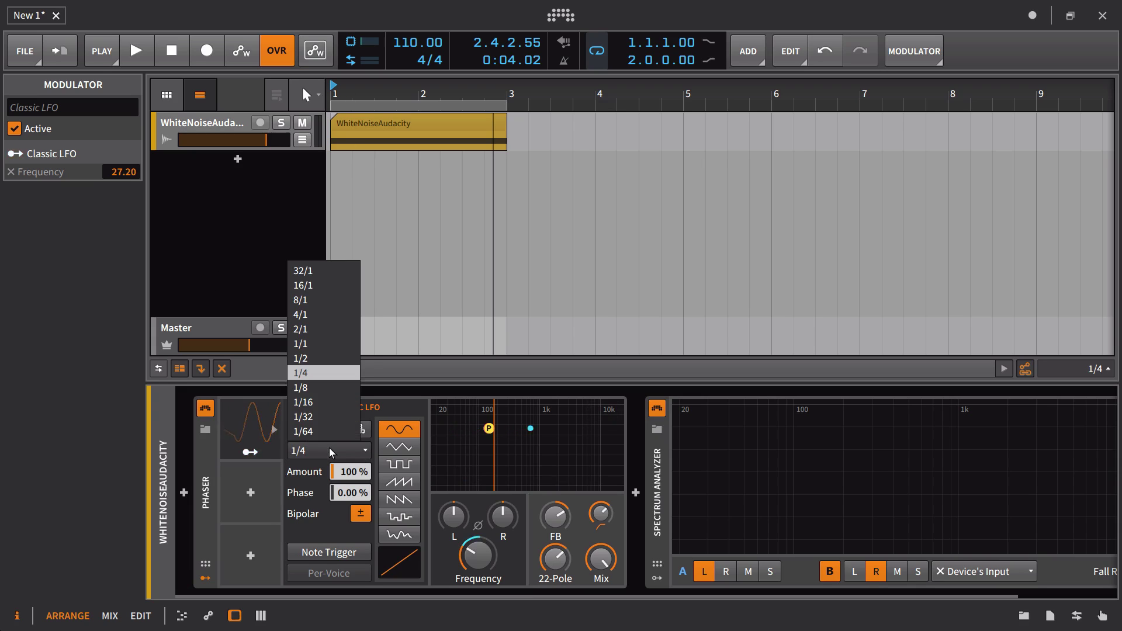
left_click(321, 314)
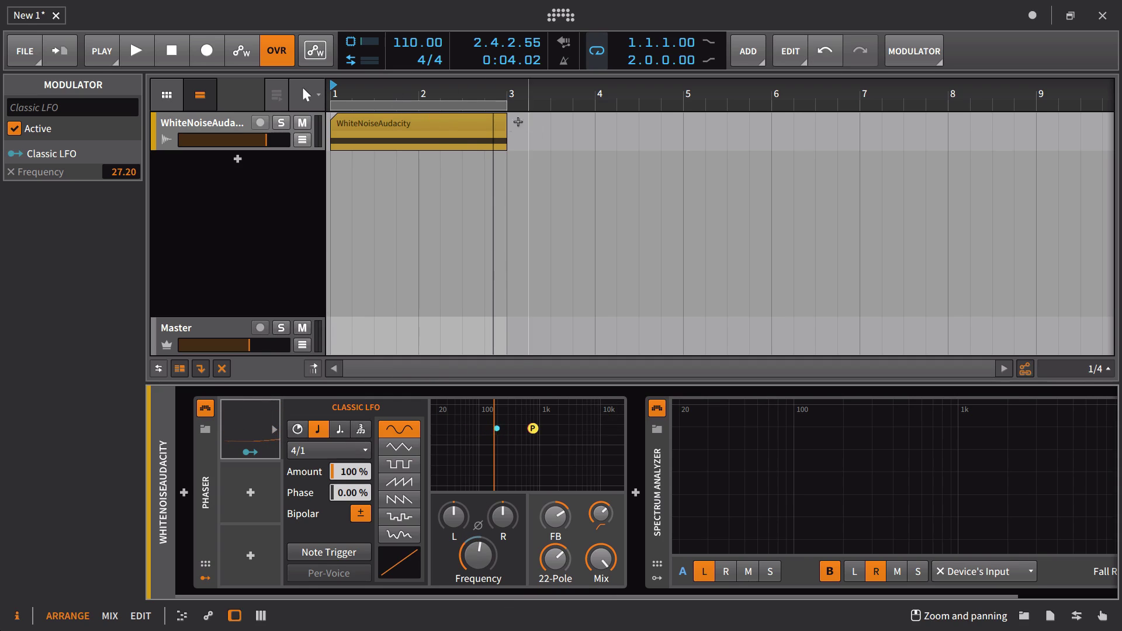
key("space")
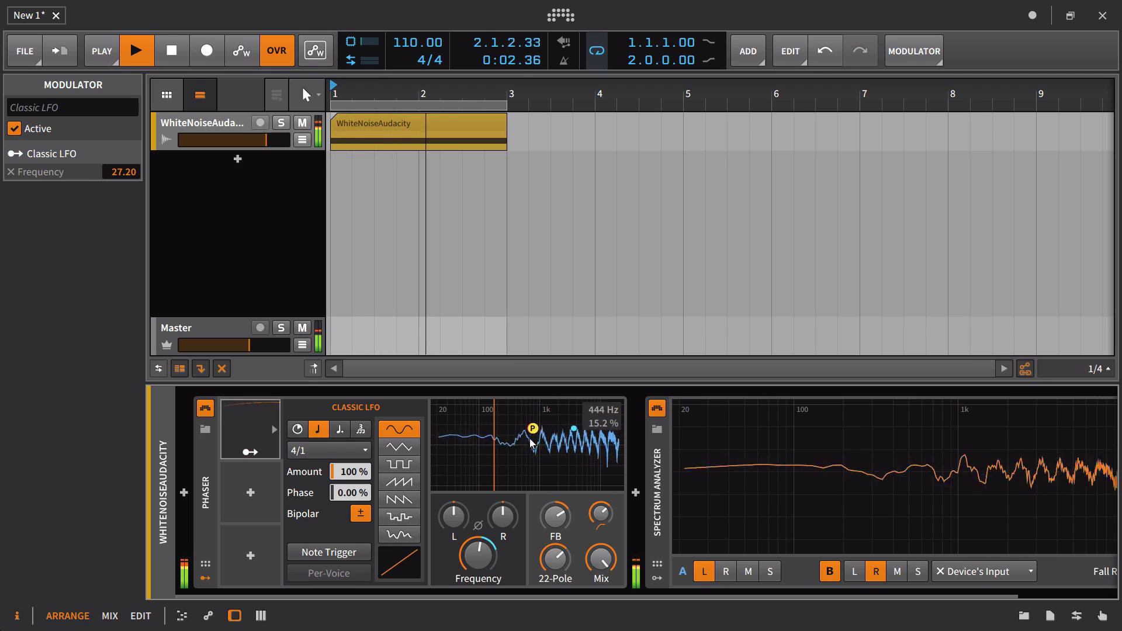
left_click(349, 555)
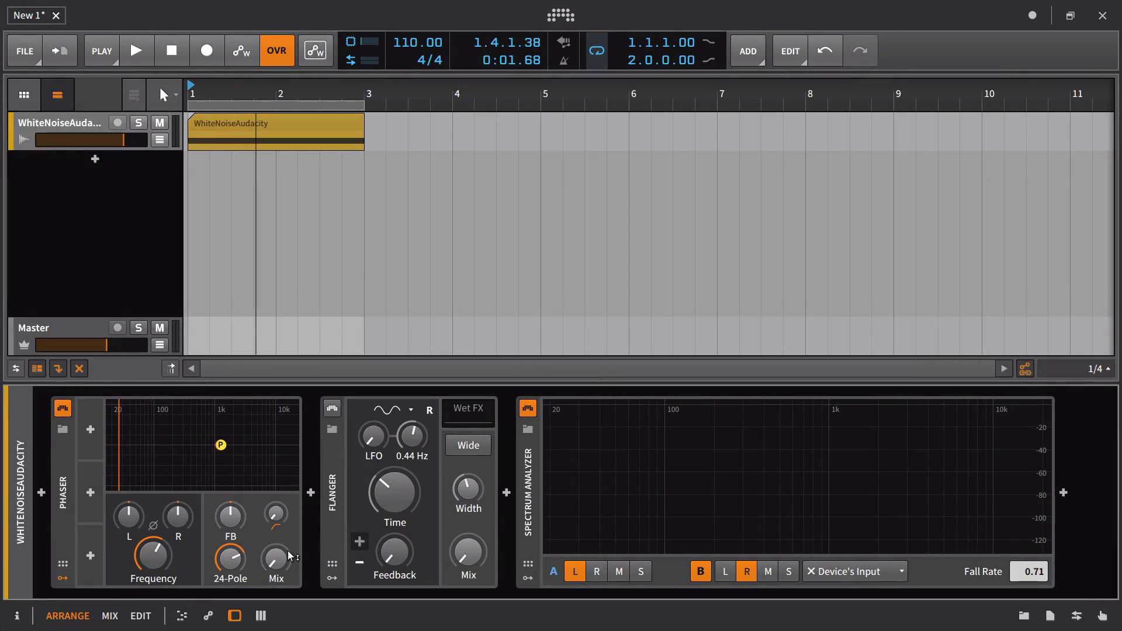
Step: Raise the Phaser's Mix well above zero and play the white noise through its 24-pole setting
mouse_move(290, 555)
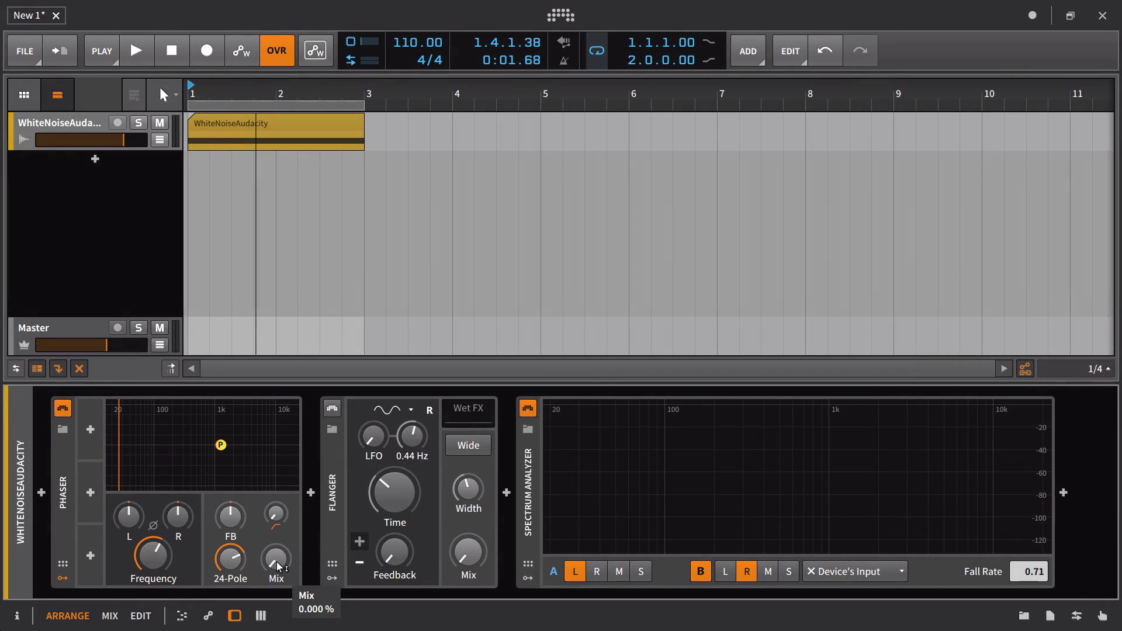
left_click_drag(272, 573, 273, 492)
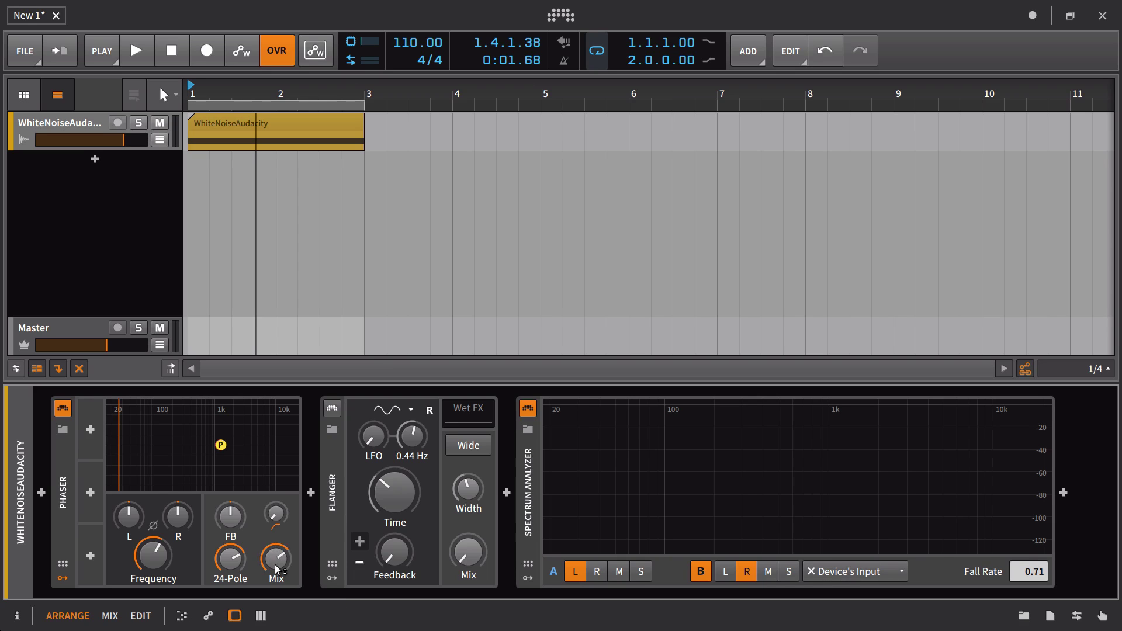
key("space")
Step: Return the Phaser's Mix to 0% and deactivate the Phaser, ending with playback stopped
left_click_drag(277, 577, 277, 628)
left_click(62, 407)
key("space")
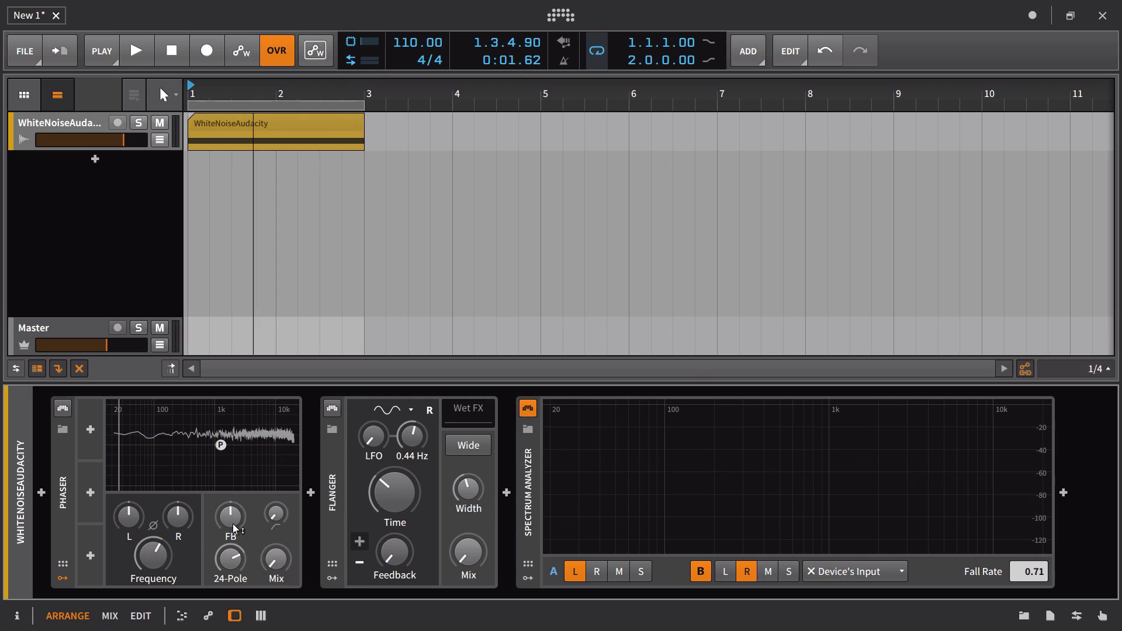
Step: Activate the Flanger, audition the white noise with its Mix at 100%, and return the Mix to 0%
left_click(332, 408)
key("space")
left_click_drag(474, 567, 473, 497)
key("space")
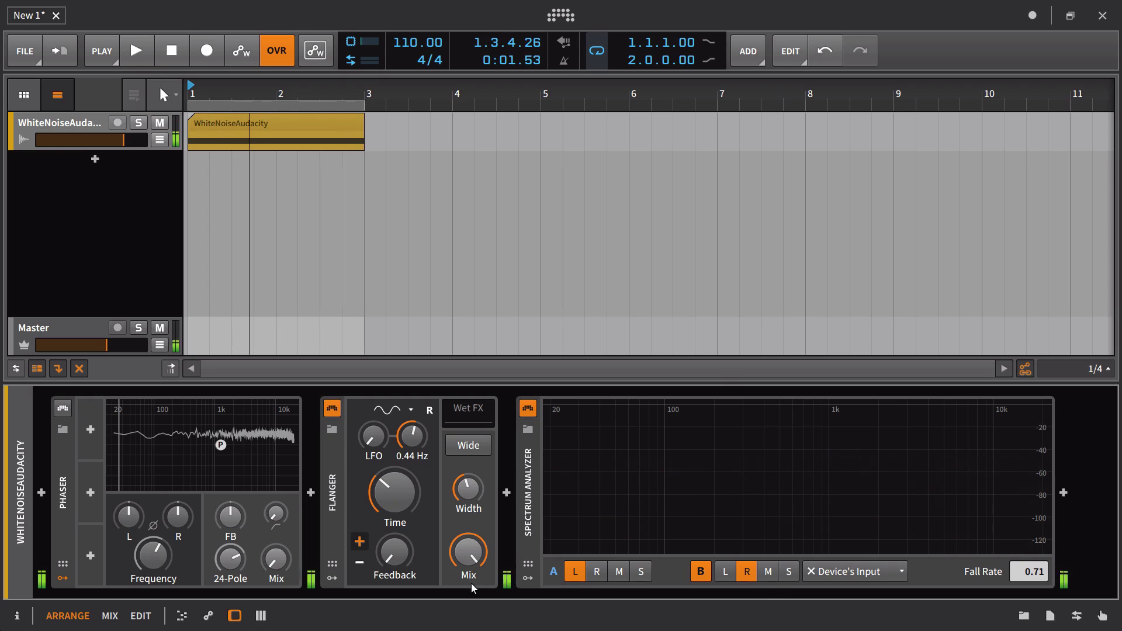
left_click_drag(473, 570, 473, 628)
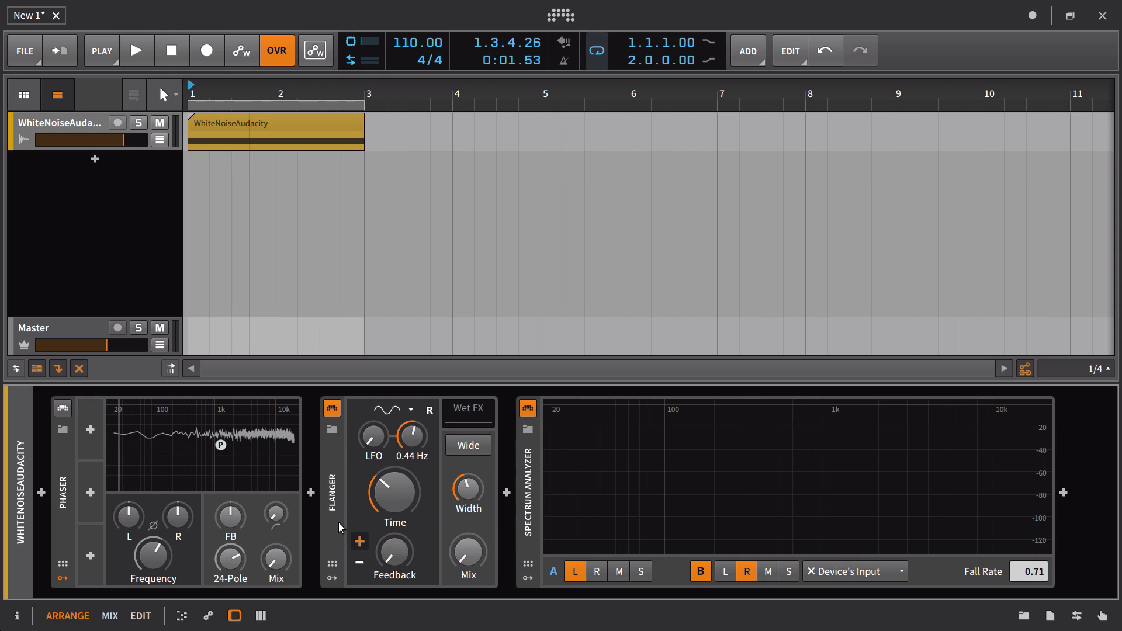
Step: Set the Flanger's Mix to about 50%
left_click_drag(476, 564, 476, 563)
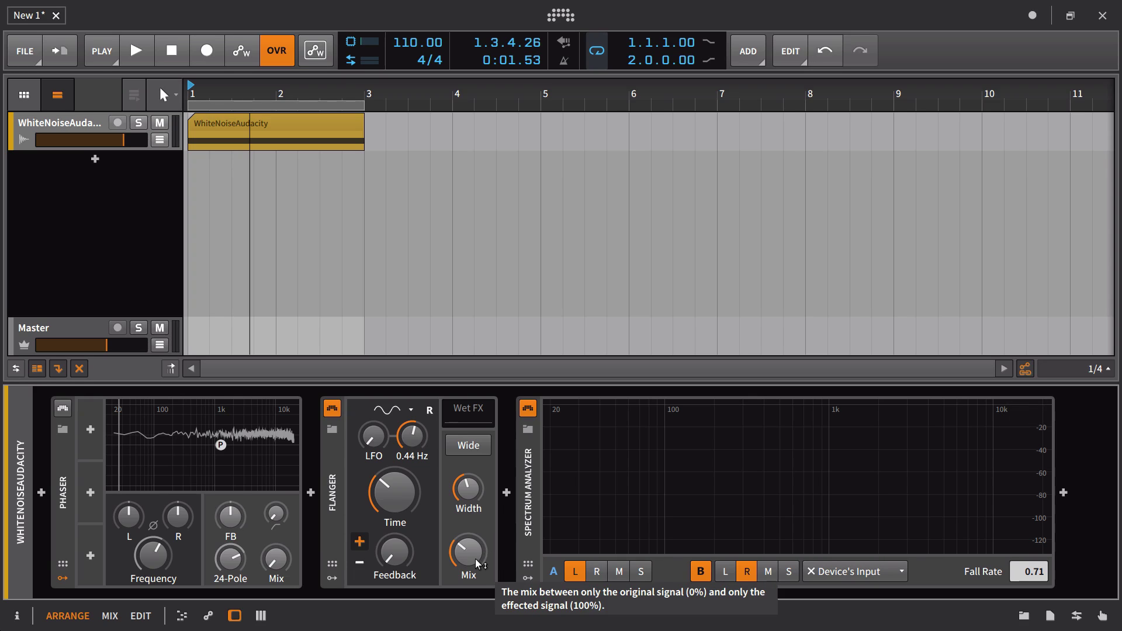
left_click_drag(474, 561, 466, 551)
left_click_drag(468, 555, 468, 526)
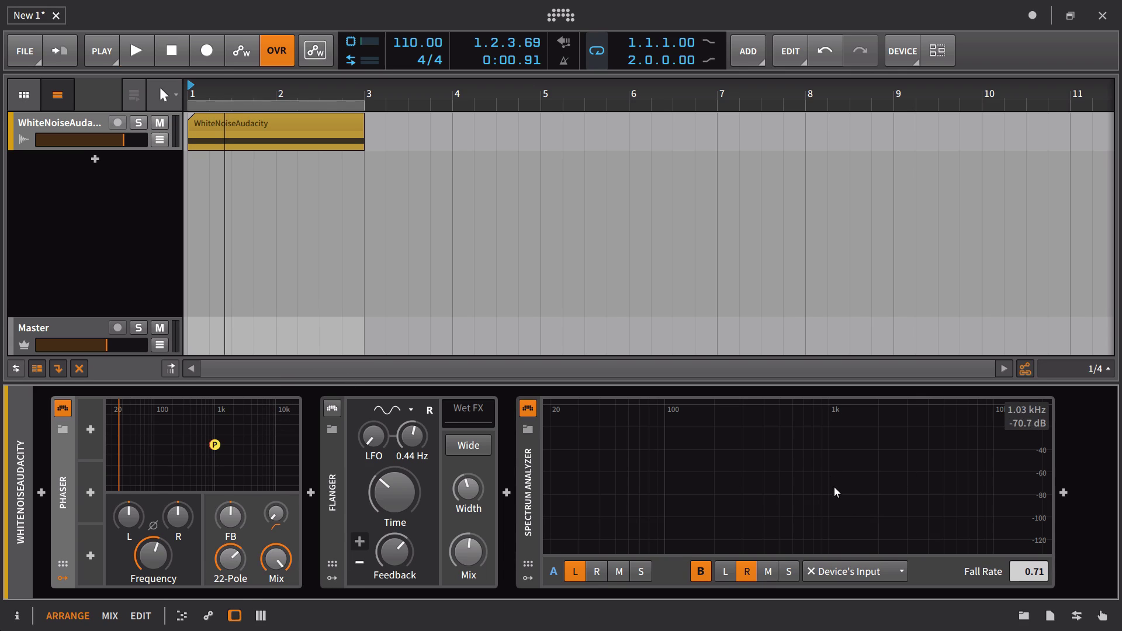
Step: Play the white noise through the 22-pole Phaser alone and raise its Frequency to about 3.65 kHz
key("space")
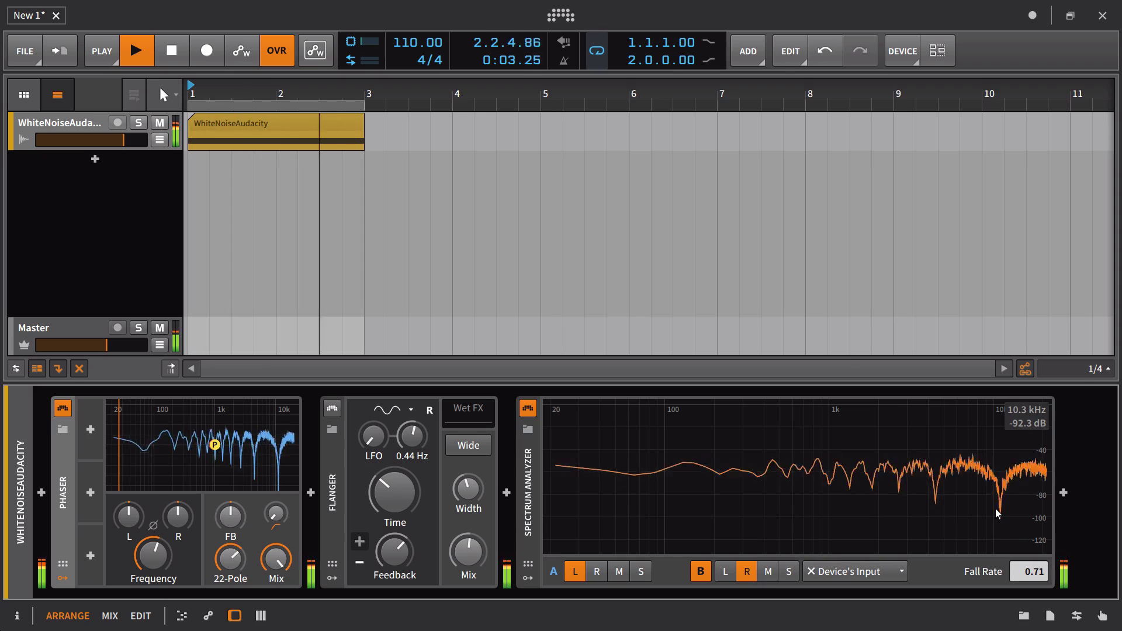
key("space")
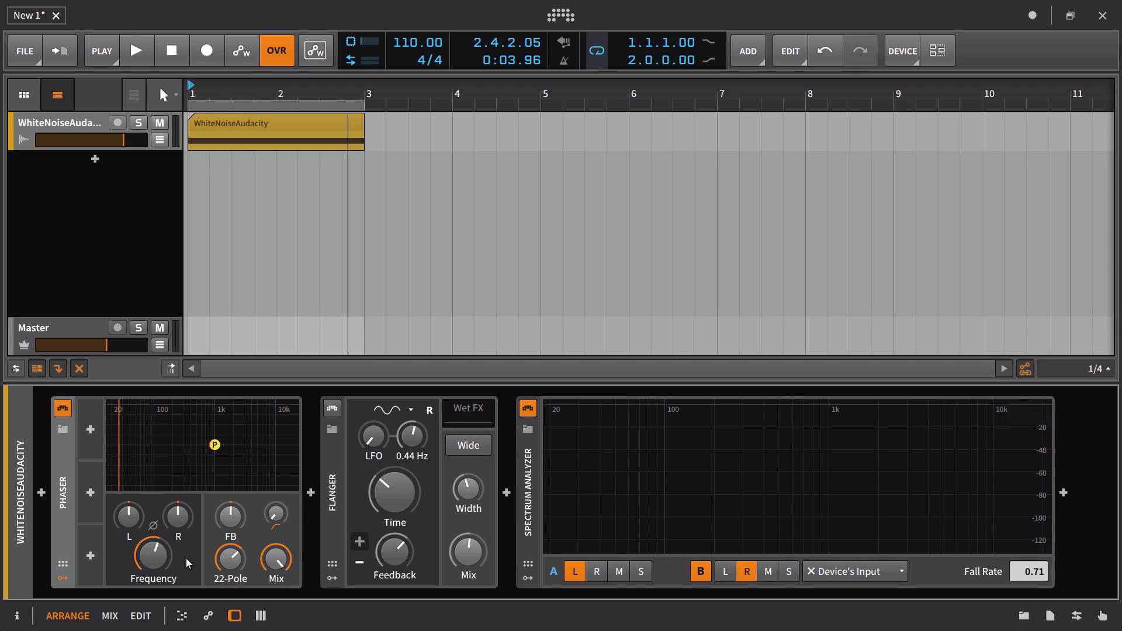
key("space")
mouse_move(153, 555)
left_mouse_down()
mouse_move(153, 503)
mouse_move(153, 574)
mouse_move(153, 543)
mouse_move(162, 558)
left_mouse_up()
key("space")
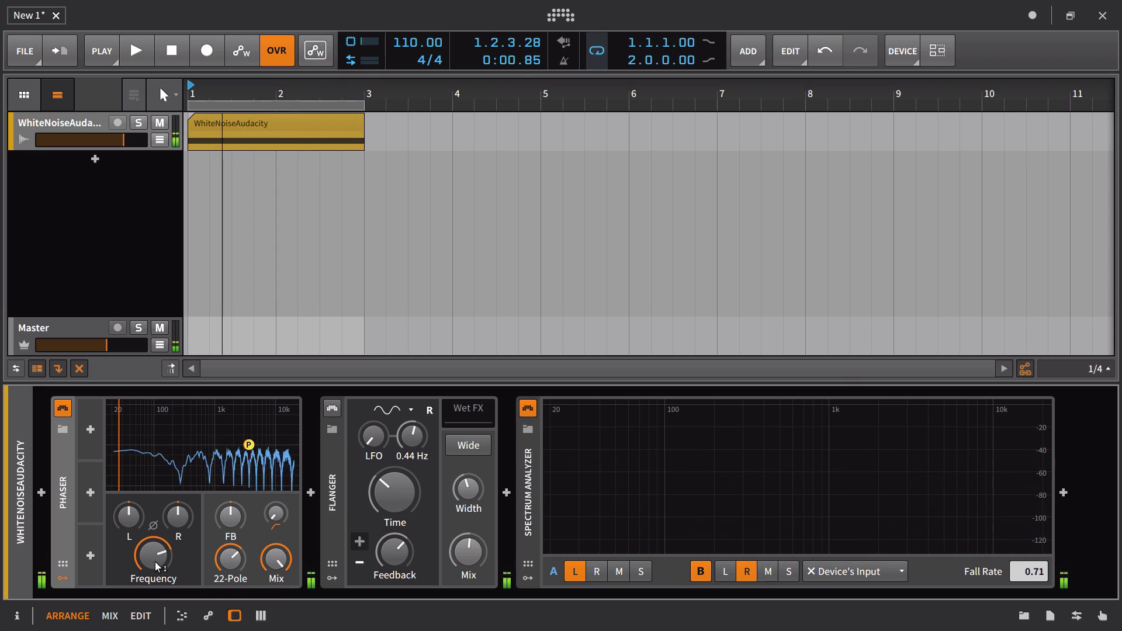
Step: Set the Phaser's Frequency to 1 kHz and activate the Flanger to play the white noise through both effects
double_click(155, 562)
type("1k")
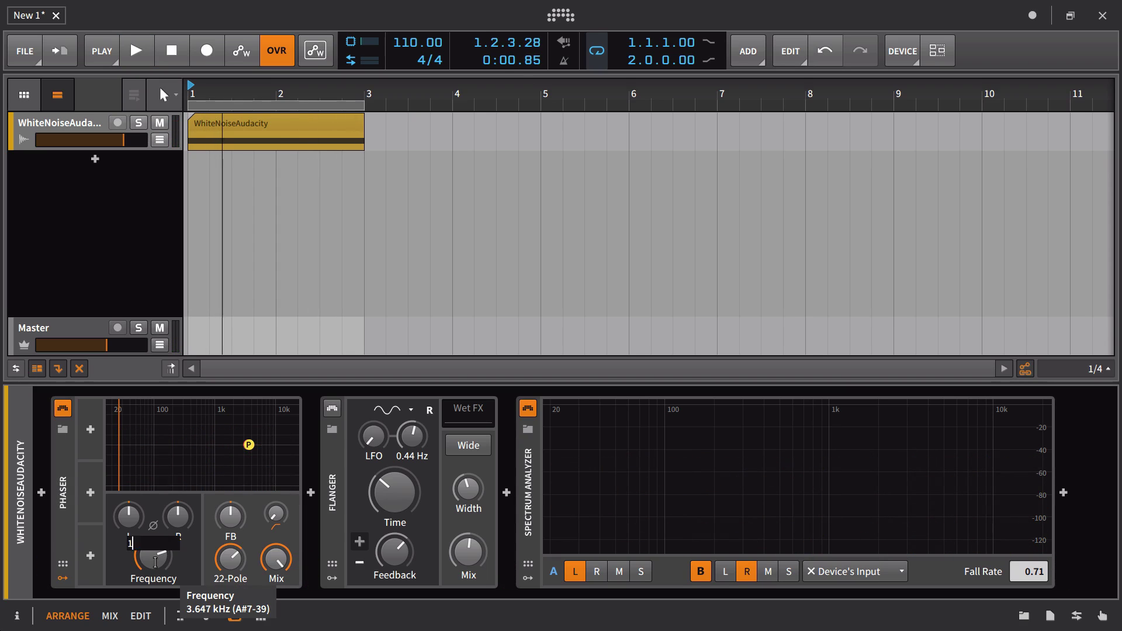
key("Return")
left_click(332, 407)
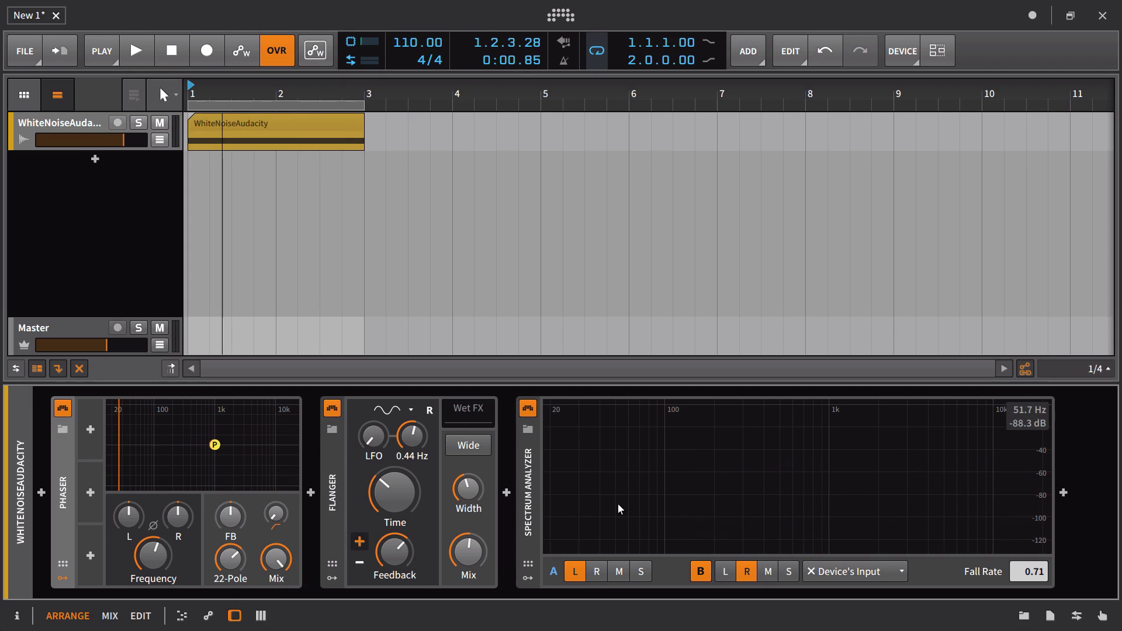
key("space")
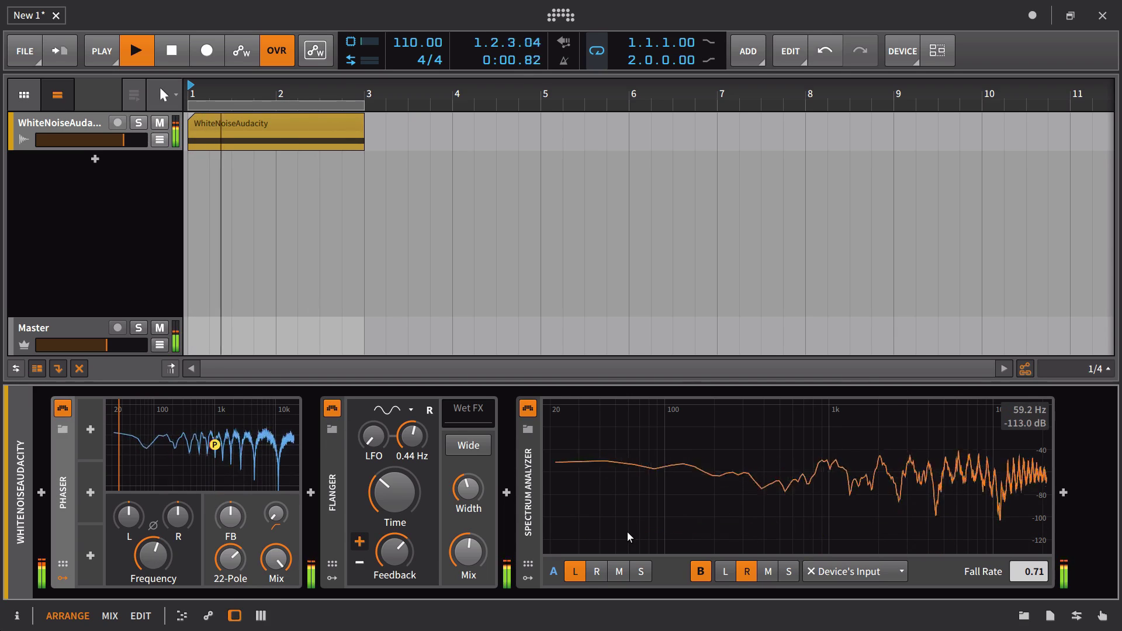
Step: Deactivate the Phaser and play the white noise through the Flanger alone to examine its spectrum, ending with playback stopped
left_click(62, 408)
key("space")
key("space")
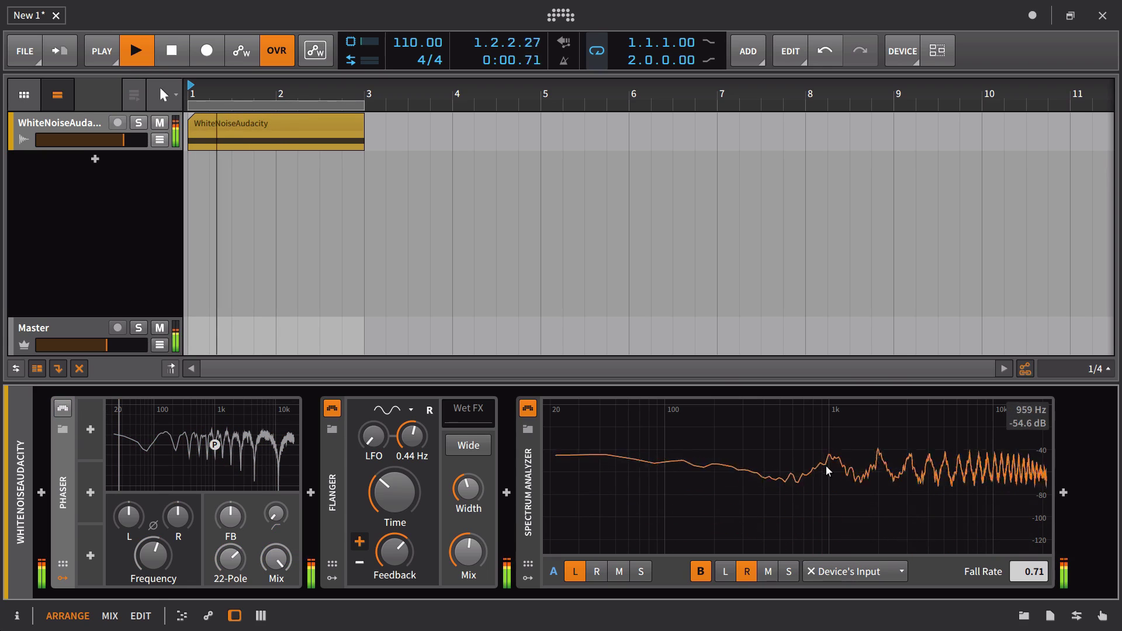
key("space")
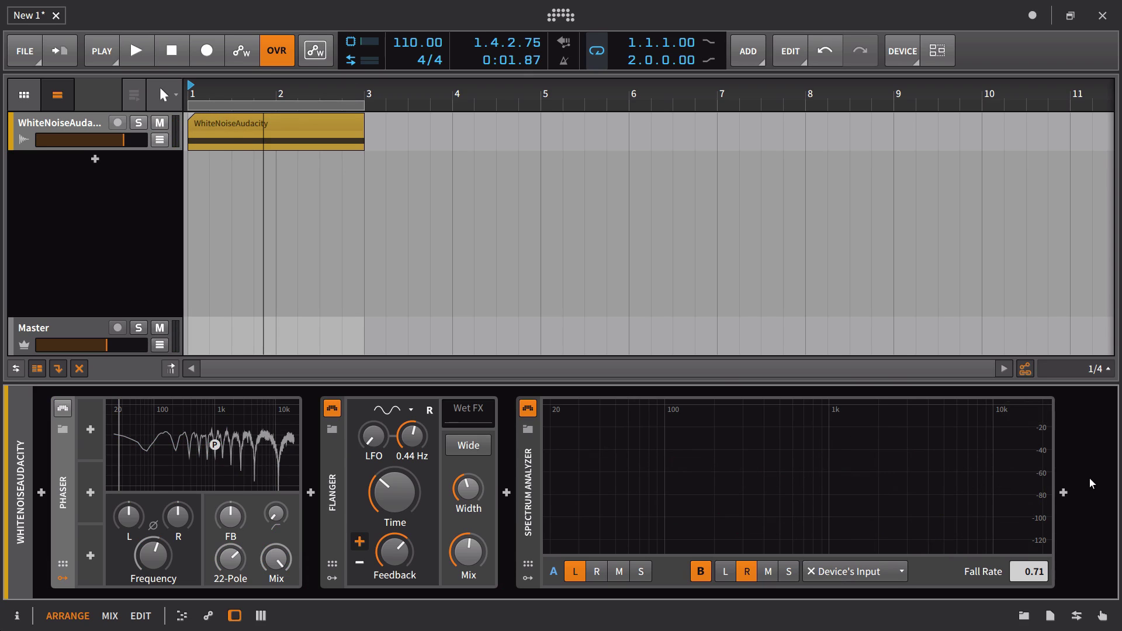
key("space")
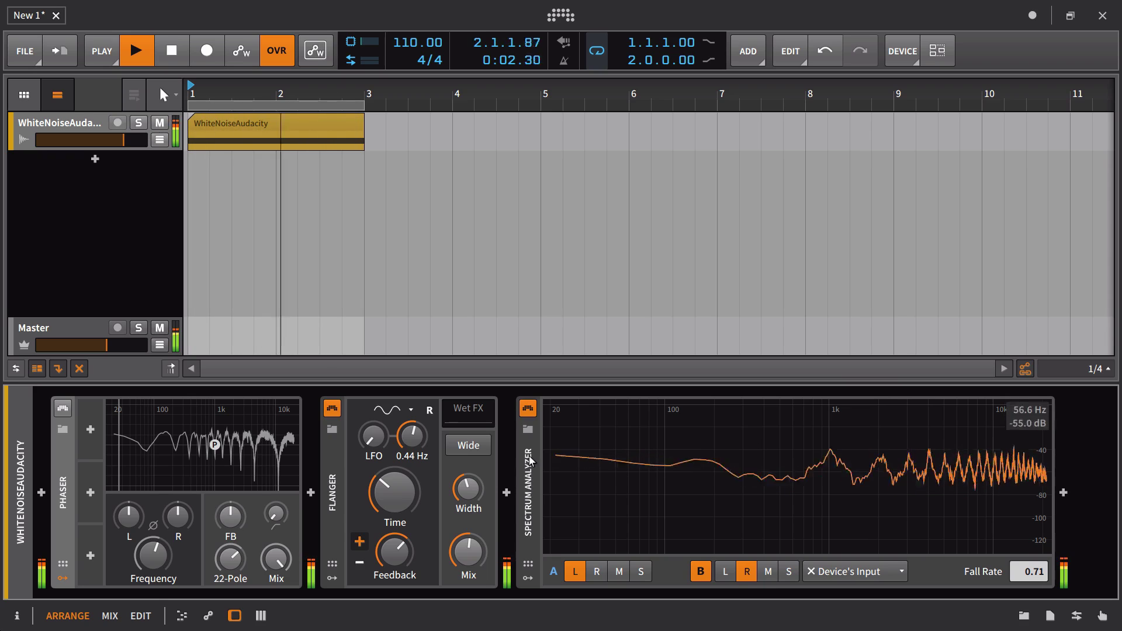
key("space")
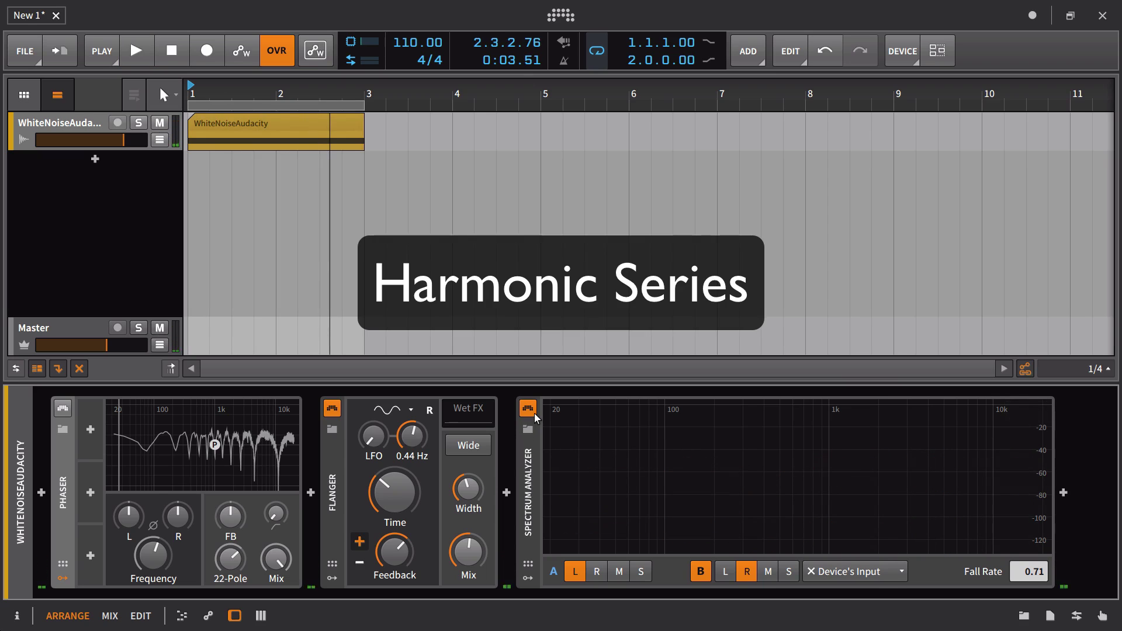
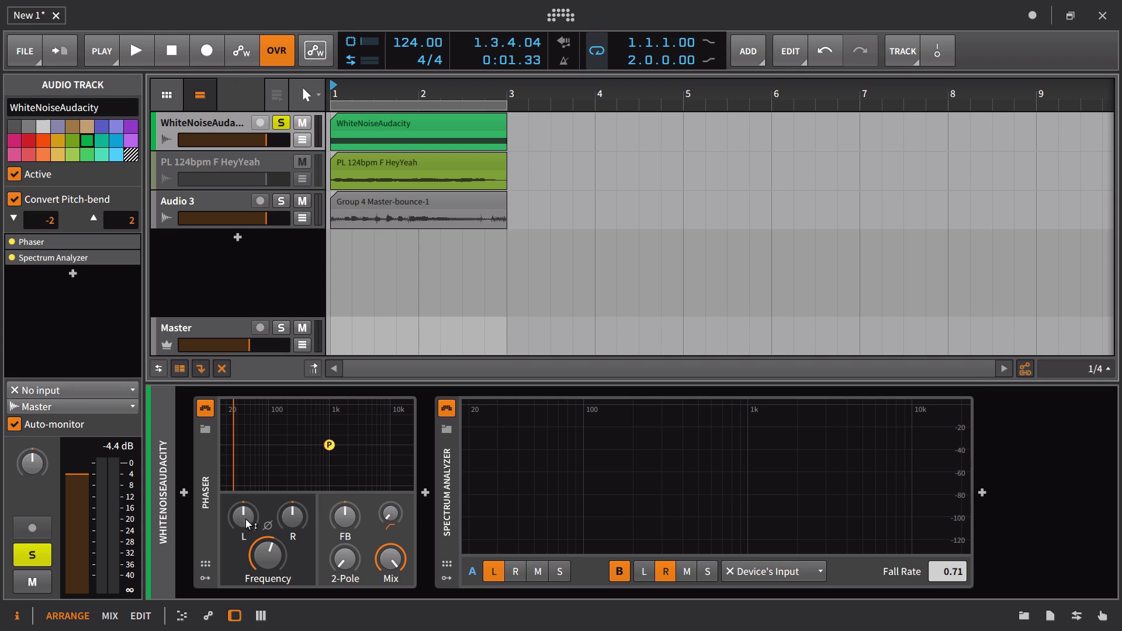
Step: Play the white noise through the 2-pole Phaser and set its L frequency offset to +12 semitones
mouse_move(246, 520)
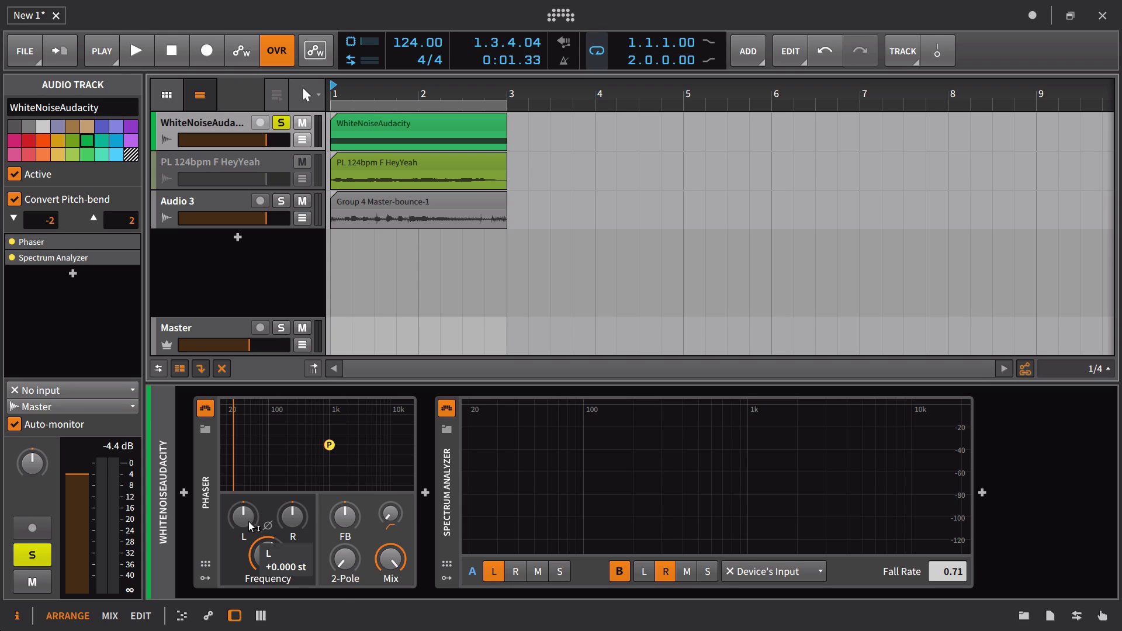
mouse_move(278, 558)
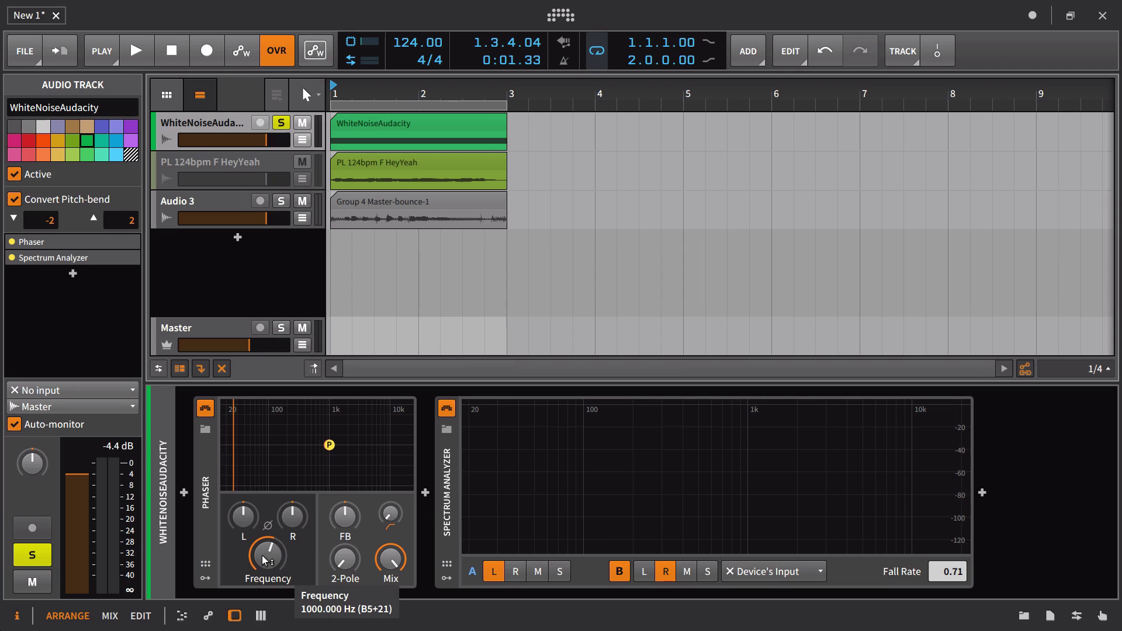
key("space")
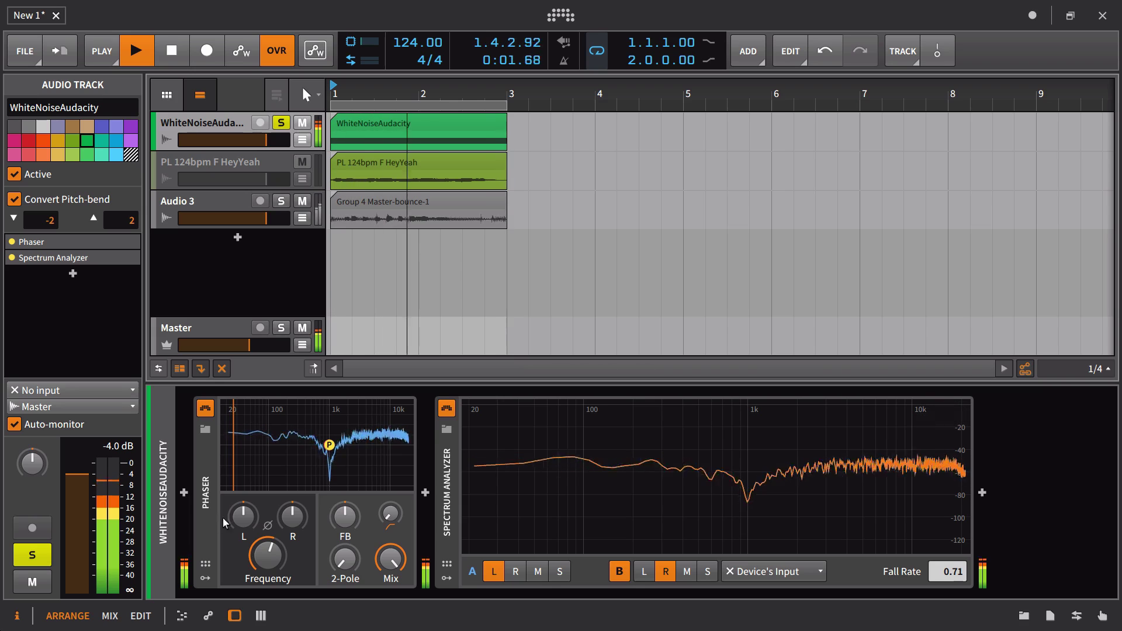
double_click(250, 525)
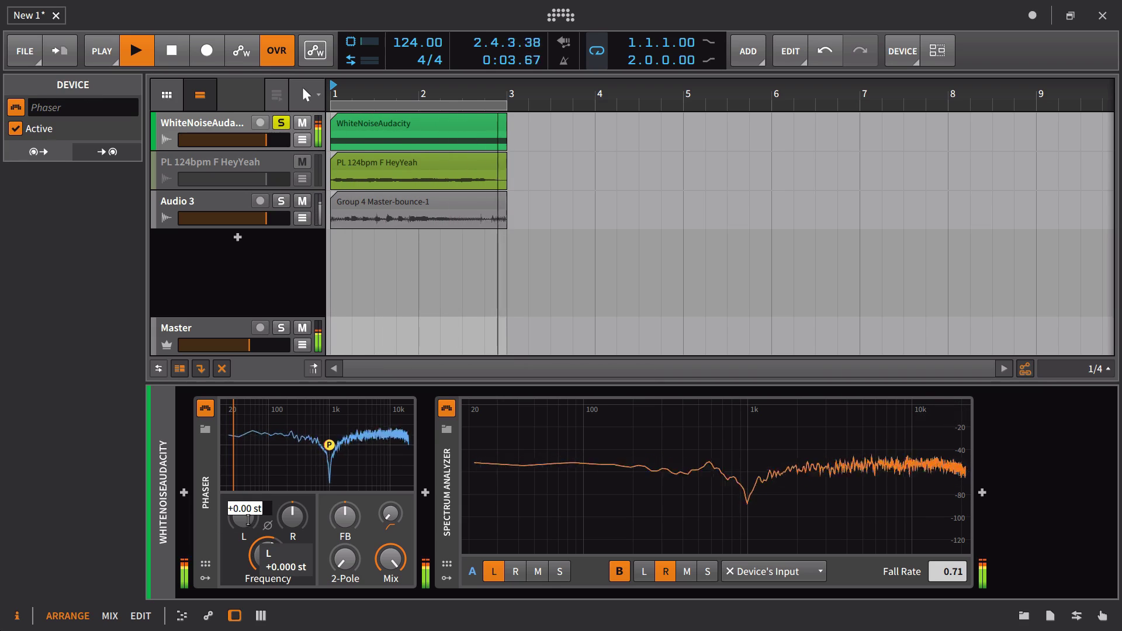
type("12")
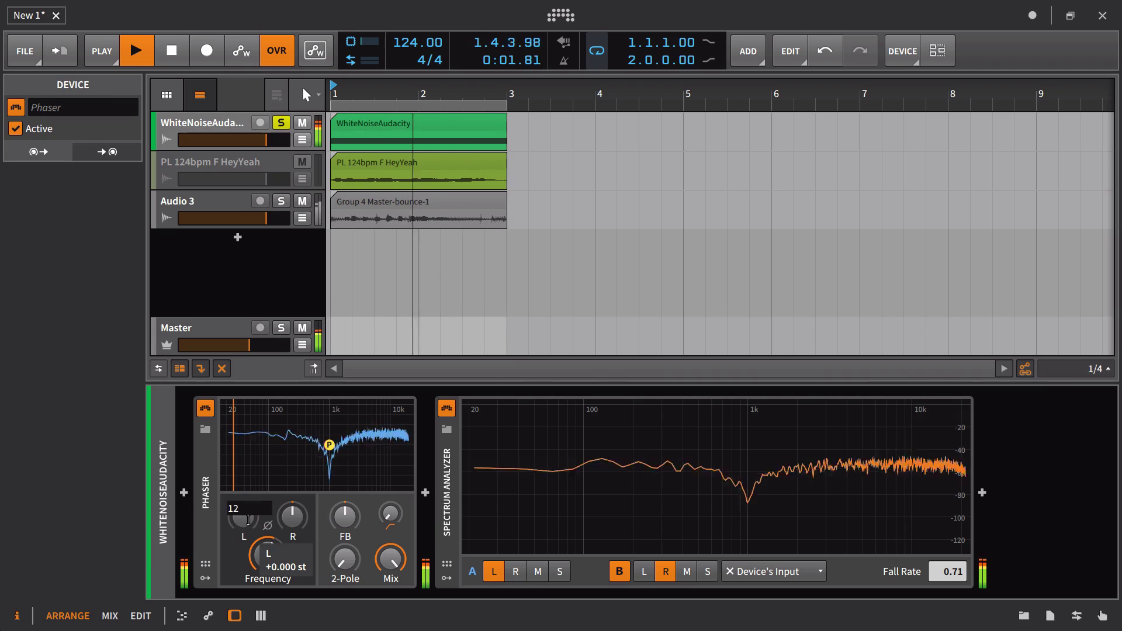
key("Return")
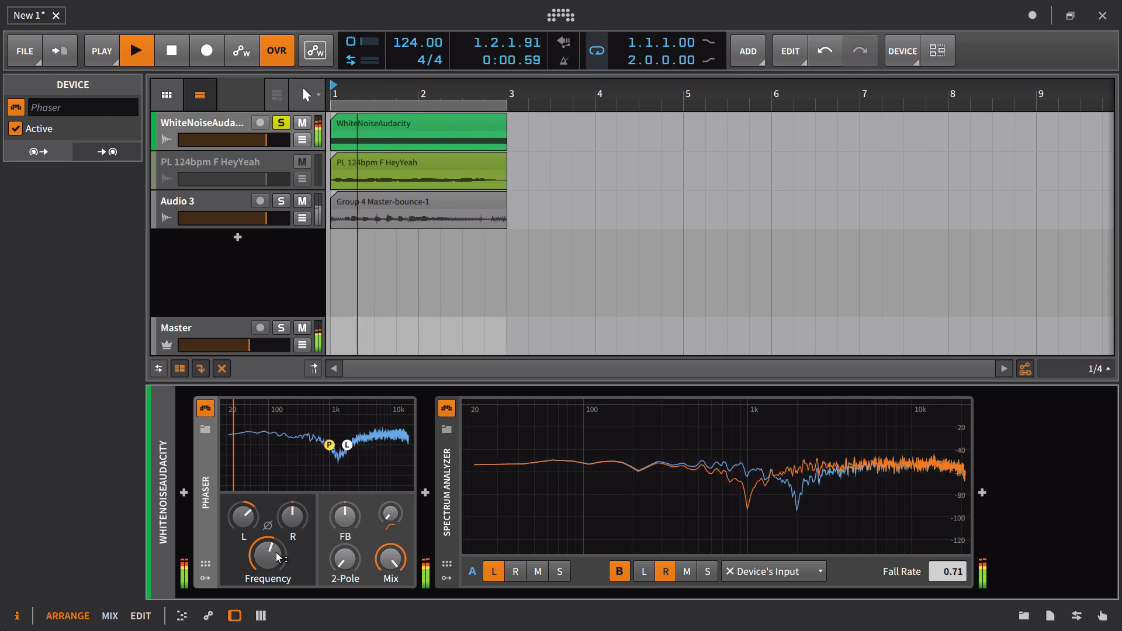
Step: Sweep the Phaser's Frequency down to about 489 Hz and up to 707 Hz, and set it back to 1 kHz
left_click_drag(274, 552, 274, 582)
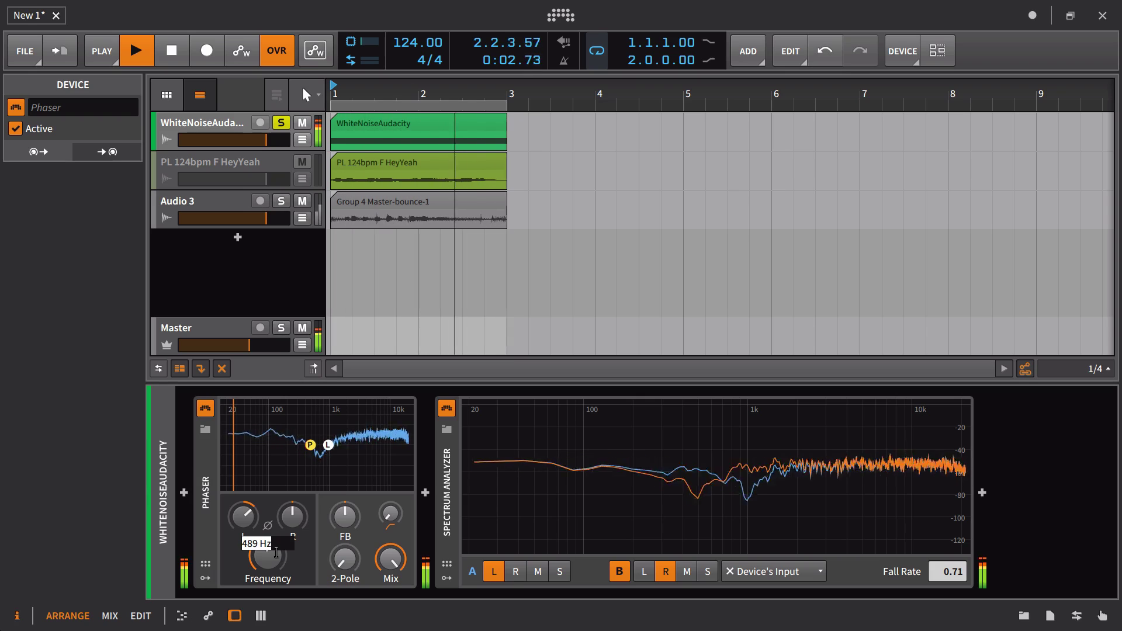
mouse_move(276, 552)
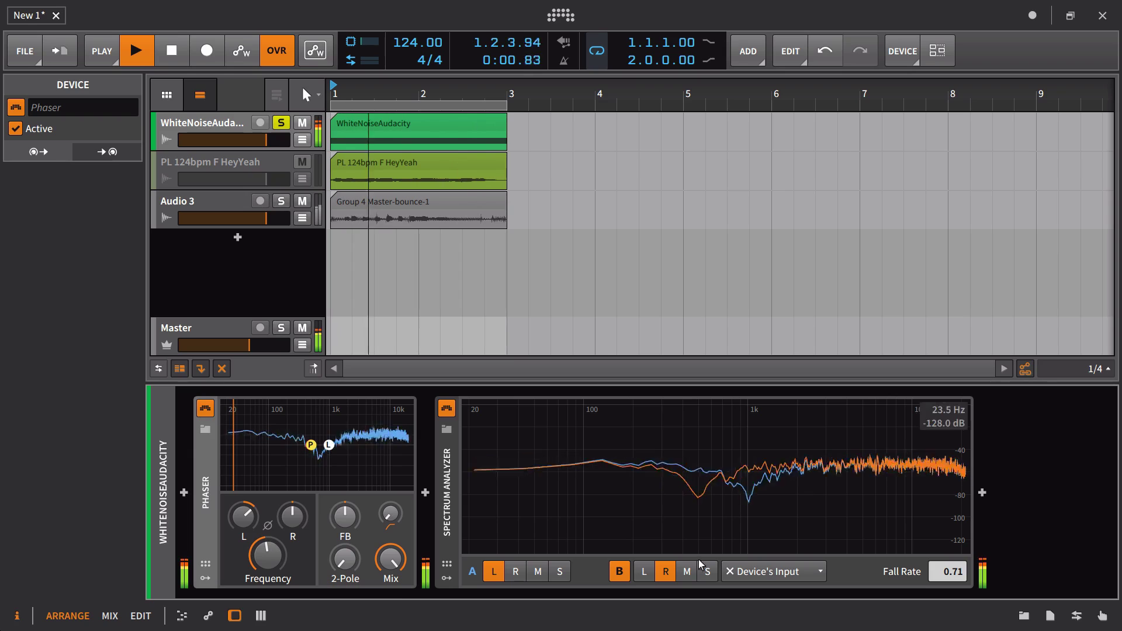
left_click_drag(245, 579, 264, 564)
double_click(265, 564)
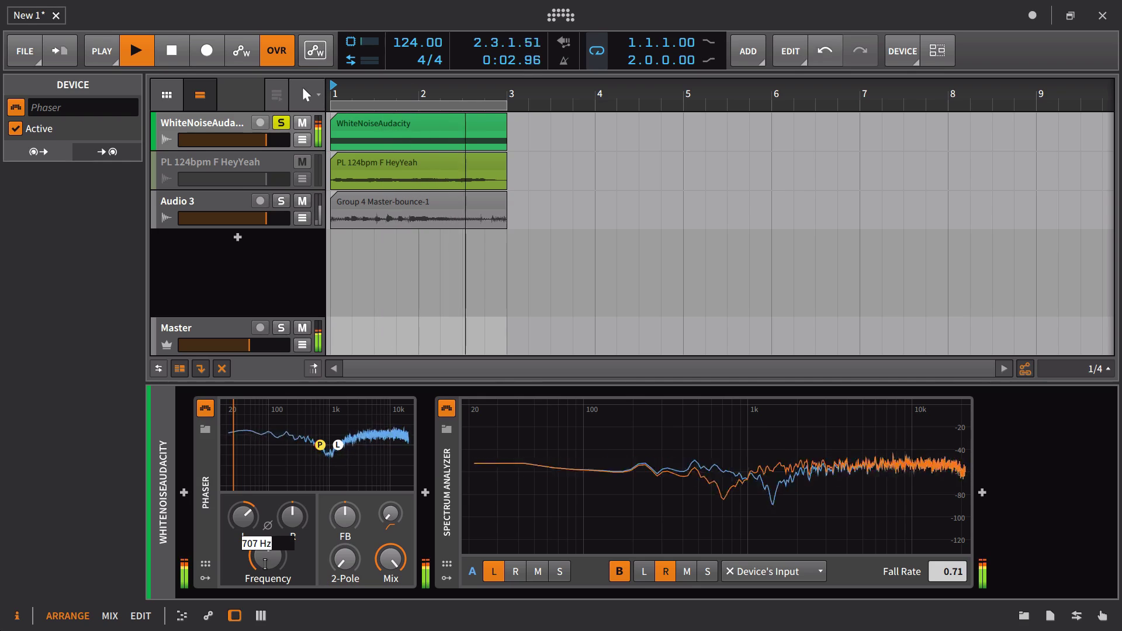
key("BackSpace")
type("1k")
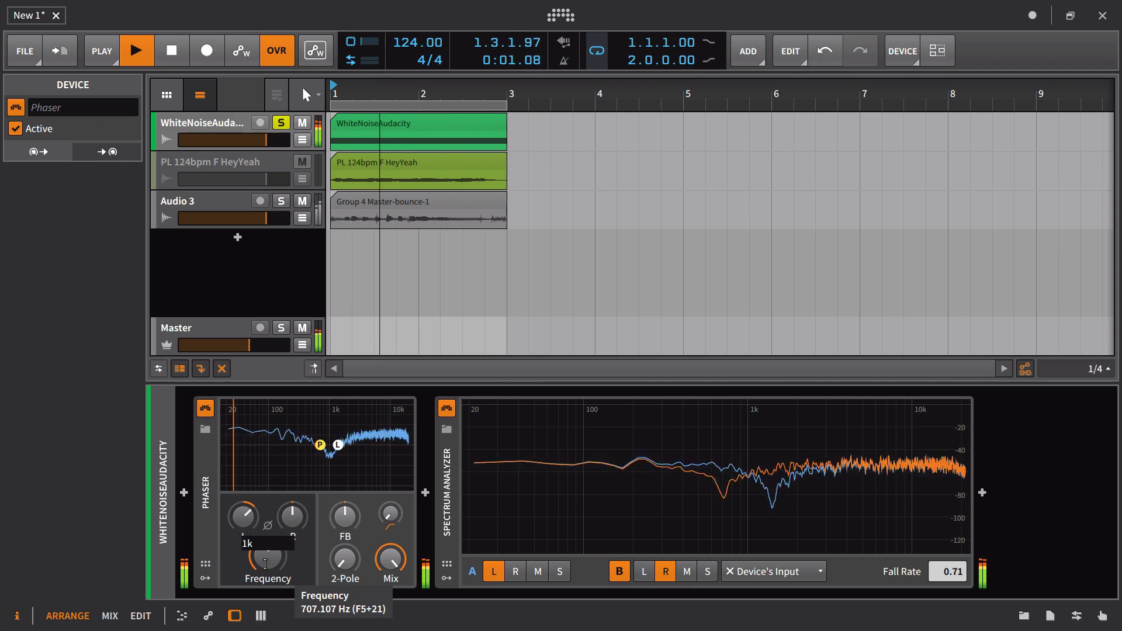
key("Return")
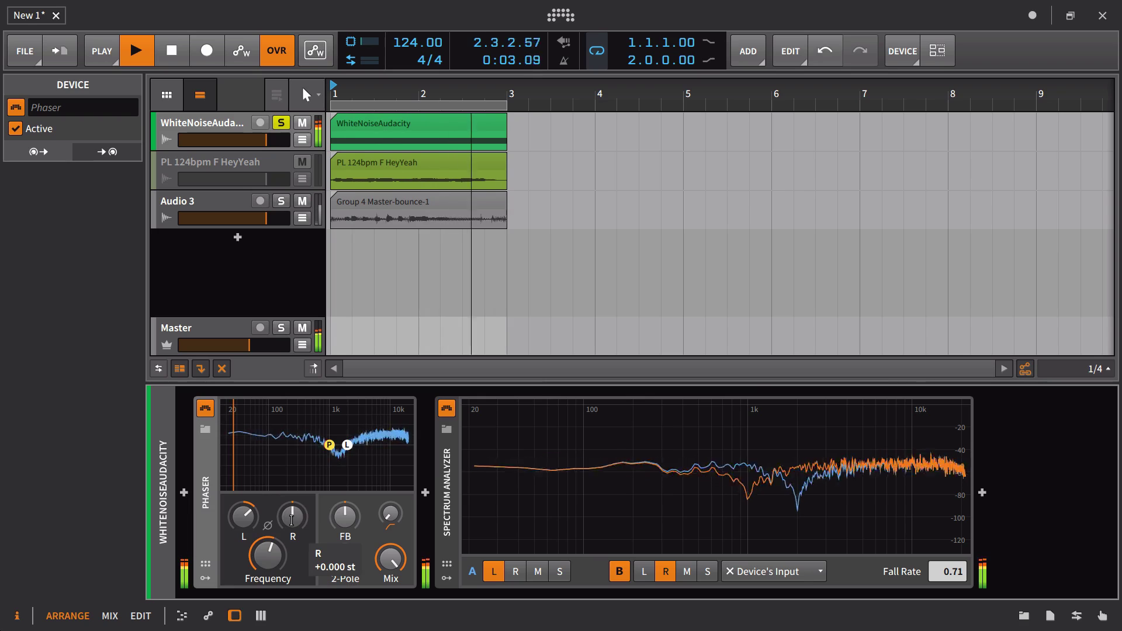
Step: Set the Phaser's R frequency offset to -12 semitones
double_click(299, 520)
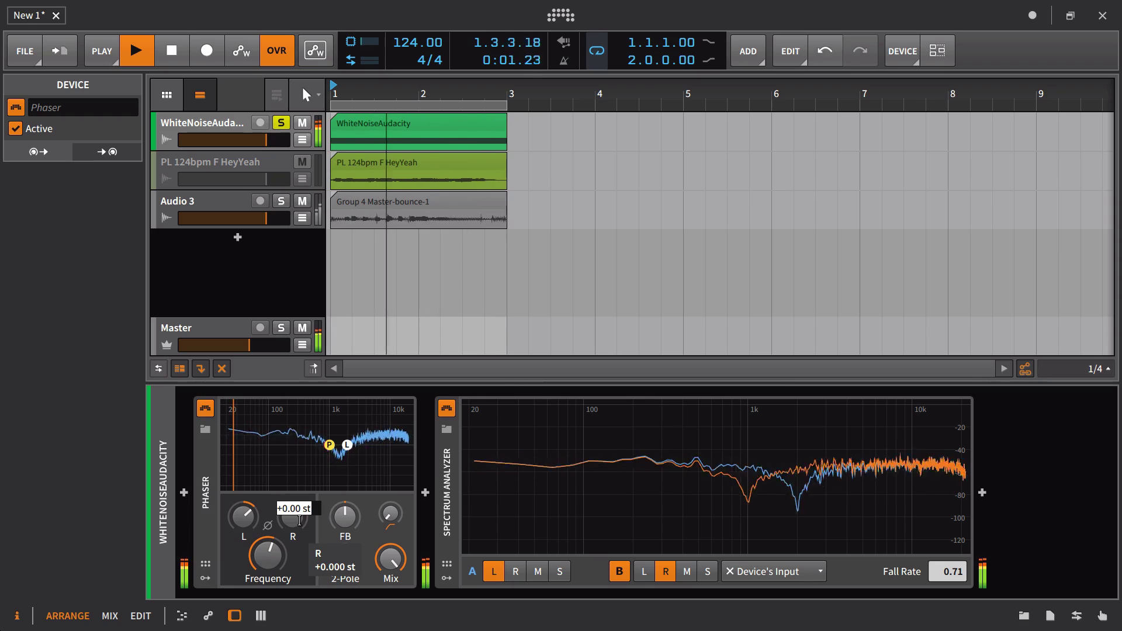
type("-12")
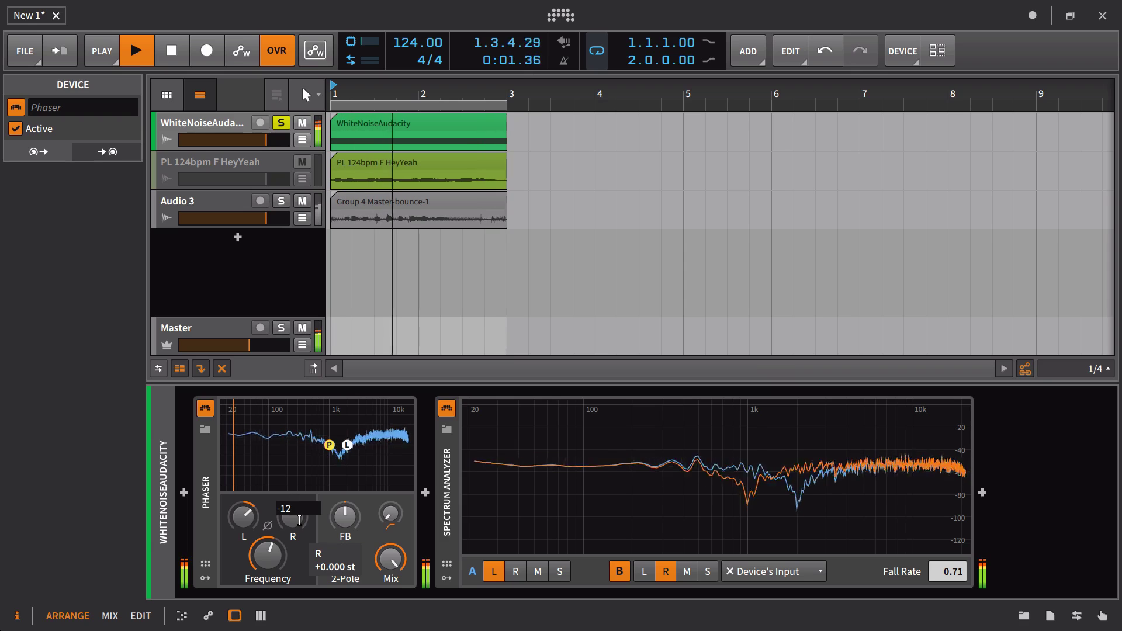
key("Return")
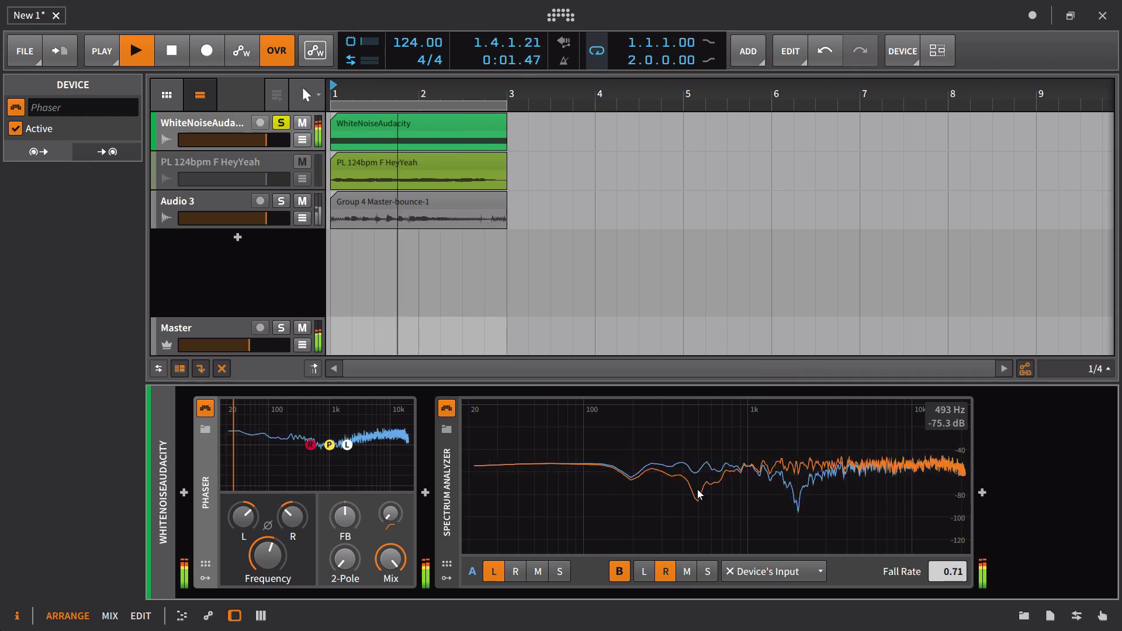
Step: Raise the Phaser to 27 poles and lower its Frequency while listening, ending with playback stopped
mouse_move(238, 570)
left_mouse_down()
mouse_move(239, 557)
mouse_move(238, 591)
mouse_move(238, 545)
mouse_move(238, 596)
mouse_move(239, 540)
mouse_move(238, 572)
left_mouse_up()
left_click_drag(342, 567, 344, 572)
mouse_move(269, 555)
left_mouse_down()
mouse_move(269, 578)
mouse_move(268, 544)
mouse_move(269, 558)
left_mouse_up()
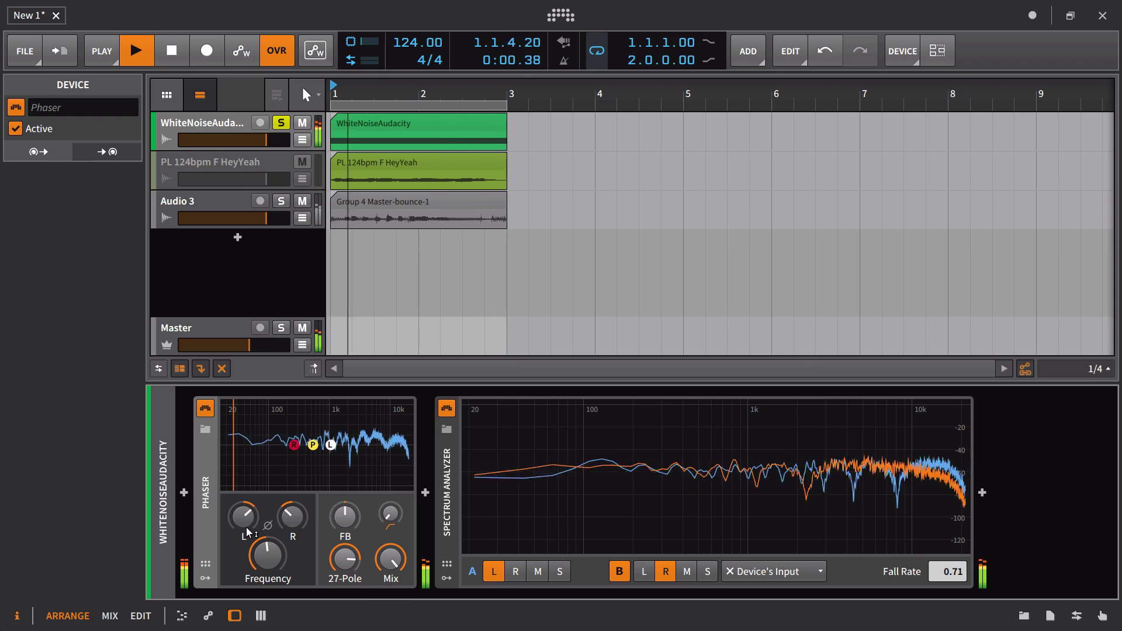
key("space")
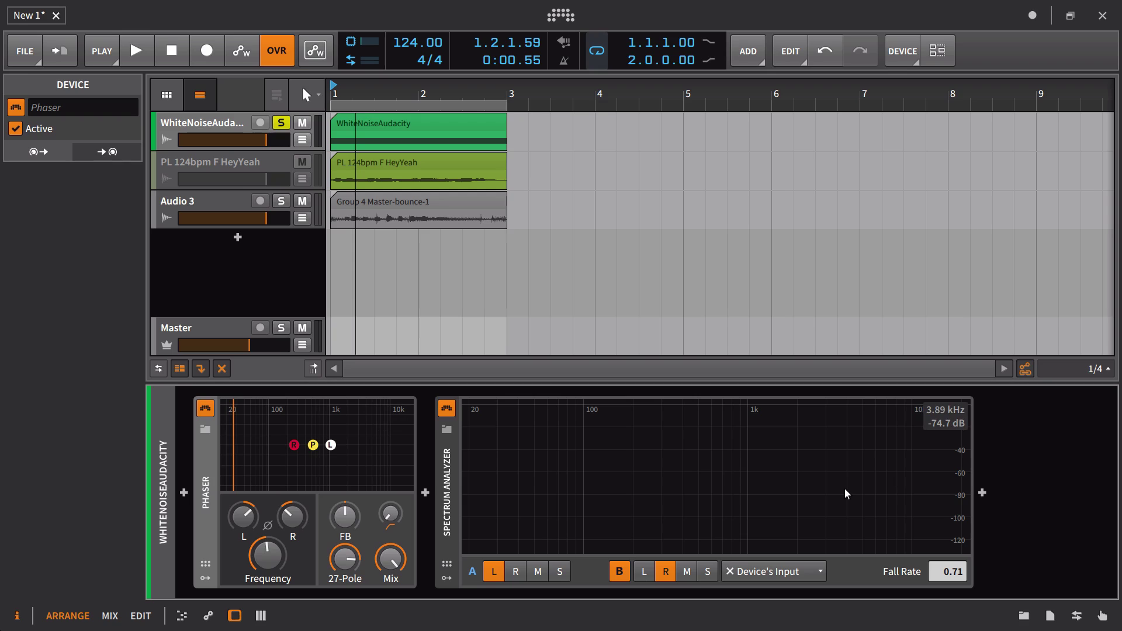
Step: Set the Phaser's Frequency to 1 kHz and reduce it to 2 poles while playing the white noise
double_click(274, 560)
type("1000")
key("Return")
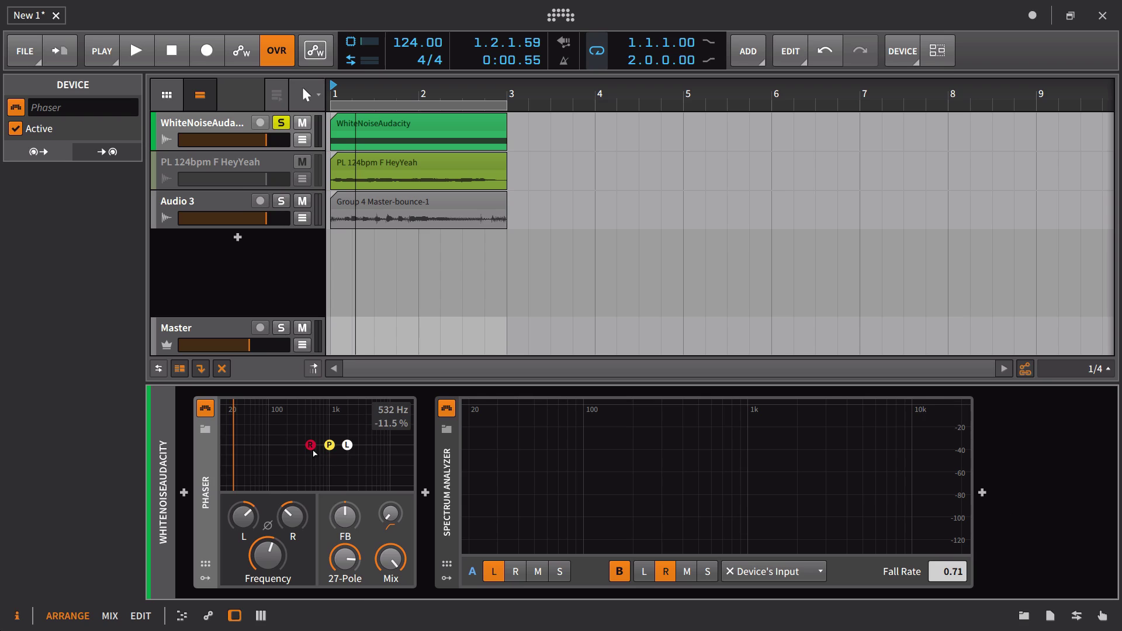
key("space")
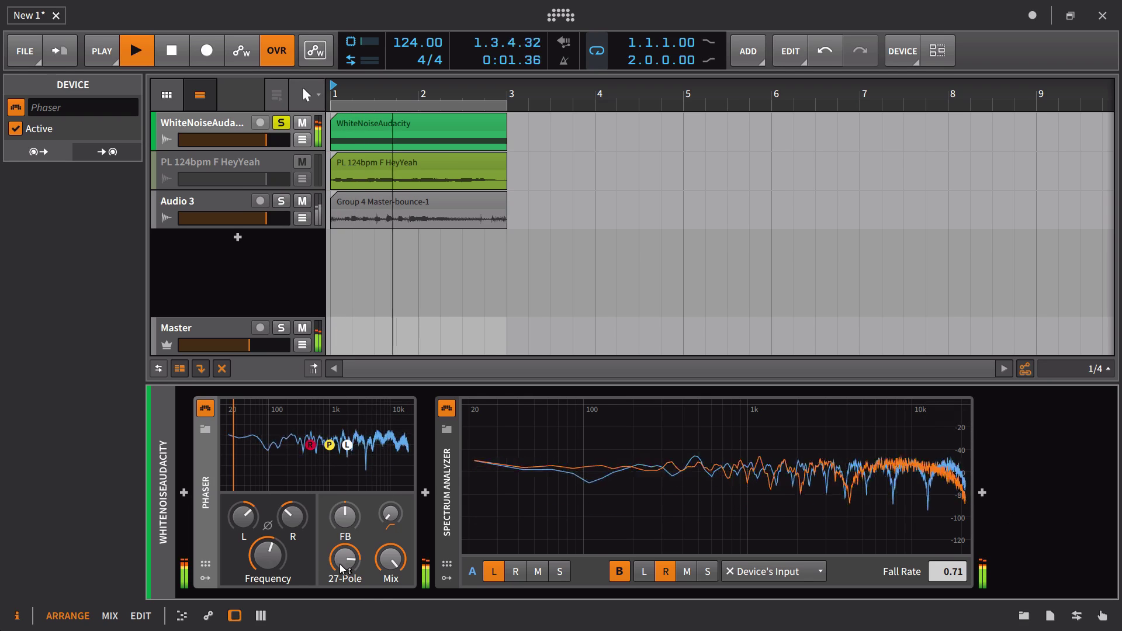
left_click_drag(345, 558, 345, 590)
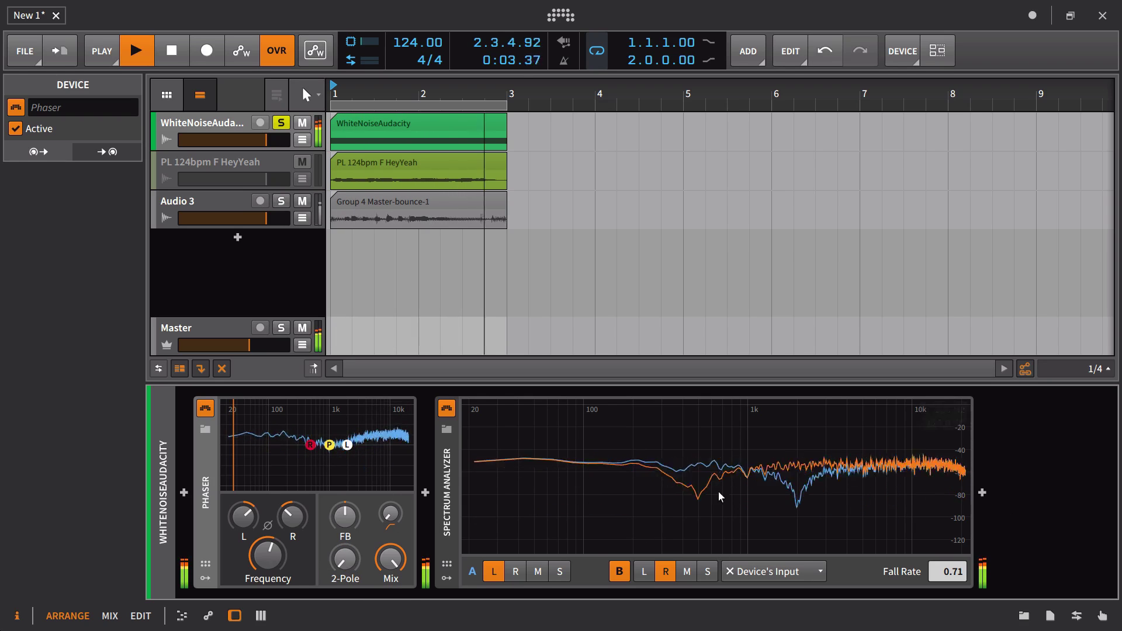
Step: Set the Spectrum Analyzer's A trace to the right channel and its B trace to the left channel
key("space")
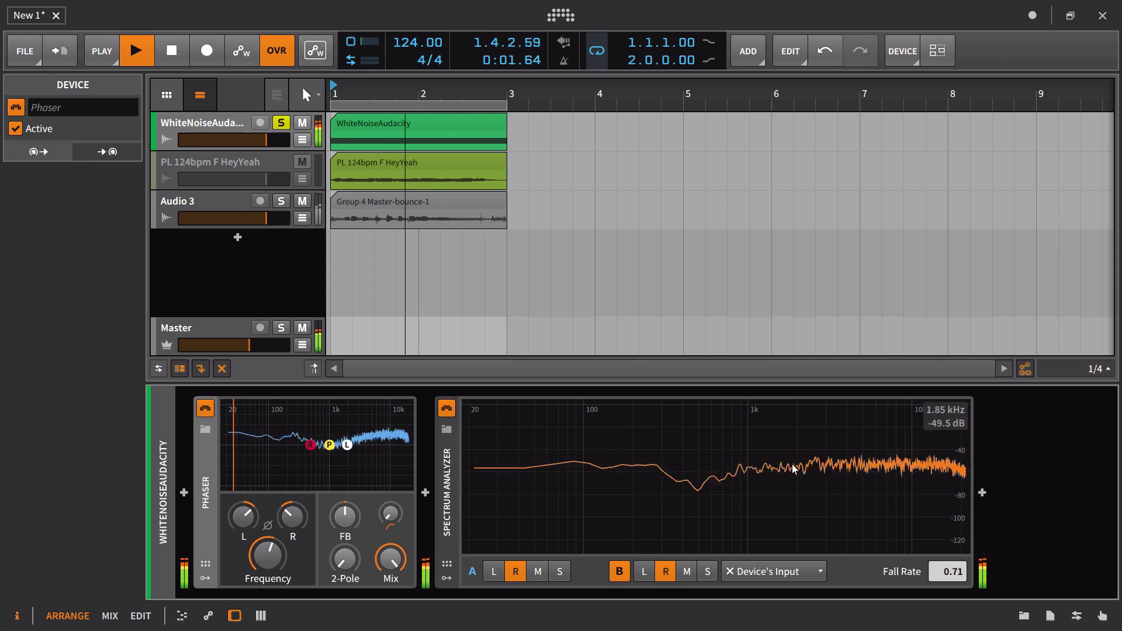
left_click(495, 573)
left_click(644, 572)
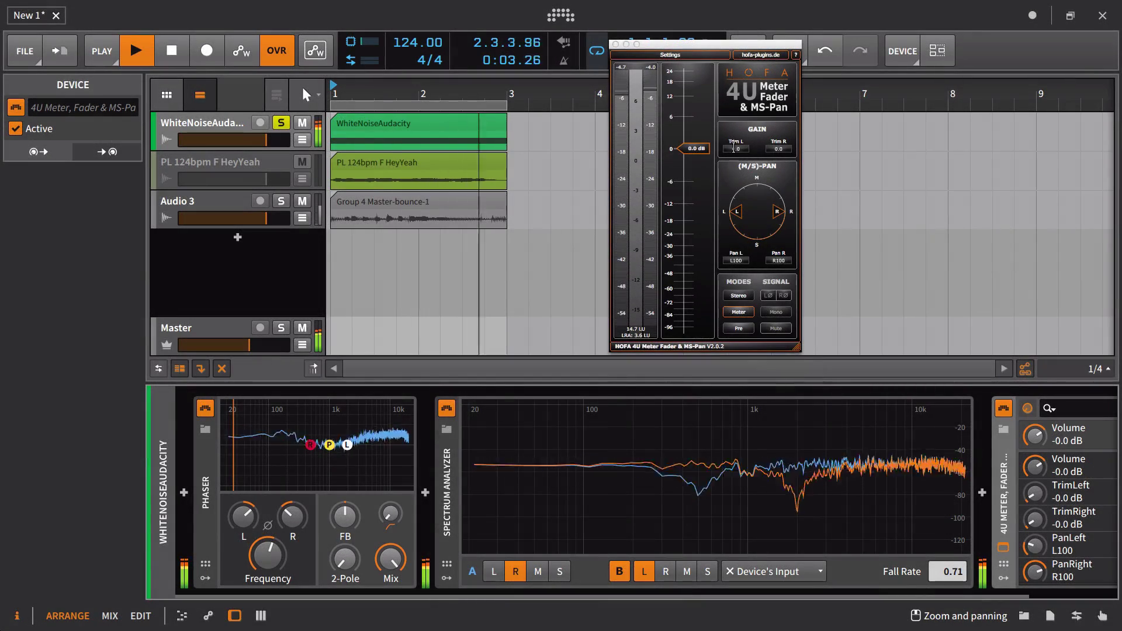
Step: Trim the left channel down to -inf in the 4U Meter plugin and set the analyzer's B trace to the right channel
left_click_drag(737, 149, 722, 323)
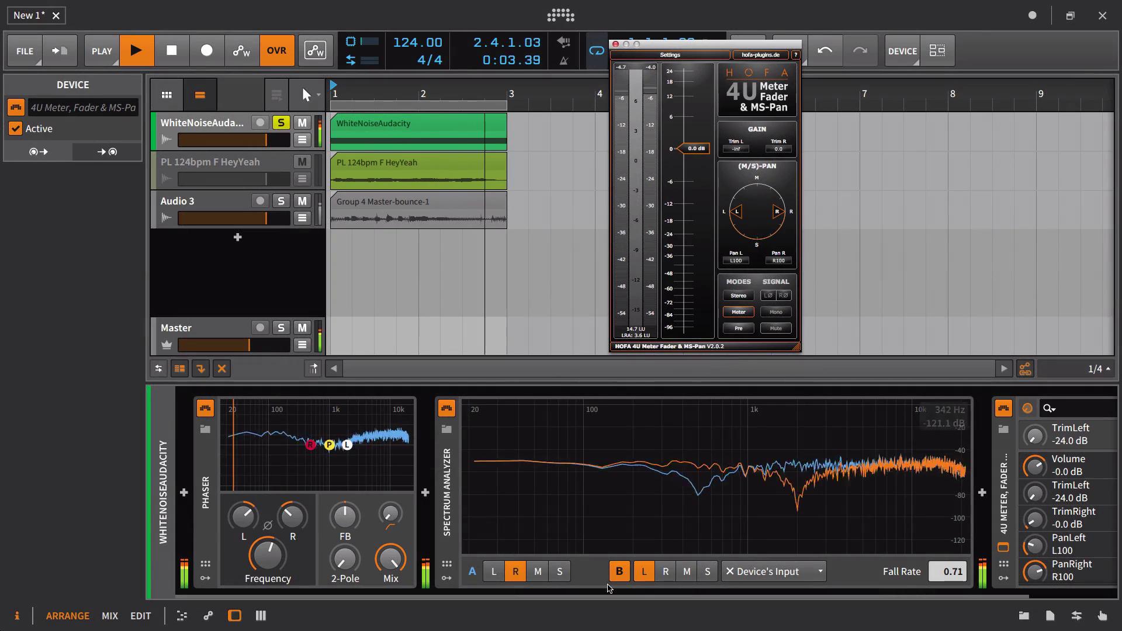
key("space")
key("space")
left_click(667, 572)
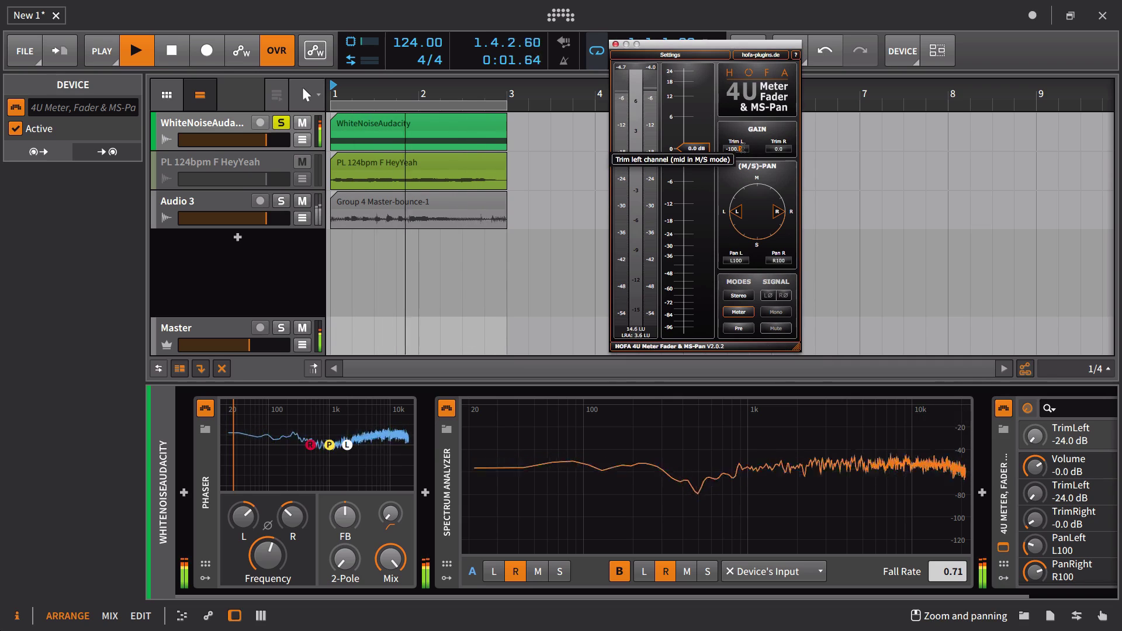
Step: Set the 4U Meter plugin's Trim L to 0 and trim its right channel down to -inf
double_click(740, 148)
type("0")
key("Return")
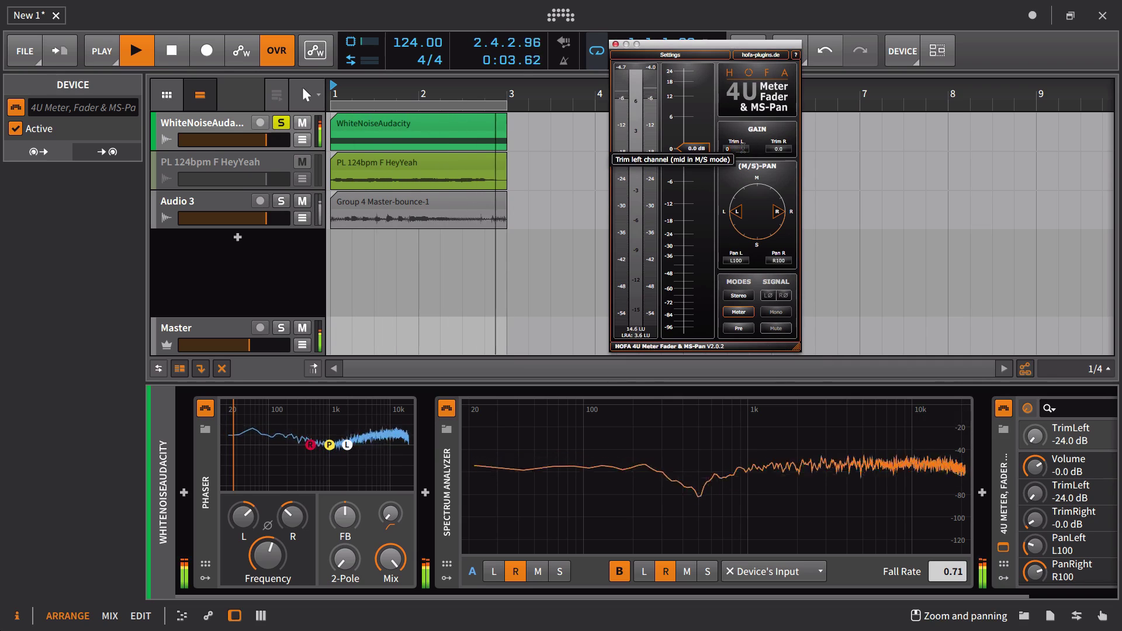
left_click_drag(778, 150, 774, 408)
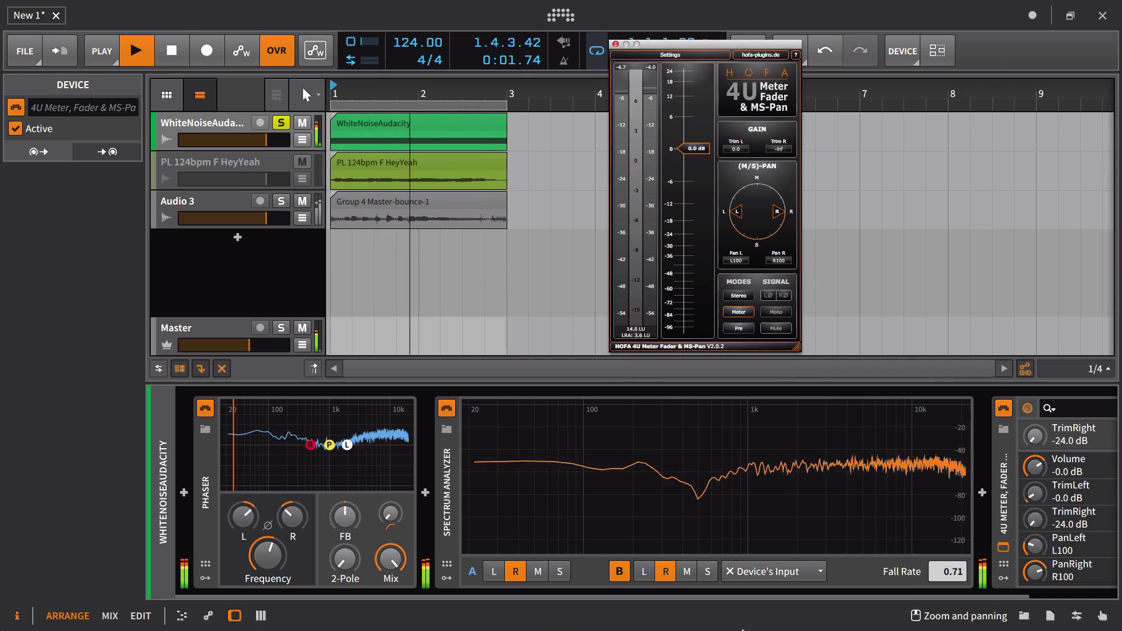
Step: Set both Spectrum Analyzer traces to the left channel and stop playback after listening to it alone
left_click(644, 571)
left_click(494, 572)
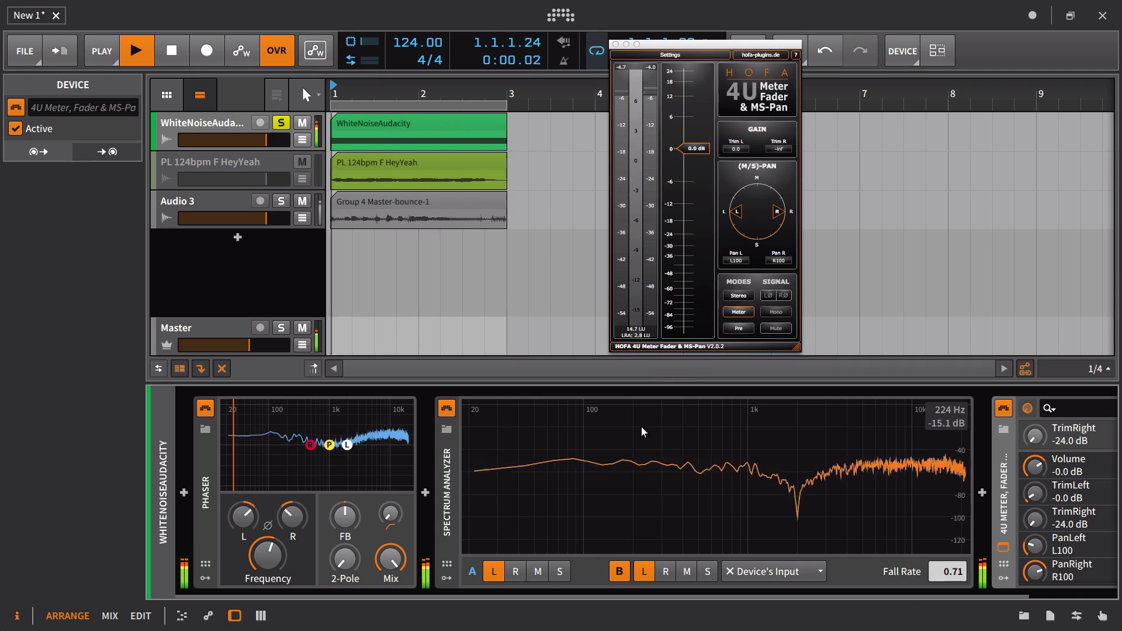
key("space")
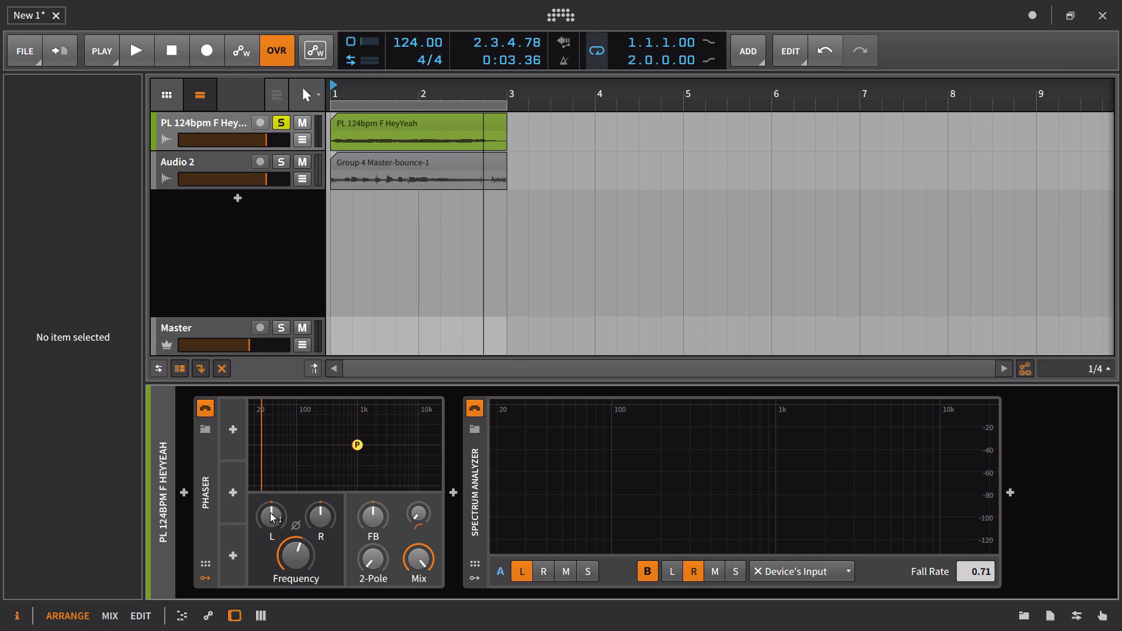
Step: Play the HeyYeah vocal with the Phaser's L offset raised and compare it with the Phaser bypassed
key("space")
mouse_move(269, 518)
left_mouse_down()
mouse_move(269, 587)
mouse_move(269, 507)
left_mouse_up()
left_click(204, 408)
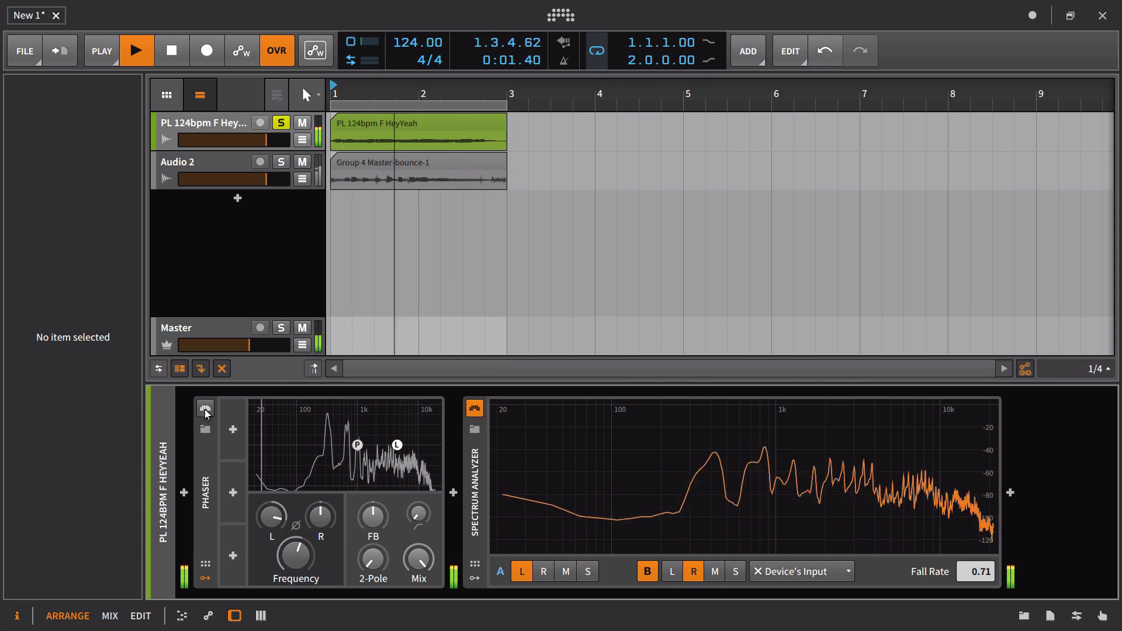
left_click(205, 409)
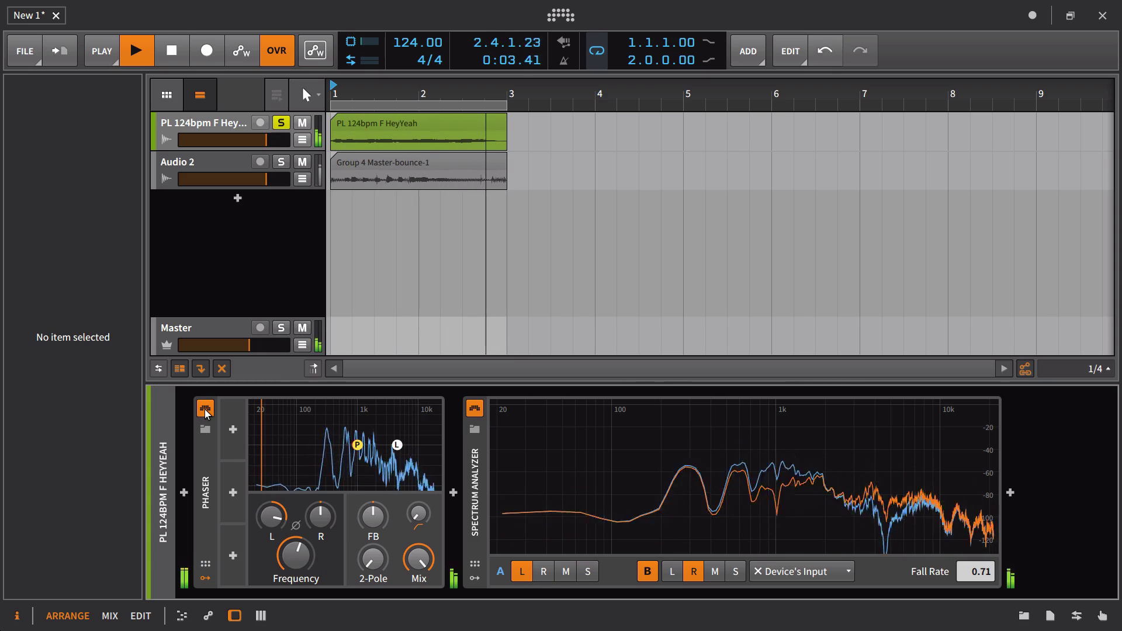
key("space")
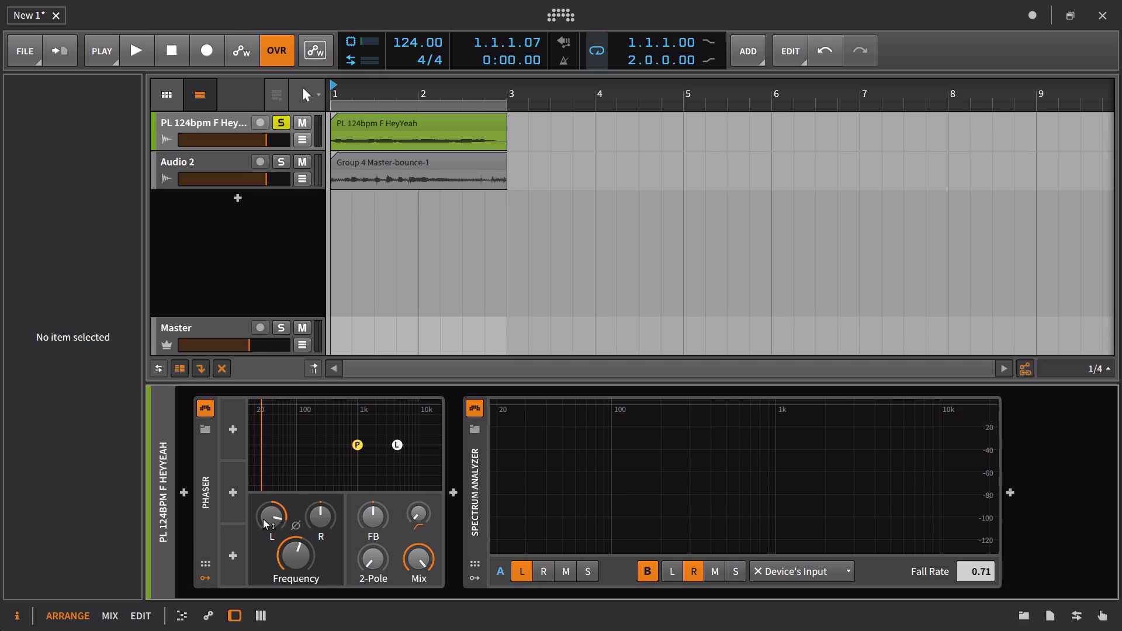
Step: Lower the Phaser's L frequency offset to about -19.92 semitones on the vocal track
left_click_drag(264, 522, 264, 522)
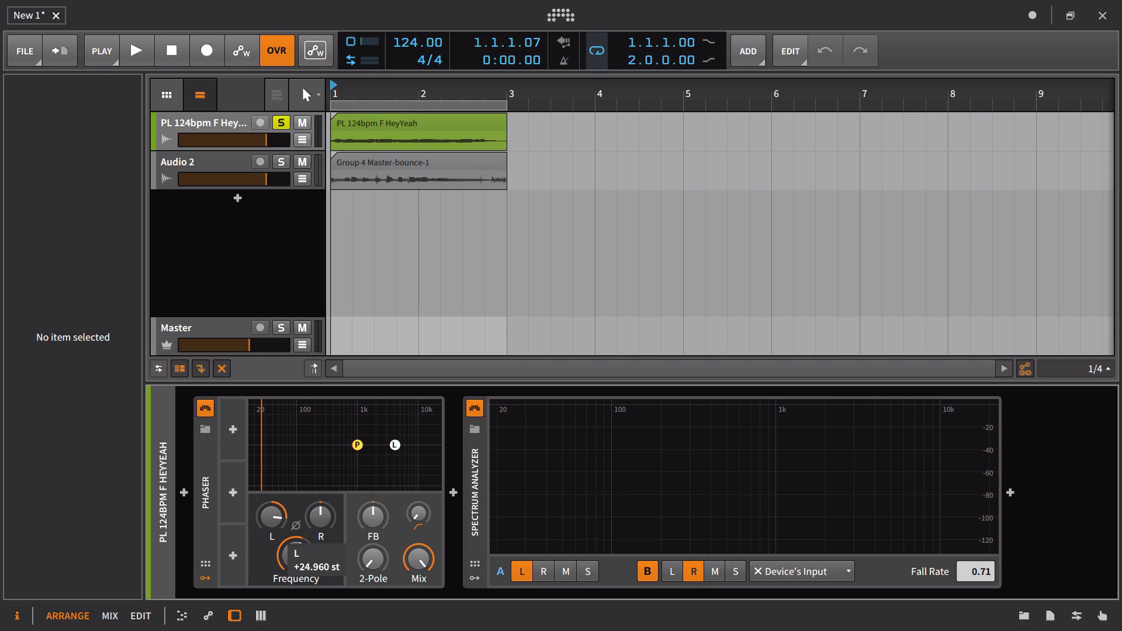
left_click_drag(264, 522, 264, 521)
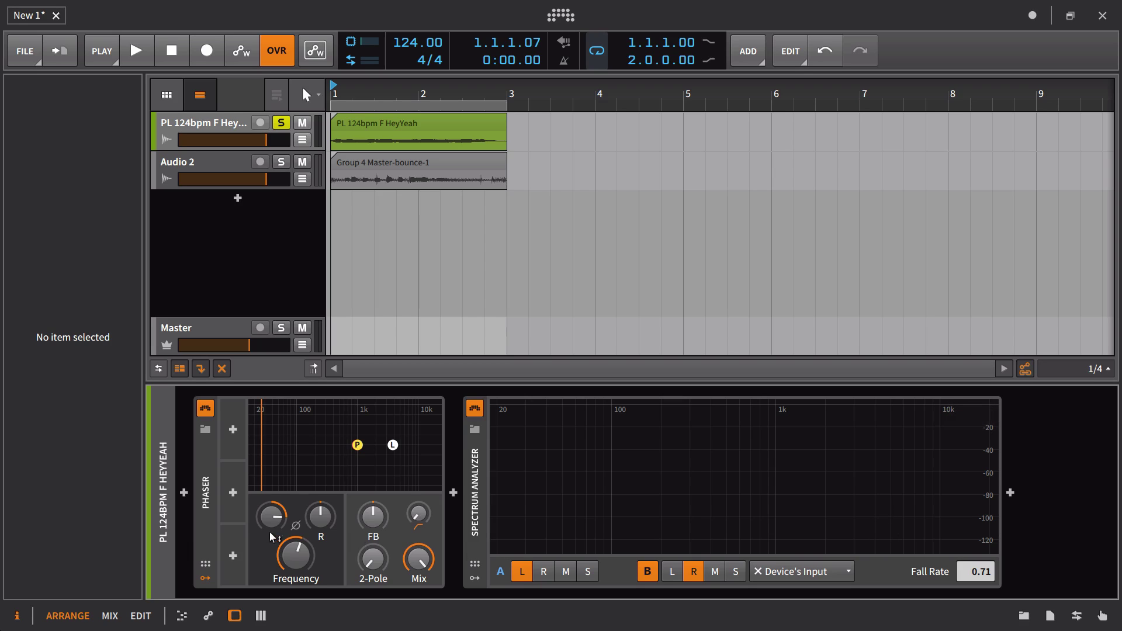
left_click_drag(269, 525, 270, 540)
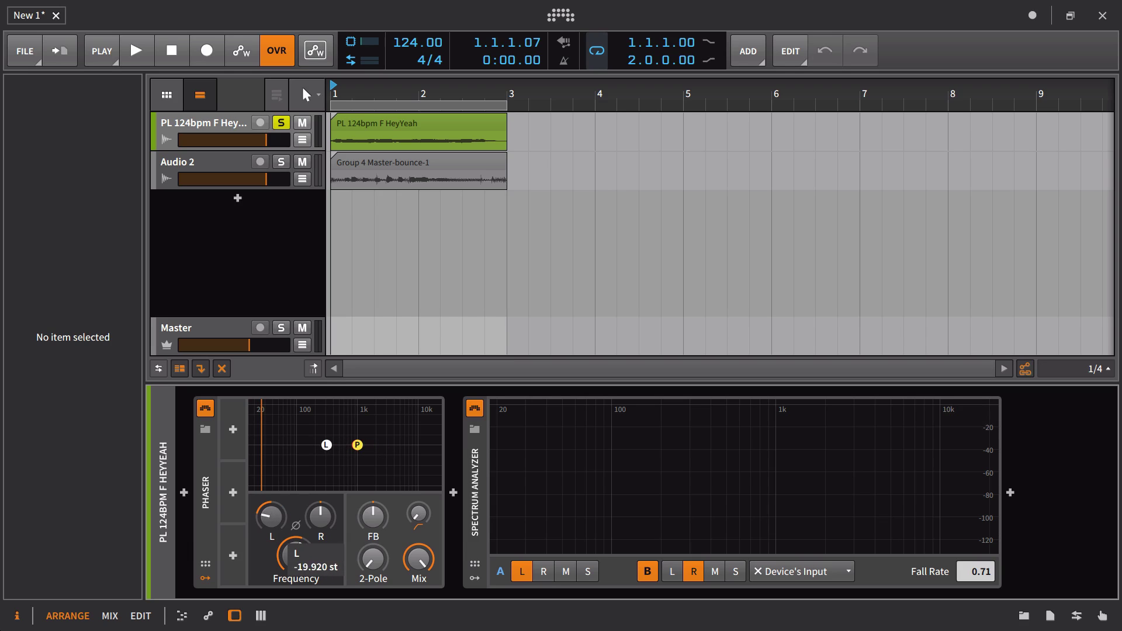
left_click_drag(270, 515, 335, 495)
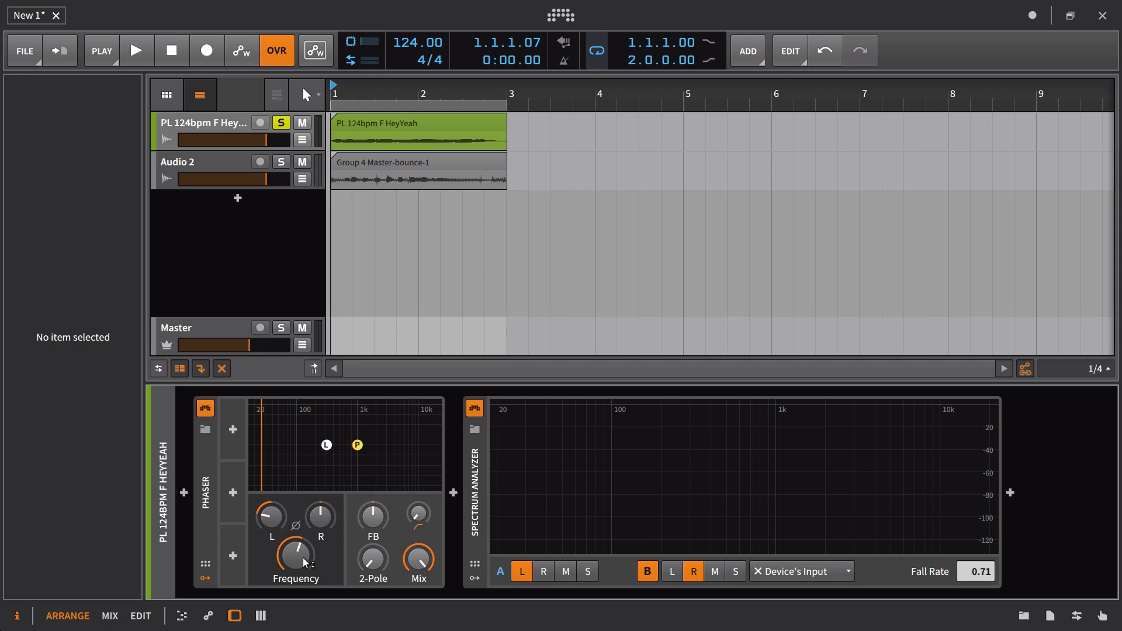
mouse_move(304, 563)
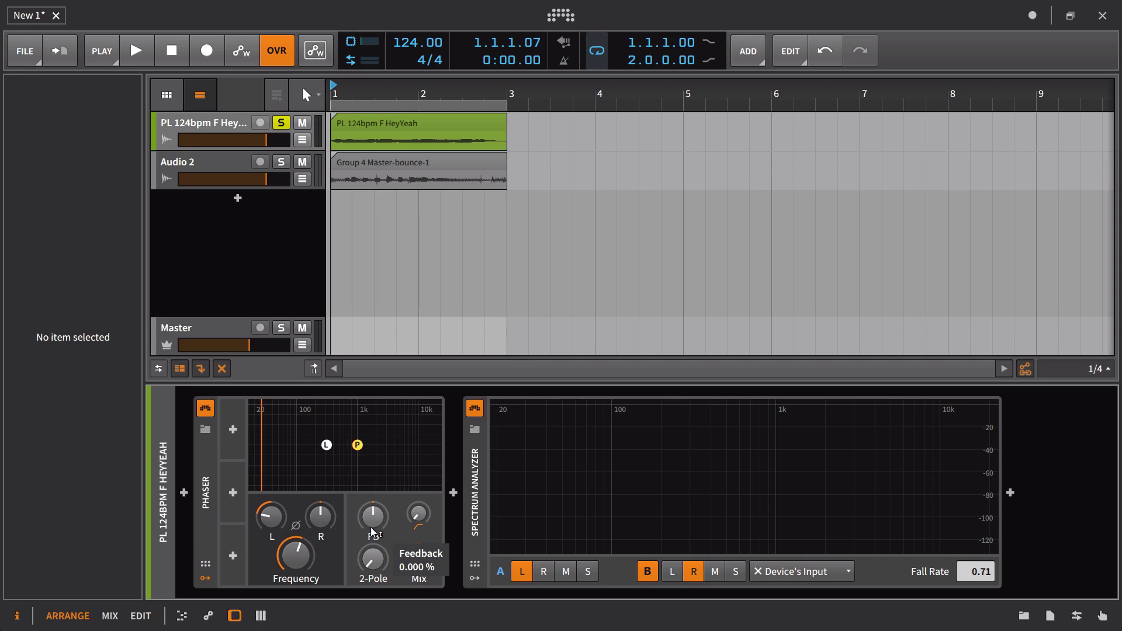
Step: Reset the Phaser's L frequency offset to centre and add three LFO modulators to the device
left_click_drag(273, 517, 274, 518)
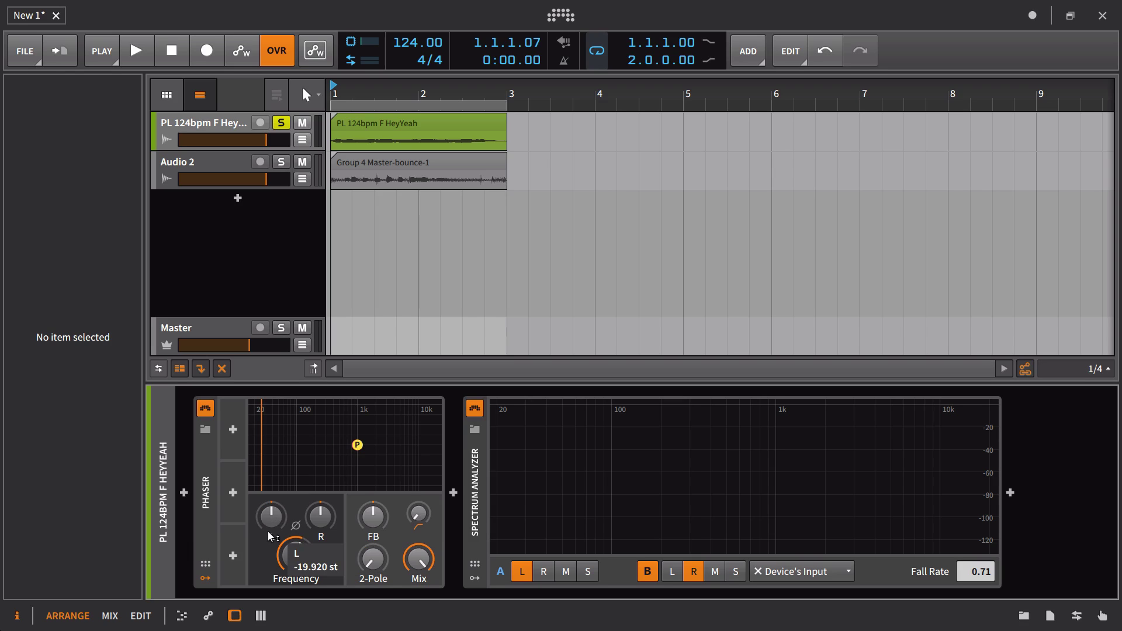
left_click(234, 430)
type("lfo")
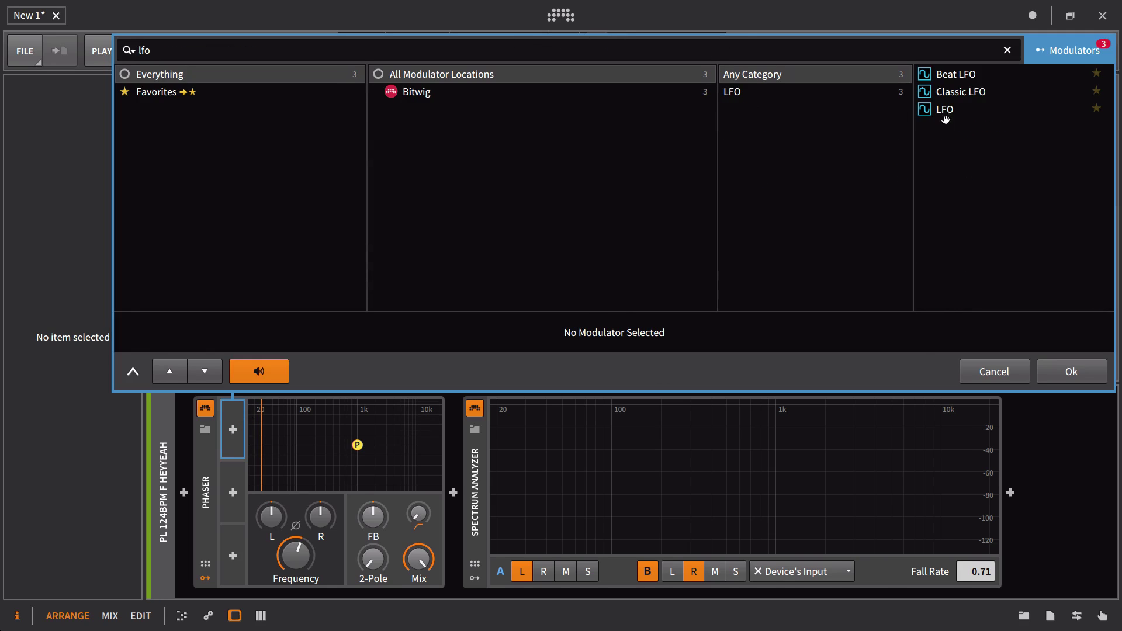
left_click(934, 109)
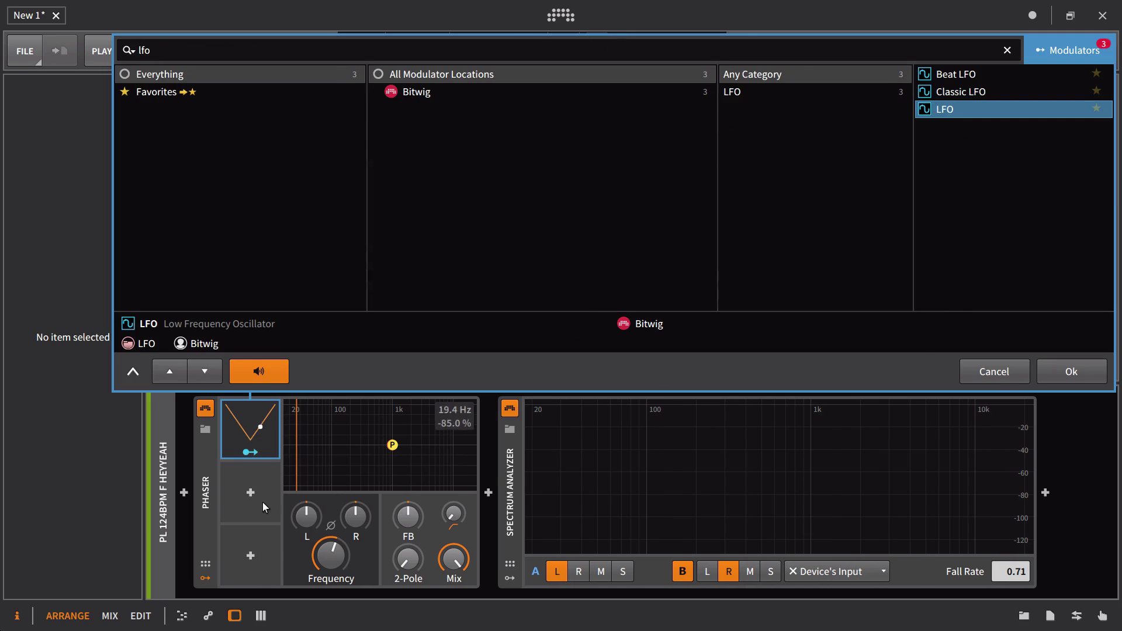
left_click(248, 495)
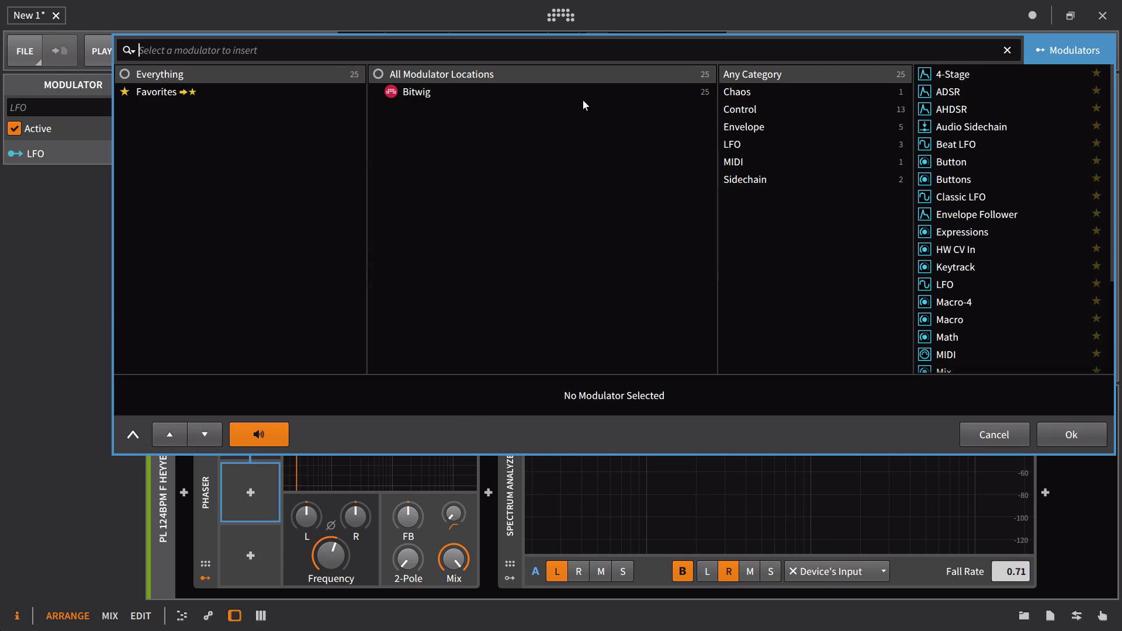
type("lfo")
left_click(935, 111)
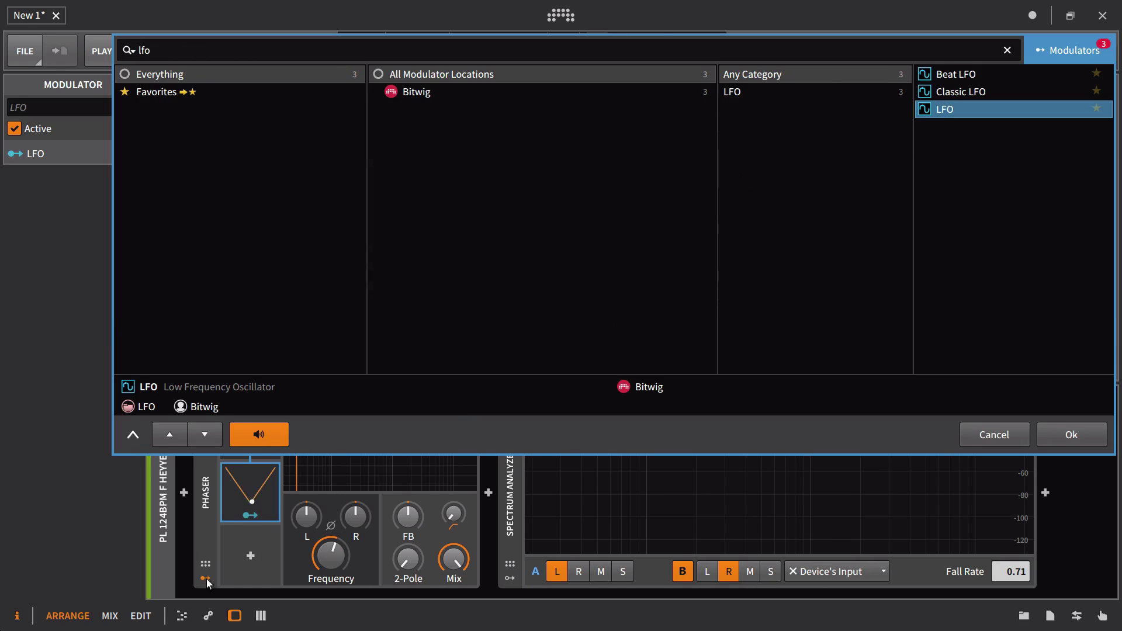
left_click(249, 556)
type("l")
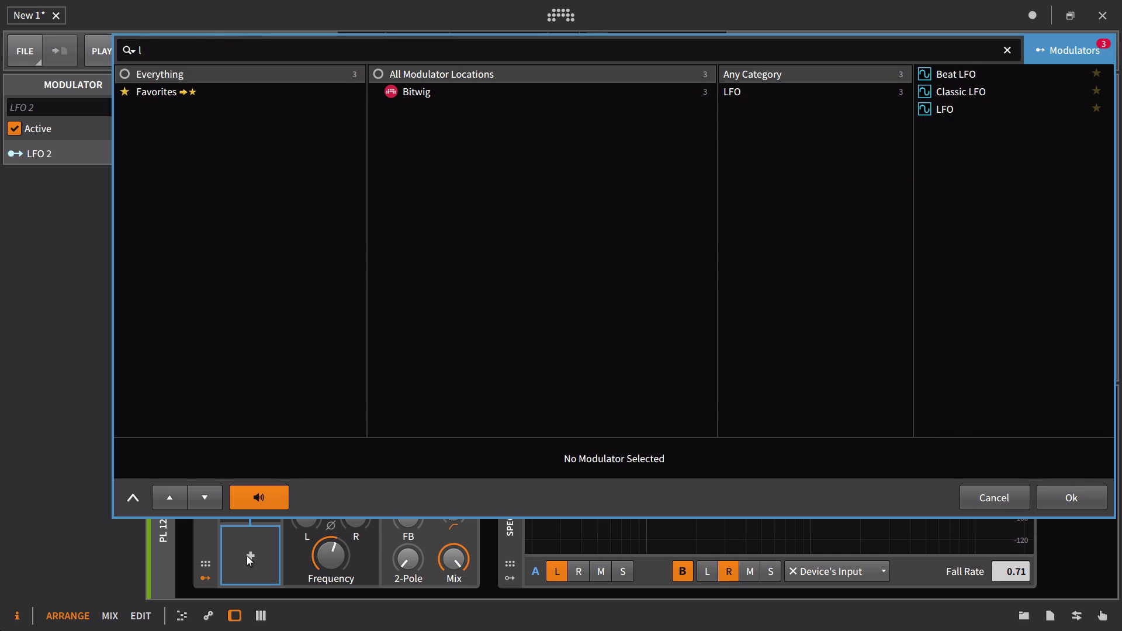
left_click(949, 110)
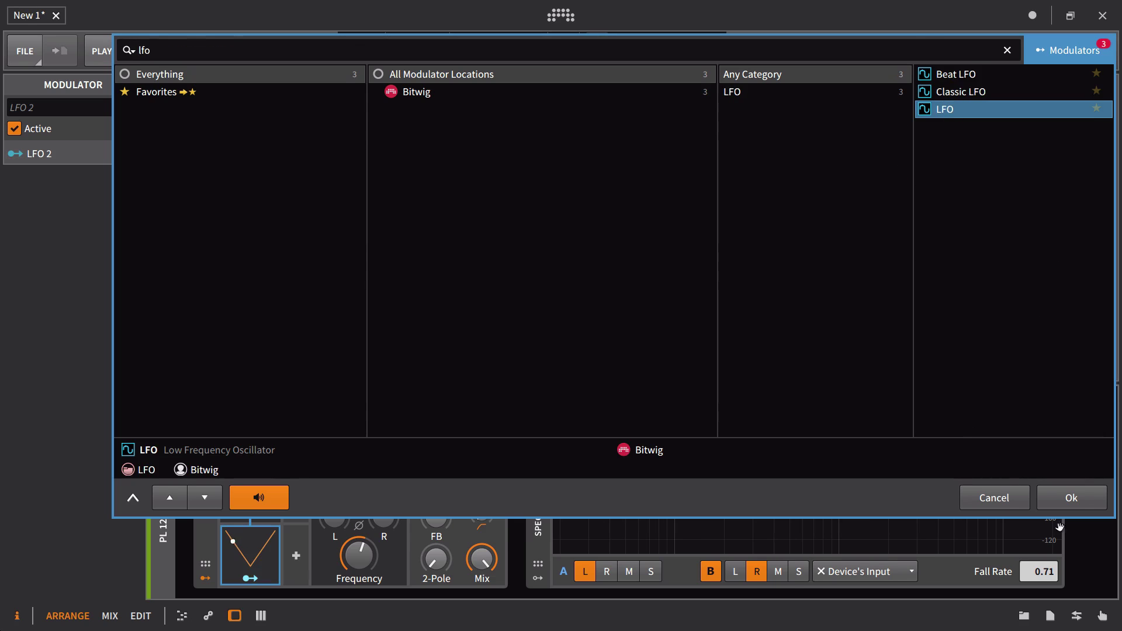
left_click(1096, 503)
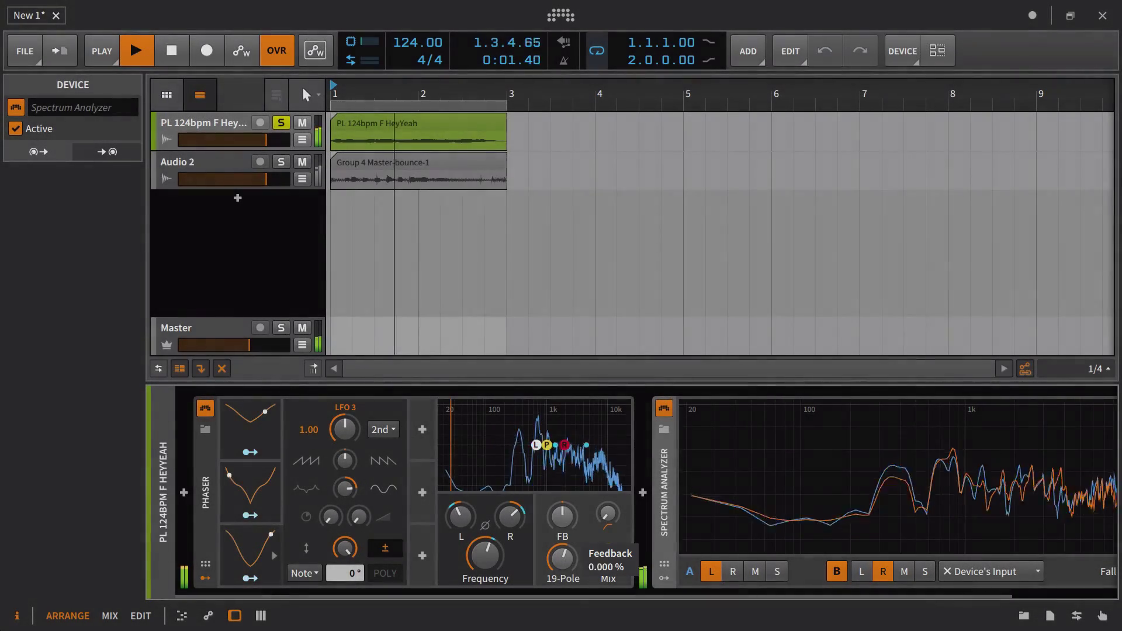
Step: Tune the Phaser on the vocal to negative feedback and 22 poles, adjusting its low-skip control as well
left_click_drag(562, 516, 562, 452)
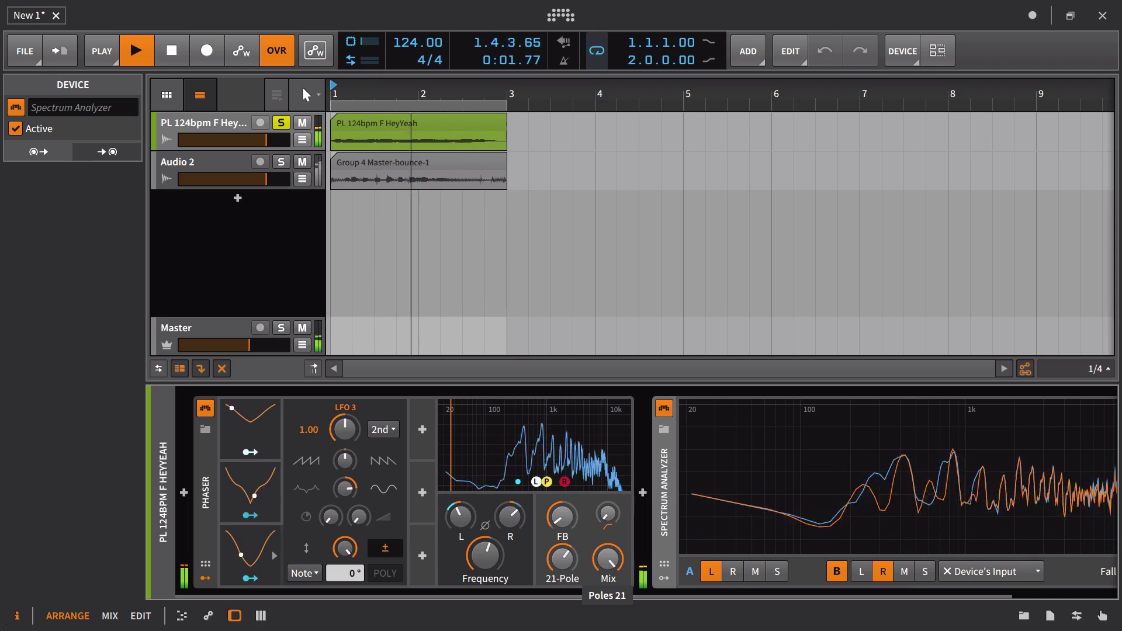
left_click_drag(562, 558, 562, 555)
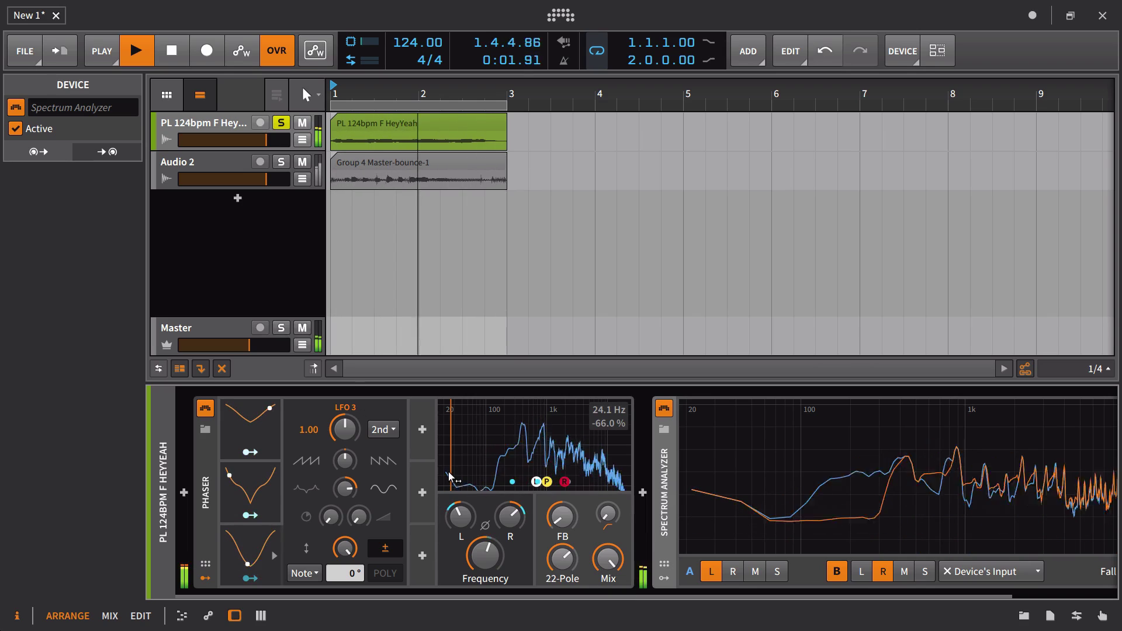
left_click_drag(464, 527, 463, 528)
left_click_drag(607, 513, 607, 513)
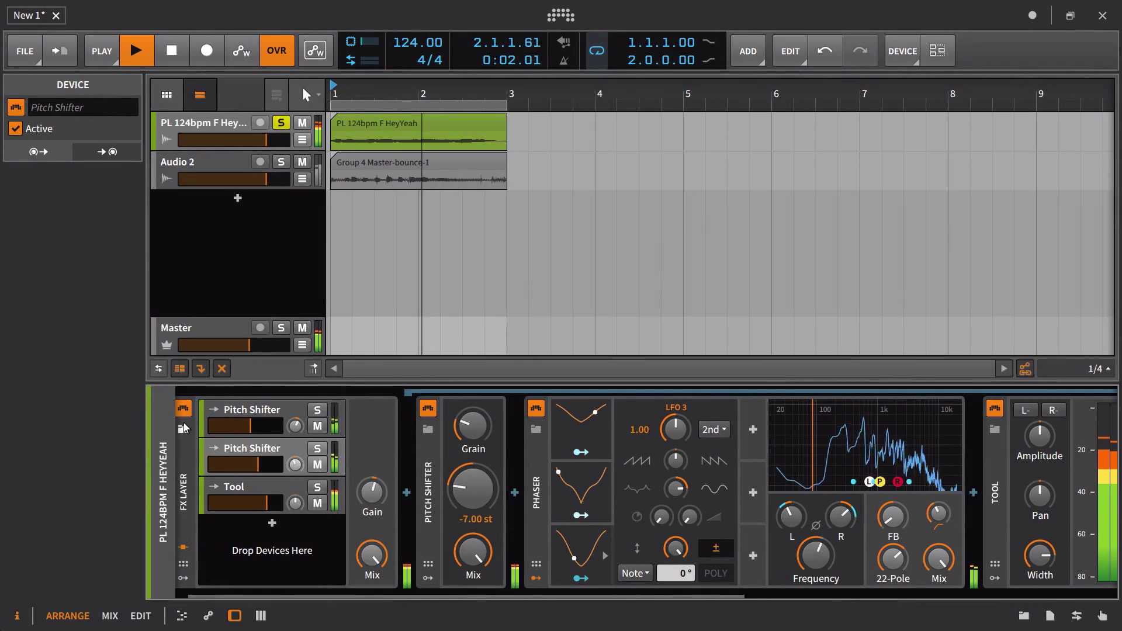
Step: Compare the vocal with both Pitch Shifter layers of the FX Layer deactivated and reactivated during playback
left_click(267, 421)
left_click(266, 451, "shift")
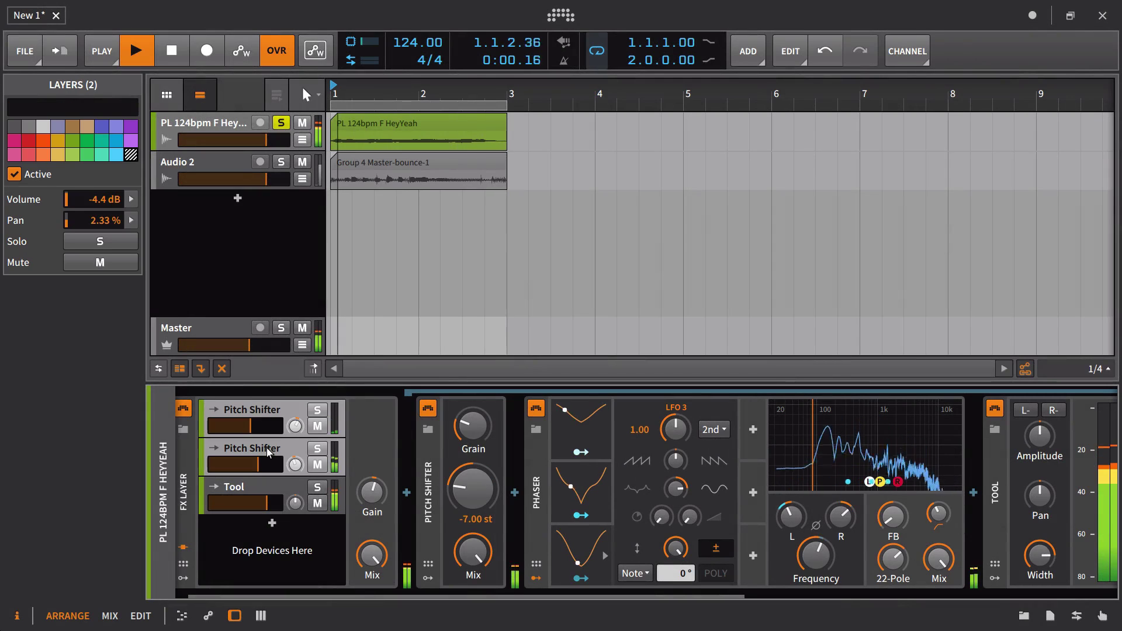
key("alt+a")
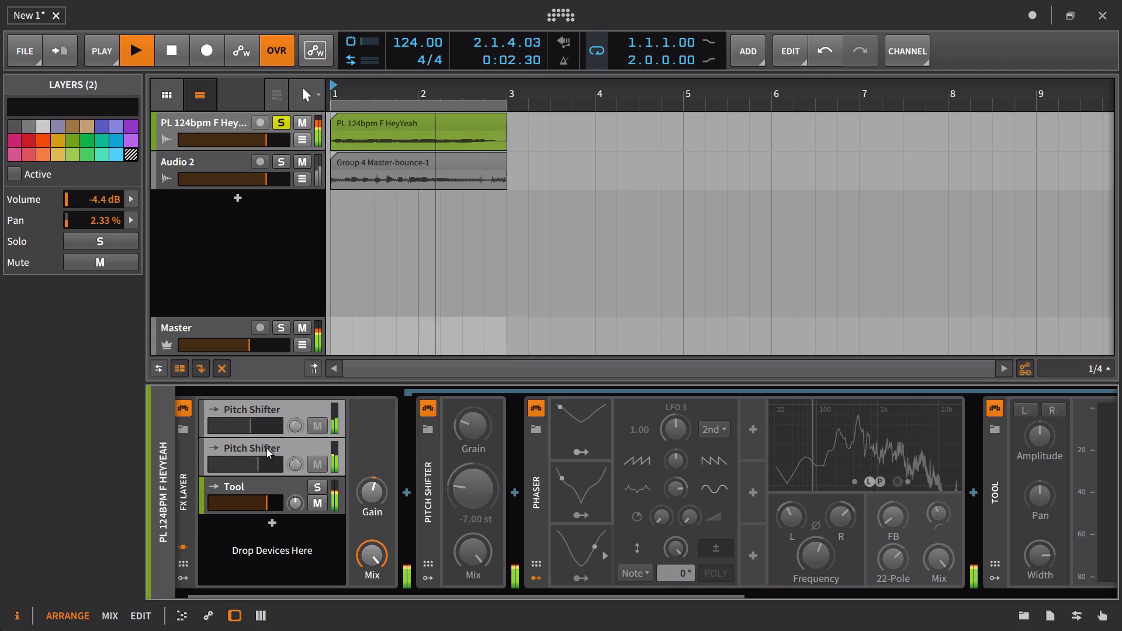
key("alt+a")
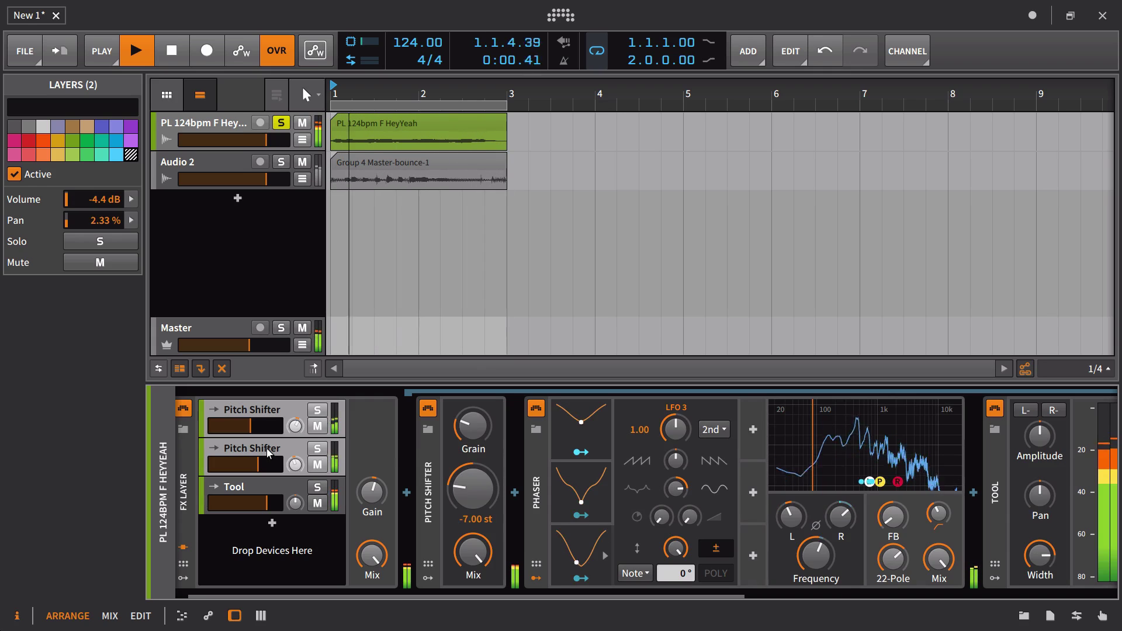
Step: Set the Phaser in the +7.00 st Pitch Shifter layer to 26 poles and solo that layer
left_click(335, 432)
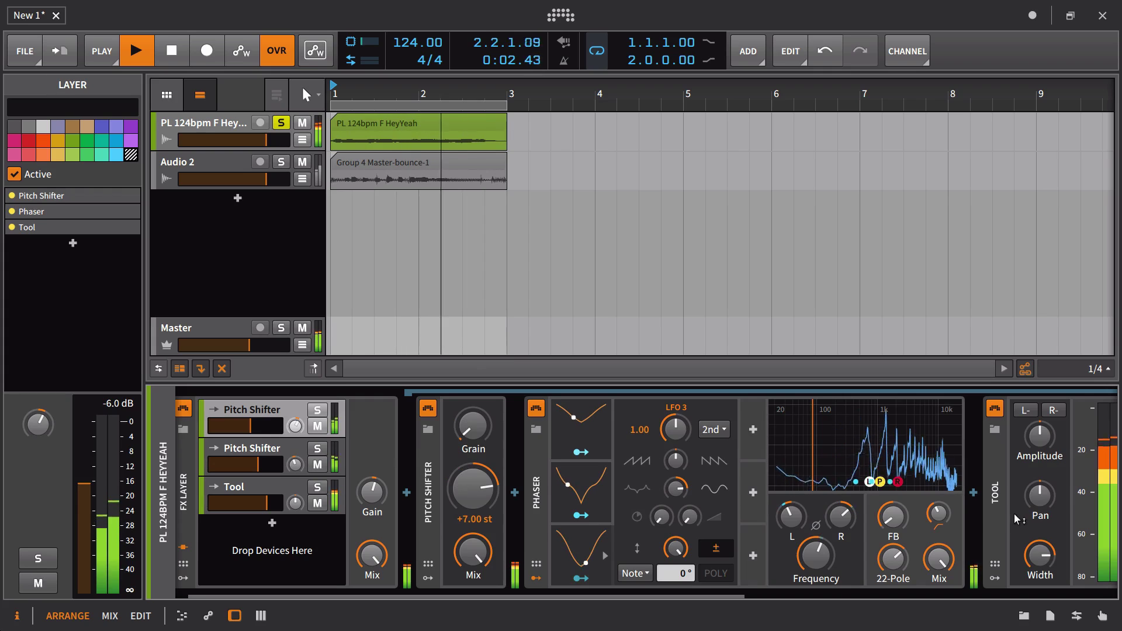
left_click(896, 561)
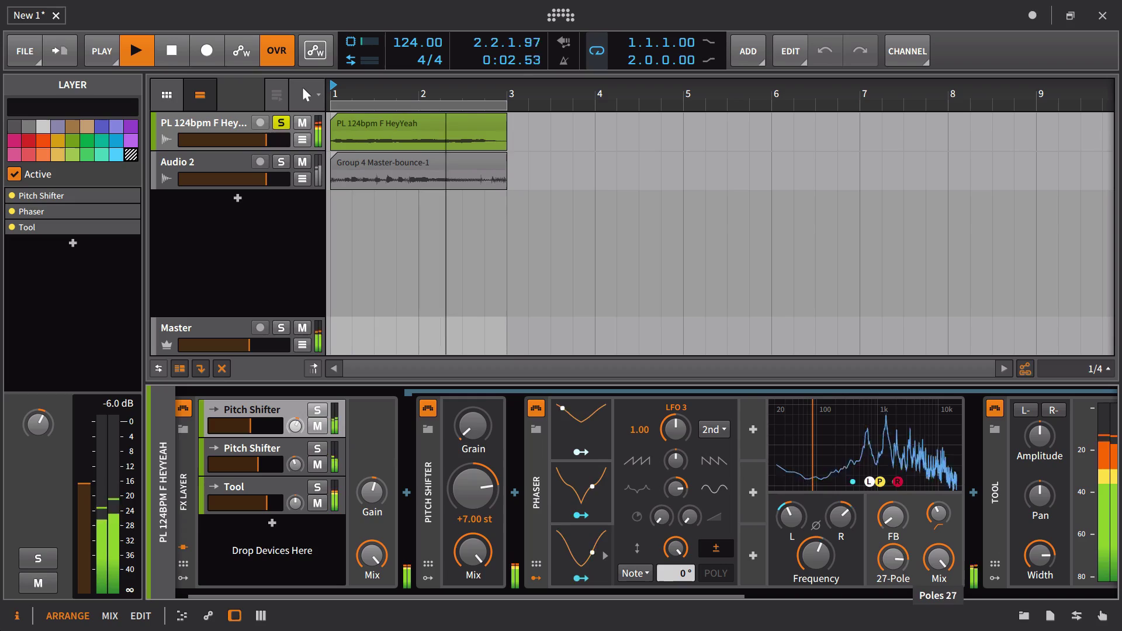
left_click_drag(892, 560, 892, 558)
left_click(317, 410)
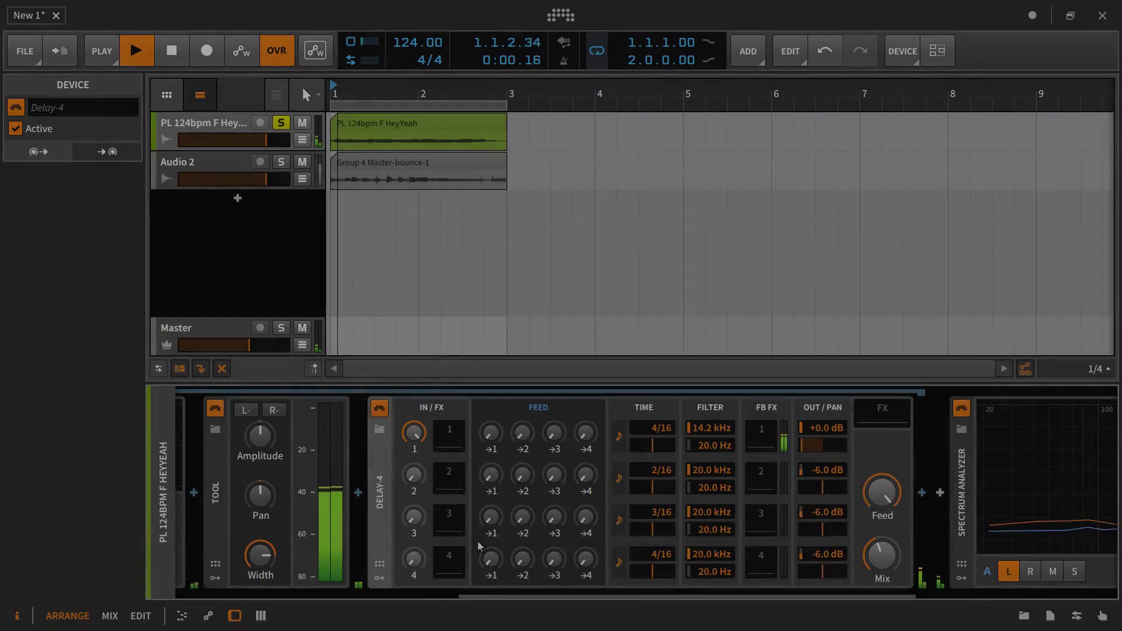
Step: Switch both Pitch Shifter layers off and on again with the Delay-4 in the chain, and adjust the FX Layer's gain
scroll(479, 539, "left", 5)
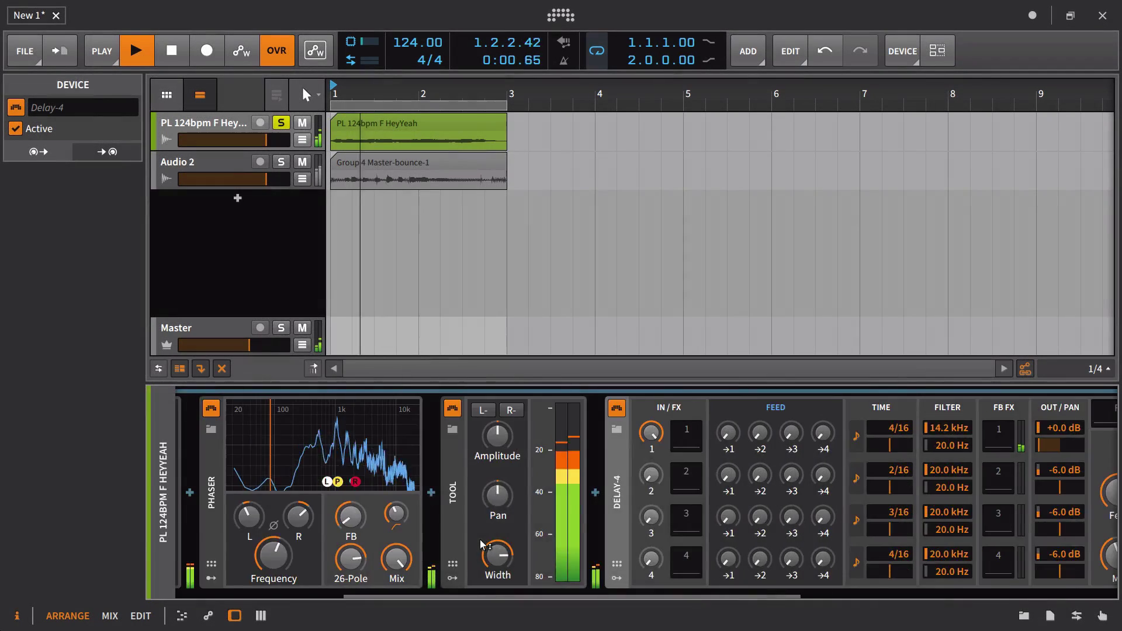
scroll(479, 539, "left", 2)
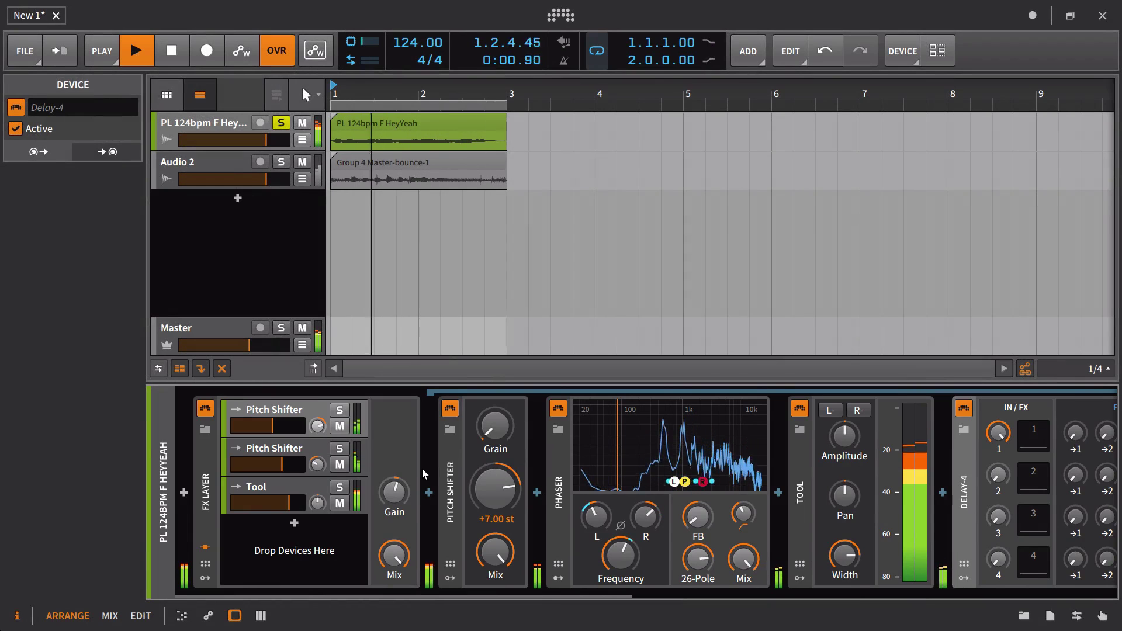
left_click(253, 426)
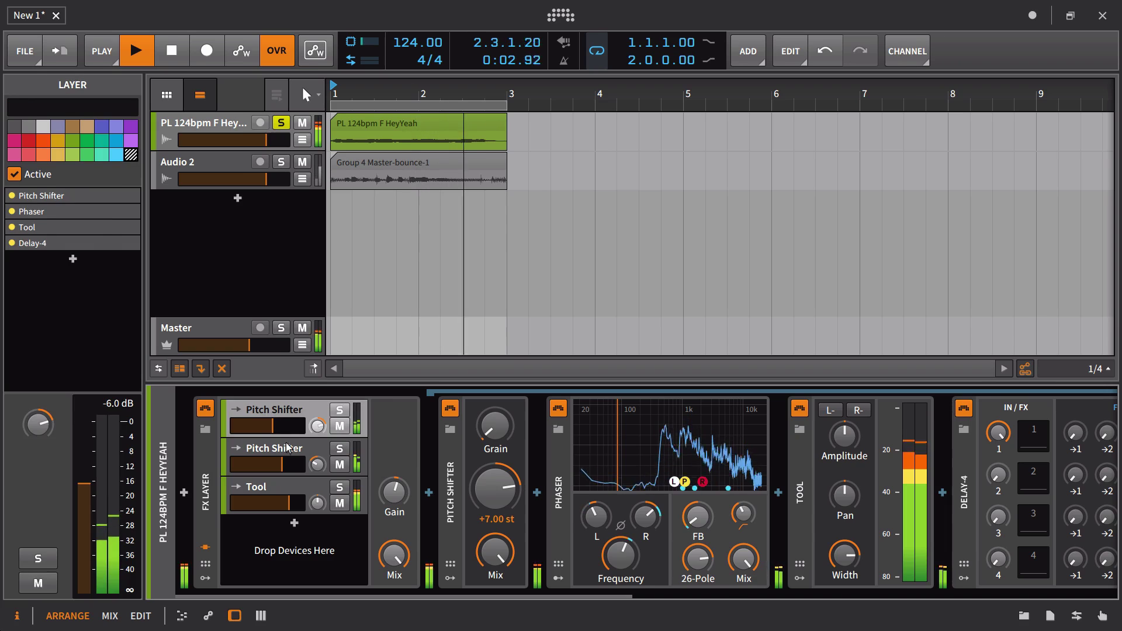
left_click(284, 455, "shift")
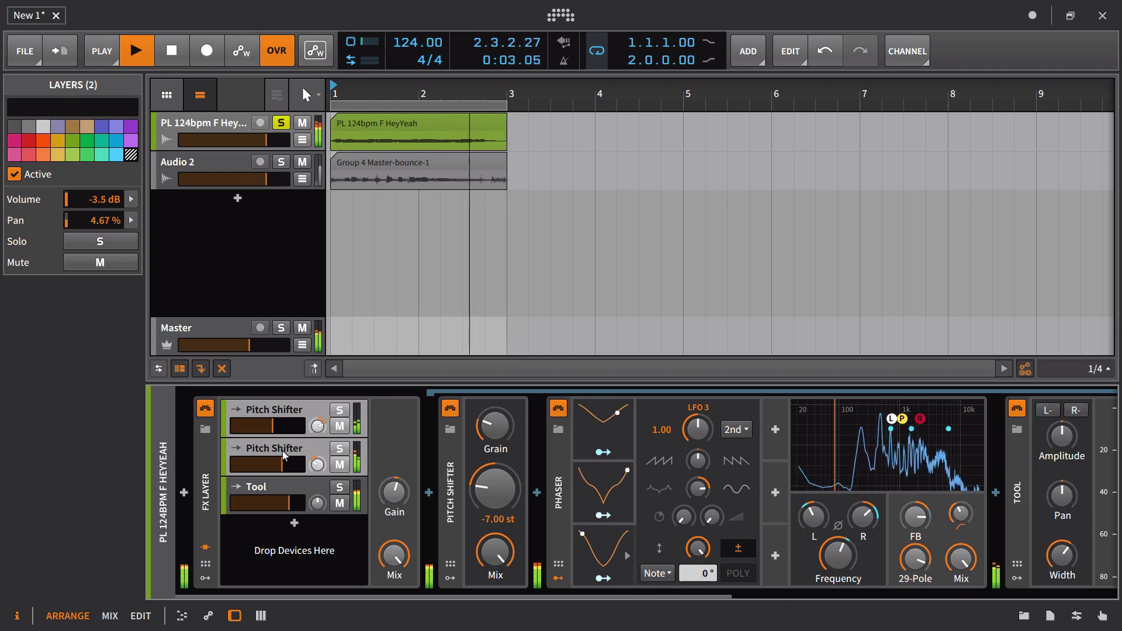
key("alt+a")
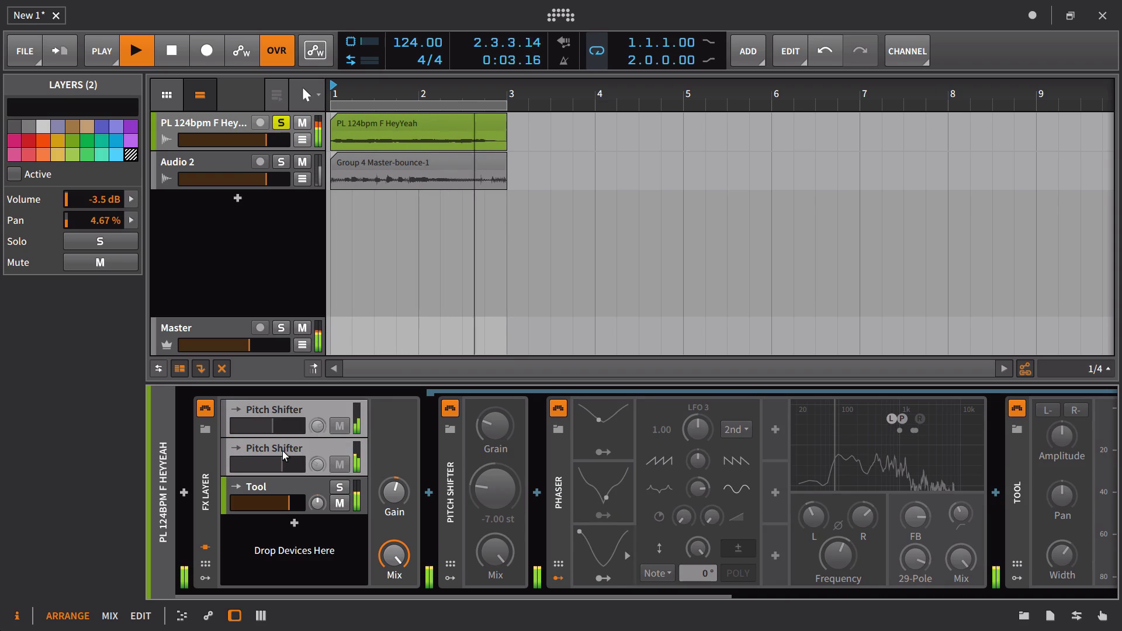
key("alt+a")
left_click_drag(391, 498, 391, 485)
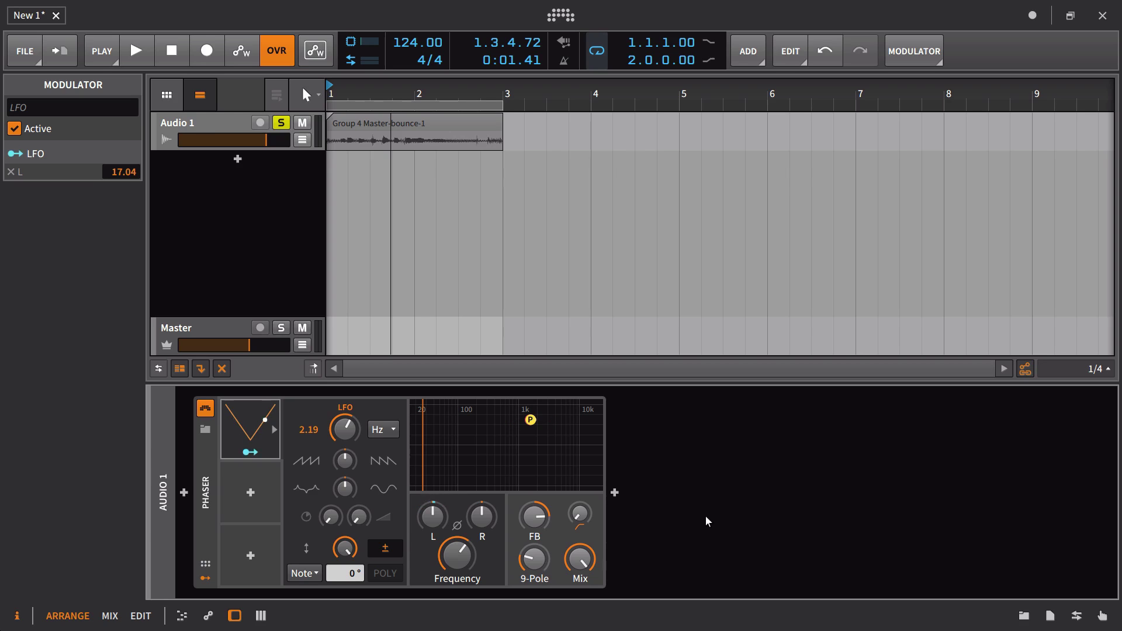
Step: Play the Group 4 Master-bounce-1 clip with the Phaser bypassed and again with it enabled to compare
left_click(209, 411)
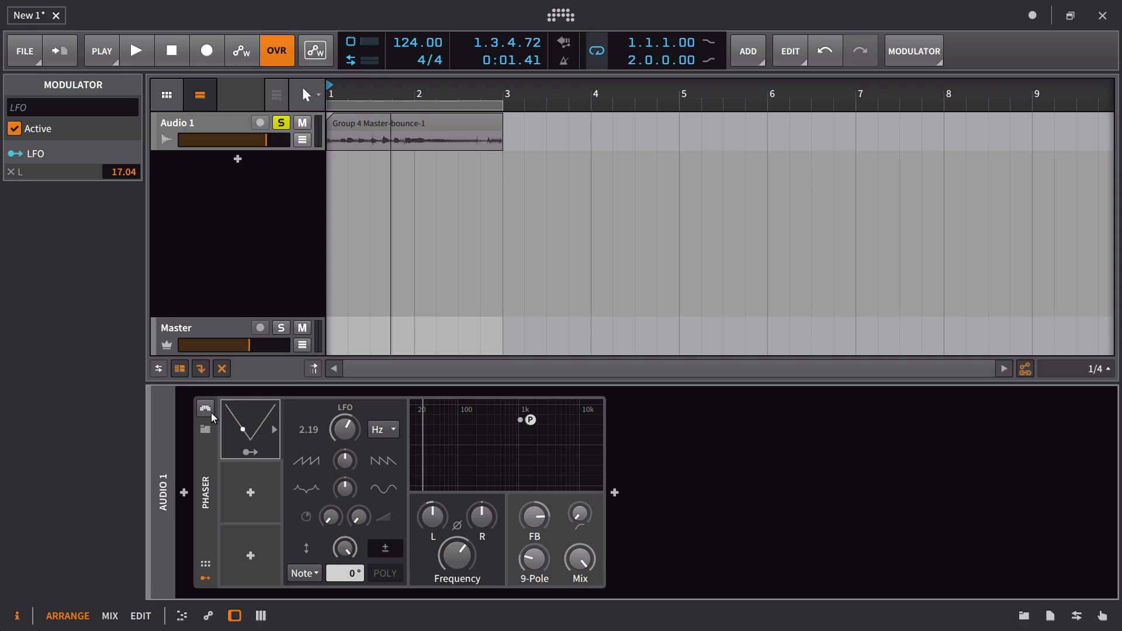
key("space")
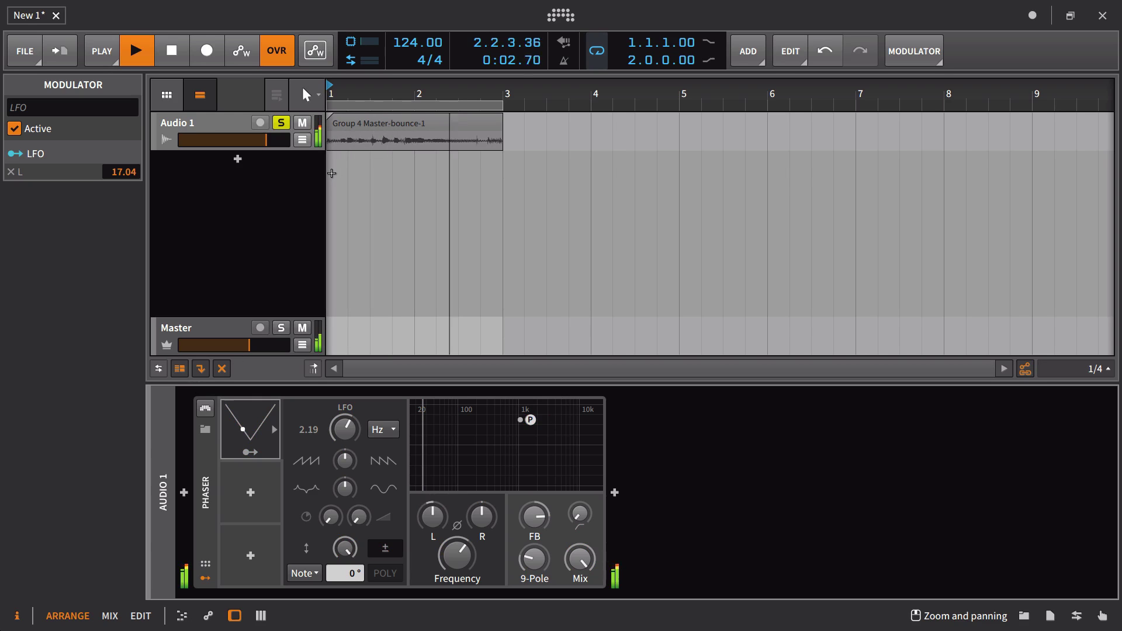
key("space")
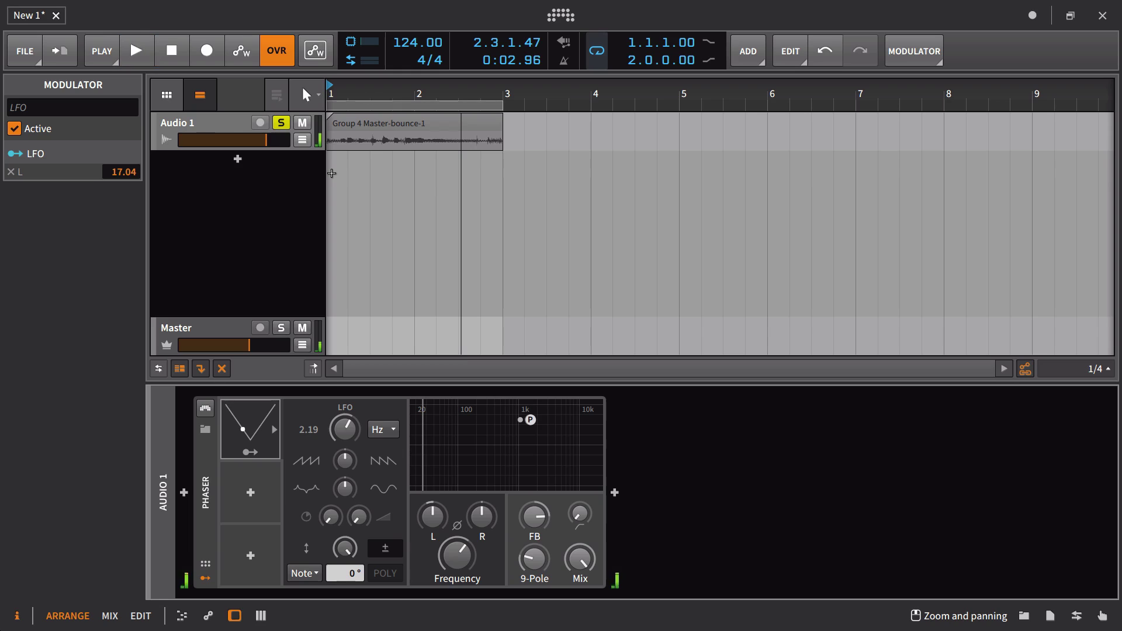
left_click(209, 410)
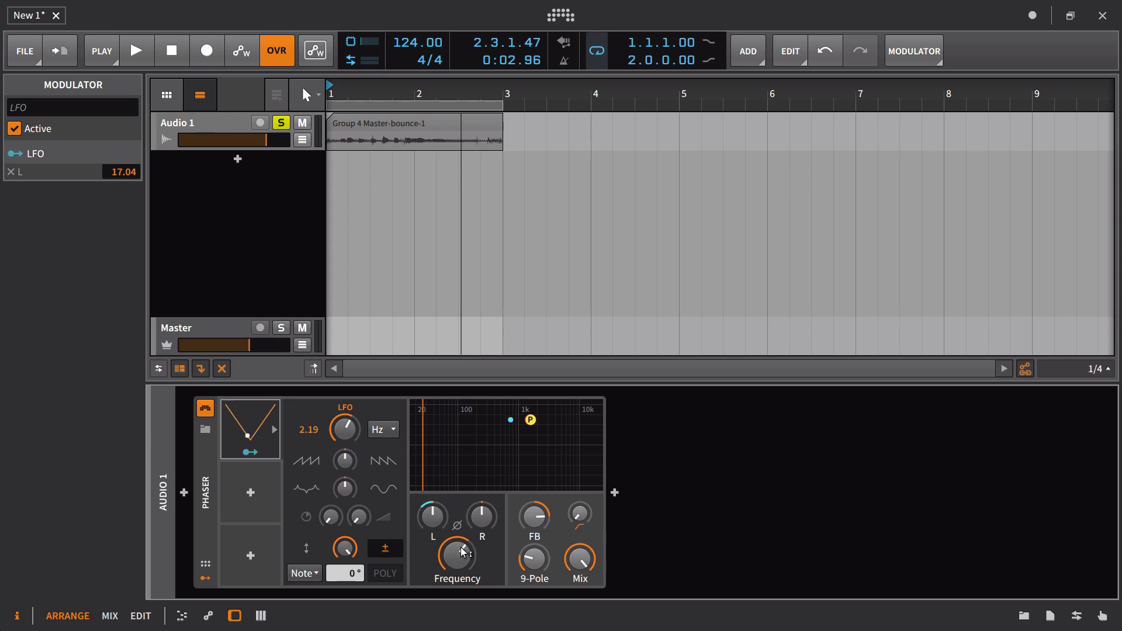
mouse_move(461, 550)
mouse_move(433, 522)
mouse_move(590, 566)
key("space")
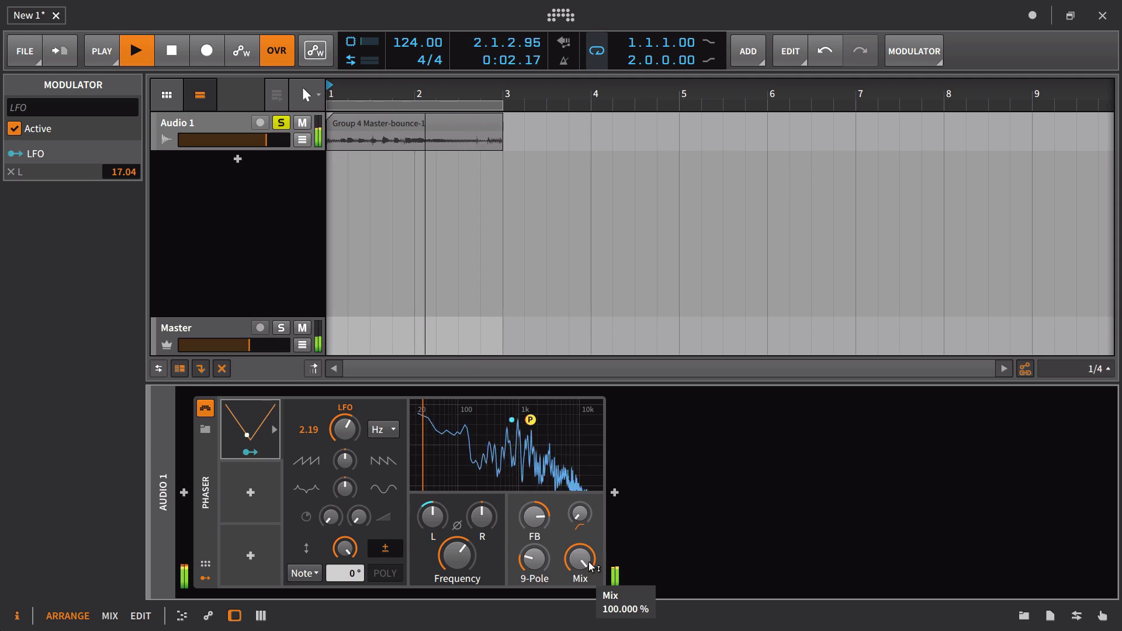
Step: Add a second LFO modulator to the Phaser on Audio 1
left_click(246, 493)
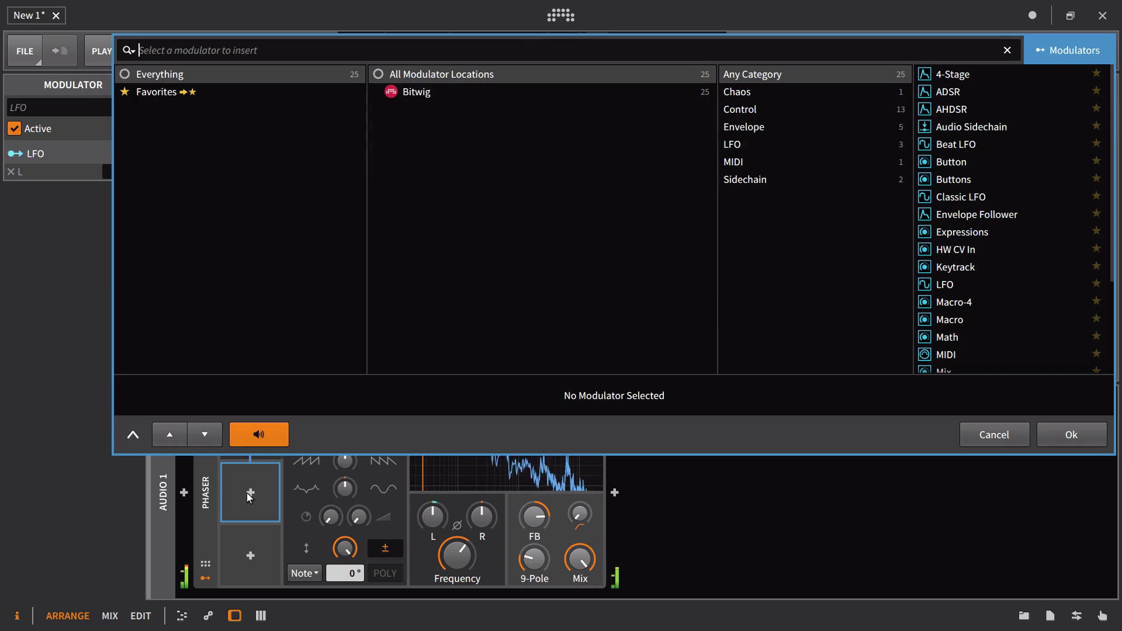
type("lfo")
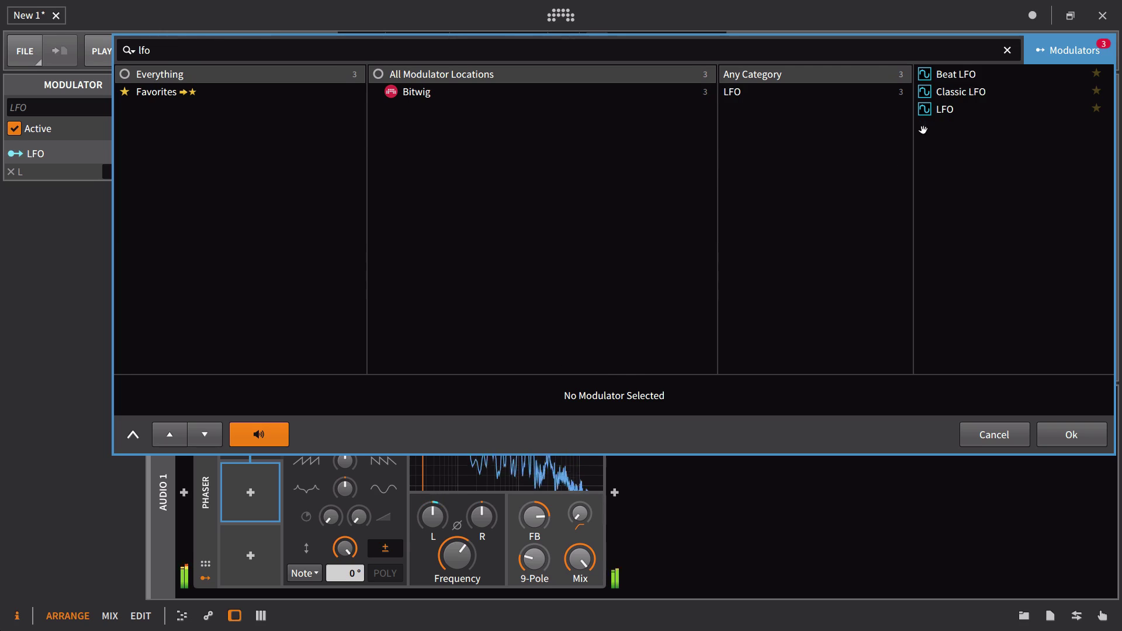
left_click(945, 109)
left_click(1071, 434)
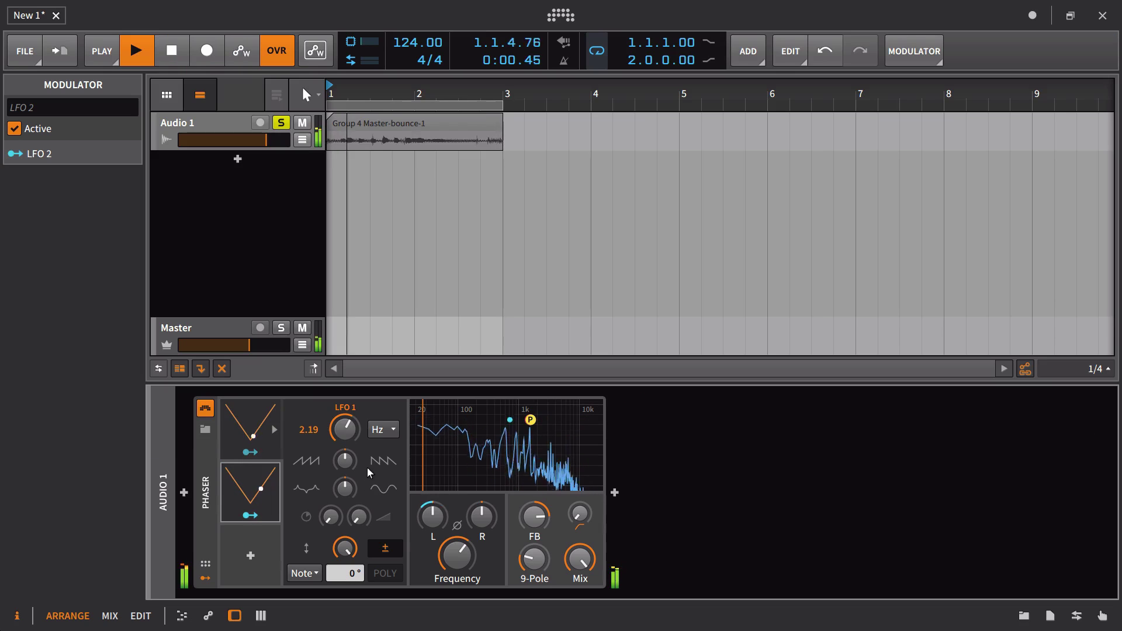
Step: Set the second LFO's rate to 0.19 Hz and modulate the Phaser's Frequency with it by 25.20
left_click(275, 496)
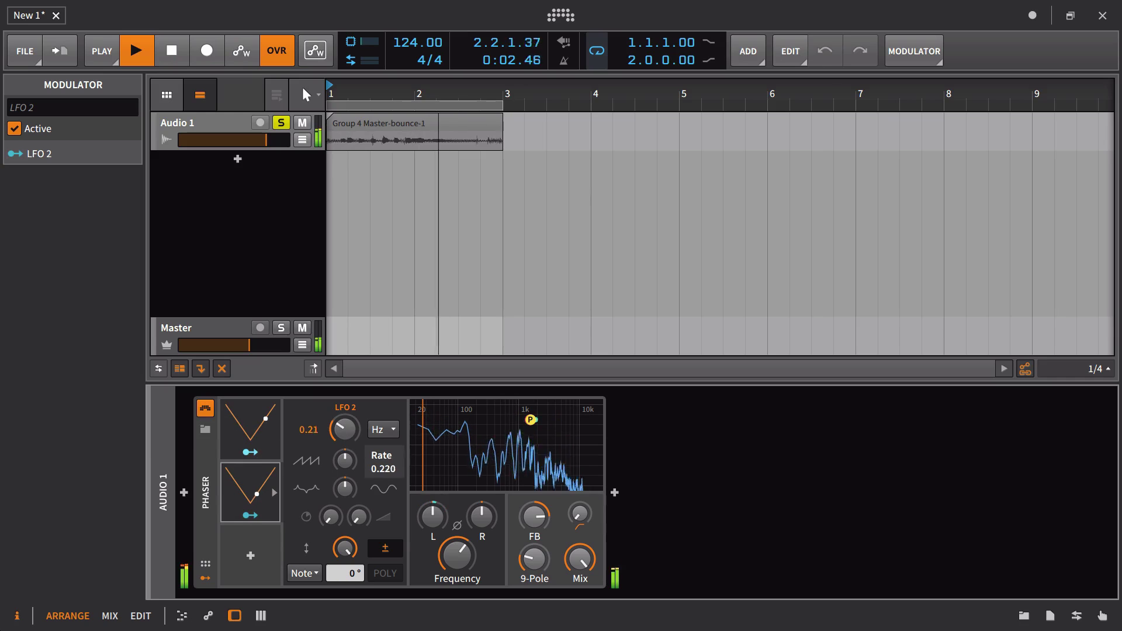
left_click(250, 514)
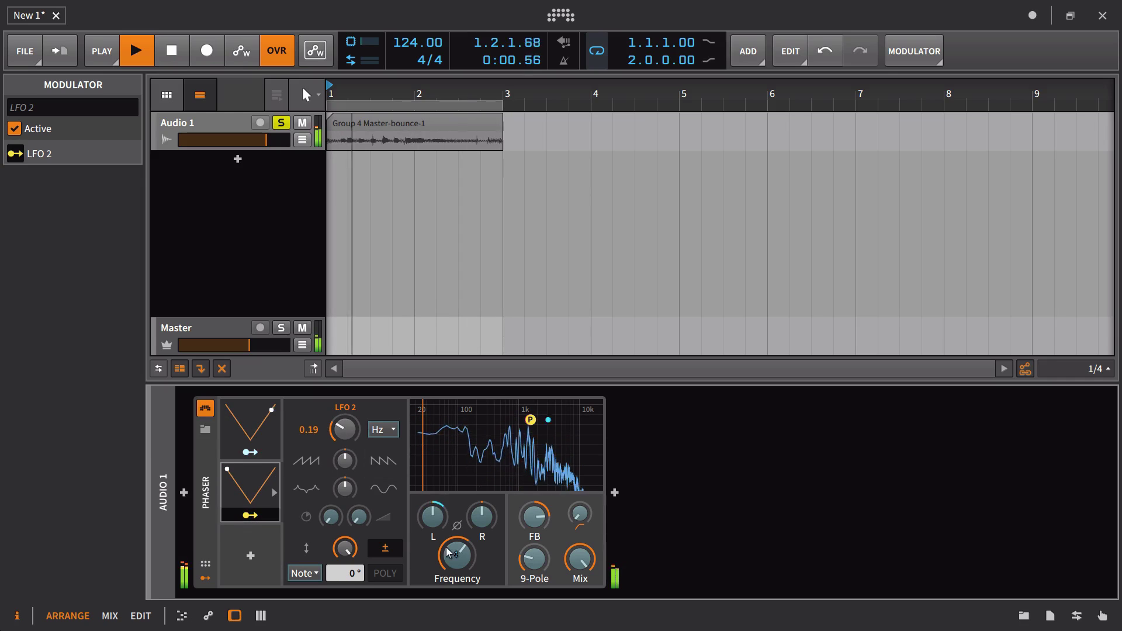
left_click_drag(457, 555, 456, 538)
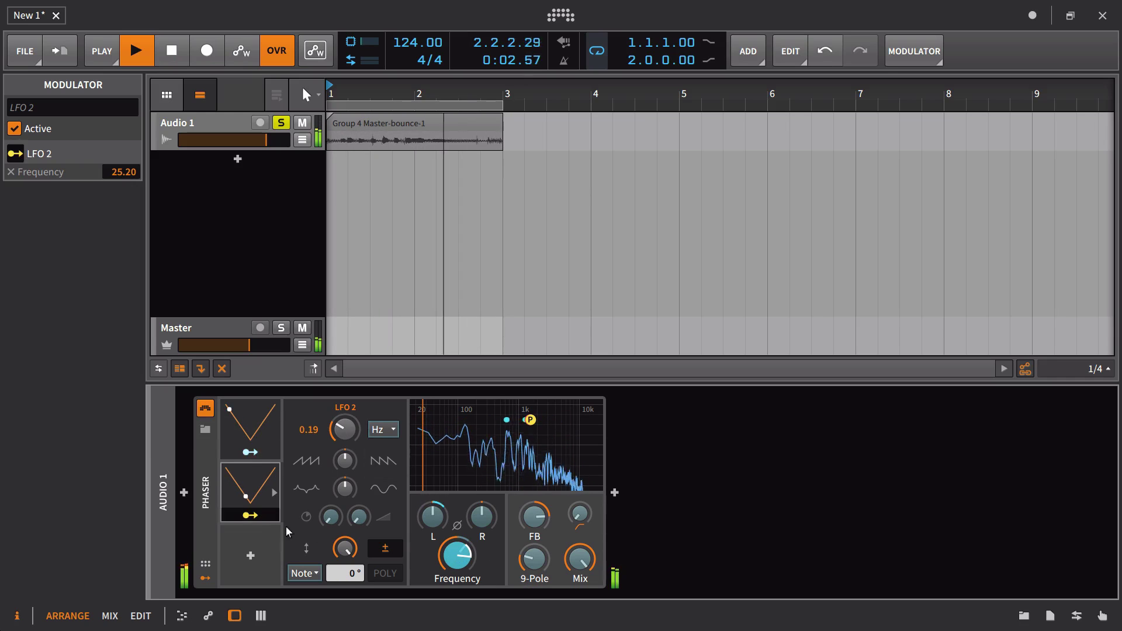
left_click(252, 514)
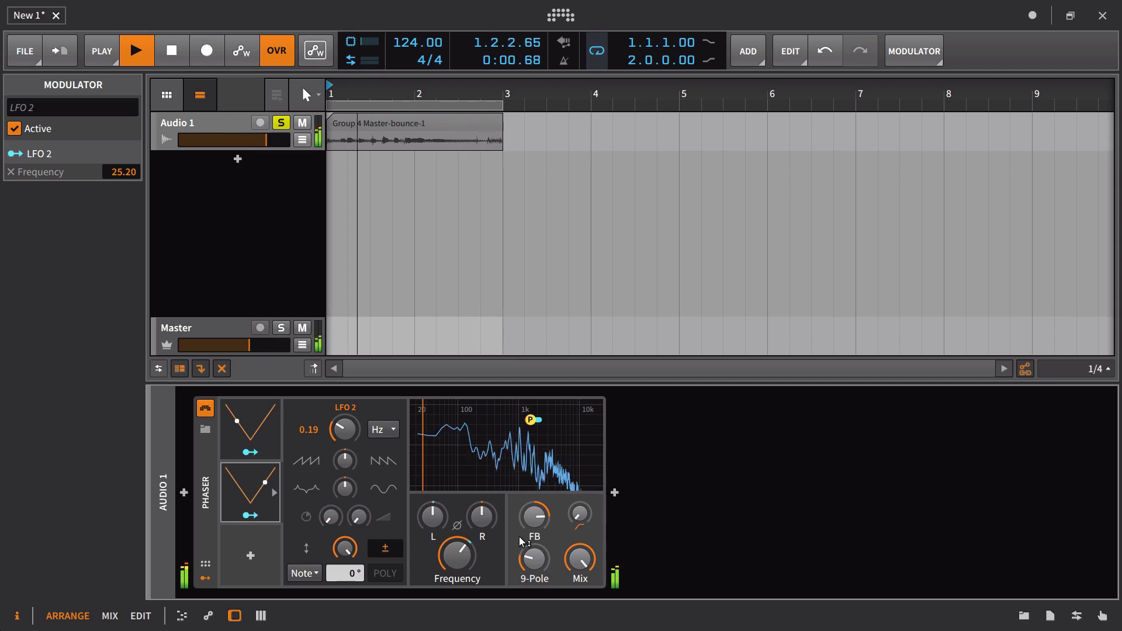
Step: Listen to the Phaser with both LFOs running, stop playback and bypass the device
mouse_move(519, 536)
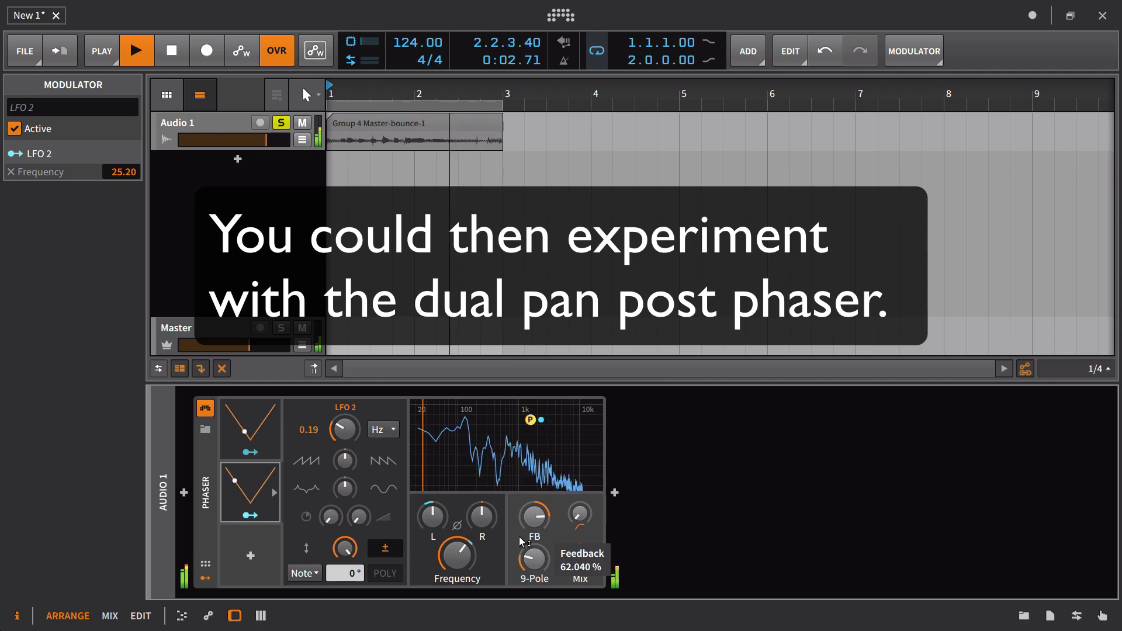
left_click_drag(443, 516, 444, 522)
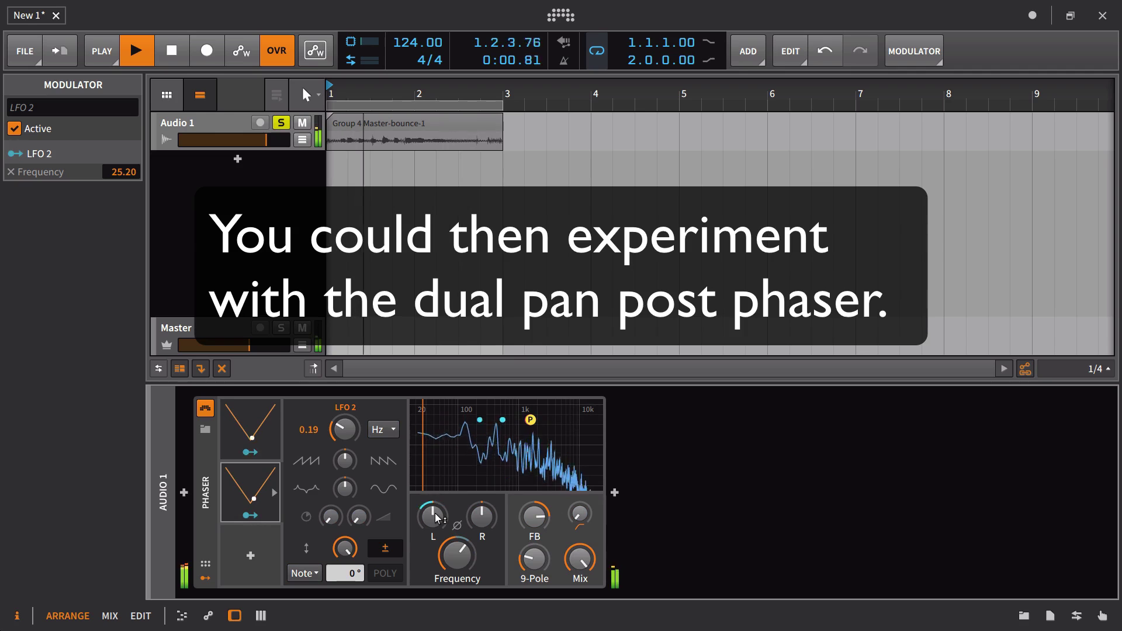
mouse_move(437, 518)
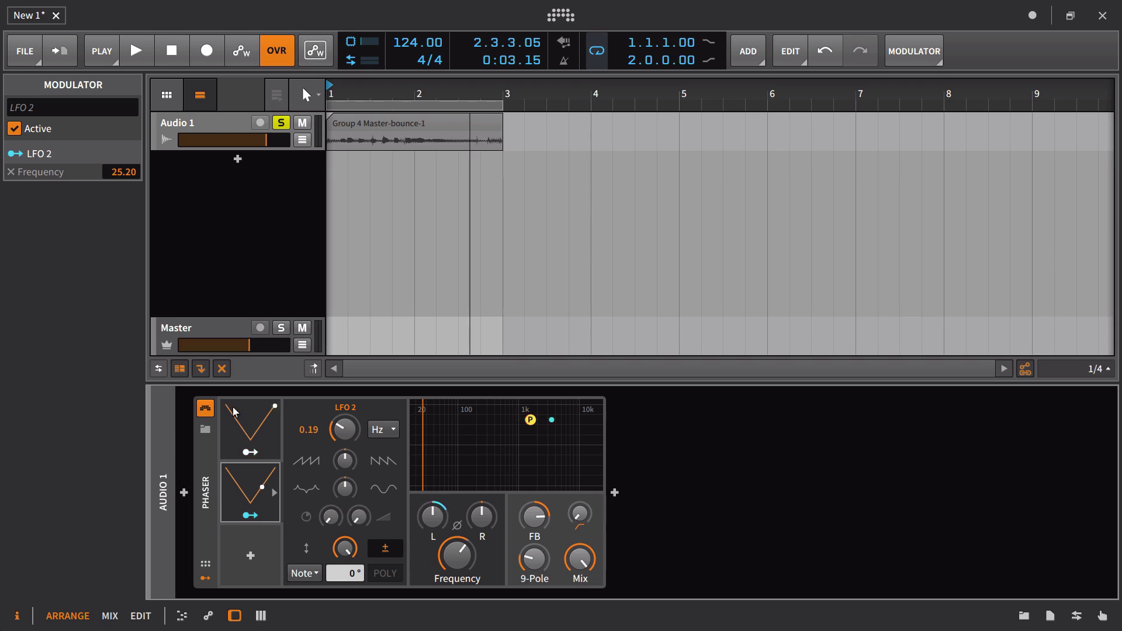
left_click(210, 412)
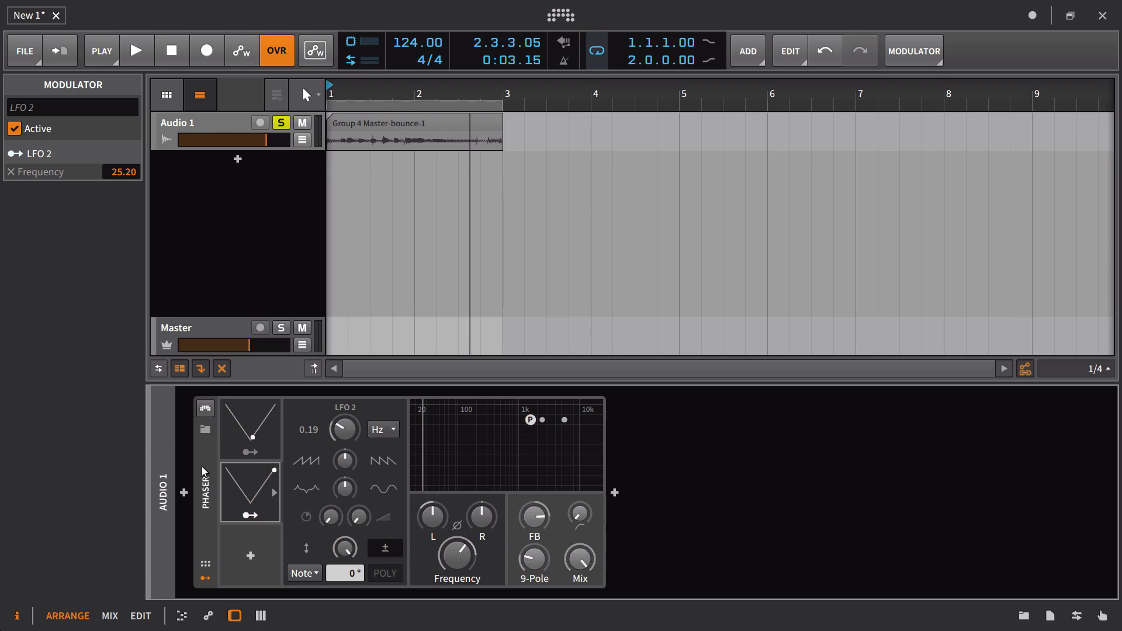